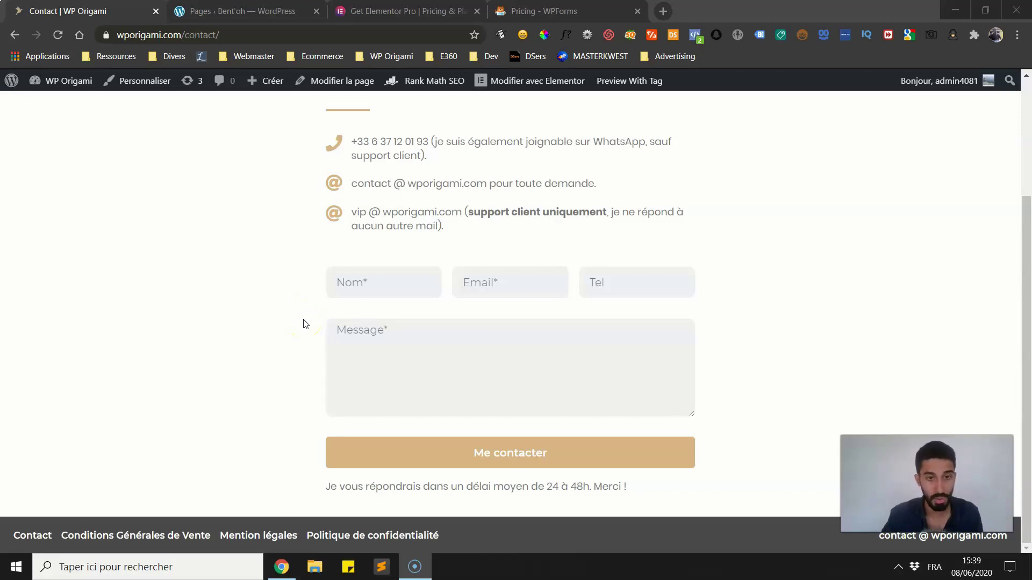
# Look over the contact form on the WP Origami contact page and close that page
pyautogui.scroll(3, 290, 306)
pyautogui.scroll(-3, 277, 314)
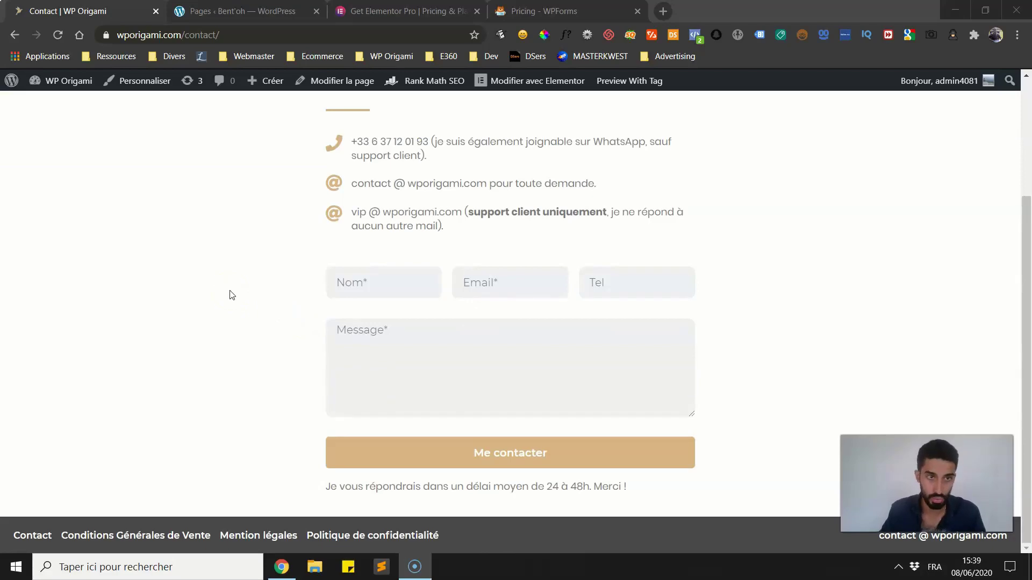
pyautogui.click(155, 11)
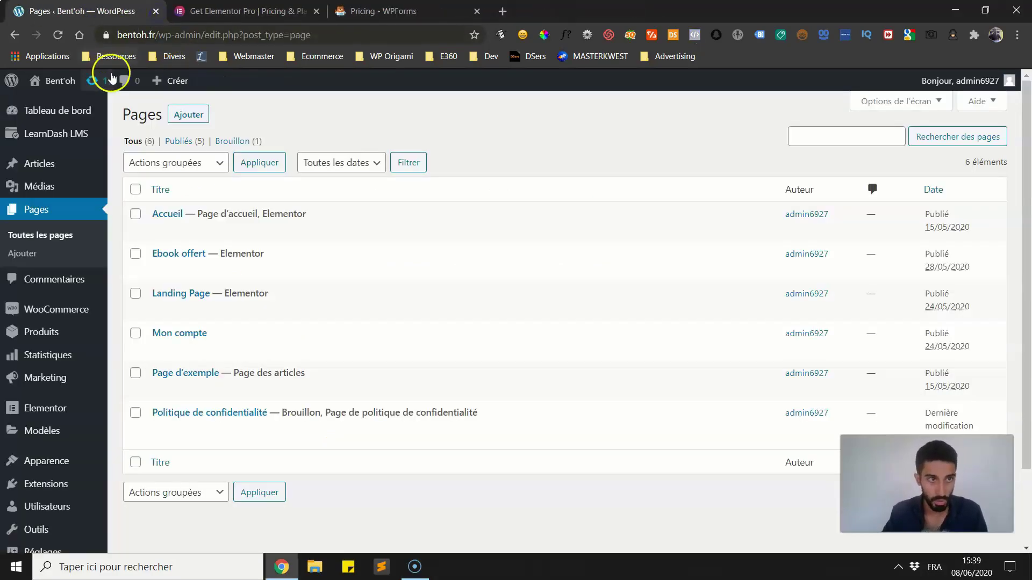
# Examine the prices and included features of the Personal, Plus and Expert plans on the Elementor Pro pricing page
pyautogui.click(247, 17)
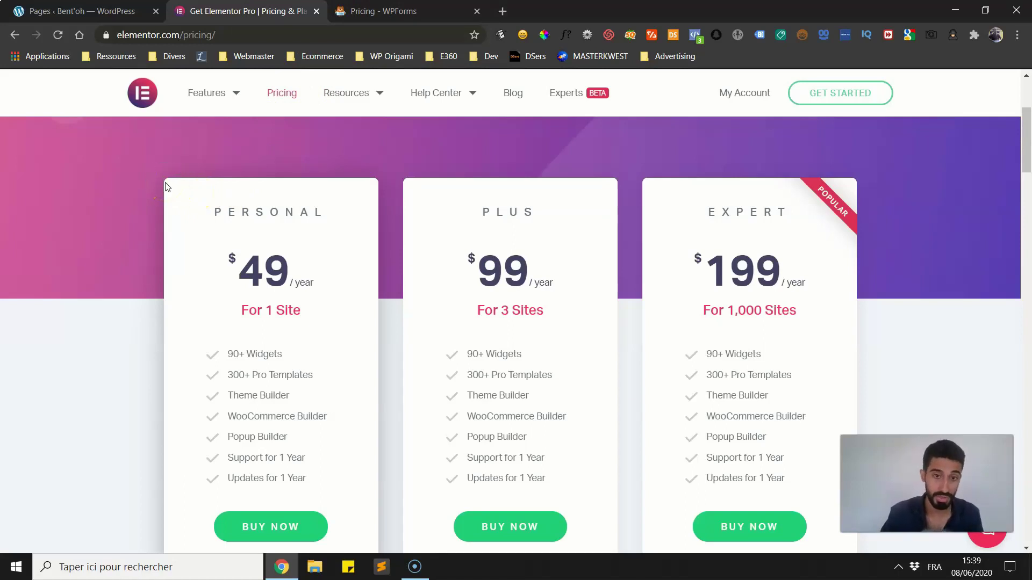
pyautogui.click(149, 185)
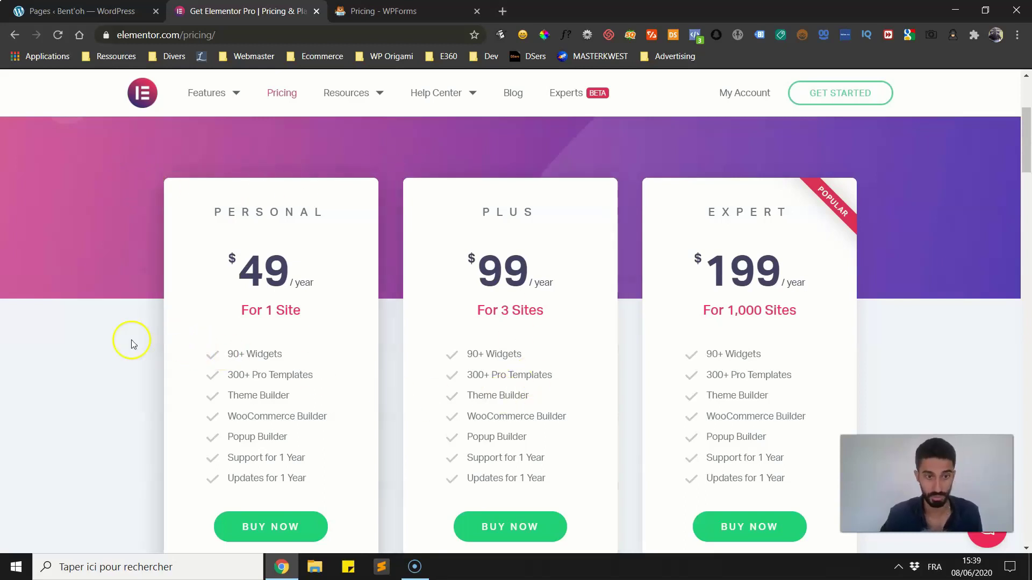
pyautogui.scroll(-1, 49, 296)
pyautogui.scroll(1, 62, 270)
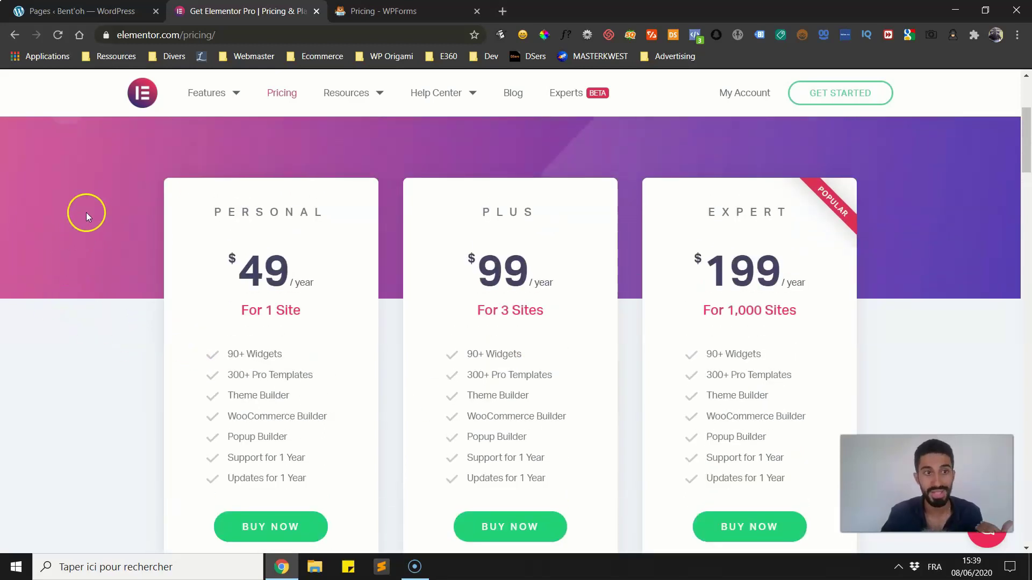
pyautogui.scroll(-1, 83, 207)
pyautogui.scroll(1, 79, 209)
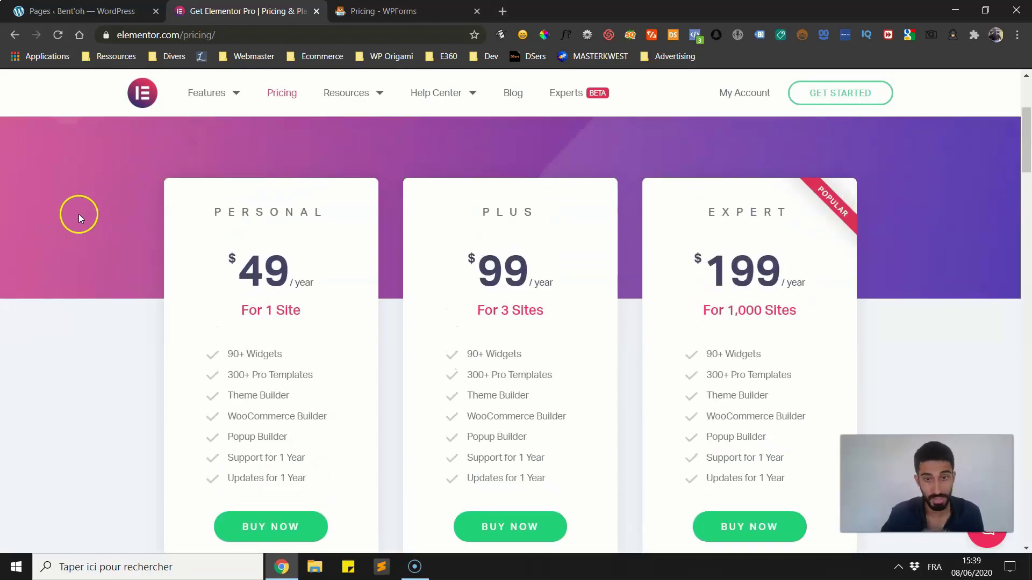
pyautogui.scroll(-1, 53, 172)
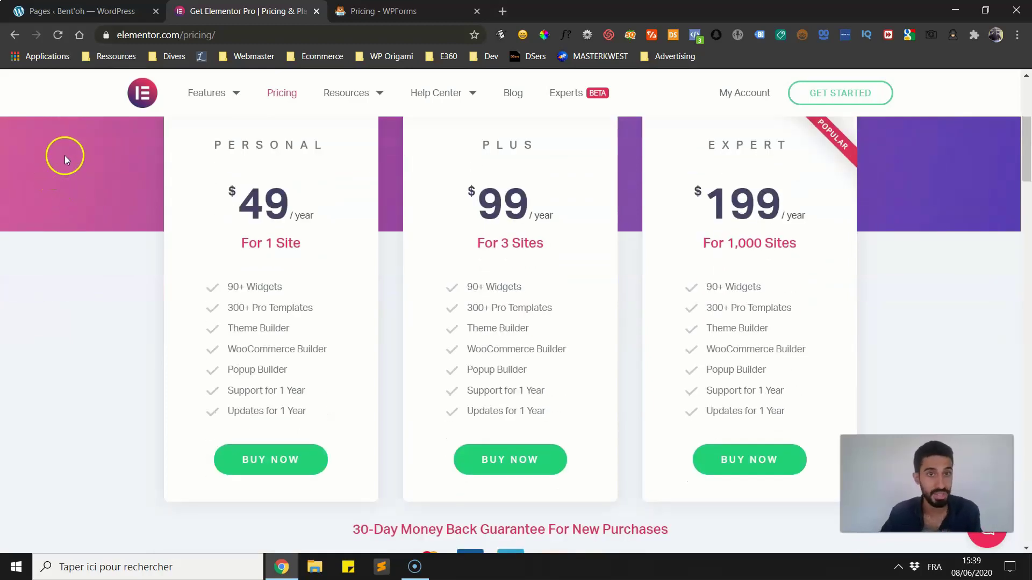
# View the WPForms pricing plans and return to the Elementor Pro pricing page for comparison
pyautogui.click(389, 12)
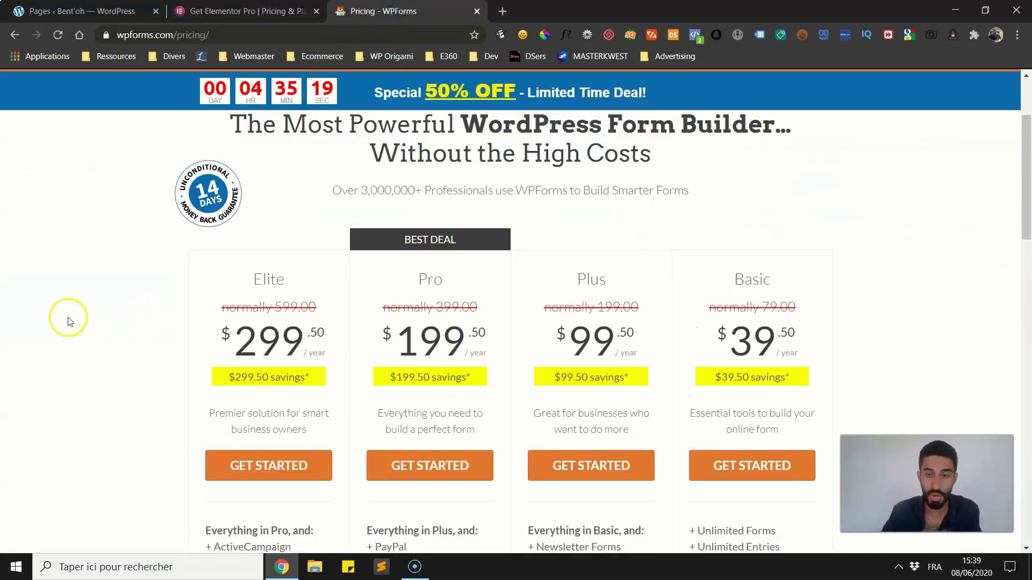
pyautogui.scroll(2, 67, 317)
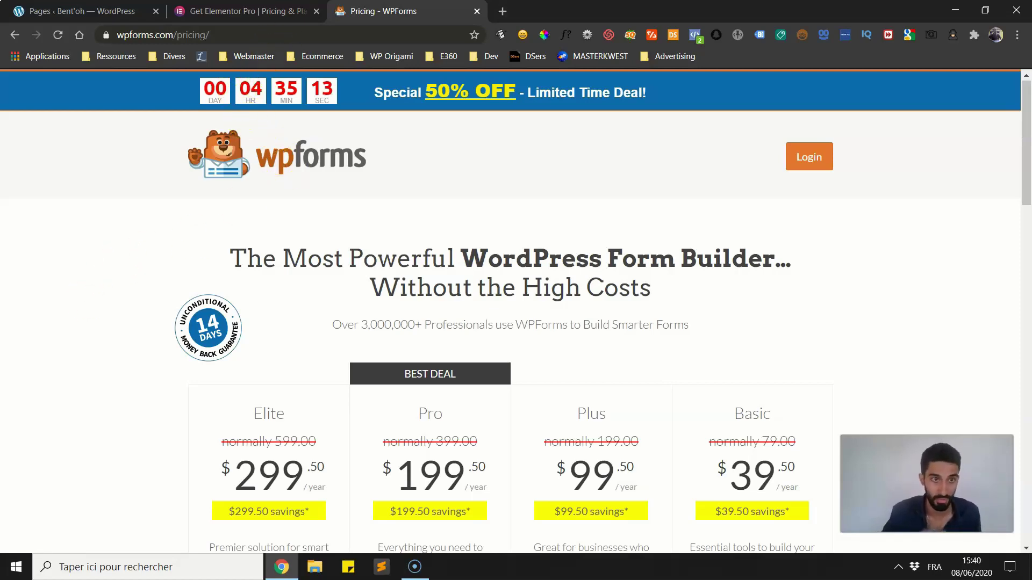
pyautogui.click(252, 12)
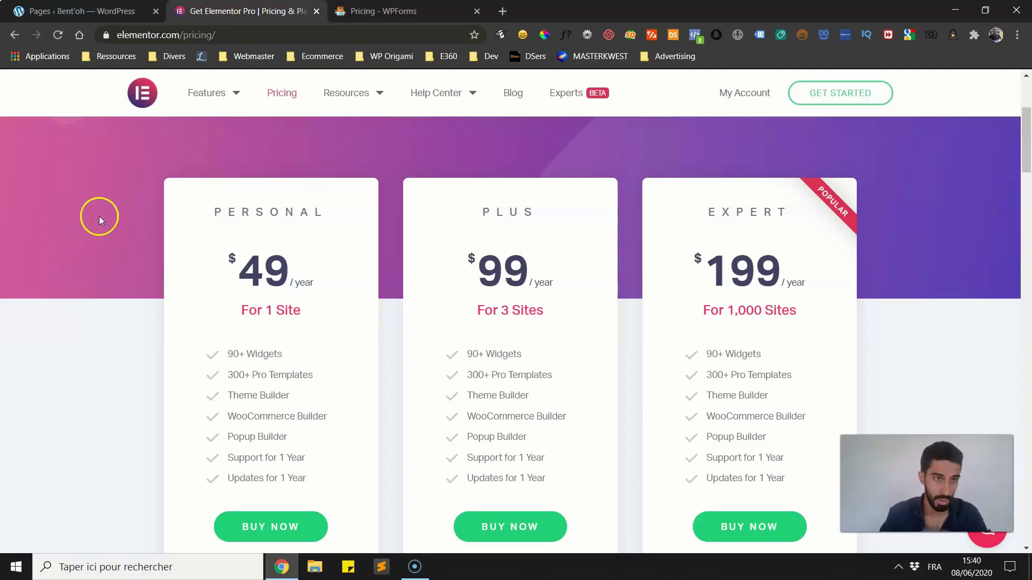
# Examine the WPForms plans, highlighting the Basic plan's price and reading the feature lists of all four tiers
pyautogui.click(414, 12)
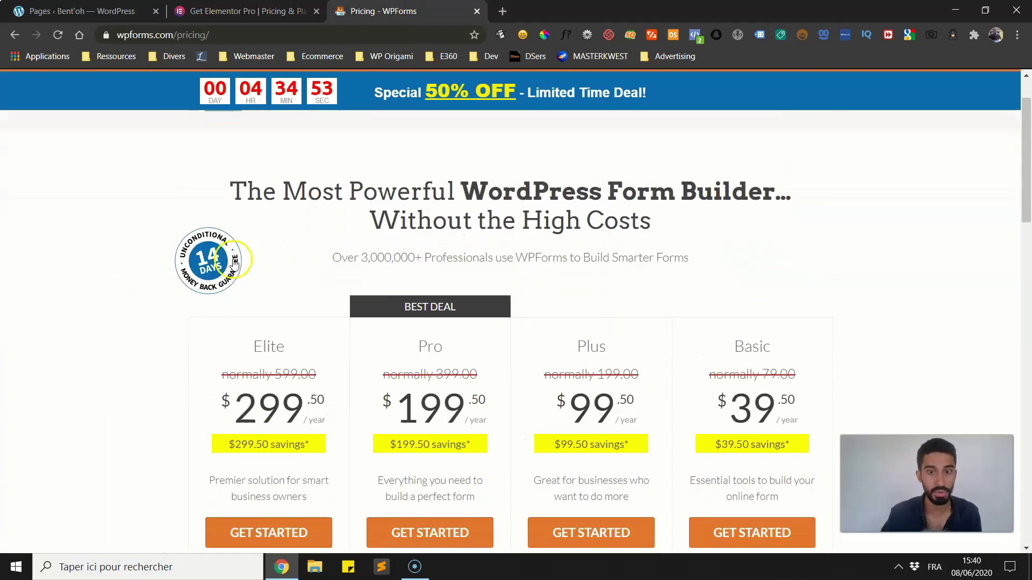
pyautogui.scroll(-1, 234, 263)
pyautogui.moveTo(717, 338); pyautogui.dragTo(794, 329)
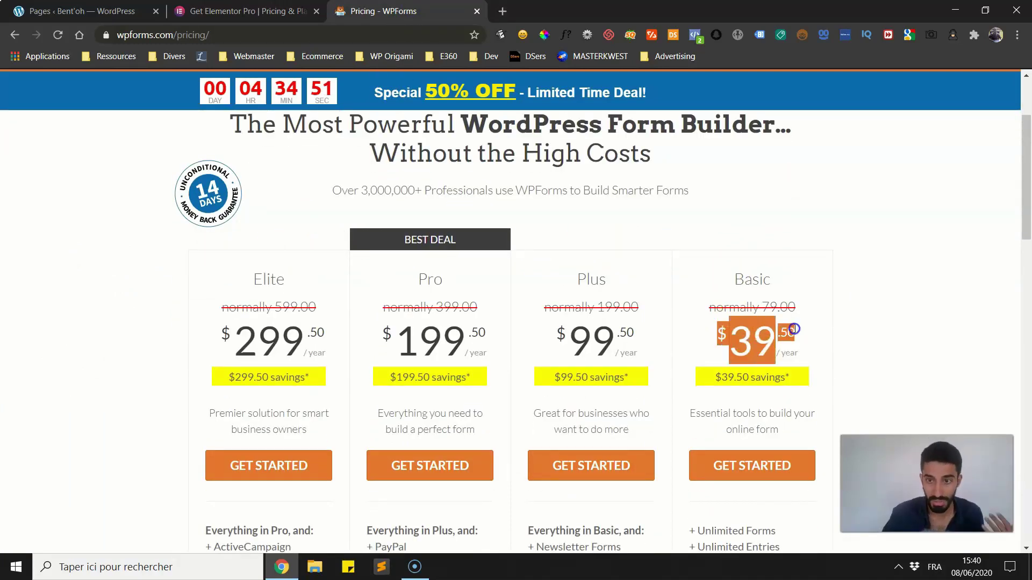
pyautogui.click(794, 329)
pyautogui.scroll(-1, 555, 255)
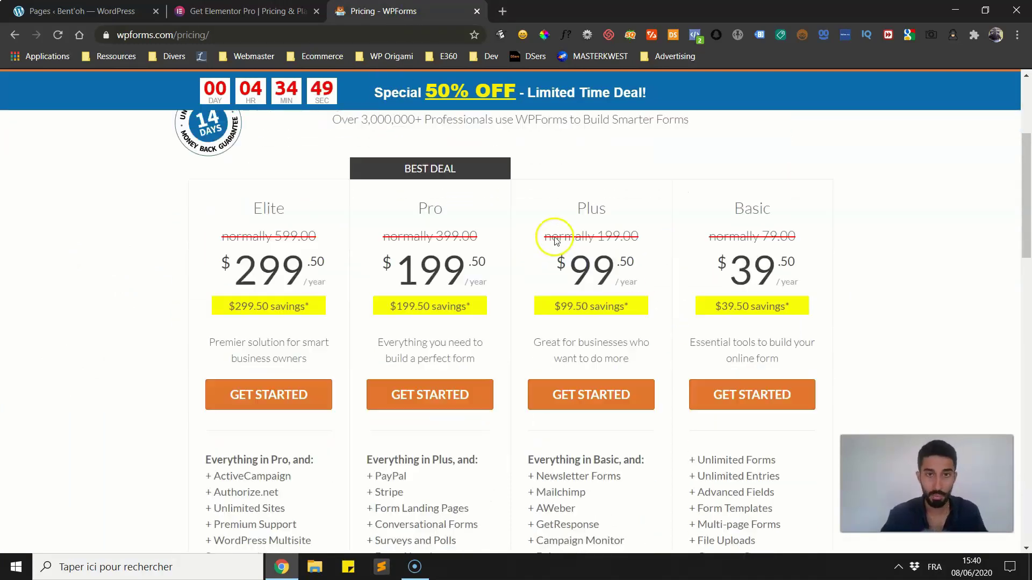
pyautogui.scroll(-1, 555, 240)
pyautogui.scroll(-1, 836, 231)
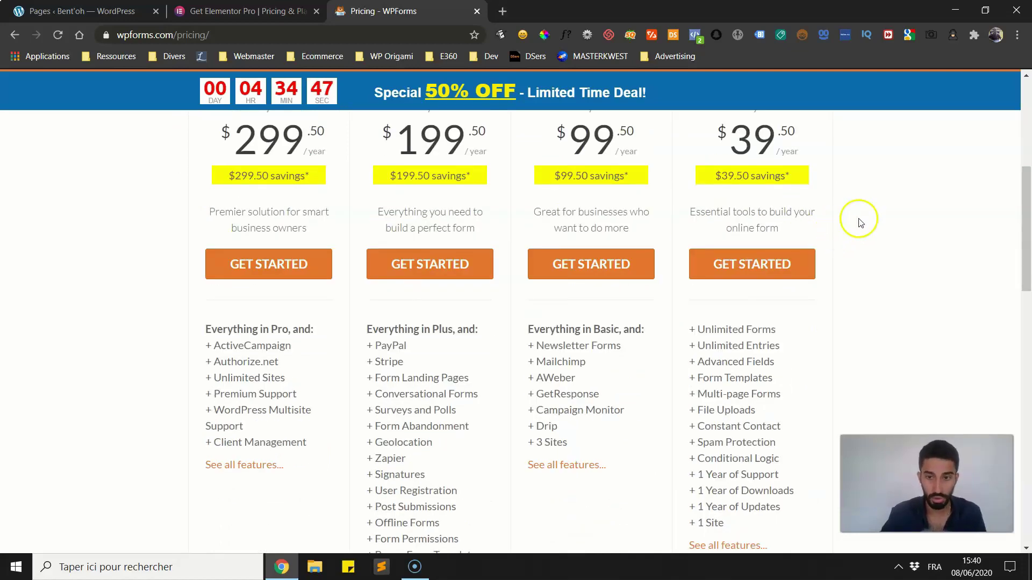
pyautogui.scroll(-1, 931, 295)
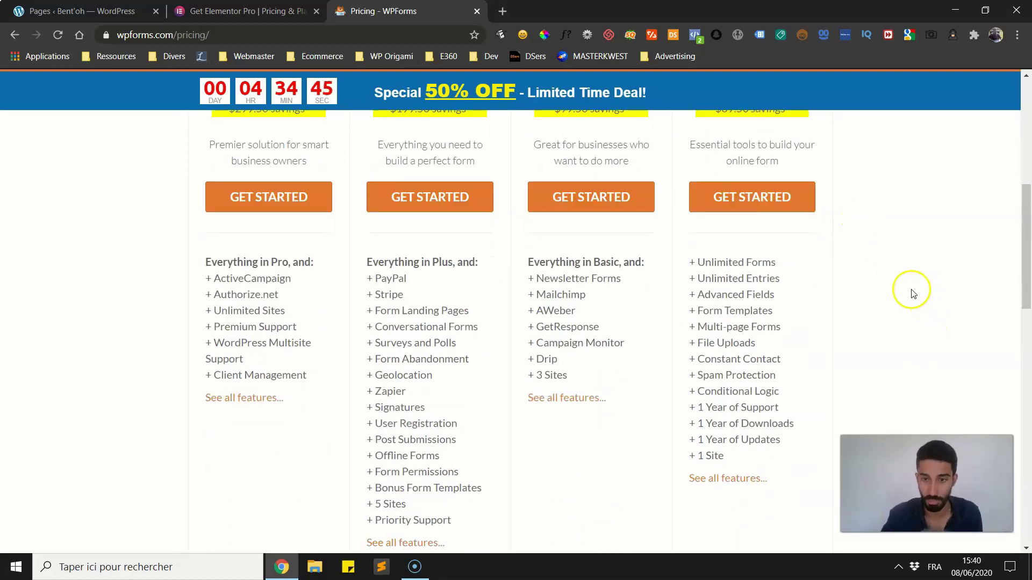
pyautogui.scroll(5, 912, 294)
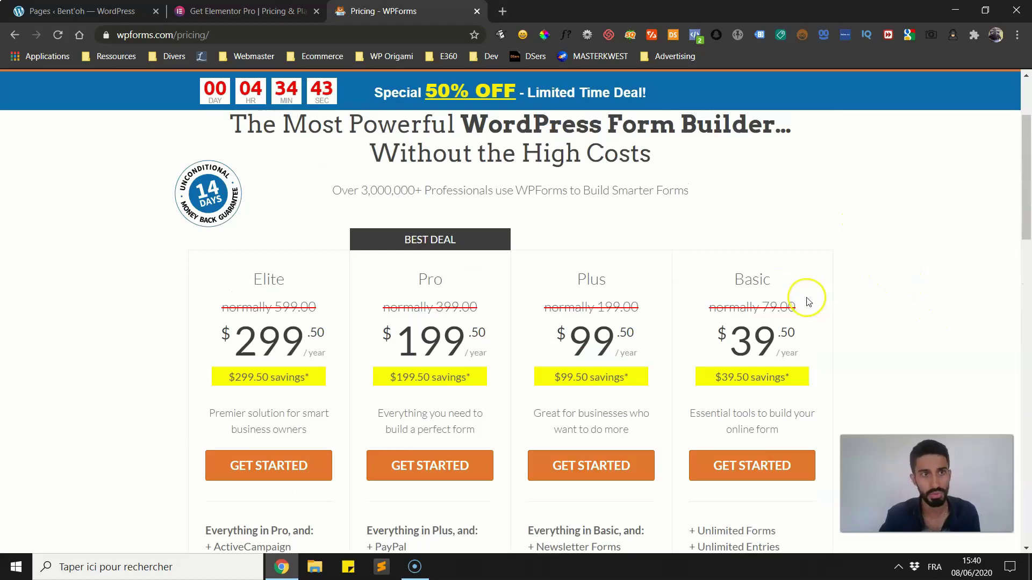
pyautogui.scroll(3, 809, 301)
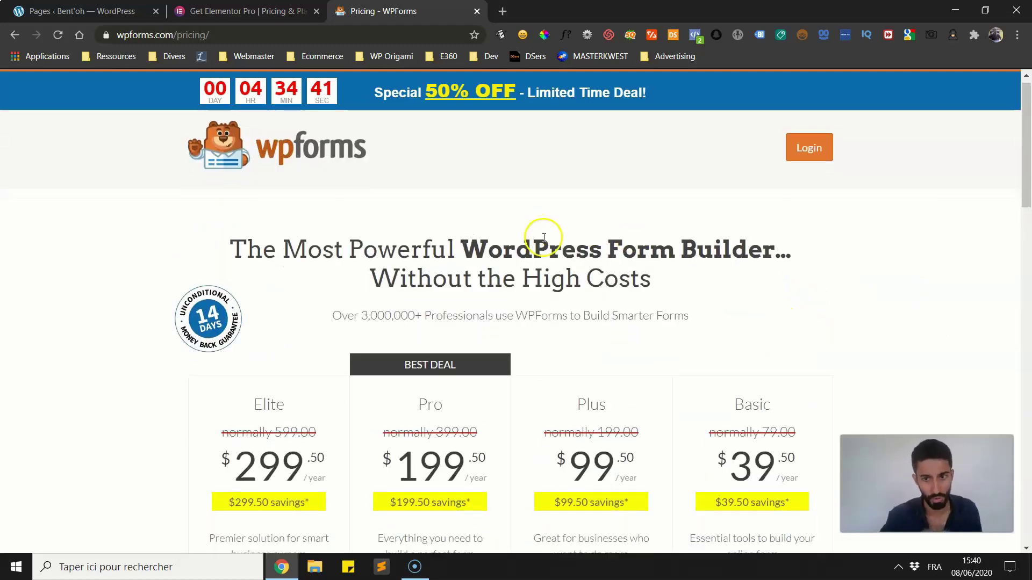
# Review the Elementor Pro Personal plan's price and feature list, including its widgets
pyautogui.click(274, 12)
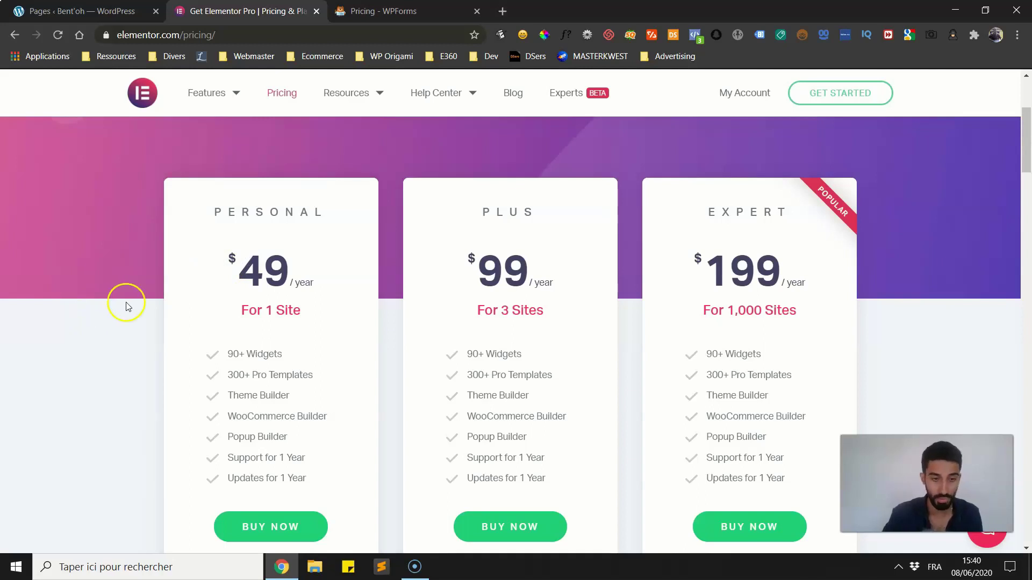
pyautogui.scroll(-1, 126, 303)
pyautogui.scroll(1, 125, 303)
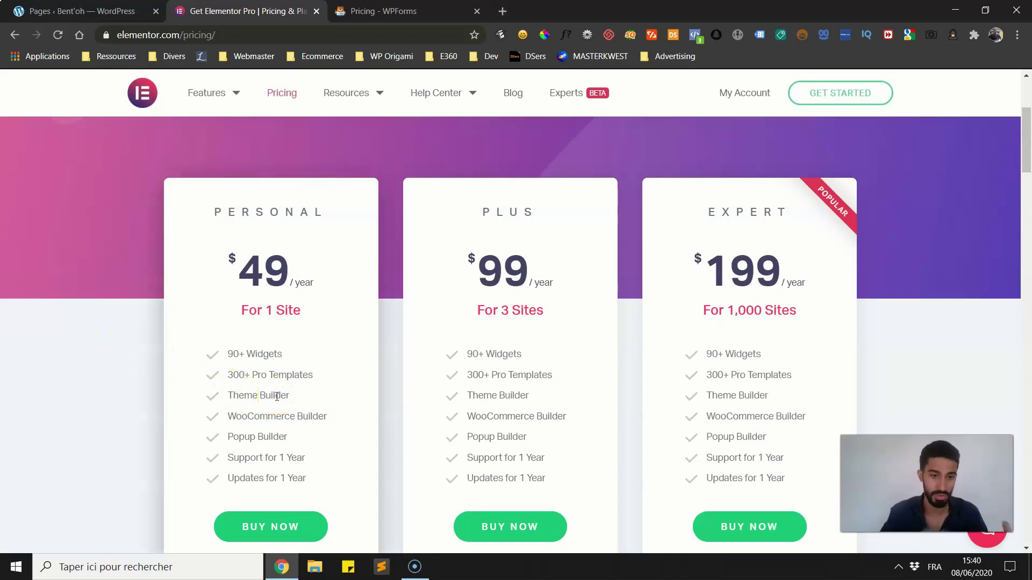
pyautogui.scroll(-1, 258, 371)
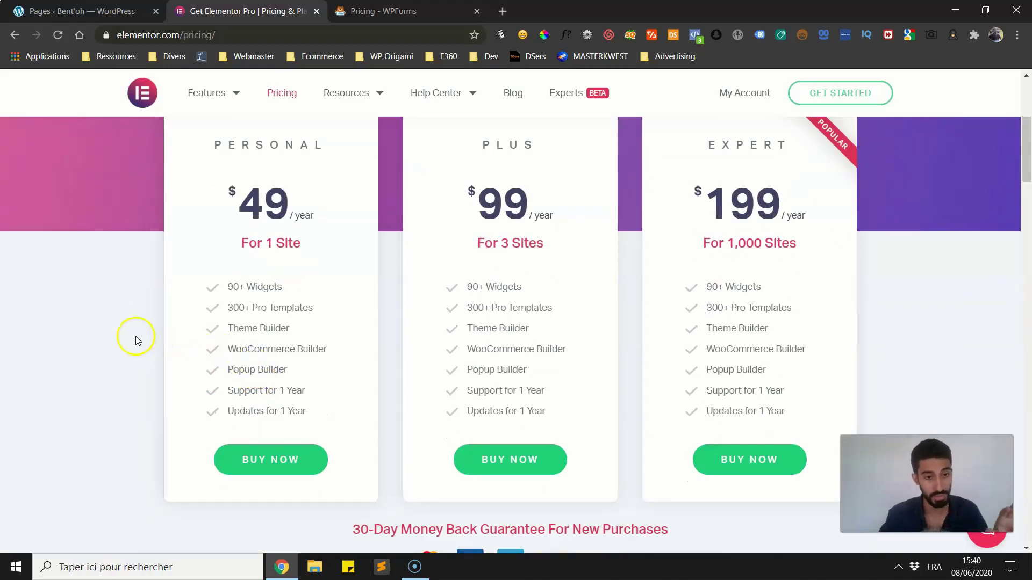
pyautogui.scroll(1, 105, 331)
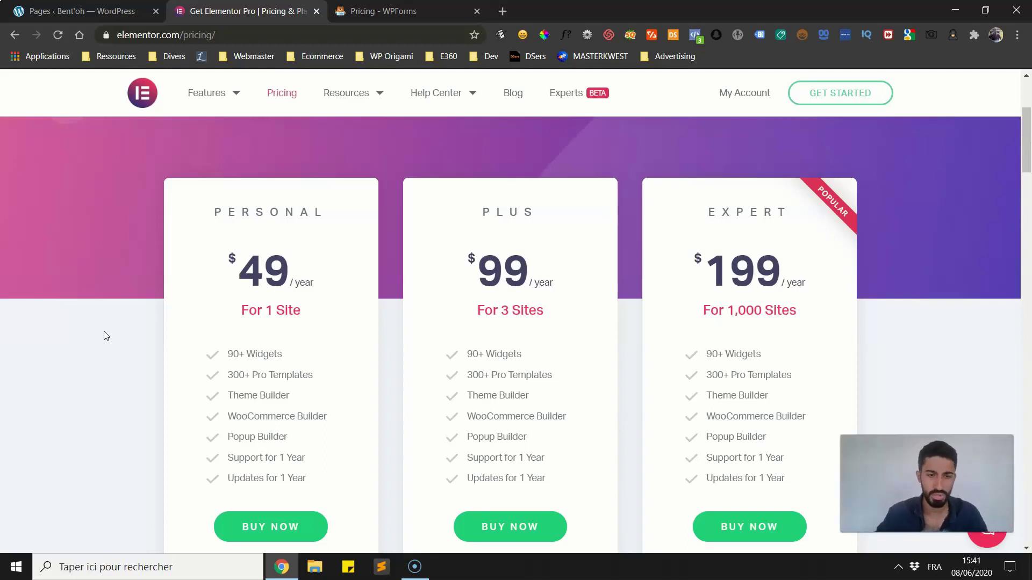
pyautogui.click(105, 333)
pyautogui.scroll(-1, 106, 332)
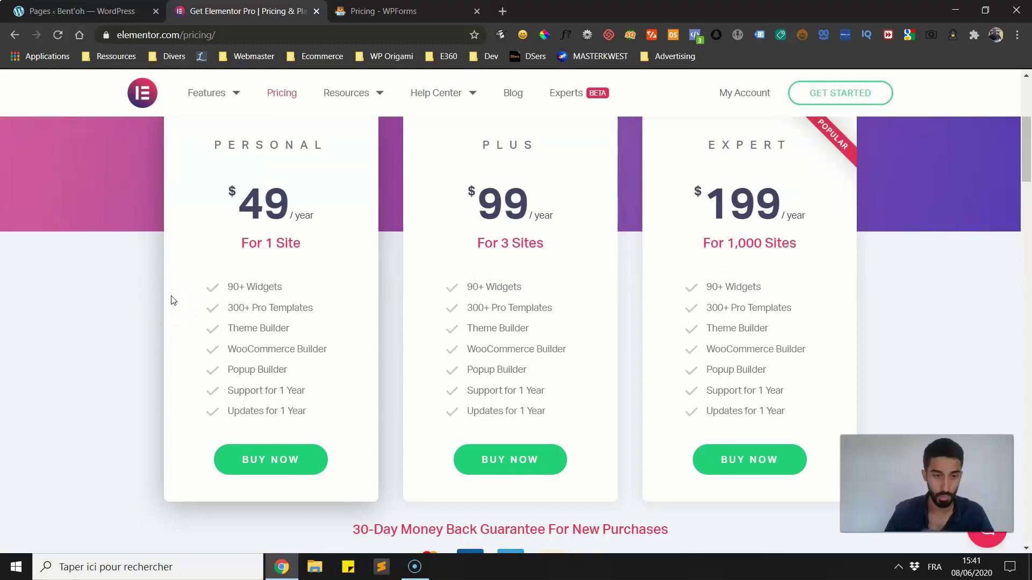
pyautogui.moveTo(247, 288); pyautogui.dragTo(275, 285)
pyautogui.click(285, 281)
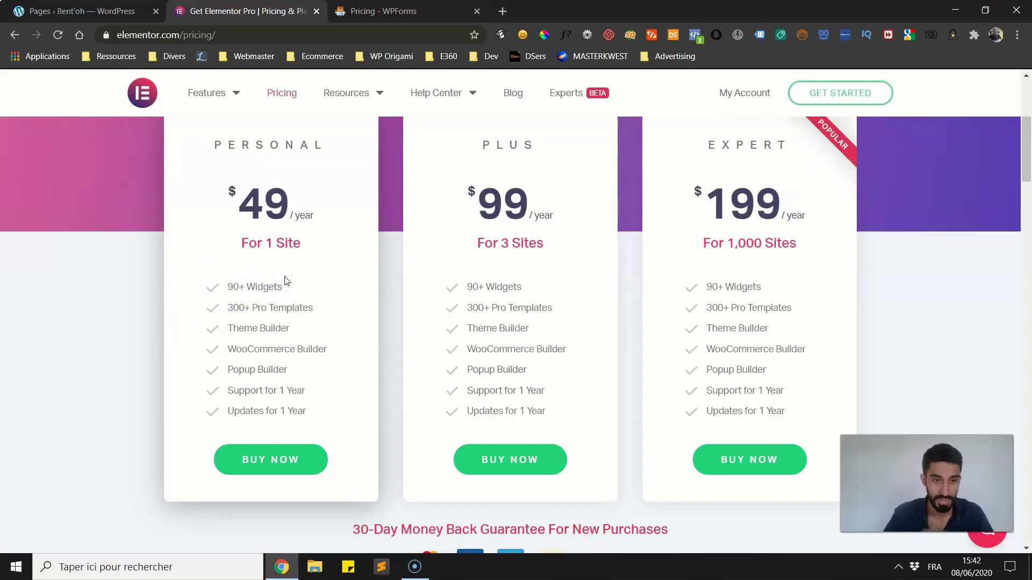
pyautogui.scroll(1, 283, 281)
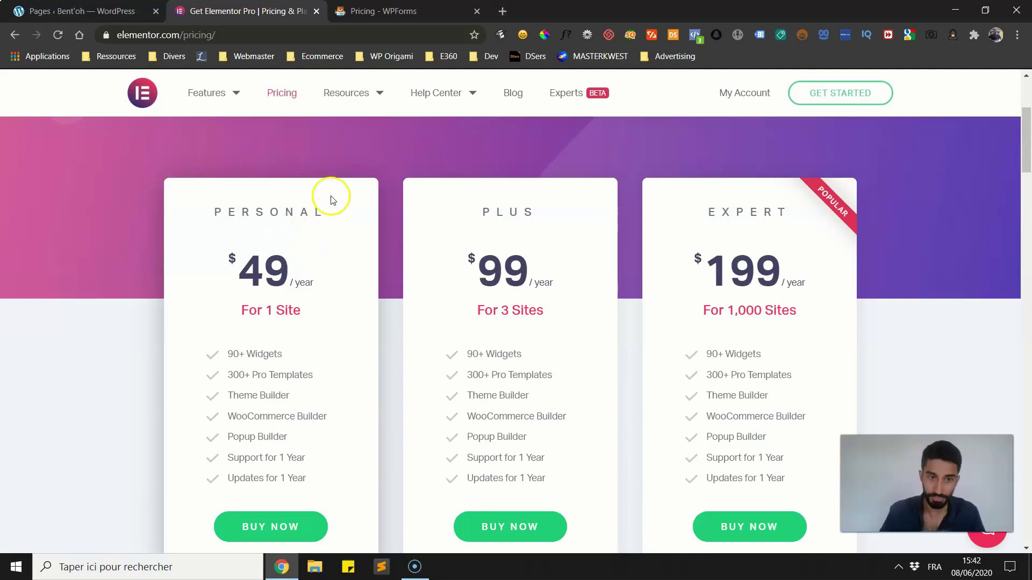
# Check the WPForms Basic plan again, highlighting its yearly price and reading its included features
pyautogui.hotkey('ctrl', 'Tab')
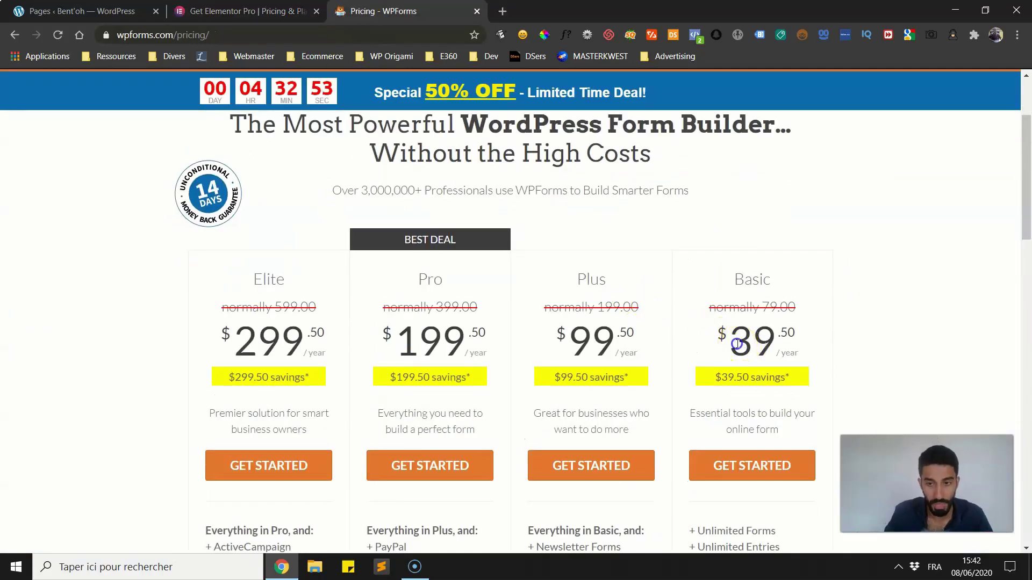
pyautogui.moveTo(736, 345); pyautogui.dragTo(790, 342)
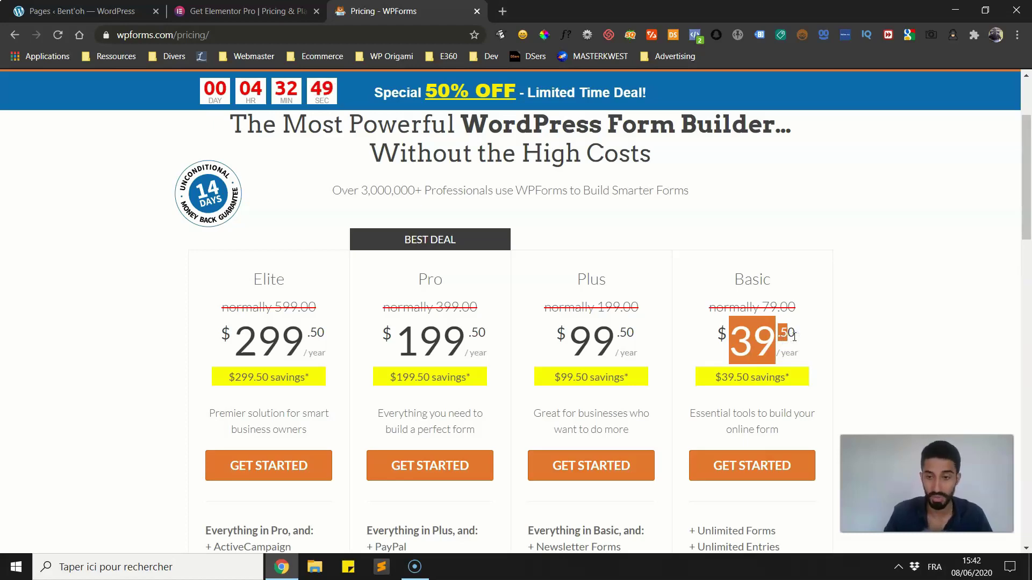
pyautogui.scroll(-1, 834, 297)
pyautogui.click(868, 261)
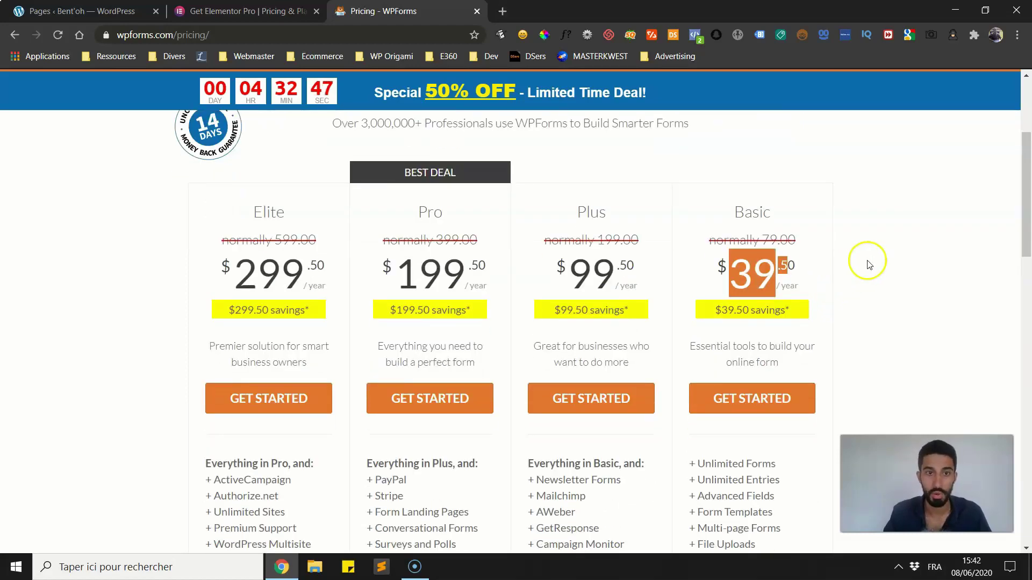
pyautogui.scroll(-2, 873, 262)
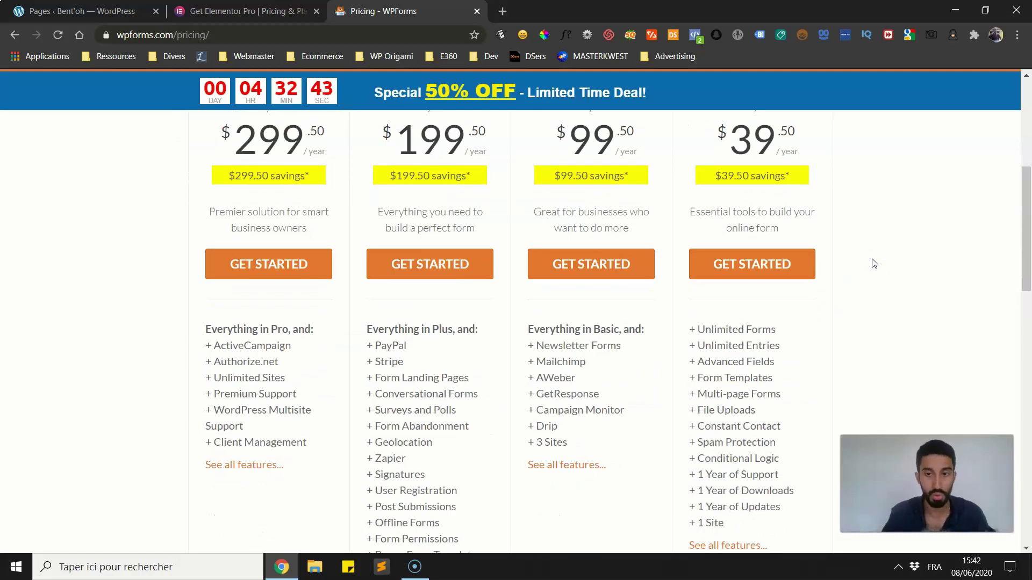
pyautogui.scroll(-1, 741, 338)
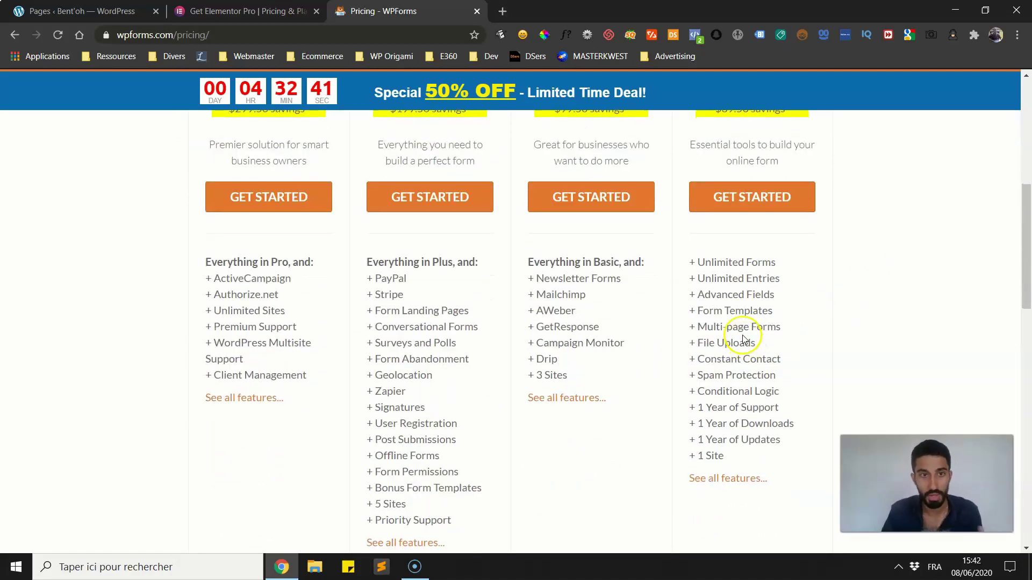
pyautogui.scroll(1, 745, 338)
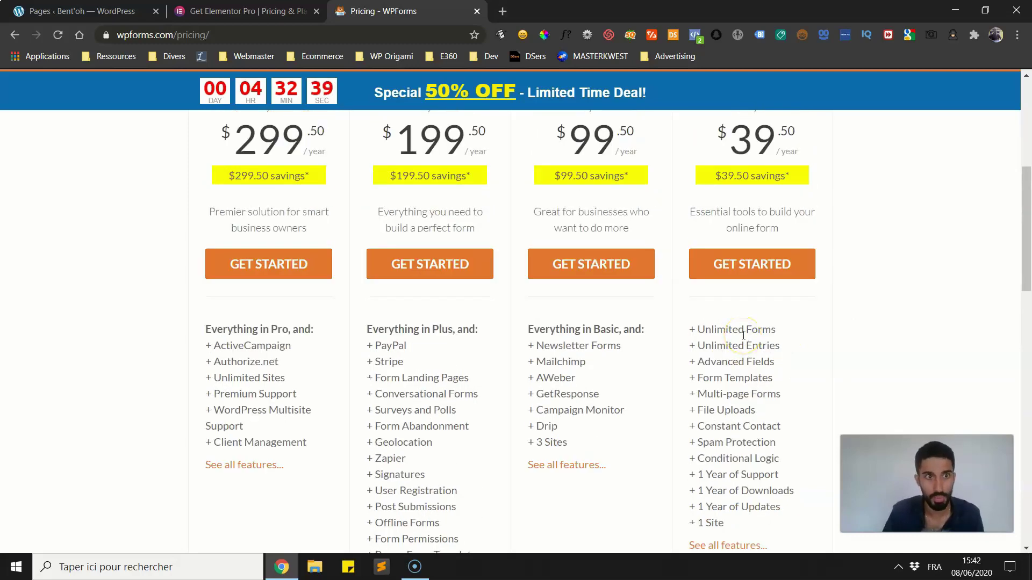
pyautogui.scroll(-1, 743, 335)
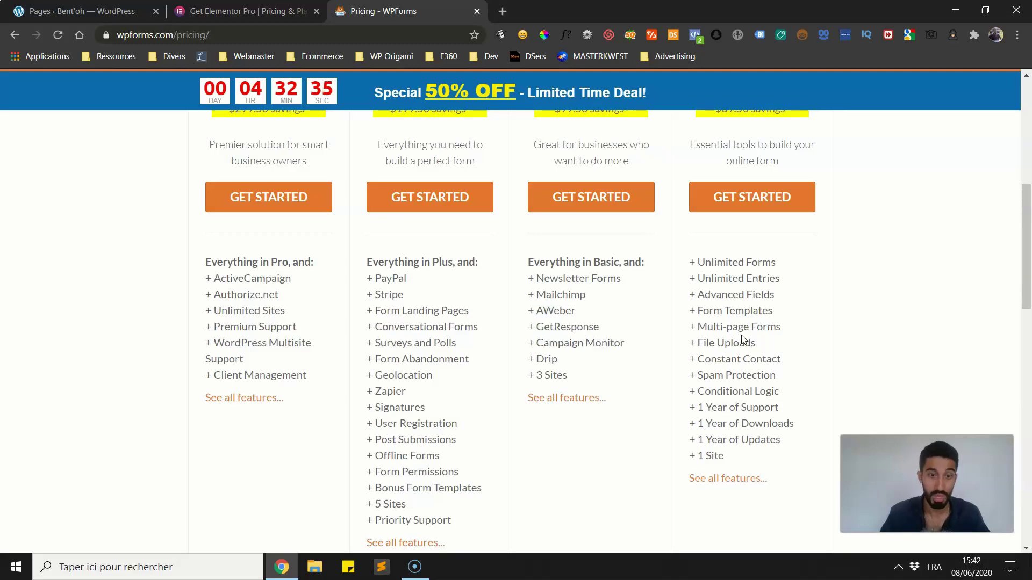
pyautogui.scroll(3, 668, 362)
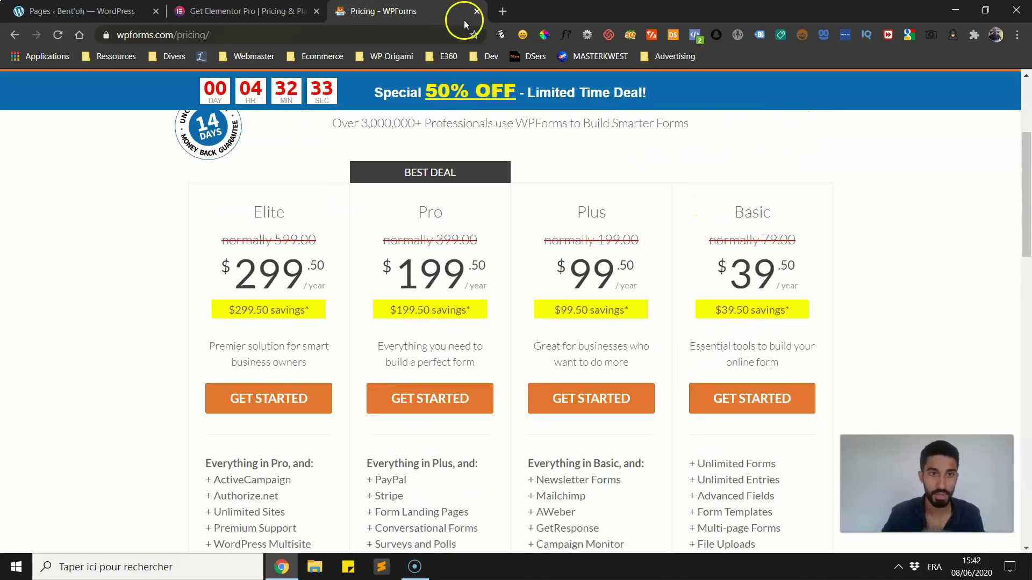
# Close the WPForms and Elementor pricing pages and start adding a new page to the Bent'oh WordPress site
pyautogui.click(477, 12)
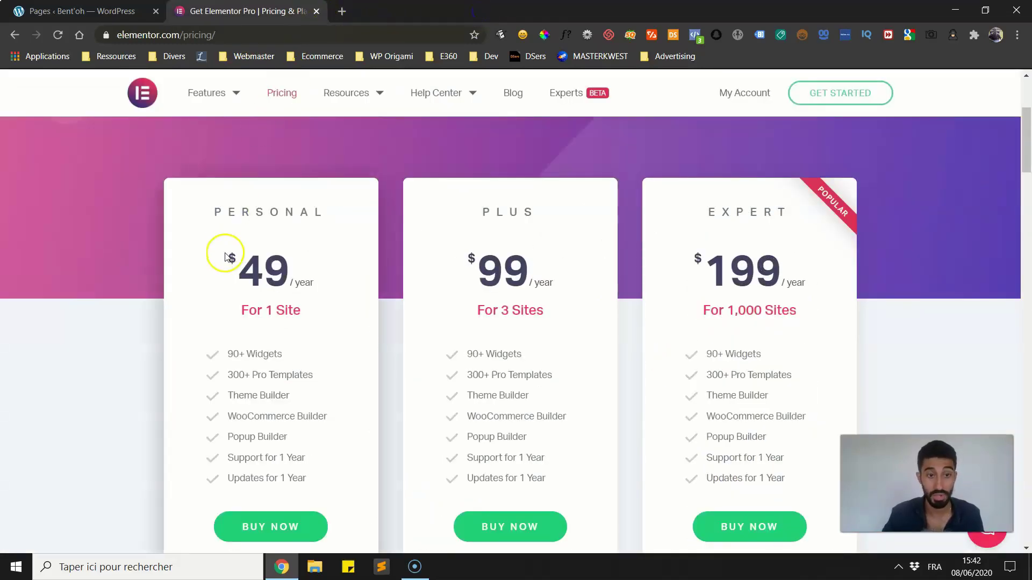
pyautogui.click(317, 12)
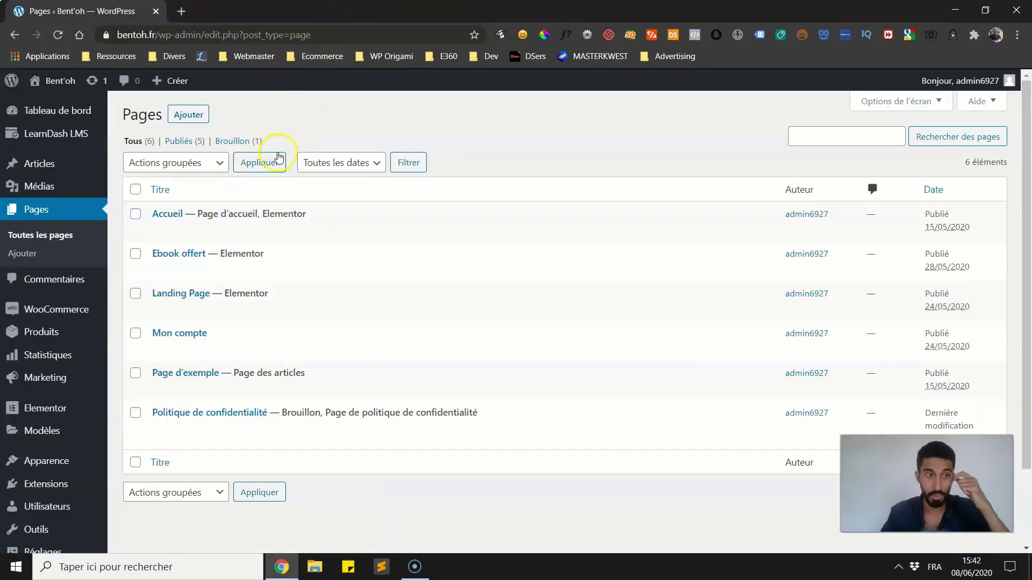
pyautogui.click(201, 113)
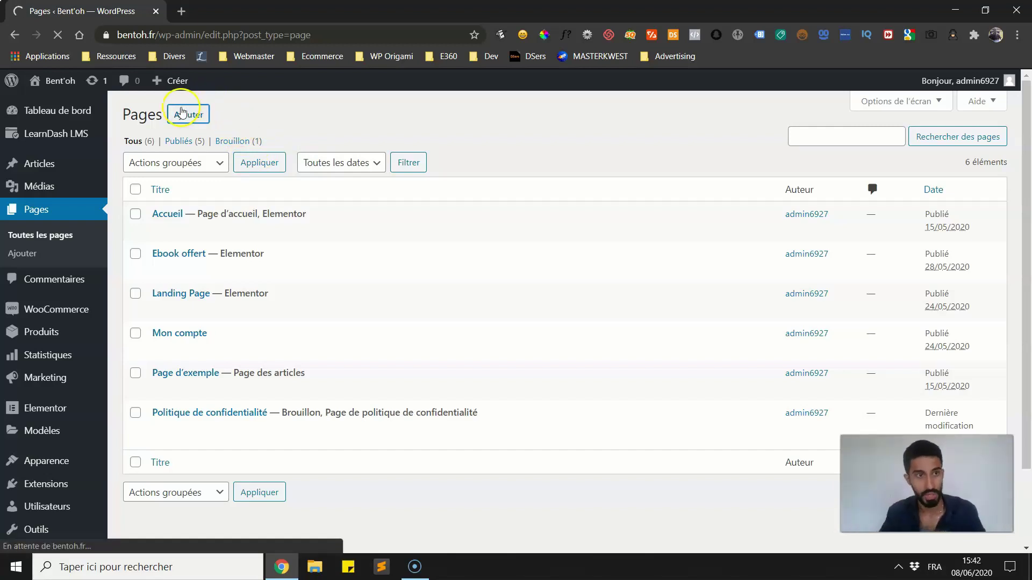
# Title the new page "Contact" and publish it
pyautogui.scroll(-1, 177, 118)
pyautogui.scroll(1, 177, 118)
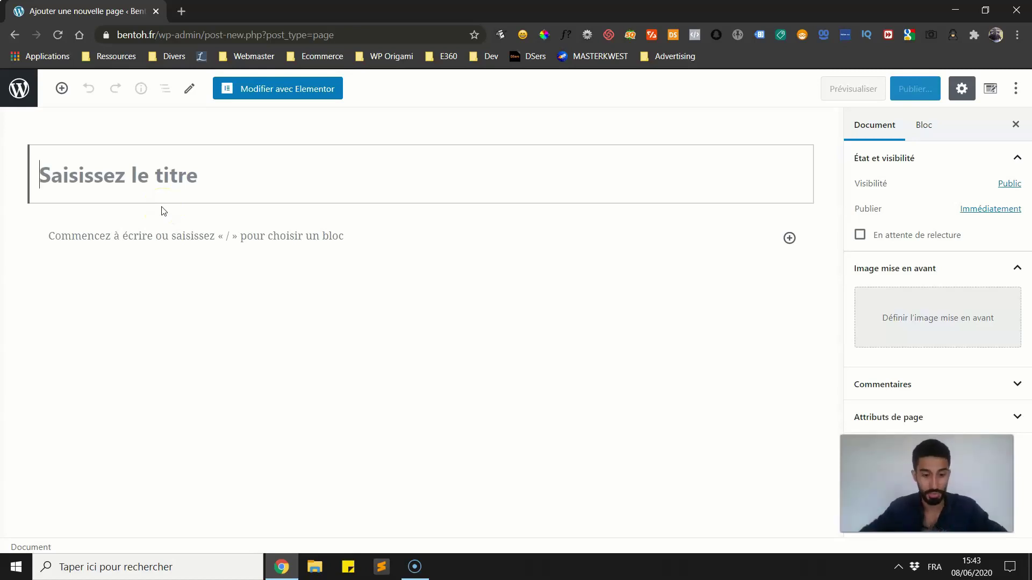
pyautogui.write('Contact')
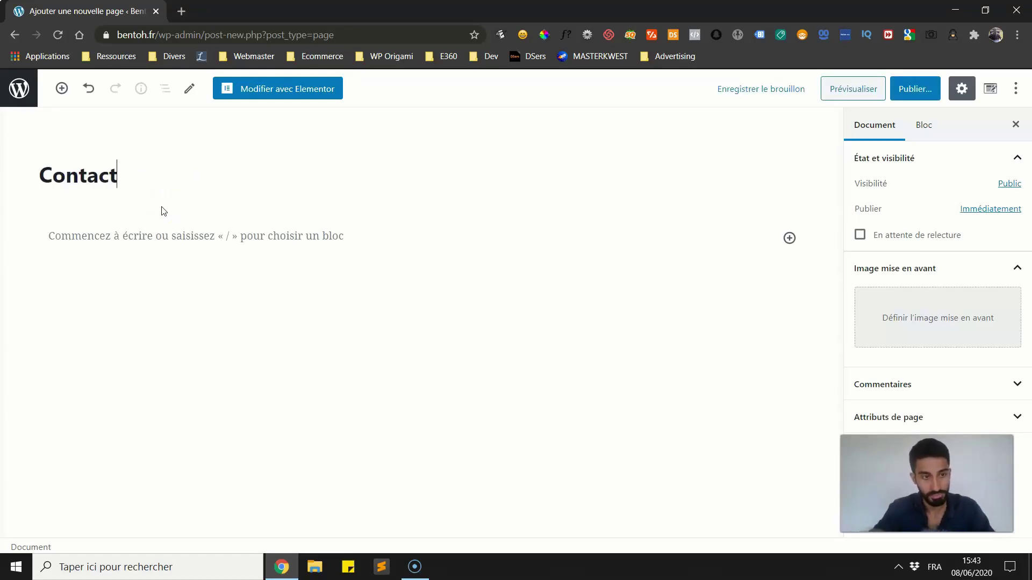
pyautogui.click(915, 89)
pyautogui.click(928, 93)
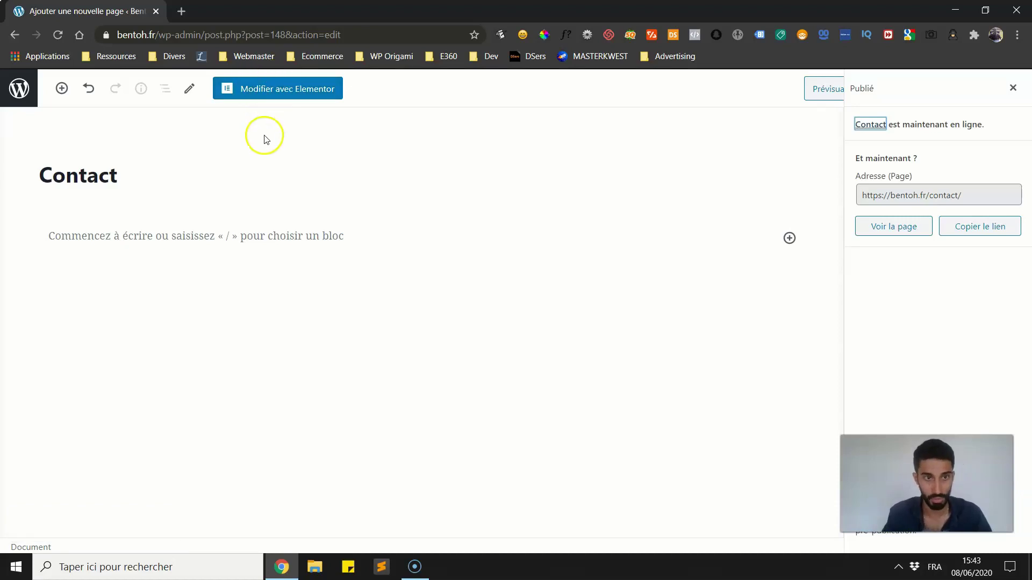
# Open the Contact page in Elementor and add a single-column section
pyautogui.click(270, 90)
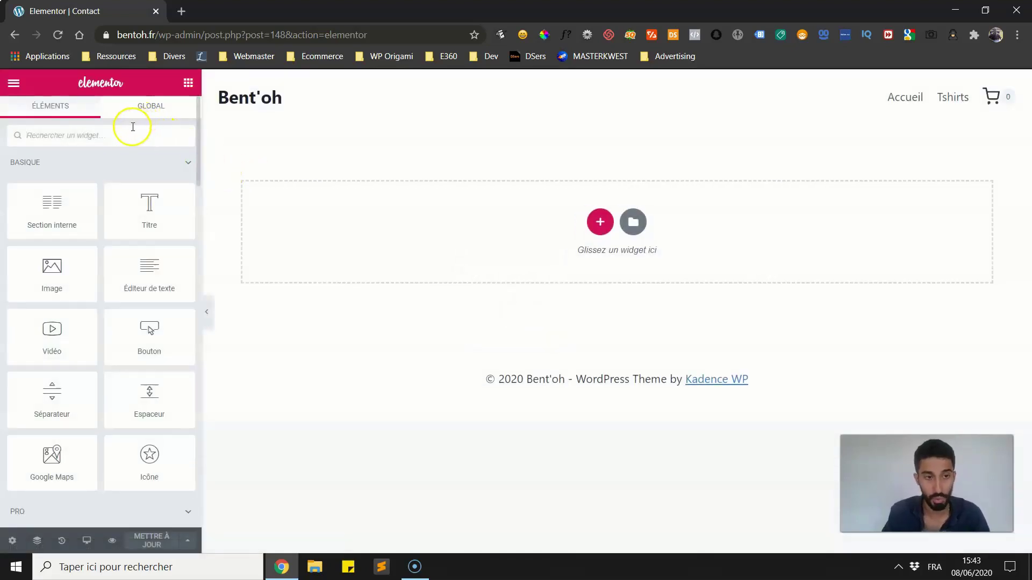
pyautogui.click(188, 85)
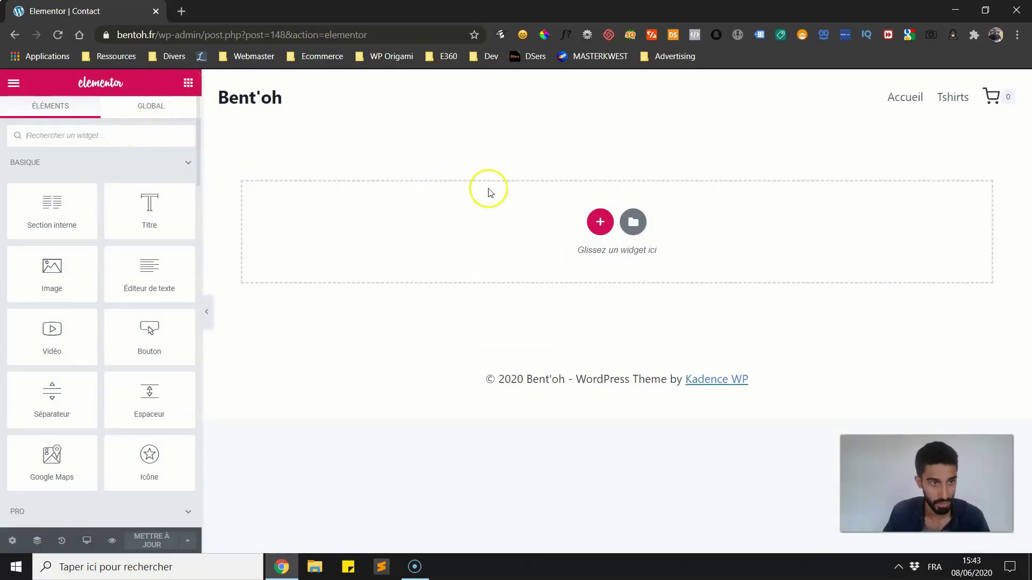
pyautogui.click(599, 221)
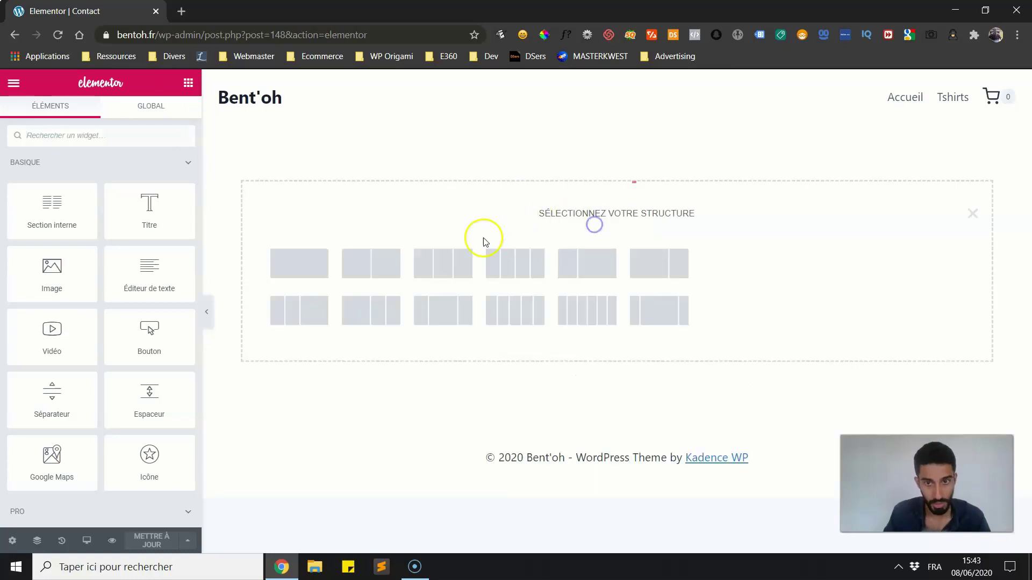
pyautogui.click(288, 268)
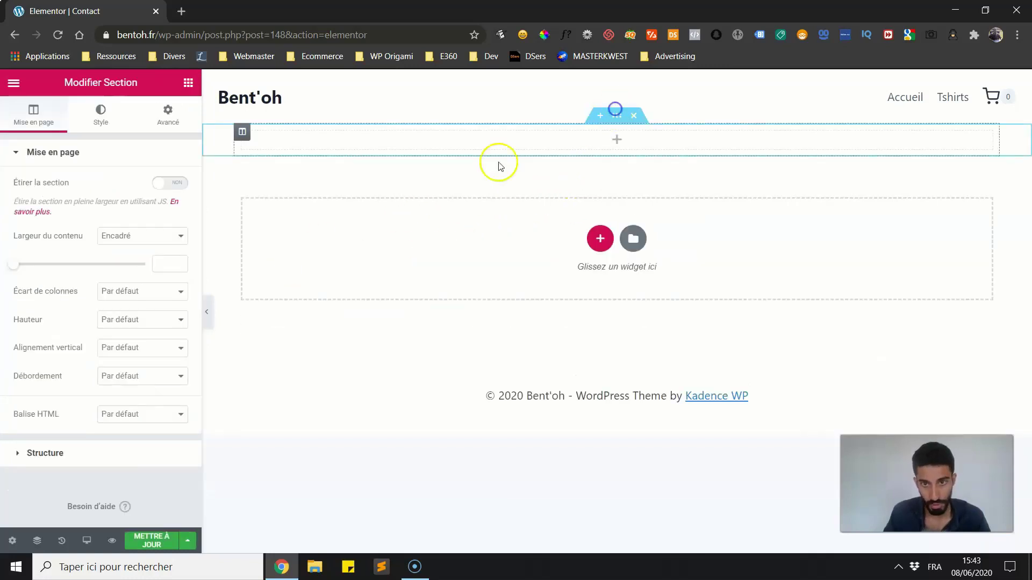
# Set the section's height to Adapté à l'écran after trying Hauteur min
pyautogui.click(124, 319)
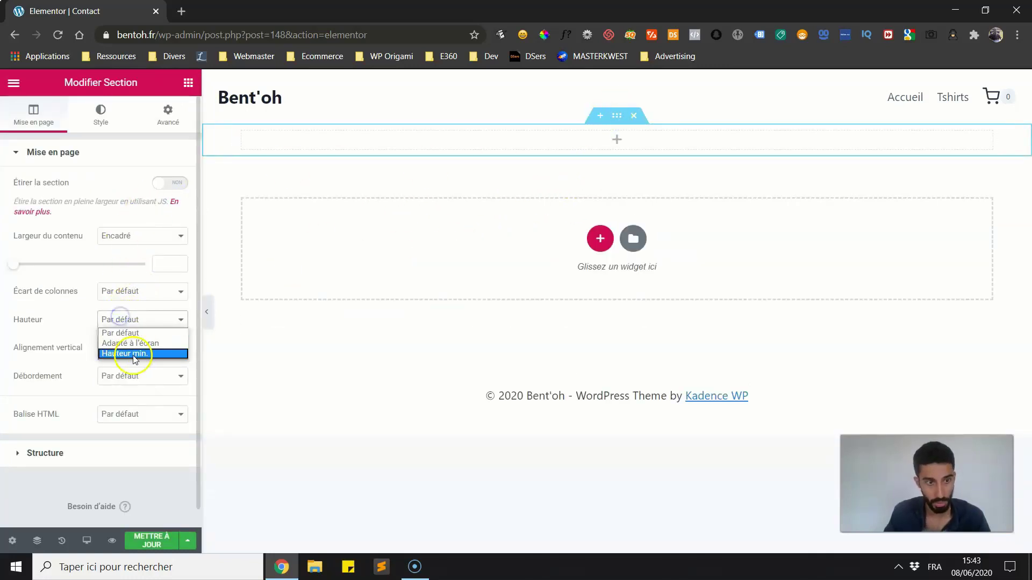
pyautogui.click(133, 354)
pyautogui.click(136, 320)
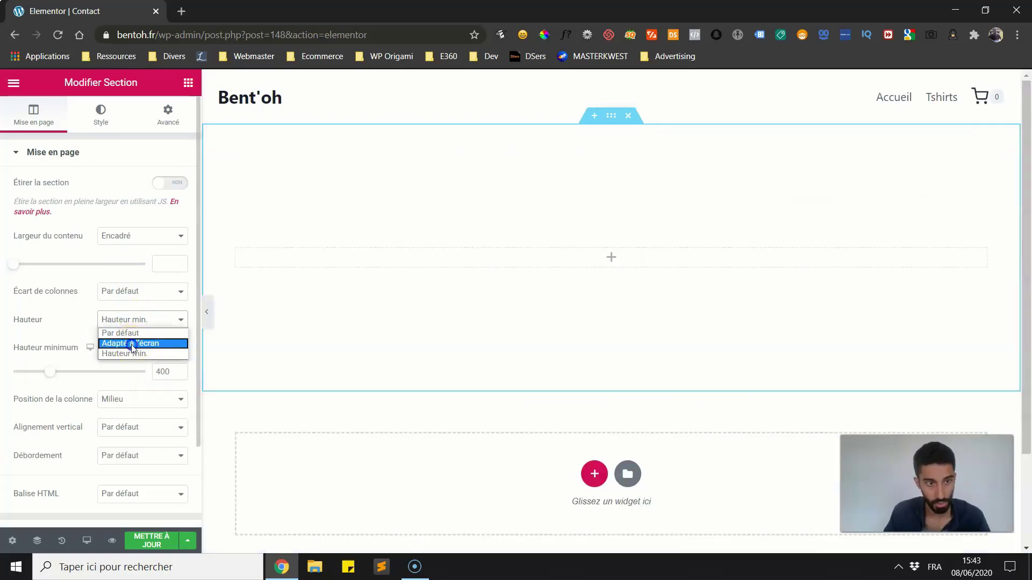
pyautogui.click(129, 340)
pyautogui.scroll(-5, 544, 315)
pyautogui.scroll(5, 489, 202)
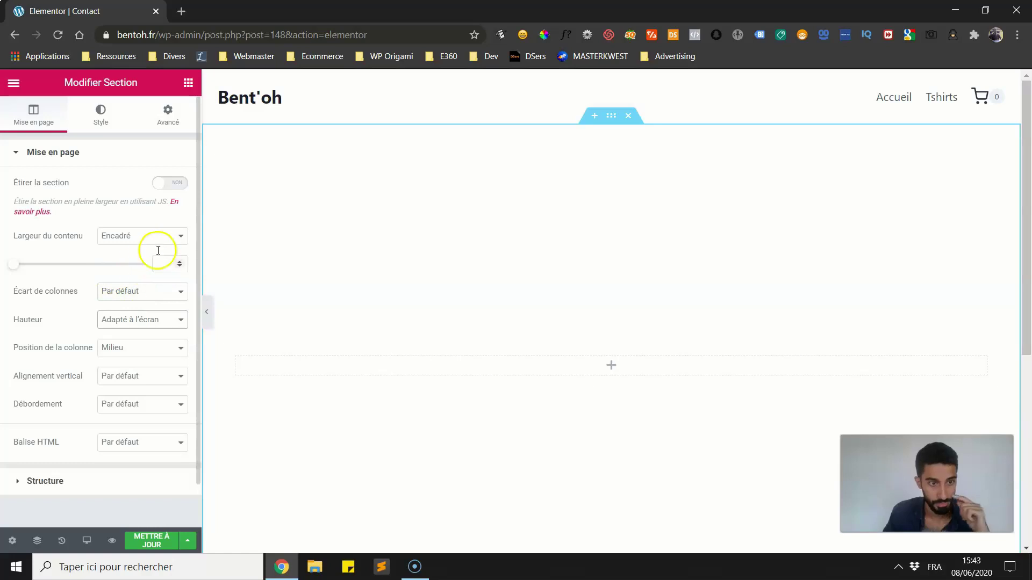
# Find the Formulaire widget, place it in the section's column and preview the form with the editing panel hidden
pyautogui.click(188, 82)
pyautogui.click(119, 143)
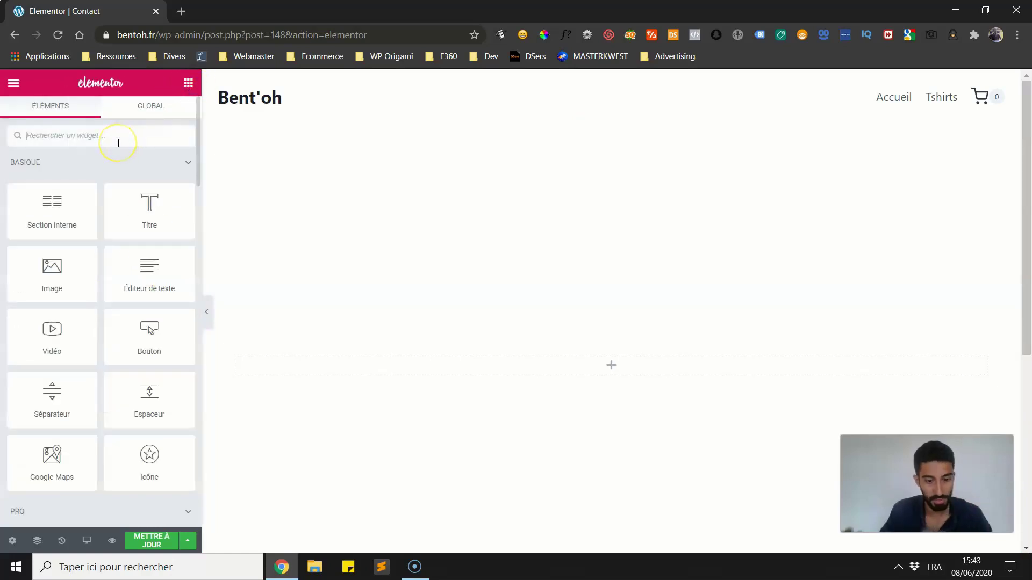
pyautogui.write('for')
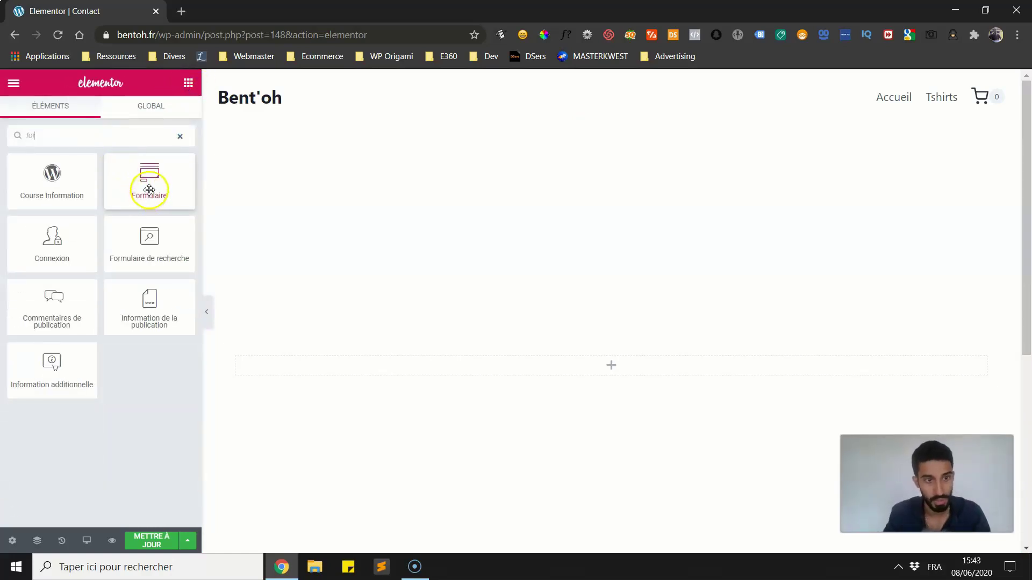
pyautogui.moveTo(147, 189); pyautogui.dragTo(622, 364)
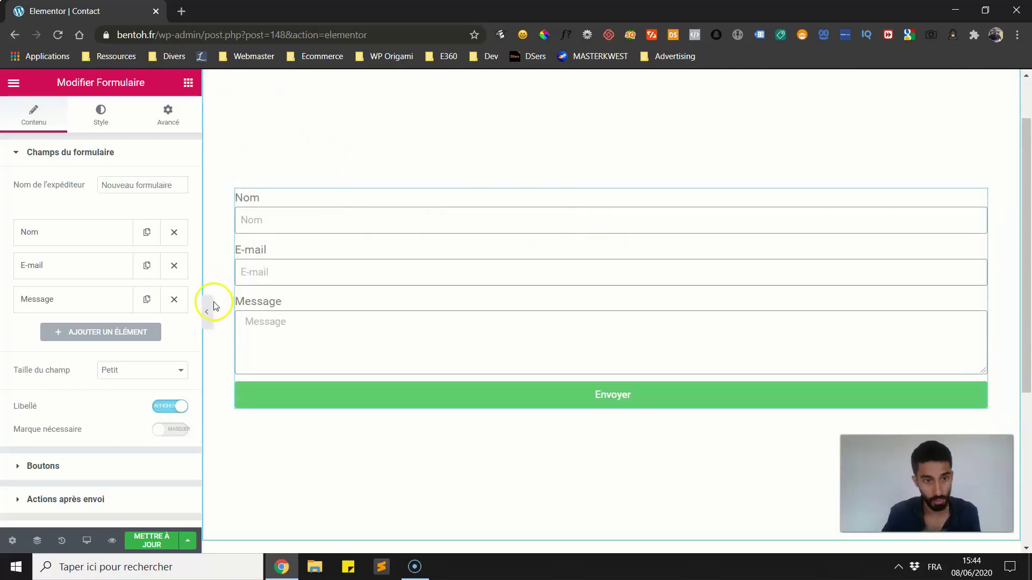
pyautogui.click(208, 308)
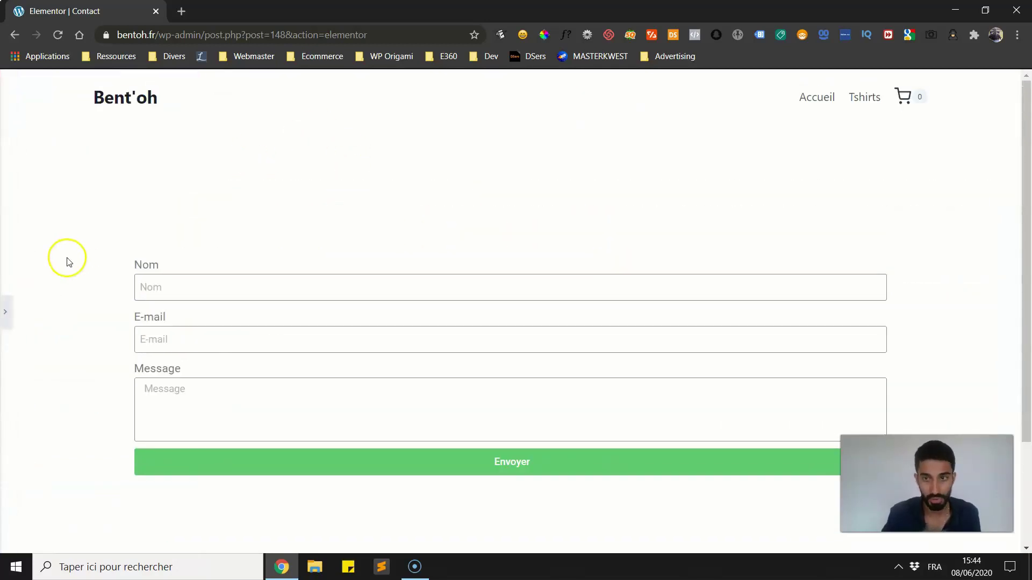
pyautogui.click(5, 312)
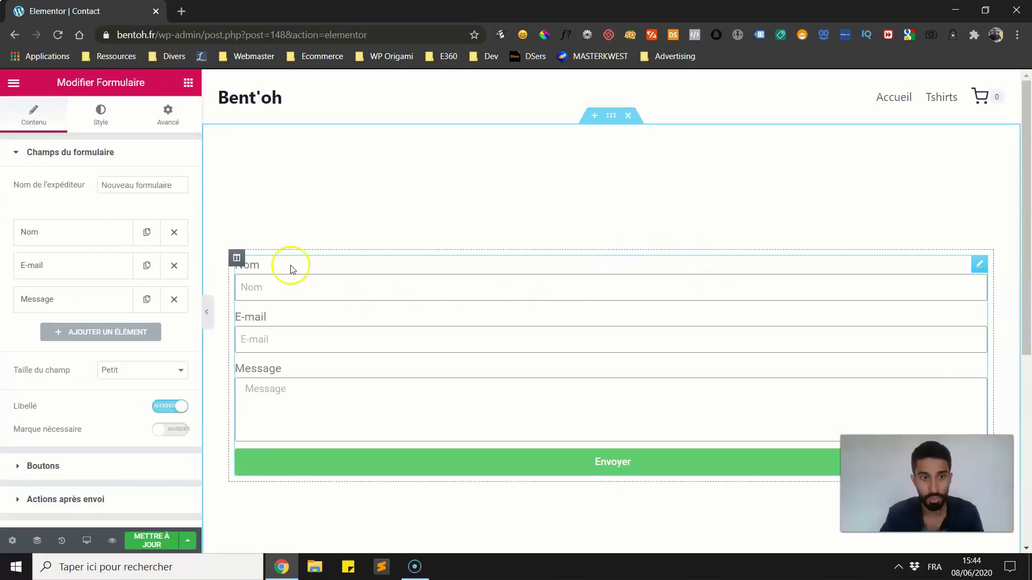
# Unlink the form column's inner margins, switch them to percent, and set the left and right values to 20
pyautogui.click(238, 259)
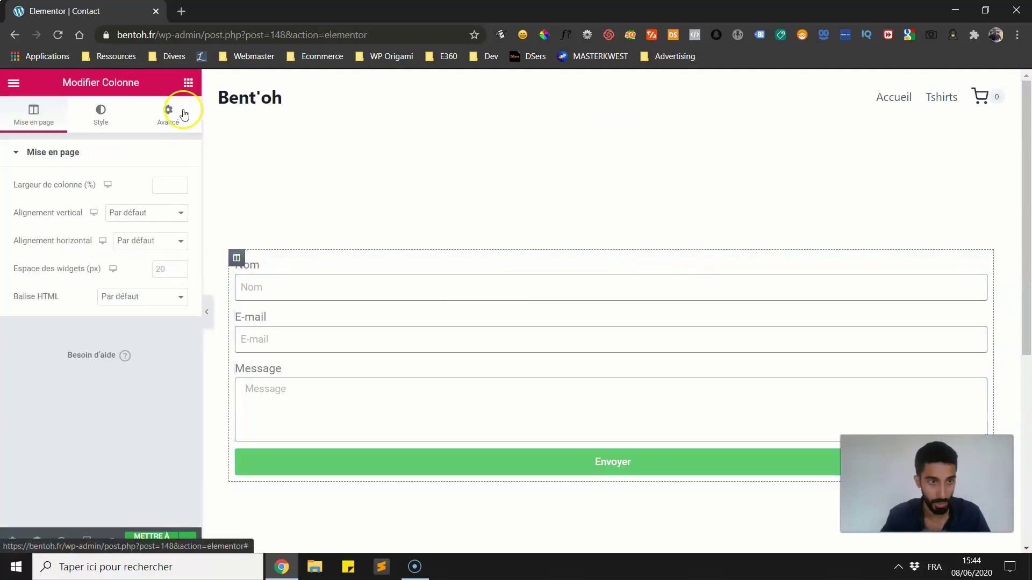
pyautogui.click(170, 128)
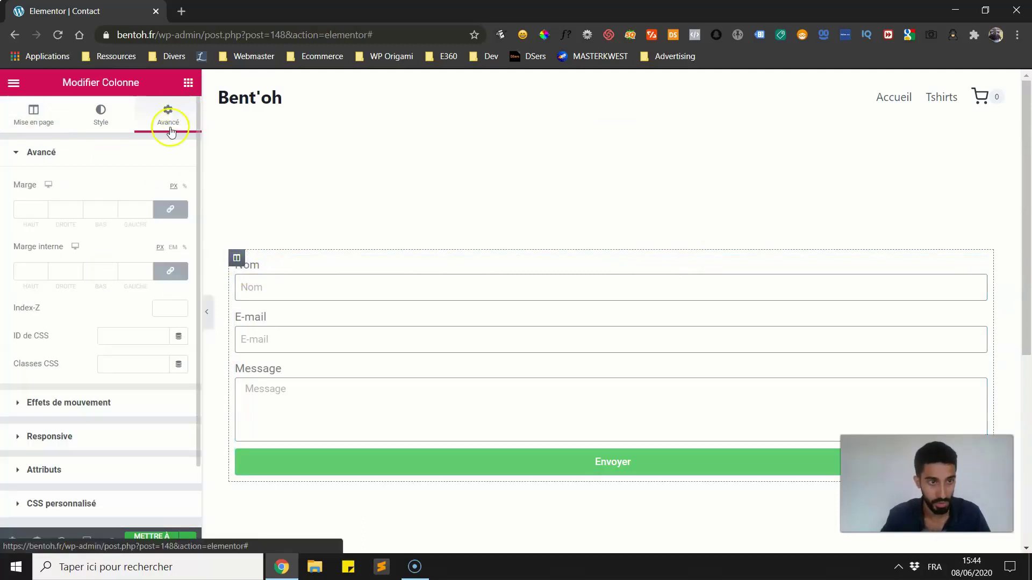
pyautogui.click(171, 273)
pyautogui.moveTo(139, 271); pyautogui.dragTo(119, 272)
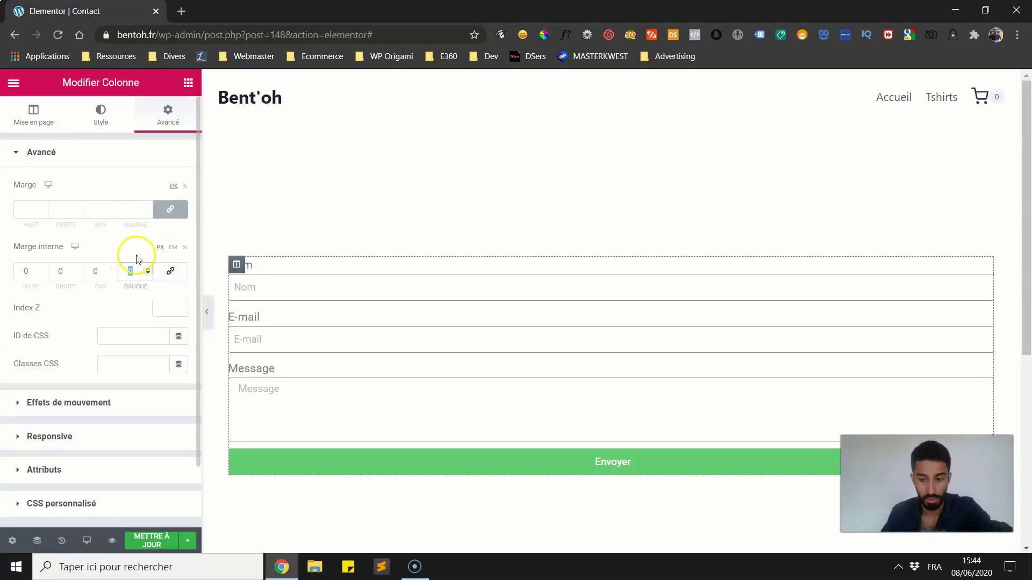
pyautogui.click(183, 248)
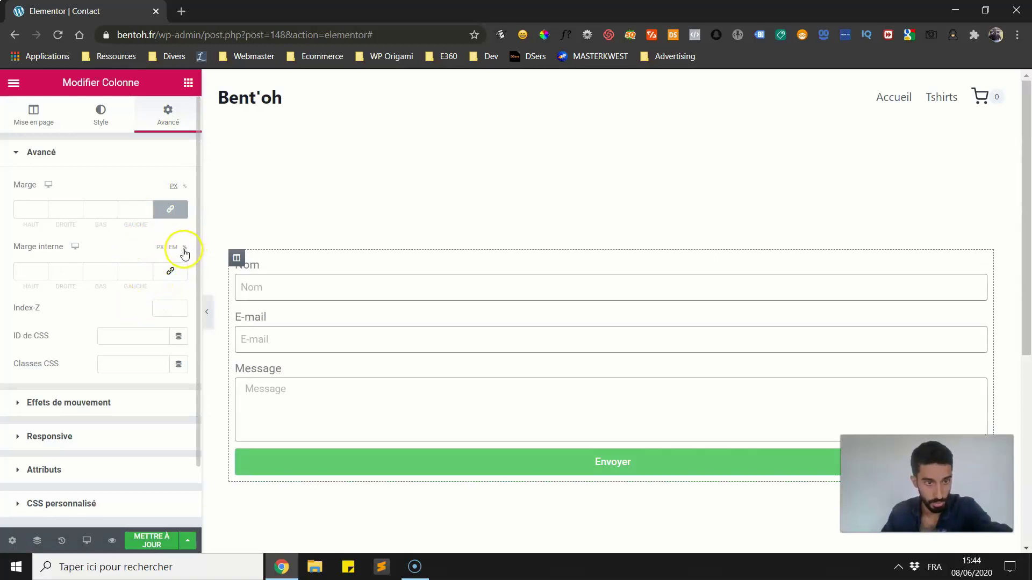
pyautogui.click(143, 274)
pyautogui.write('10')
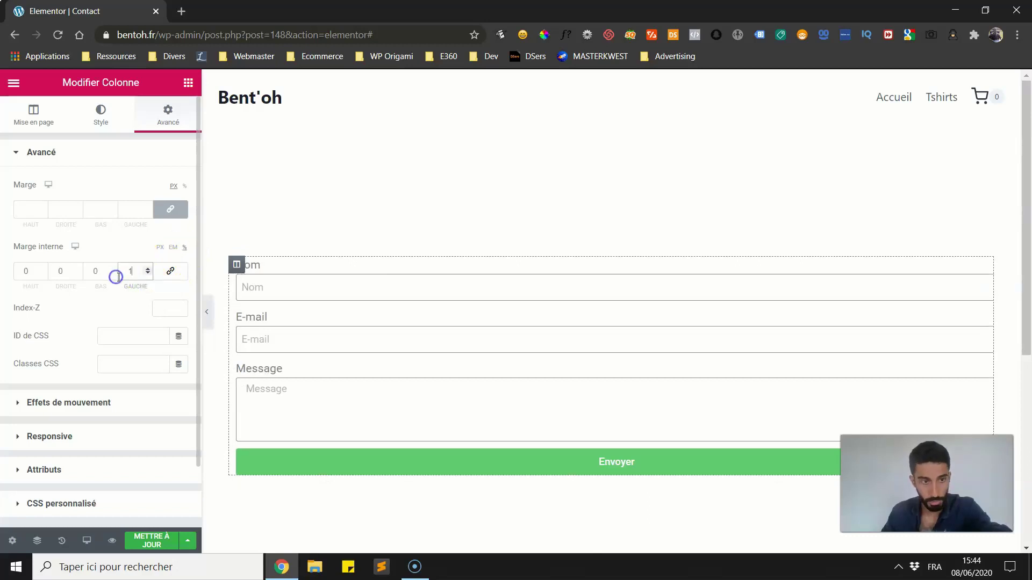
pyautogui.write('10')
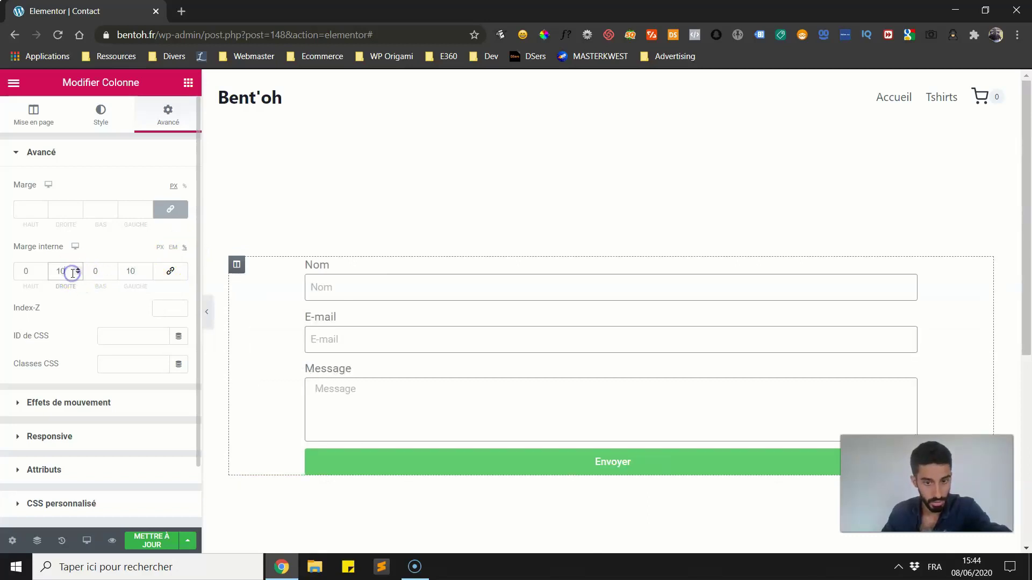
pyautogui.write('2')
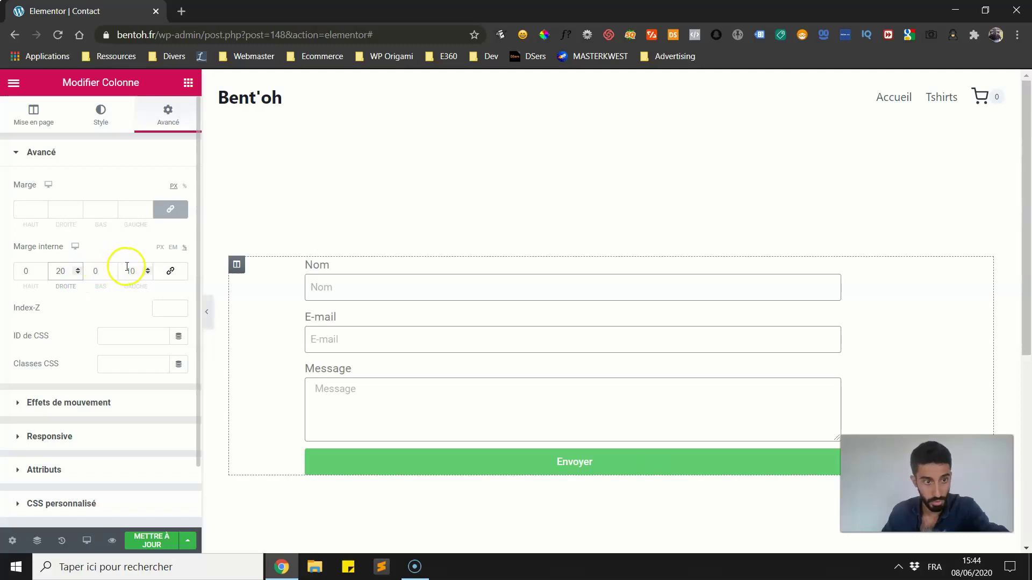
pyautogui.moveTo(132, 270); pyautogui.dragTo(123, 269)
pyautogui.write('2')
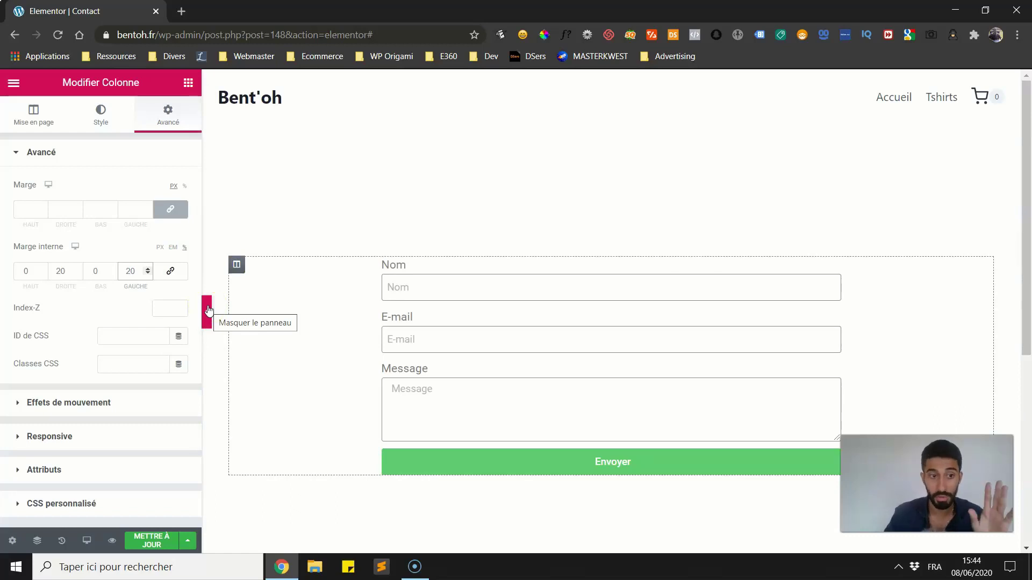
# Preview the form with its new margins at full page width and view the column's layout settings
pyautogui.click(147, 254)
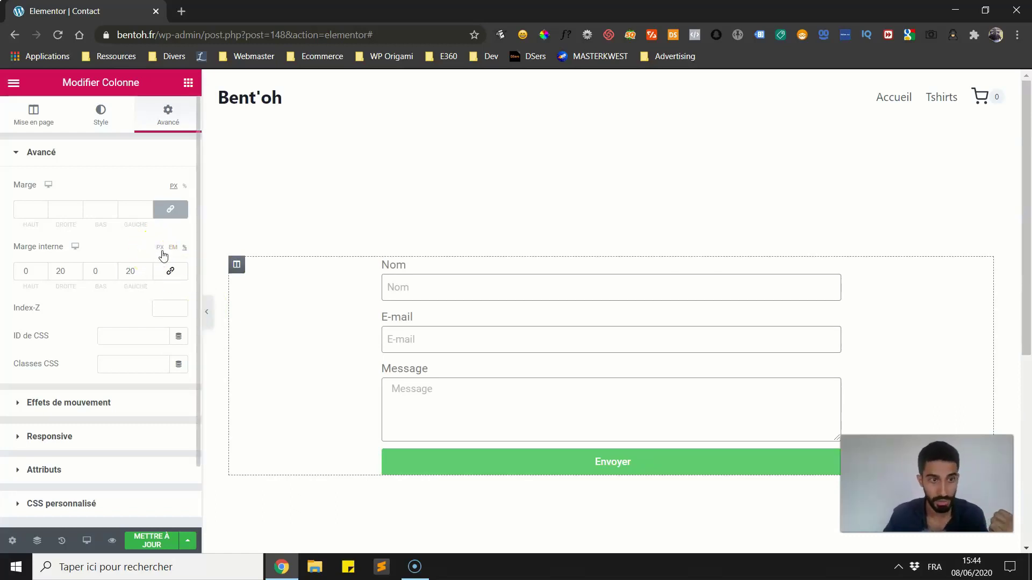
pyautogui.click(206, 309)
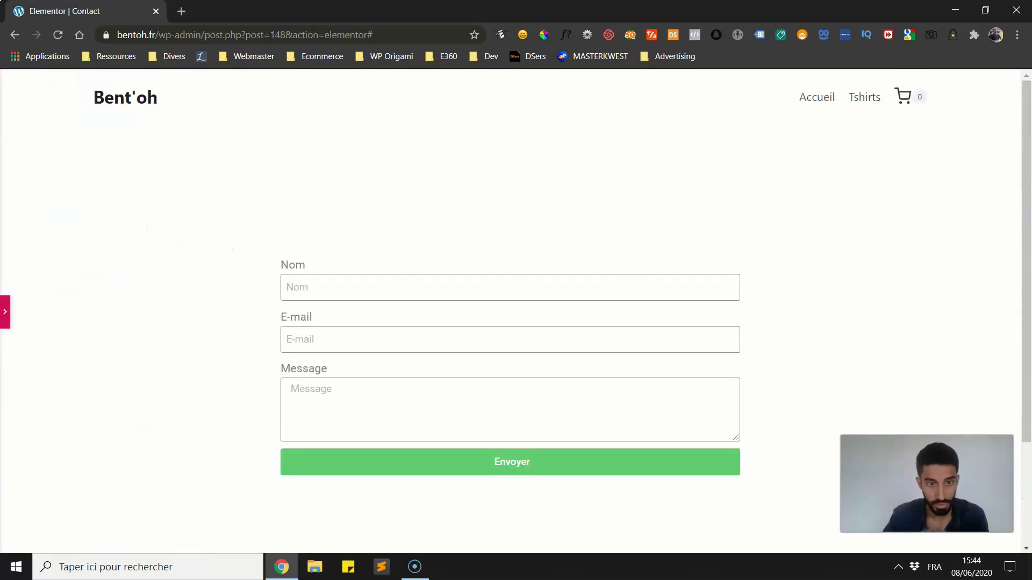
pyautogui.click(5, 312)
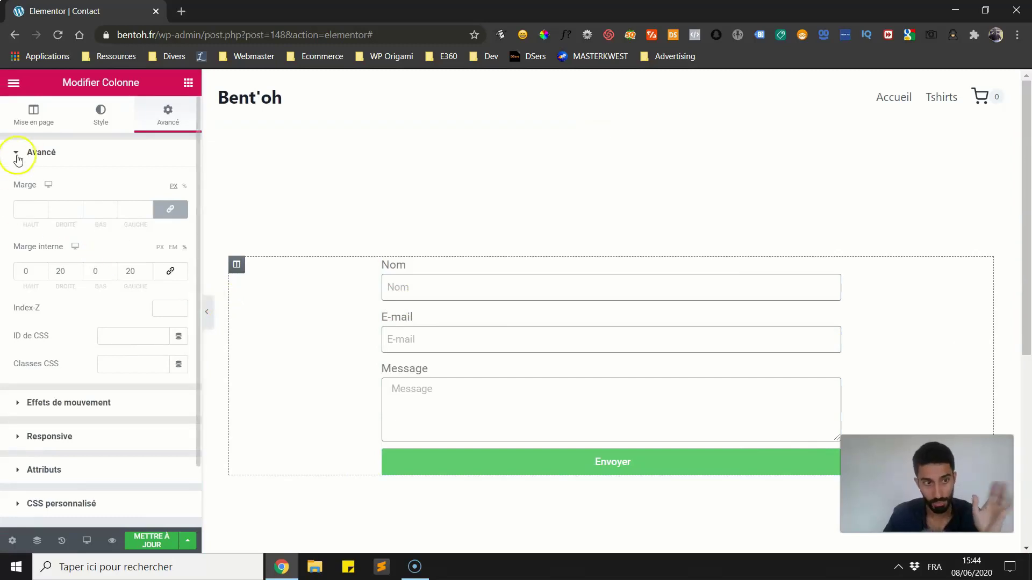
pyautogui.click(34, 124)
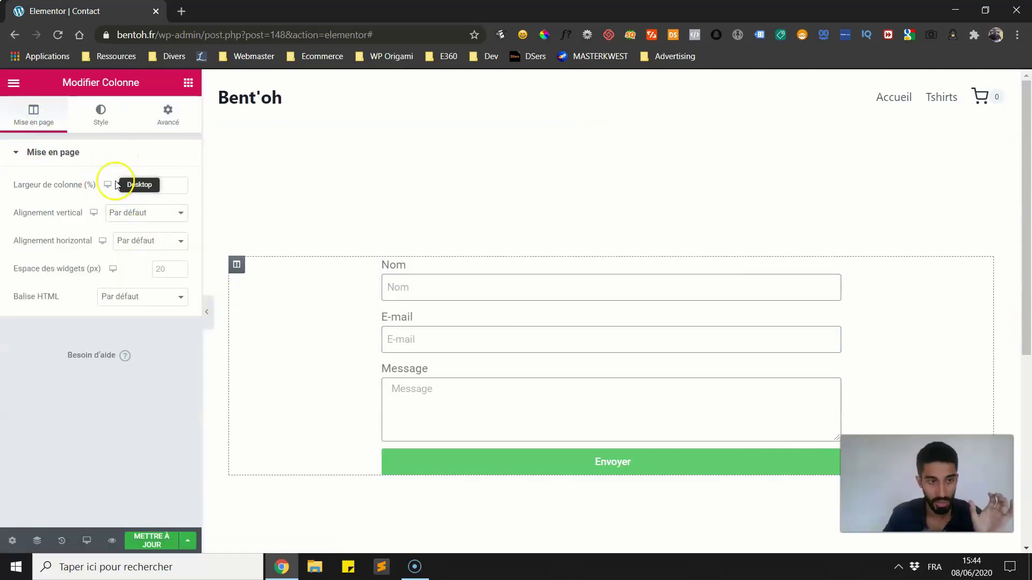
# Add a fourth field to the form, set its type to Case à cocher and label it "Etes-vous..."
pyautogui.click(831, 265)
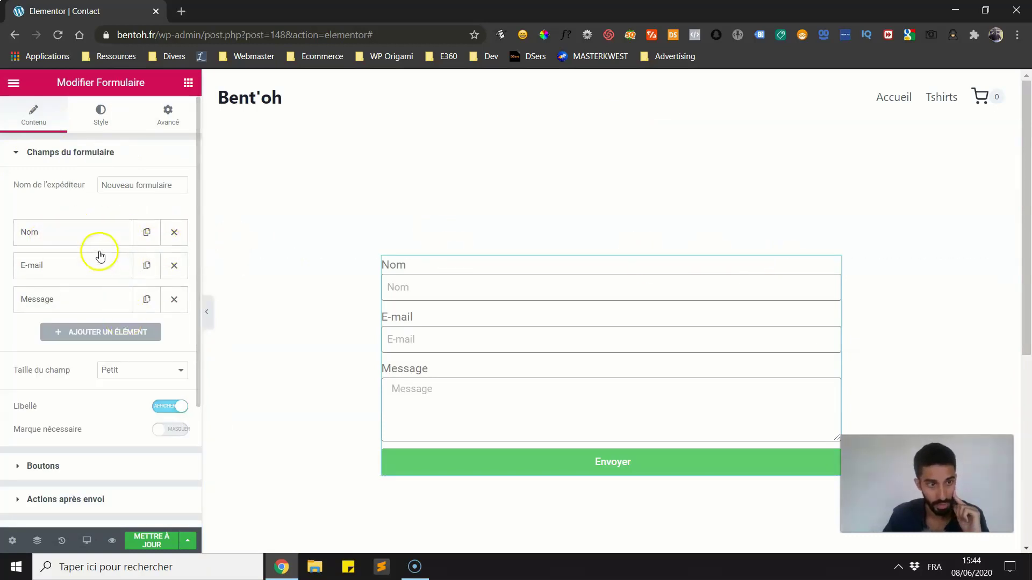
pyautogui.moveTo(63, 290)
pyautogui.mouseDown()
pyautogui.moveTo(54, 251)
pyautogui.moveTo(51, 306)
pyautogui.mouseUp()
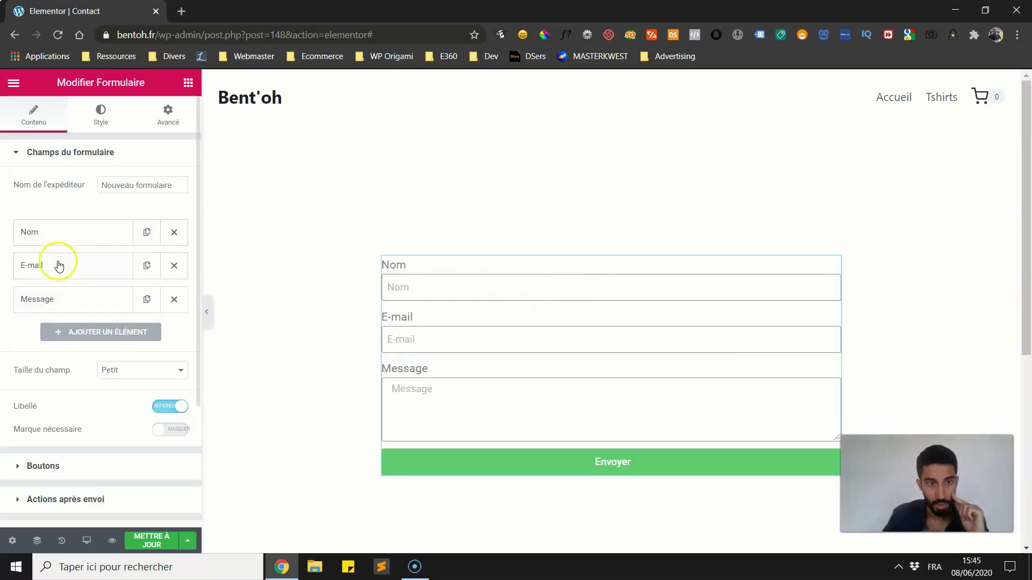
pyautogui.click(109, 337)
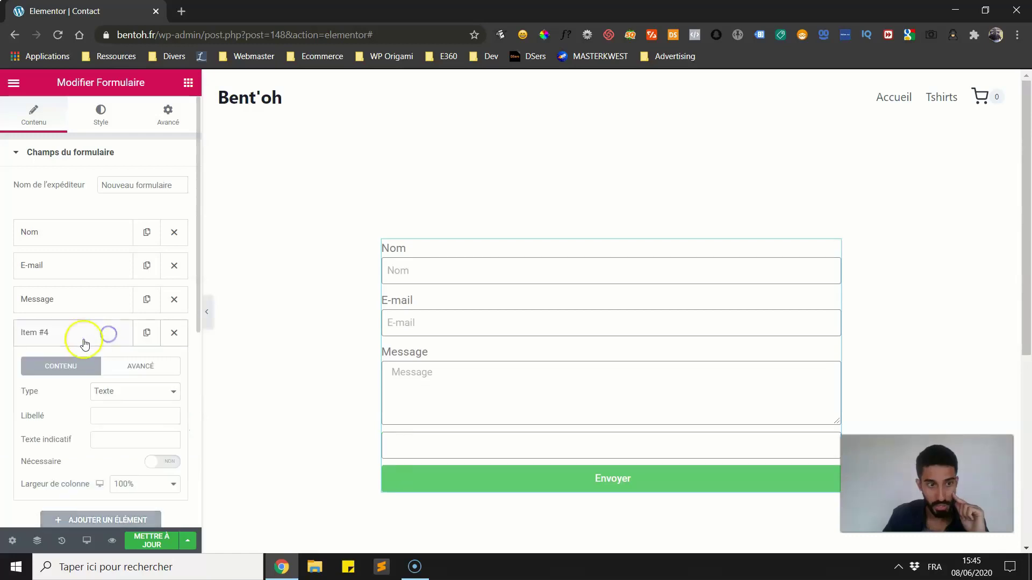
pyautogui.scroll(-2, 116, 353)
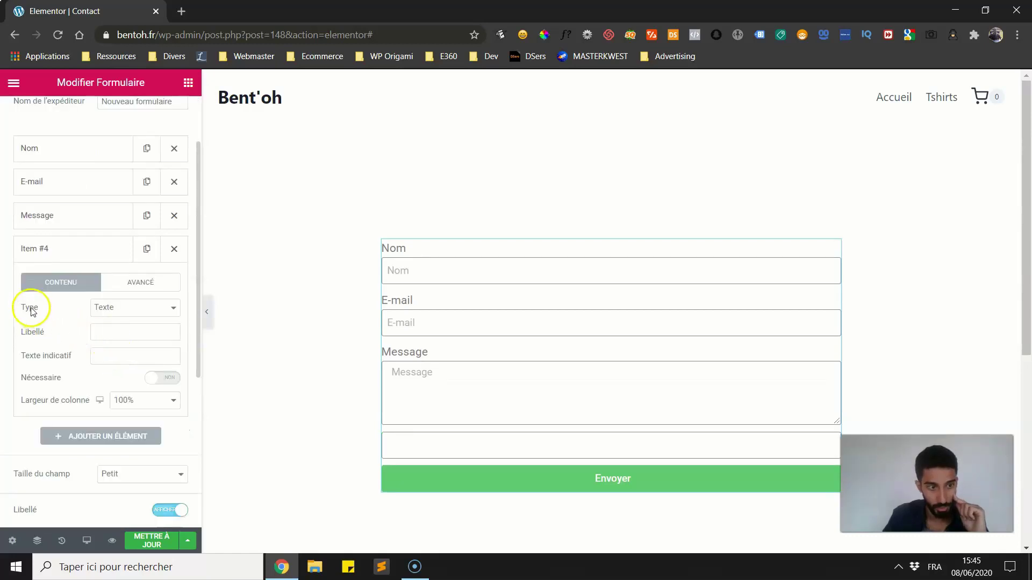
pyautogui.click(132, 311)
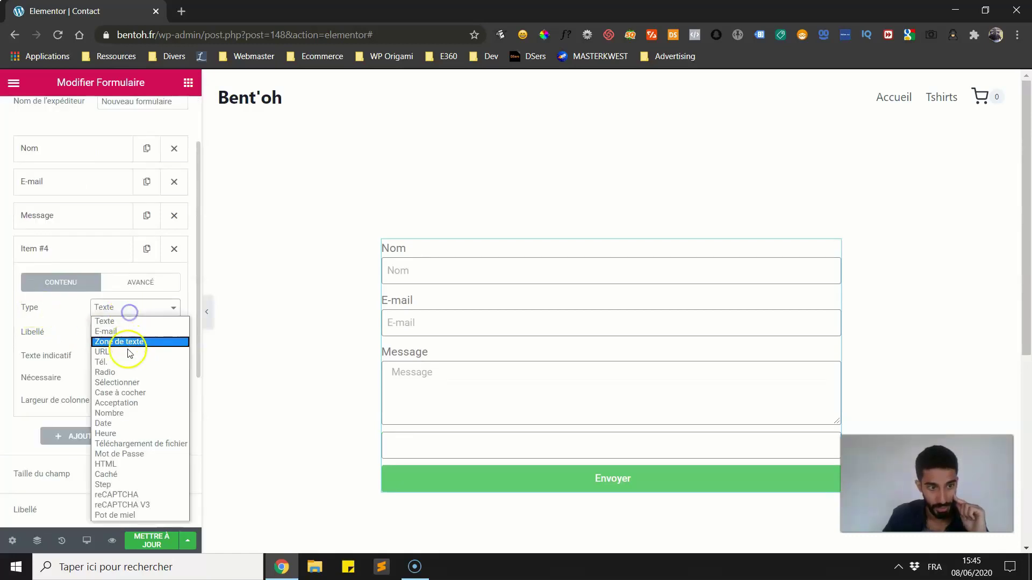
pyautogui.click(132, 392)
pyautogui.click(79, 389)
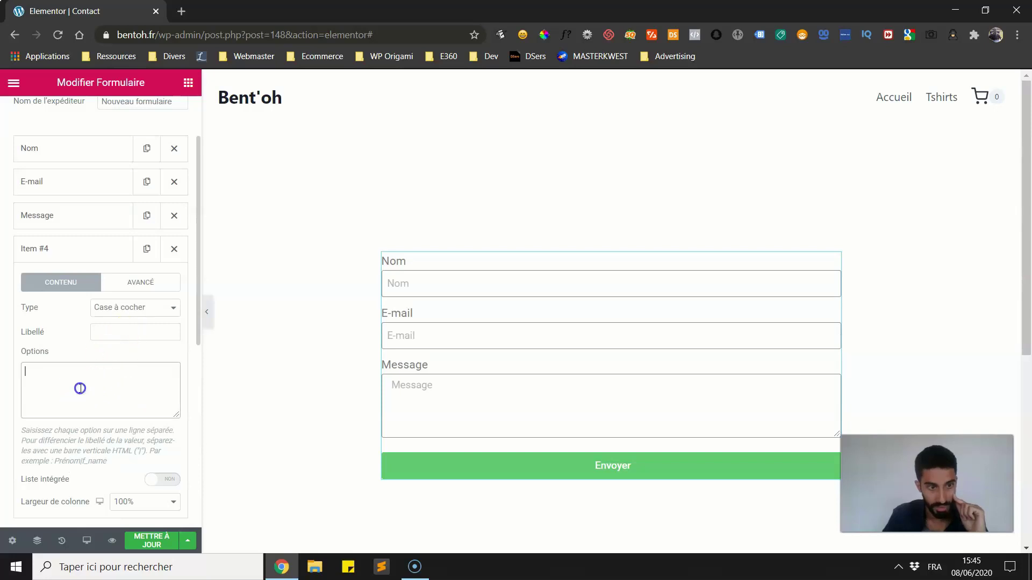
pyautogui.click(111, 337)
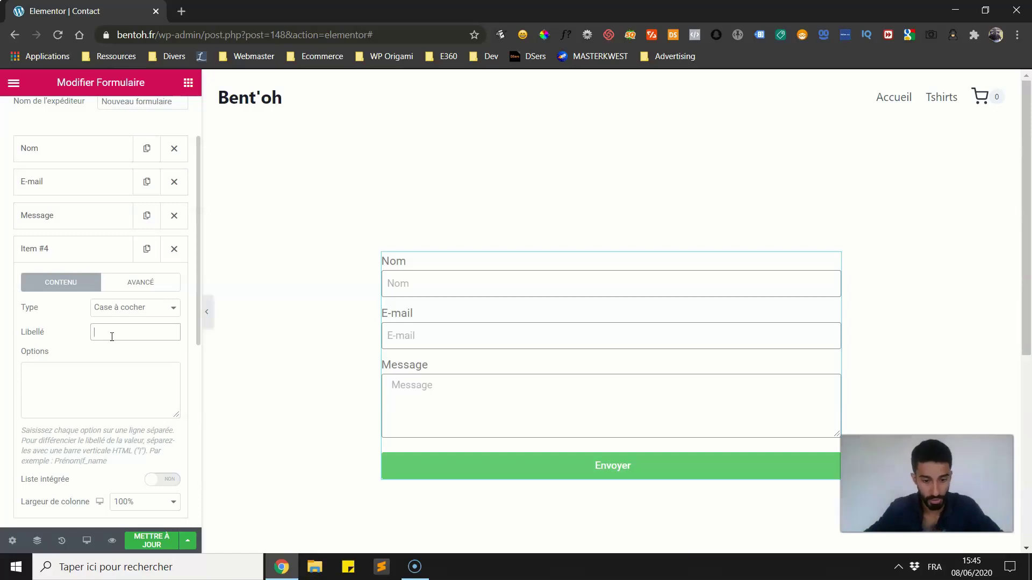
pyautogui.write('Etes-vous...')
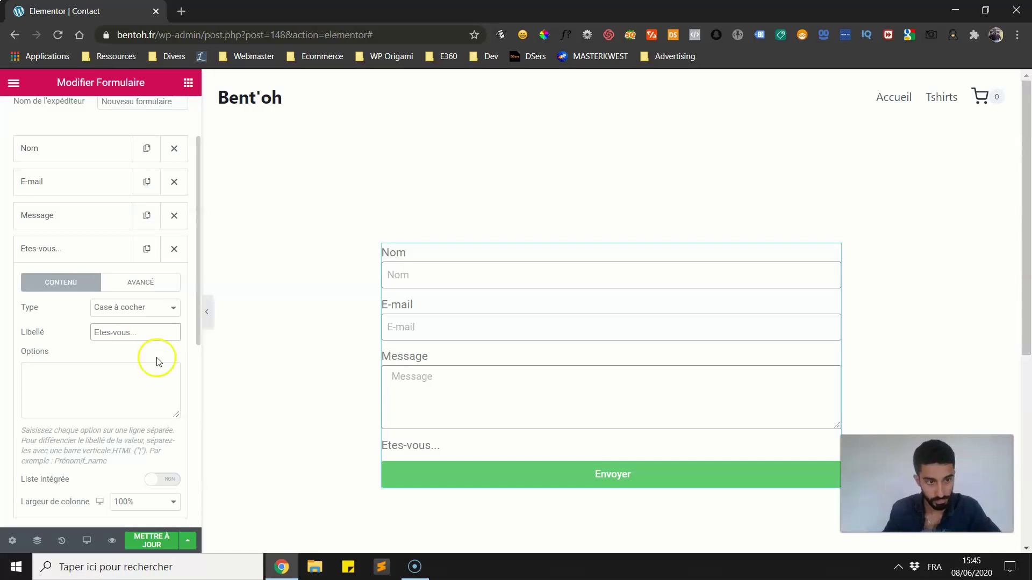
# Enter Vegan, Carnivore and Frugivore on separate lines as the options of the "Etes-vous..." field
pyautogui.click(141, 390)
pyautogui.write('Vega')
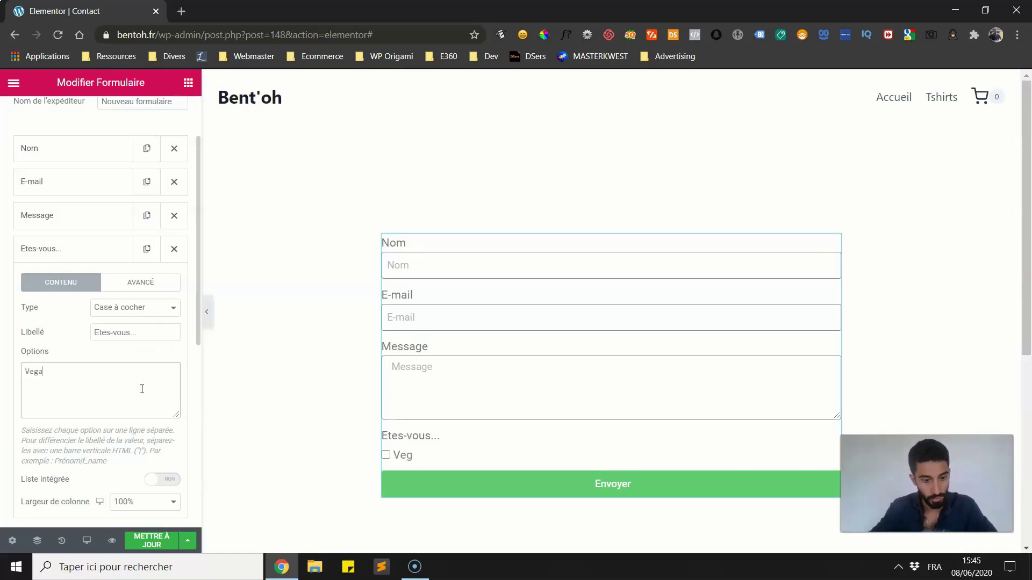
pyautogui.write('n')
pyautogui.press('Return')
pyautogui.write('Carniv')
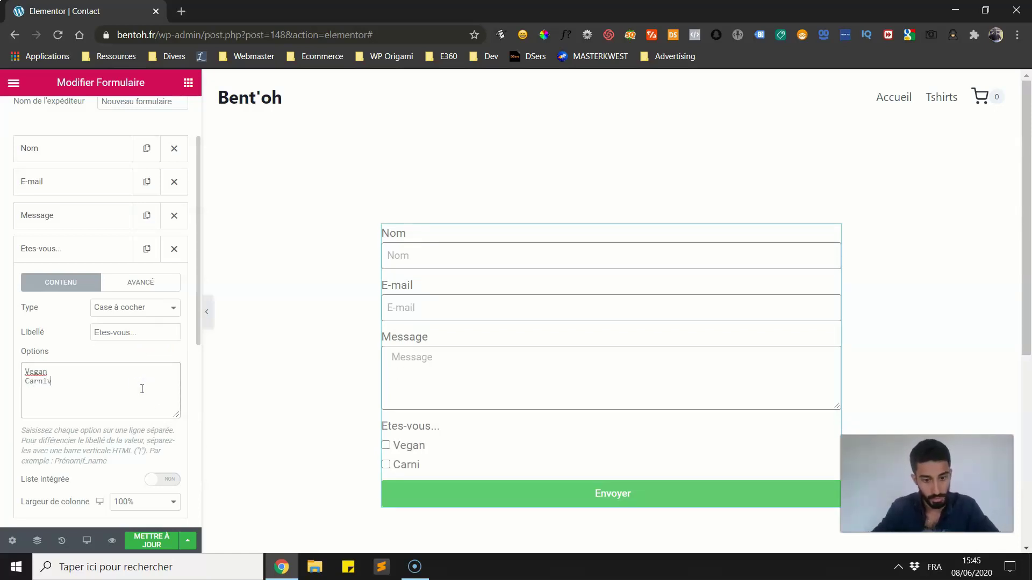
pyautogui.write('Frugivore')
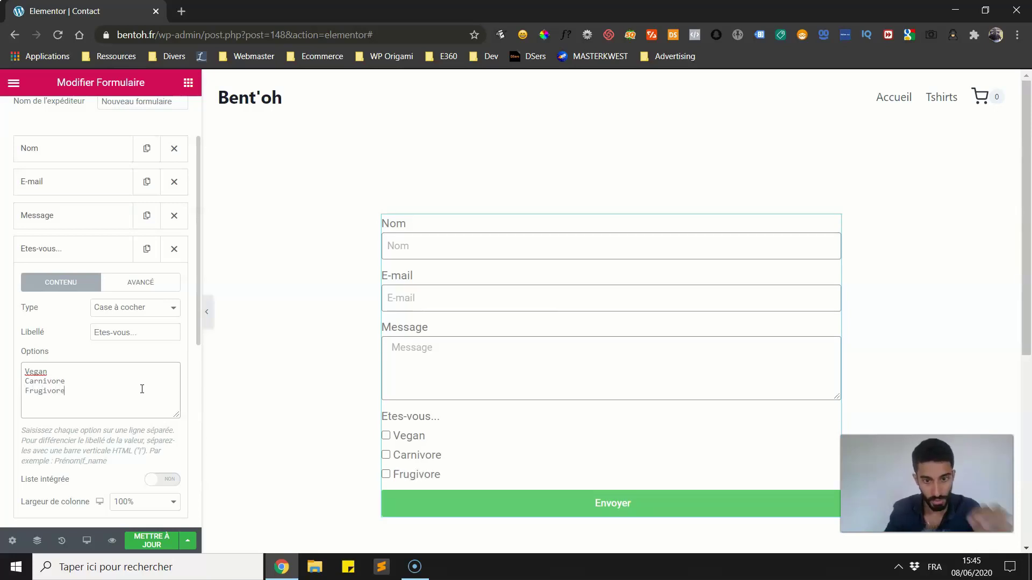
# Test the checkbox list by ticking Vegan in the form preview
pyautogui.scroll(-3, 142, 389)
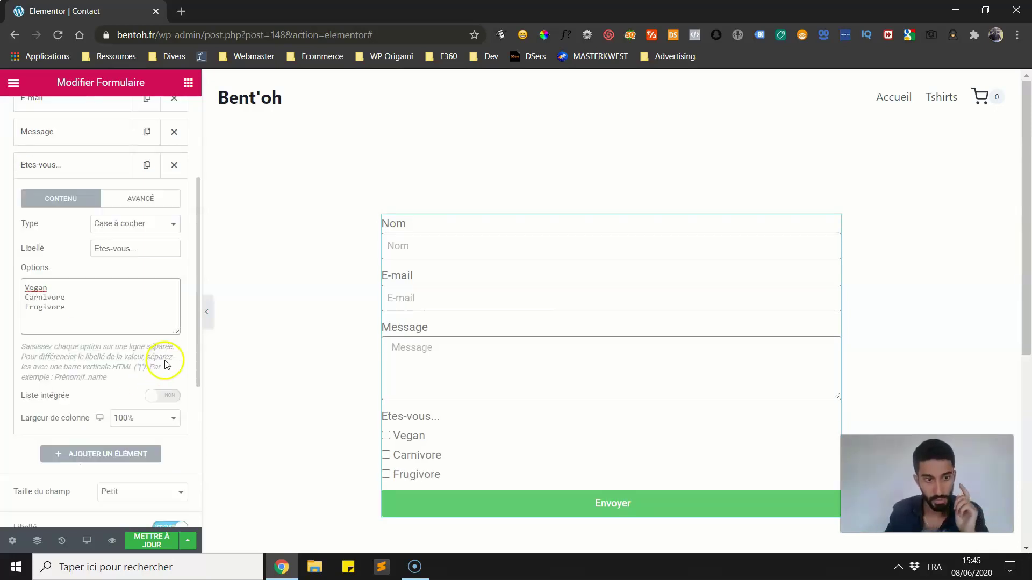
pyautogui.click(386, 436)
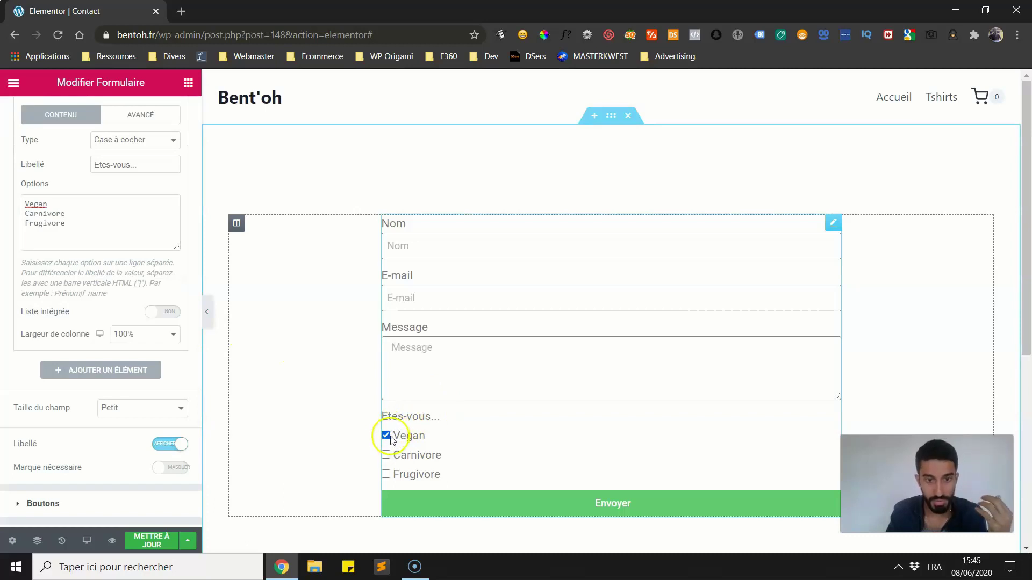
pyautogui.scroll(-2, 382, 433)
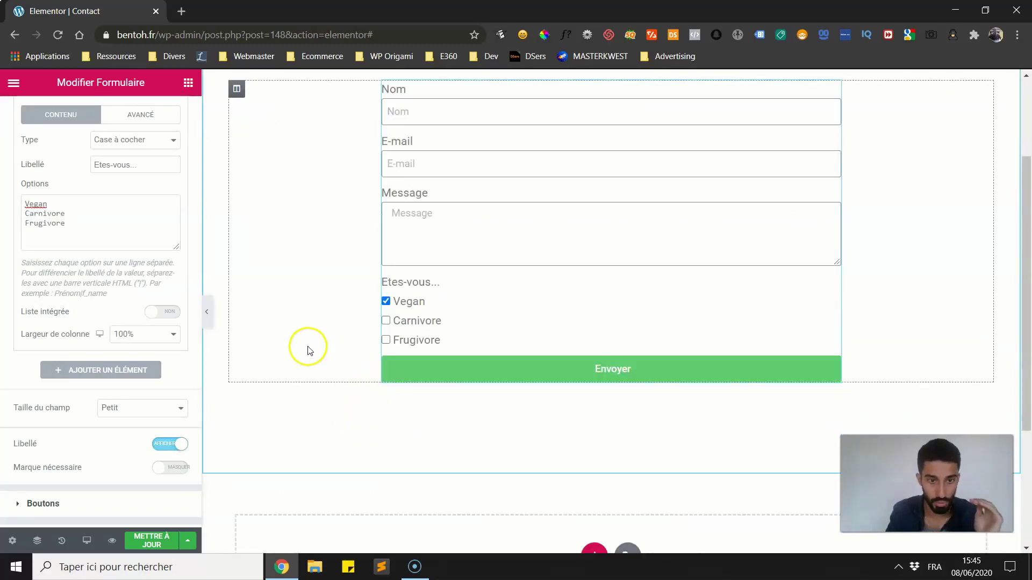
pyautogui.scroll(1, 264, 323)
pyautogui.scroll(3, 120, 232)
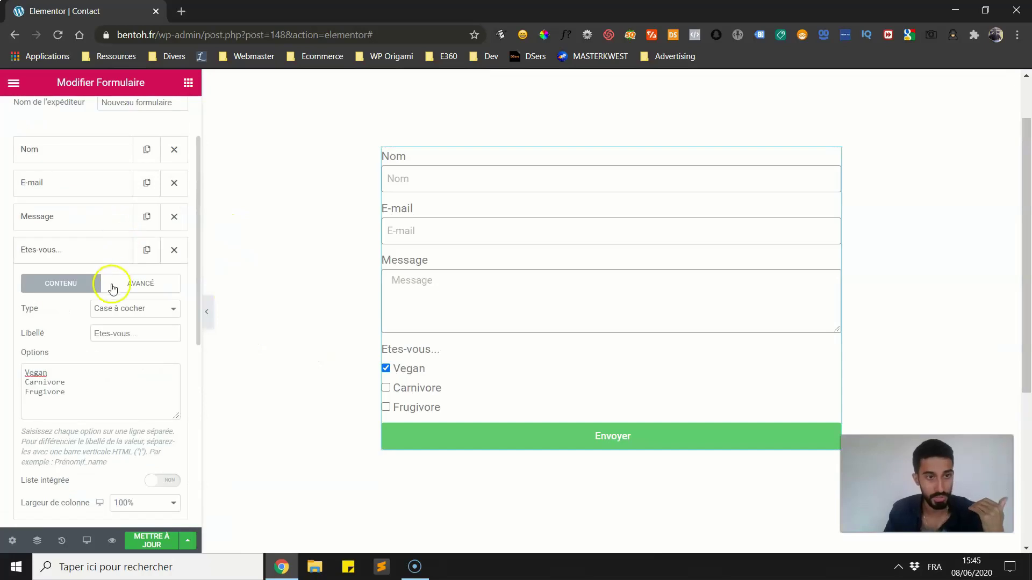
# Switch the "Etes-vous..." field to the Radio type and test it by choosing Carnivore with the editing panel hidden
pyautogui.click(113, 308)
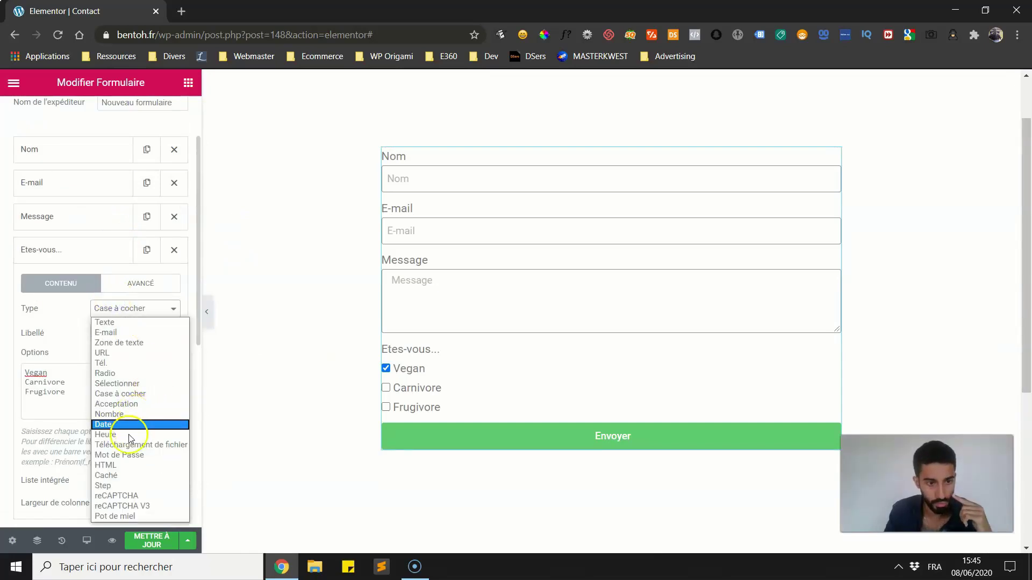
pyautogui.click(111, 373)
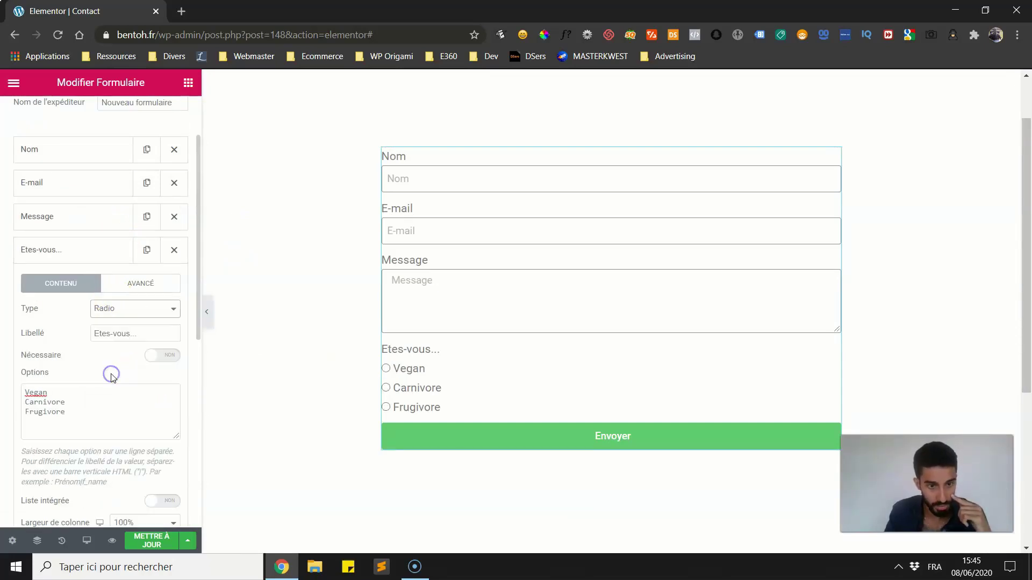
pyautogui.scroll(-2, 124, 331)
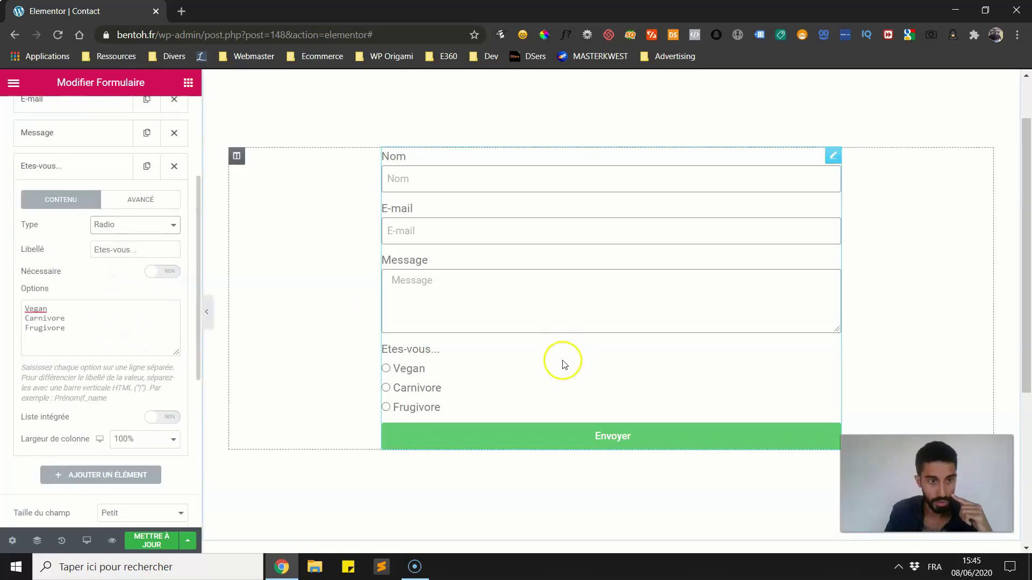
pyautogui.click(209, 311)
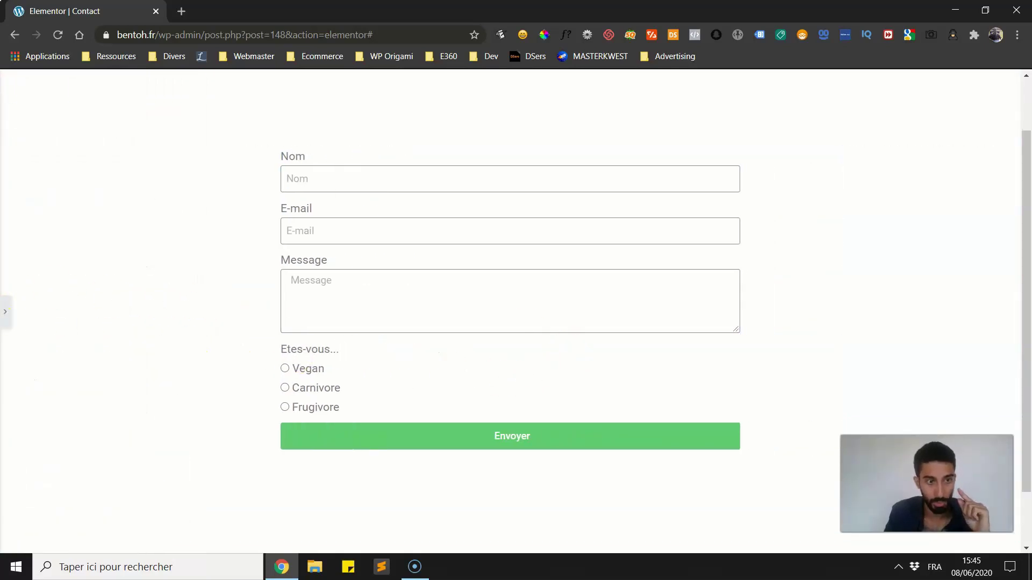
pyautogui.click(286, 387)
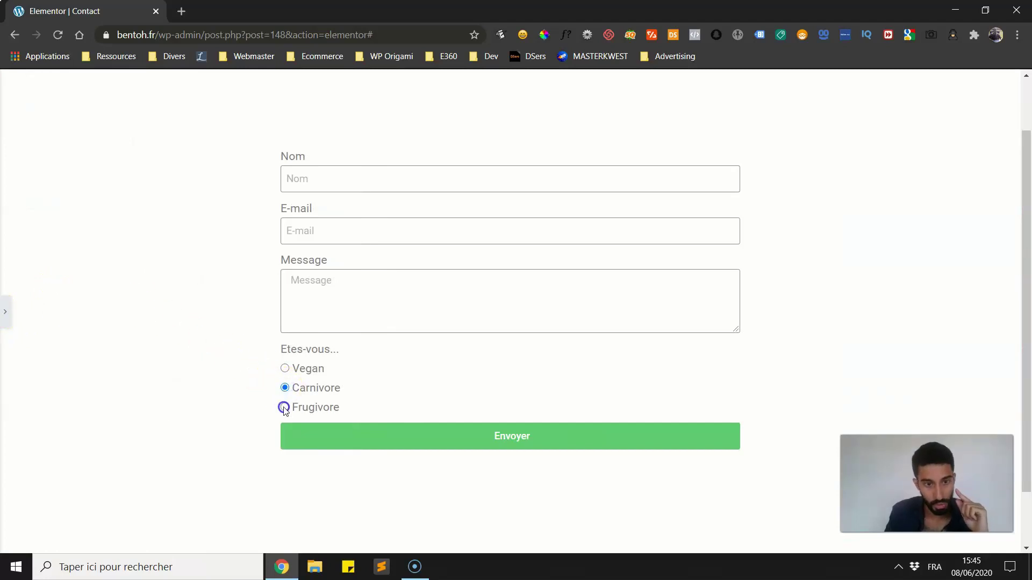
pyautogui.click(5, 312)
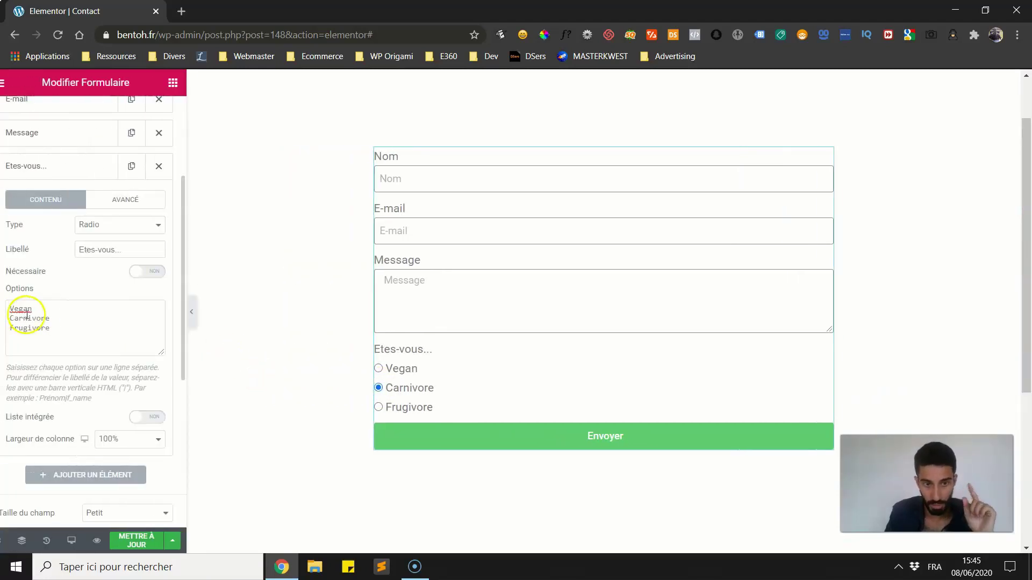
# Try the Tél., Zone de texte, E-mail and URL types on the "Etes-vous..." field, ending on Tél
pyautogui.click(127, 226)
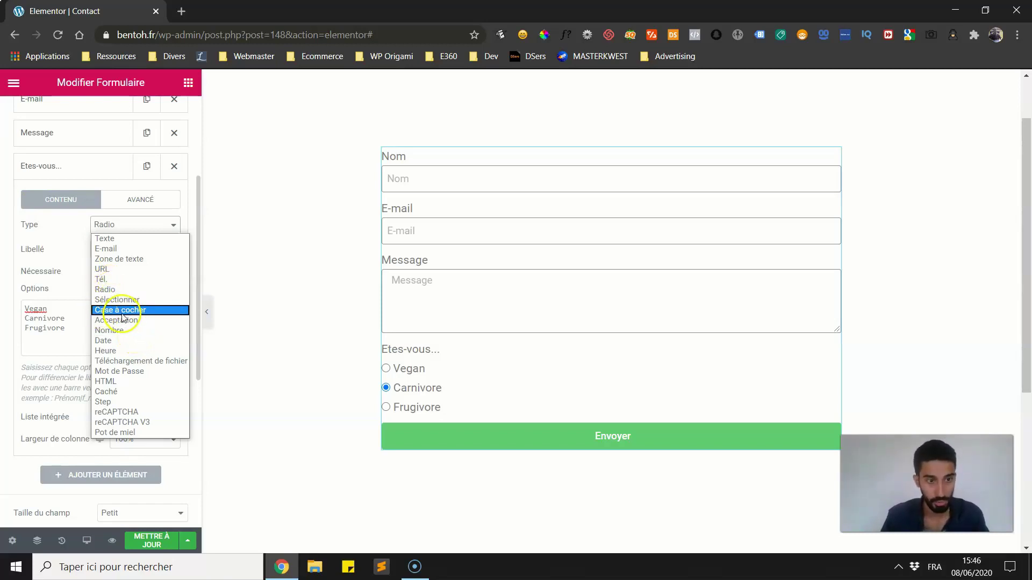
pyautogui.click(104, 279)
pyautogui.click(126, 230)
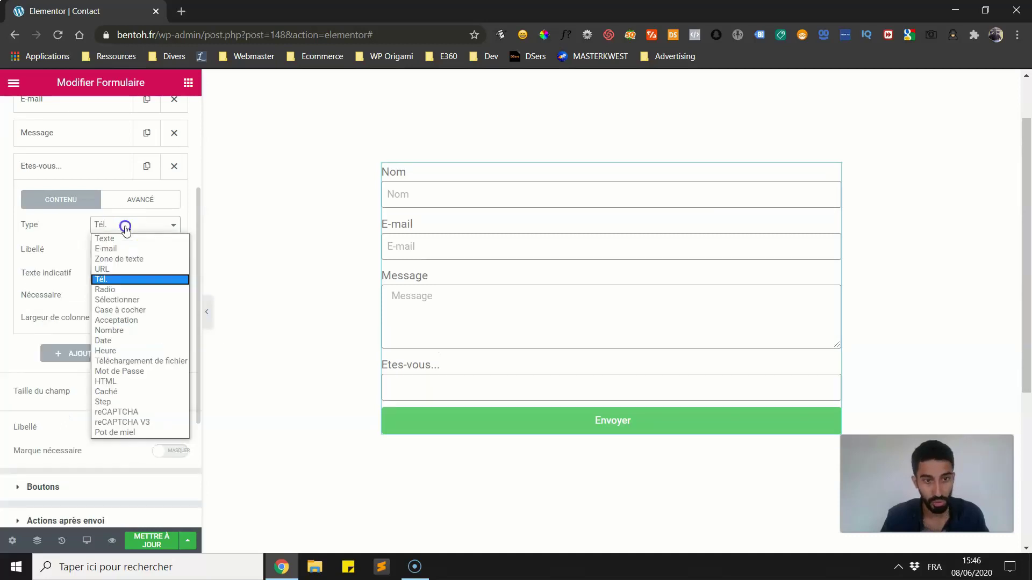
pyautogui.click(129, 259)
pyautogui.click(126, 230)
pyautogui.click(110, 248)
pyautogui.click(126, 226)
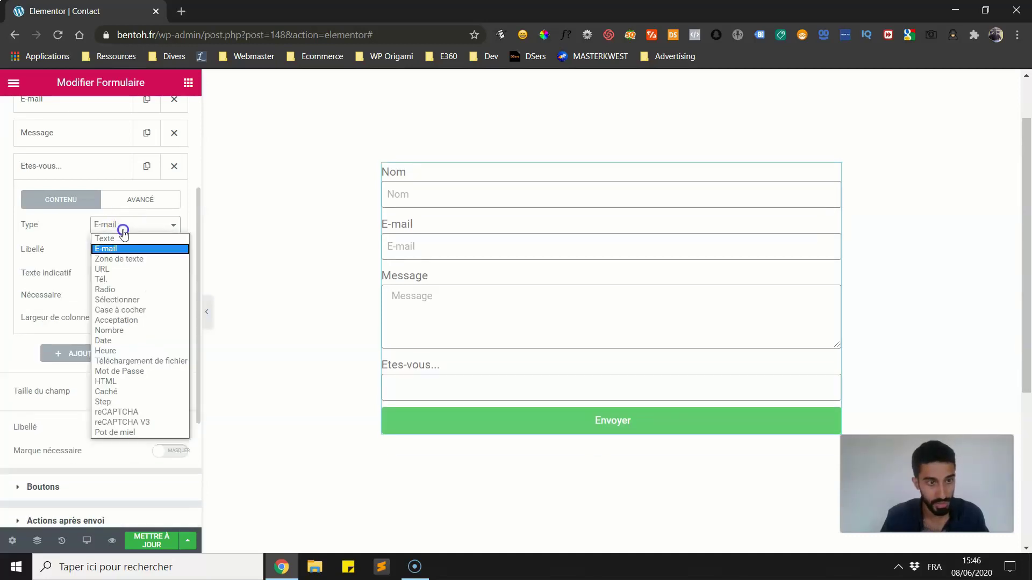
pyautogui.click(121, 268)
pyautogui.click(122, 226)
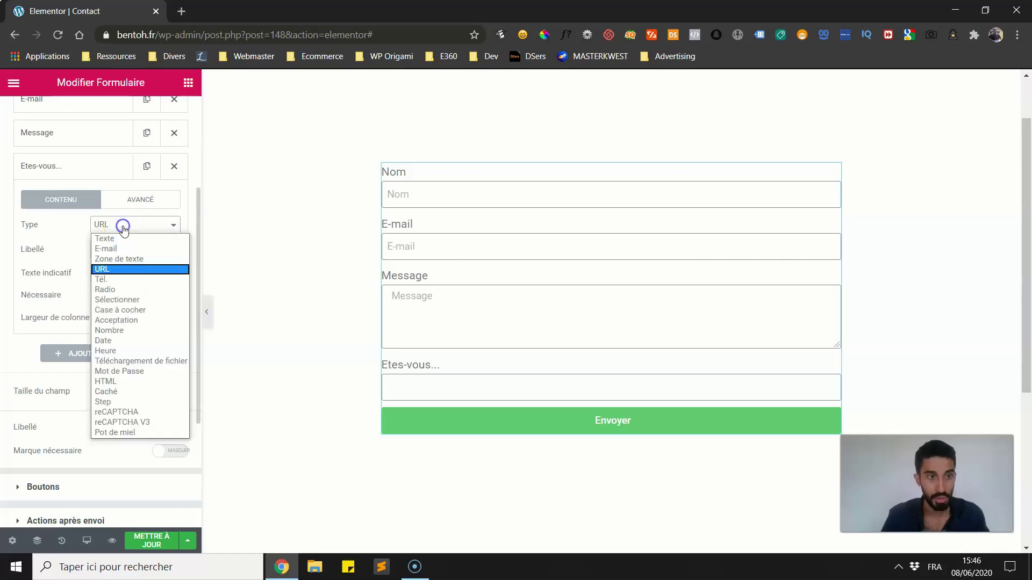
pyautogui.click(128, 279)
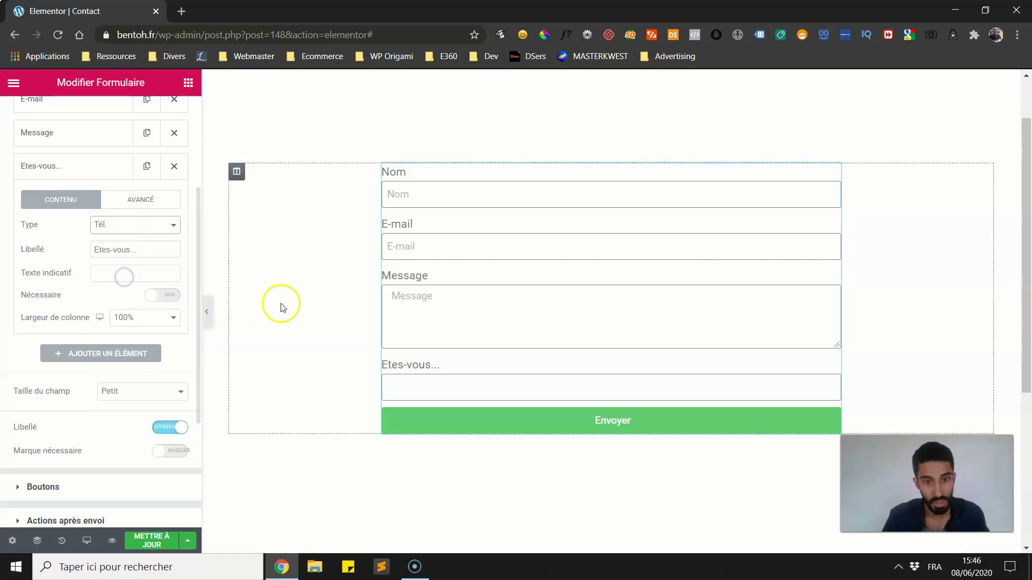
# Set the fourth field's type to URL and replace its label with "Url"
pyautogui.moveTo(137, 251); pyautogui.dragTo(85, 253)
pyautogui.press('BackSpace')
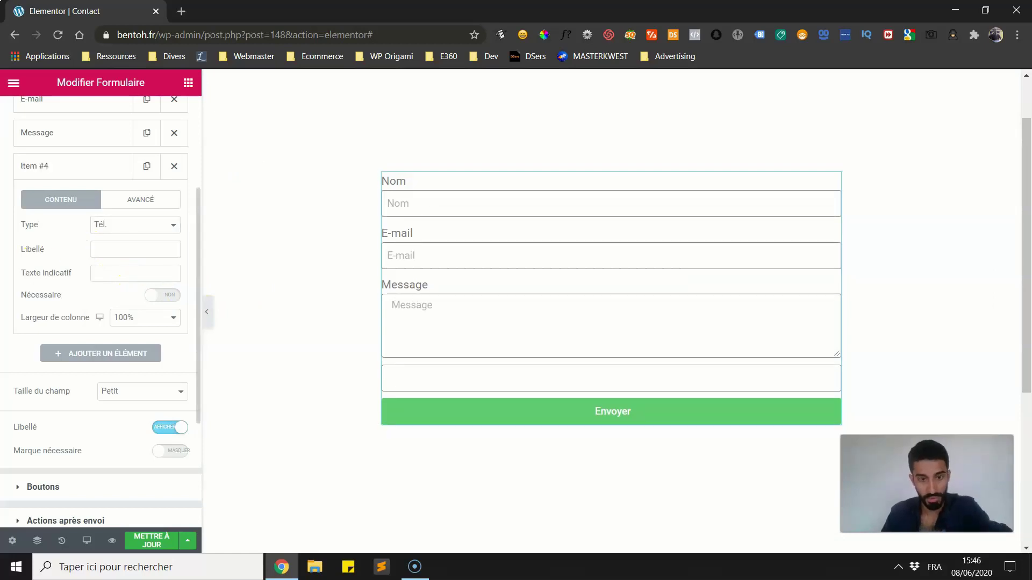
pyautogui.click(134, 228)
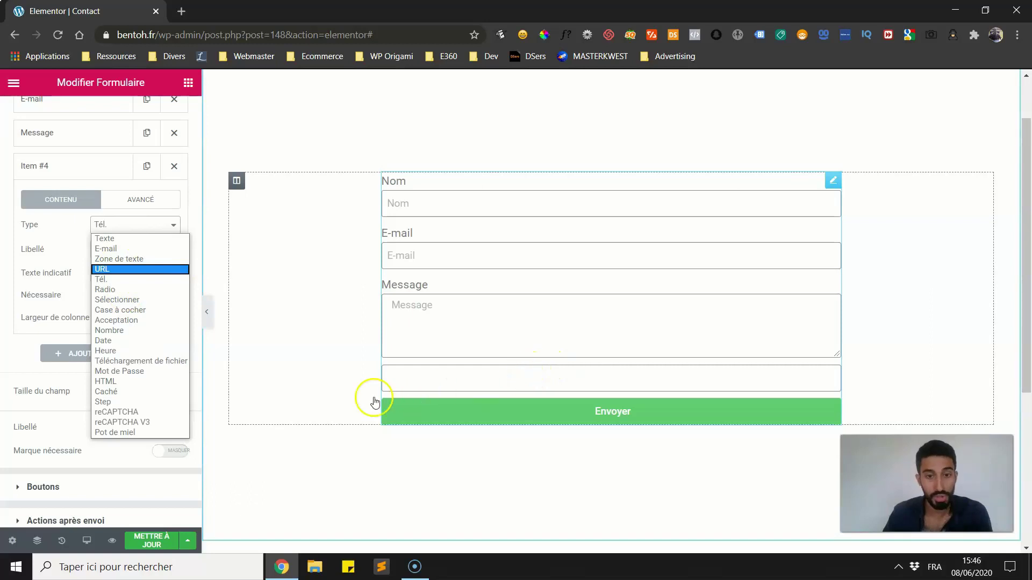
pyautogui.click(153, 221)
pyautogui.click(152, 222)
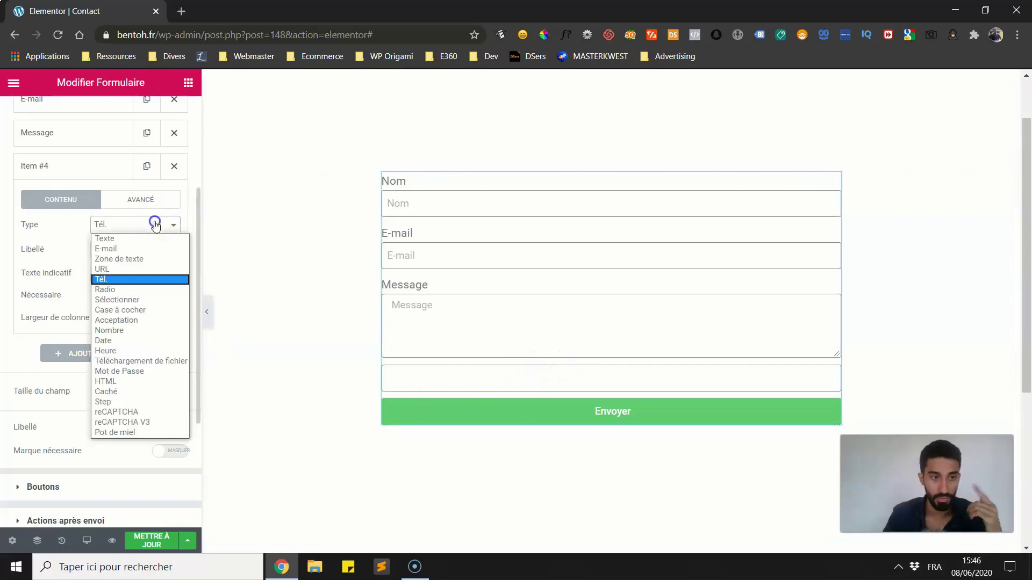
pyautogui.click(114, 282)
pyautogui.click(120, 224)
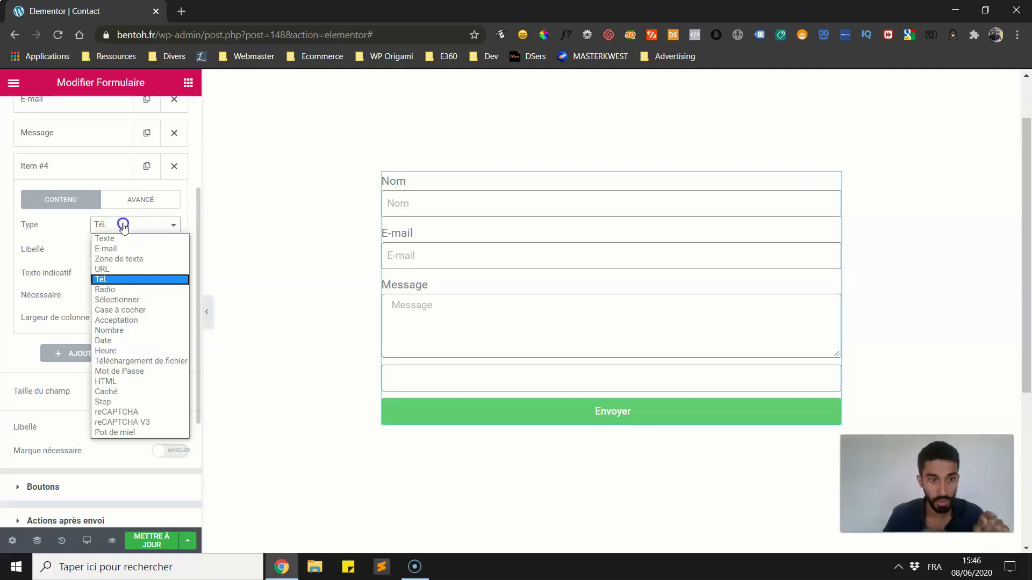
pyautogui.click(117, 269)
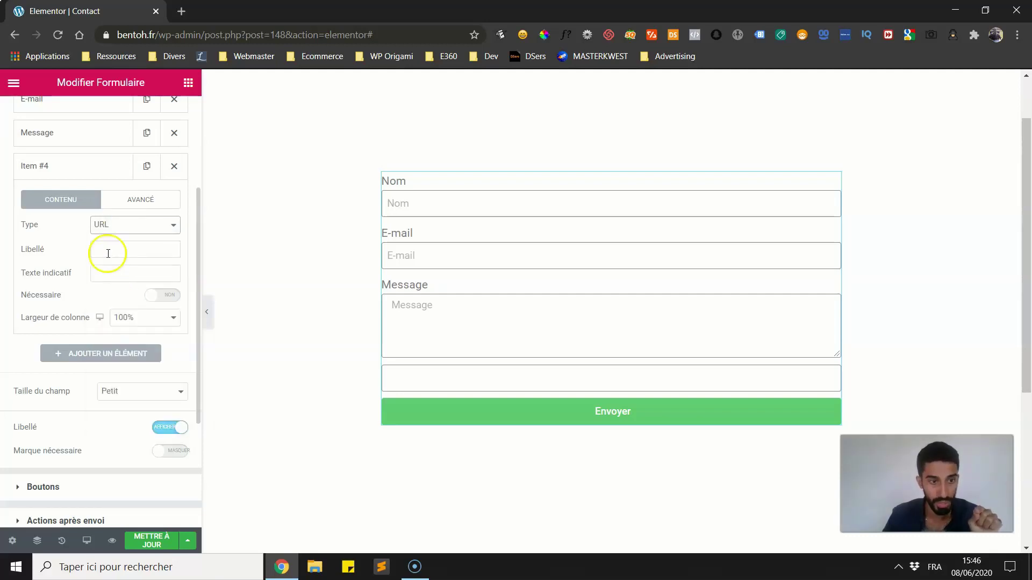
pyautogui.click(109, 253)
pyautogui.write('Url')
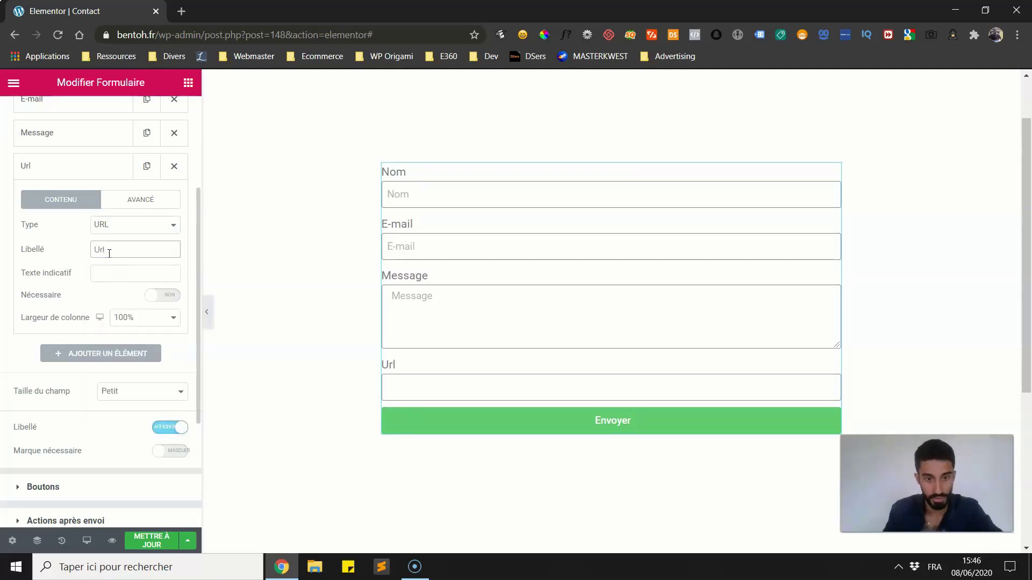
pyautogui.click(7, 283)
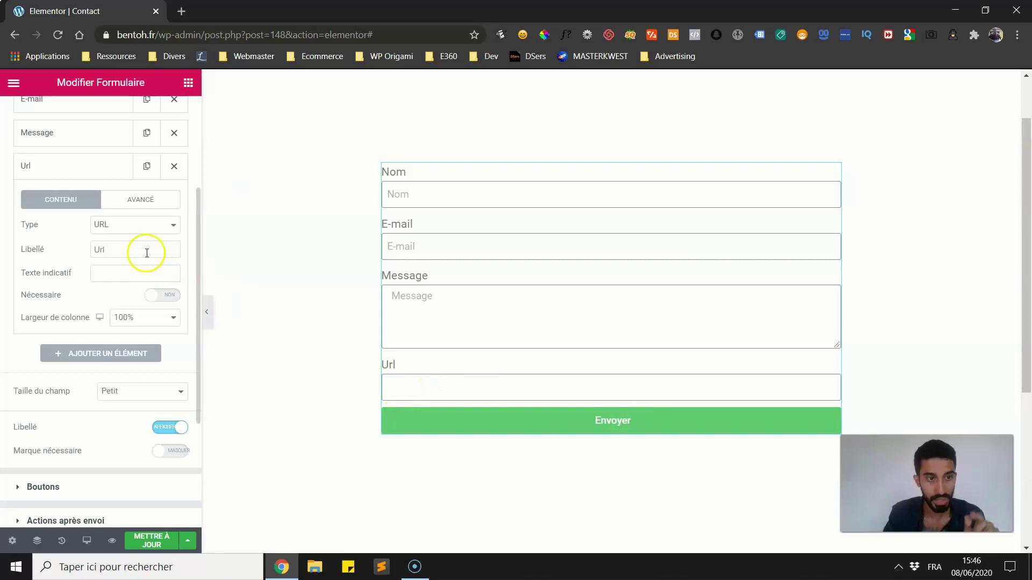
# Try the Mot de Passe type and the Téléchargement de fichier type on the "Url" field
pyautogui.click(155, 225)
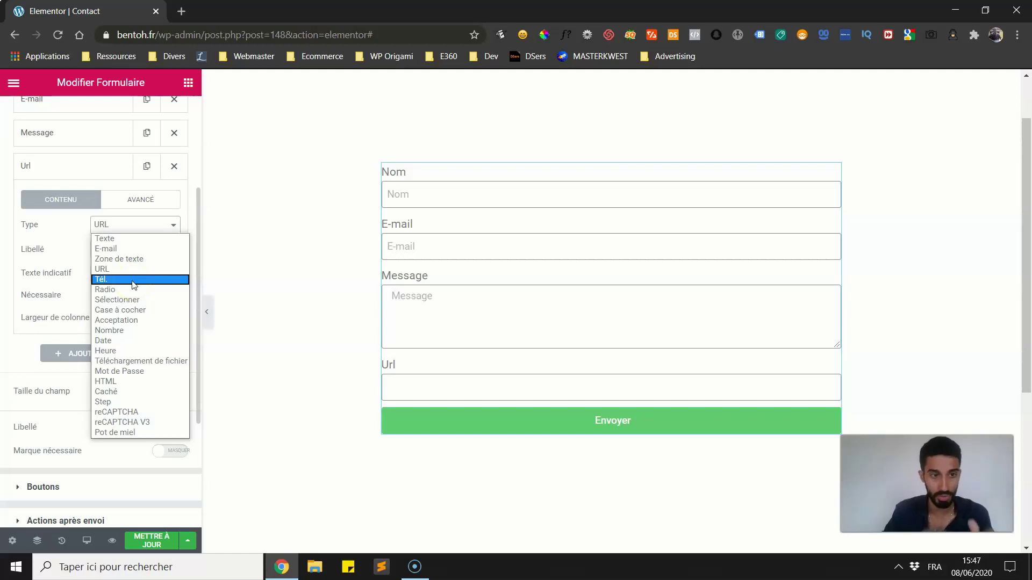
pyautogui.click(110, 280)
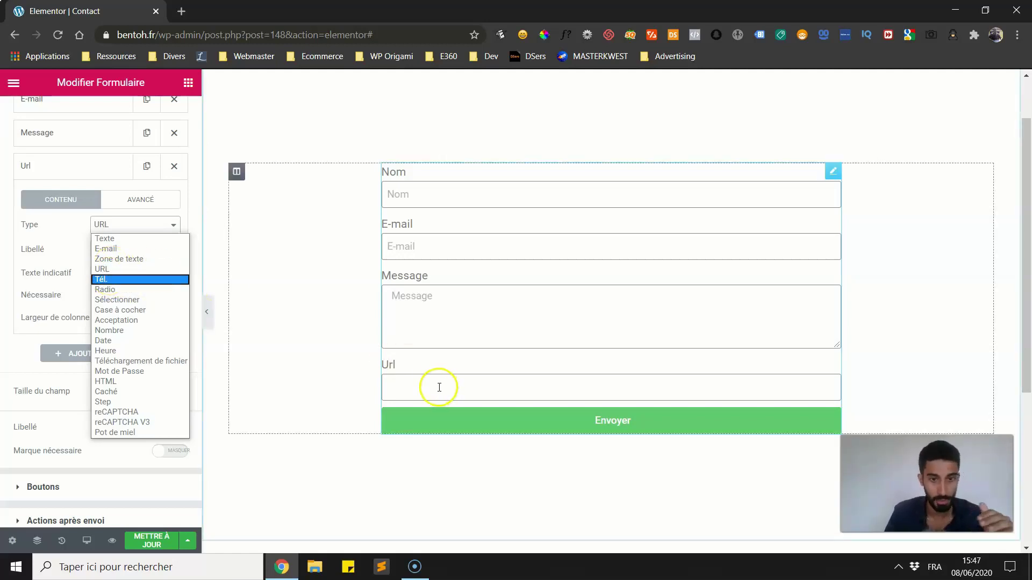
pyautogui.click(120, 371)
pyautogui.click(130, 230)
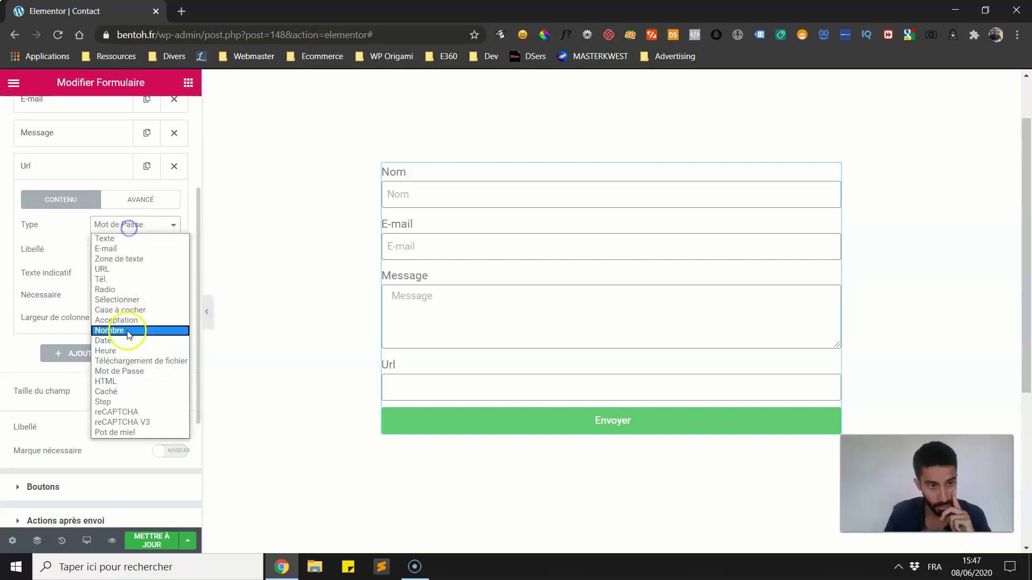
pyautogui.click(116, 361)
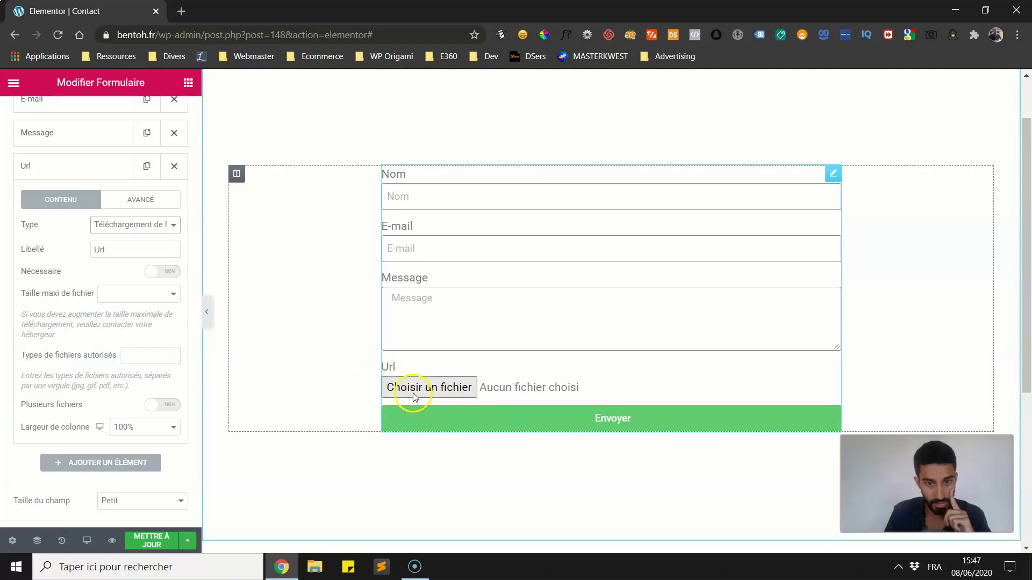
# Set the "Url" field's type to Date and open its calendar in the form preview
pyautogui.click(120, 230)
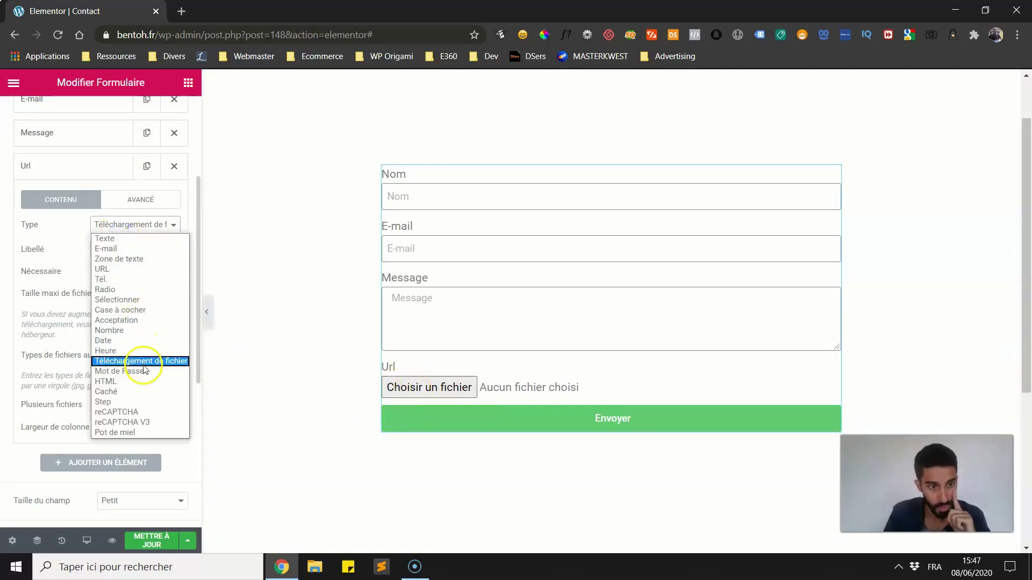
pyautogui.click(124, 342)
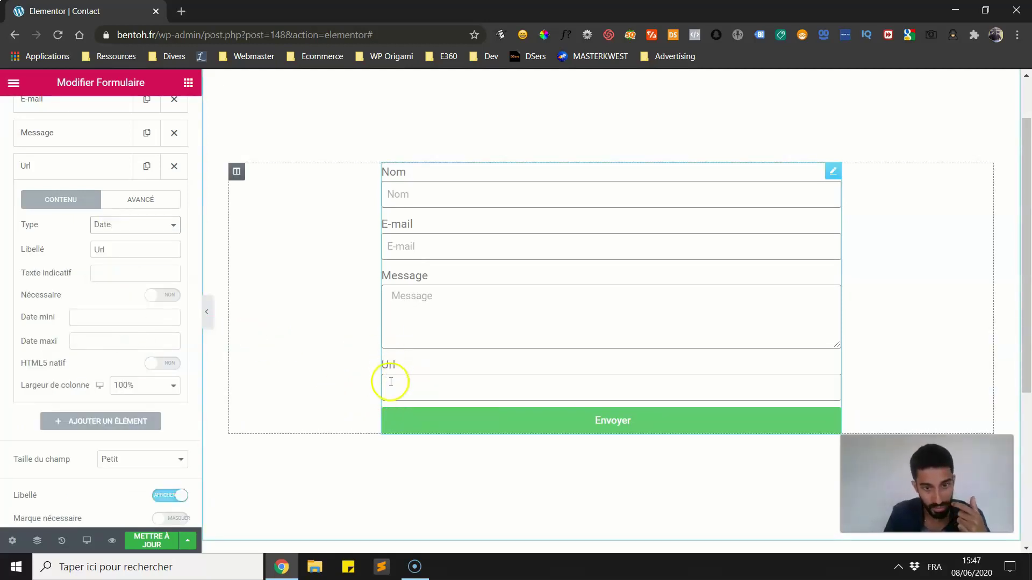
pyautogui.click(388, 384)
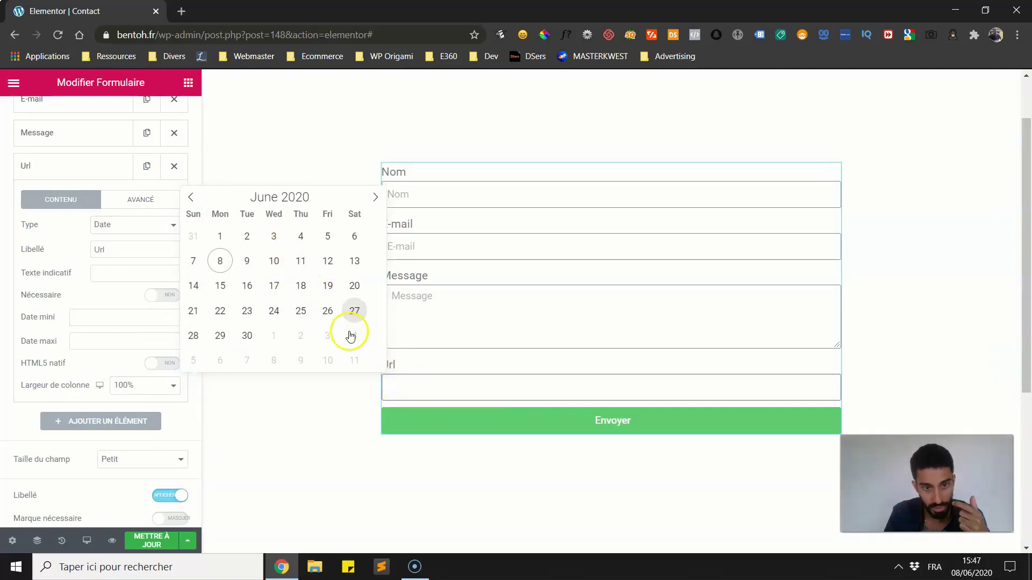
# Close the date field's calendar and turn on the Nécessaire option for the field
pyautogui.click(341, 397)
pyautogui.click(348, 490)
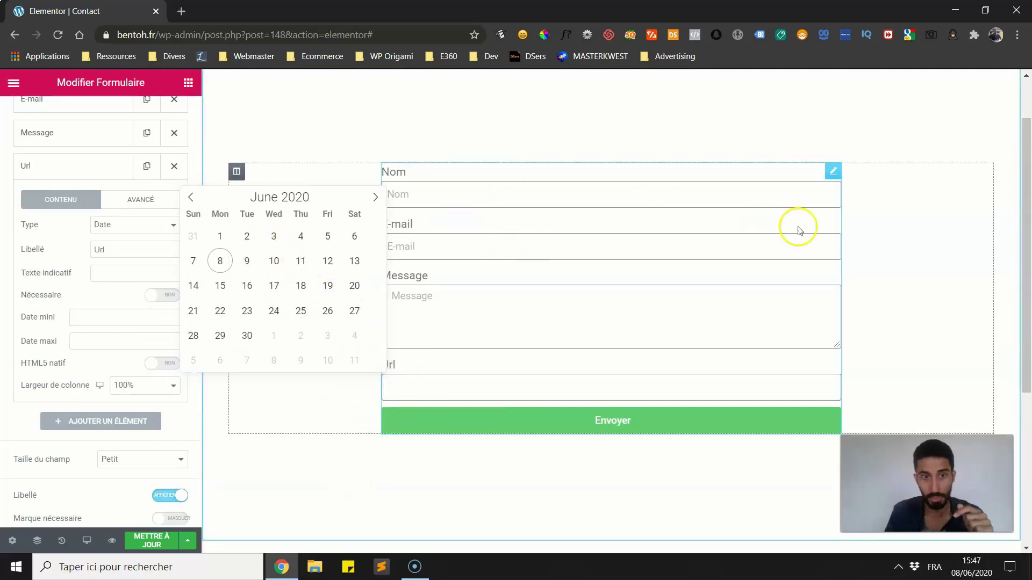
pyautogui.click(897, 248)
pyautogui.click(398, 131)
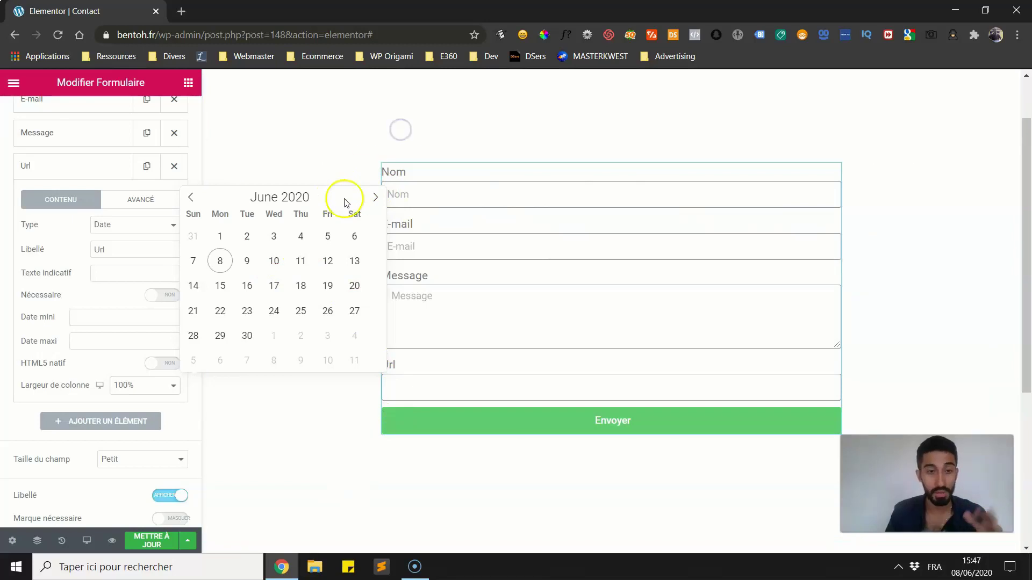
pyautogui.click(352, 397)
pyautogui.click(54, 295)
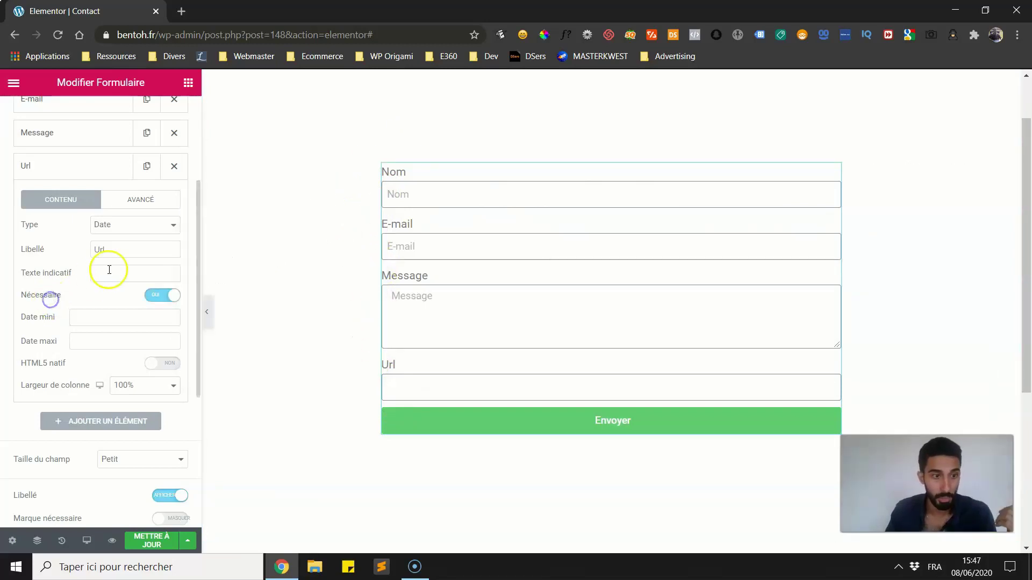
# Switch the "Url" field's type to Texte and remove that field from the form
pyautogui.click(115, 225)
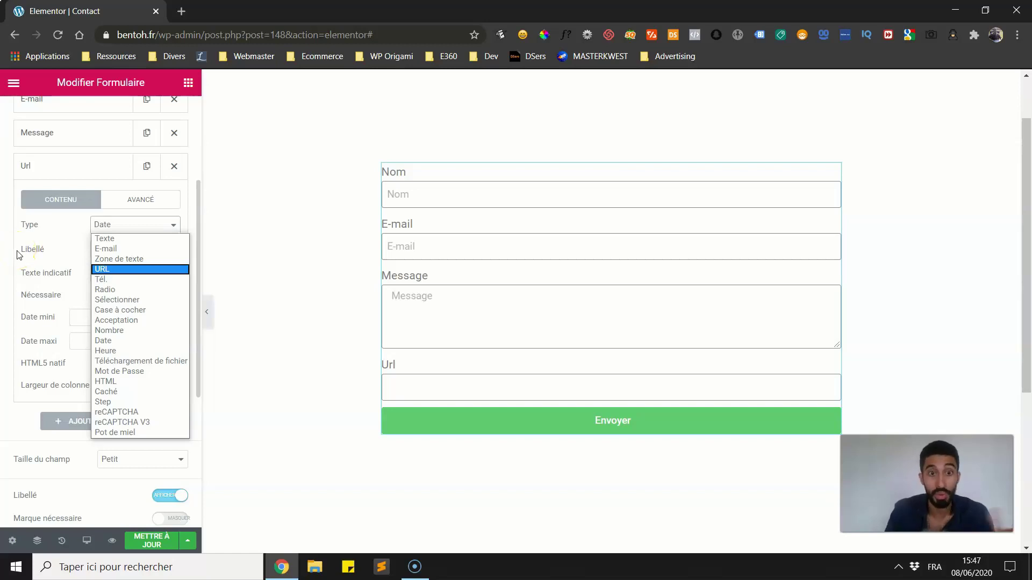
pyautogui.click(26, 278)
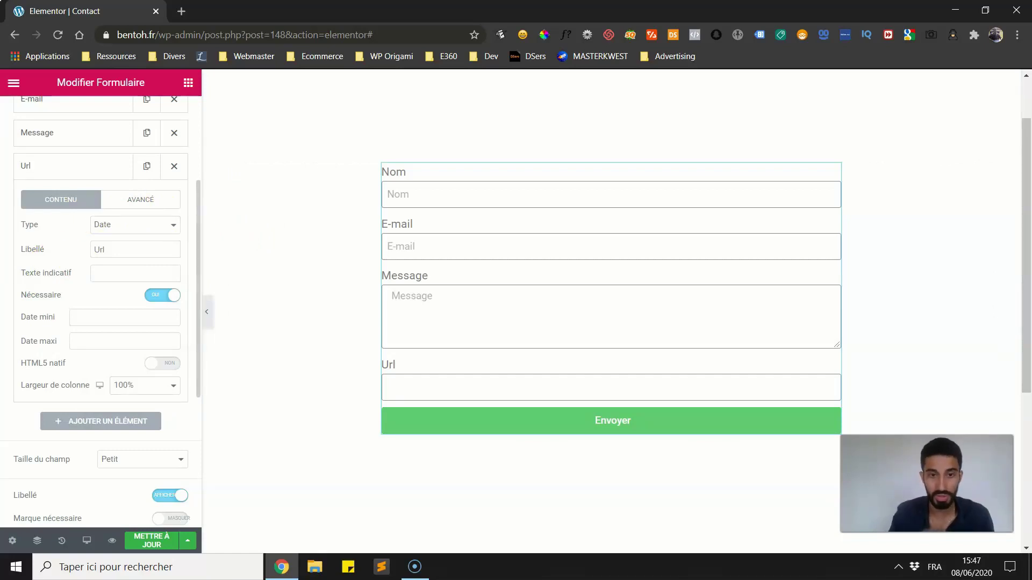
pyautogui.click(97, 225)
pyautogui.click(101, 225)
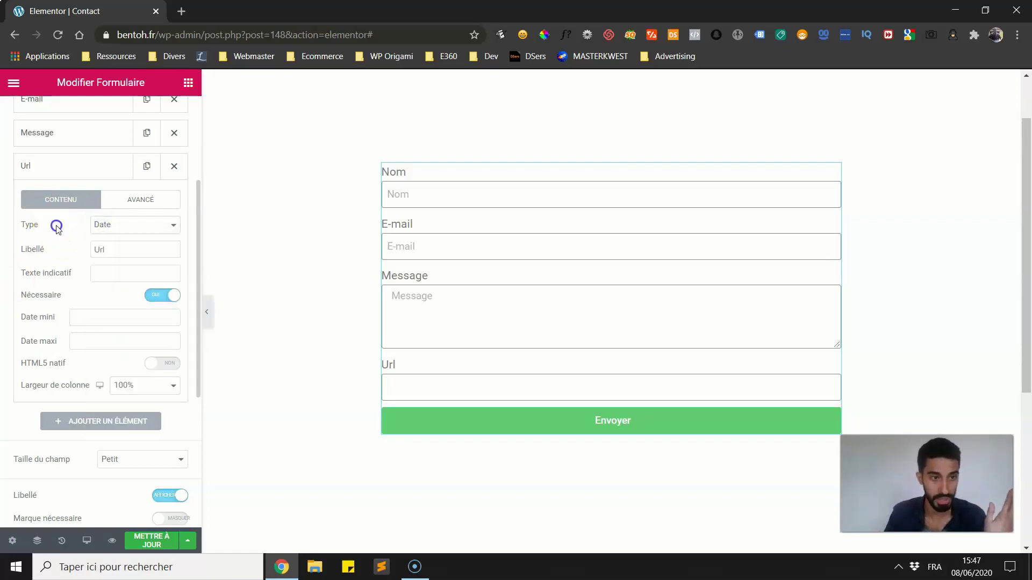
pyautogui.click(102, 225)
pyautogui.click(113, 239)
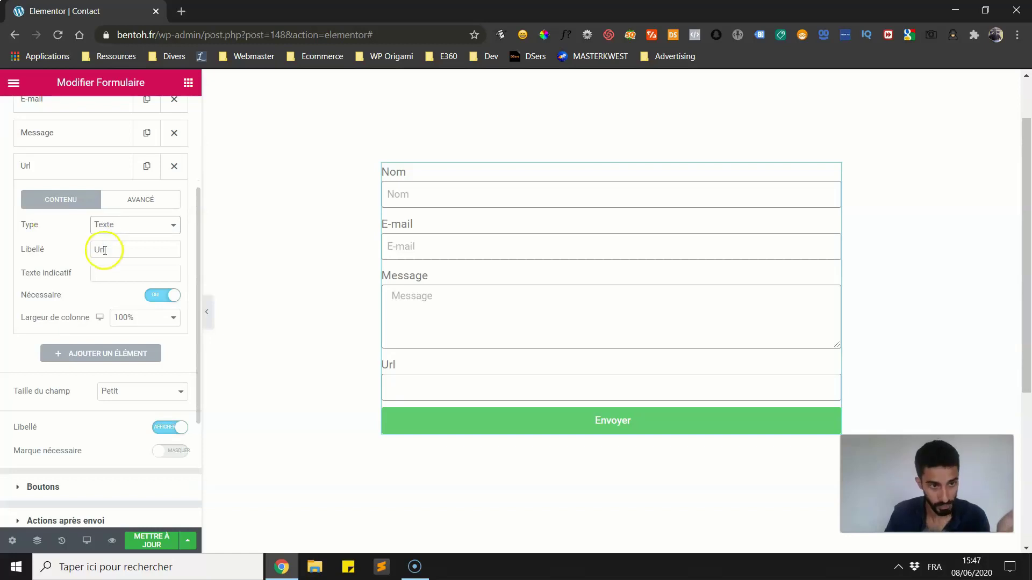
pyautogui.click(118, 250)
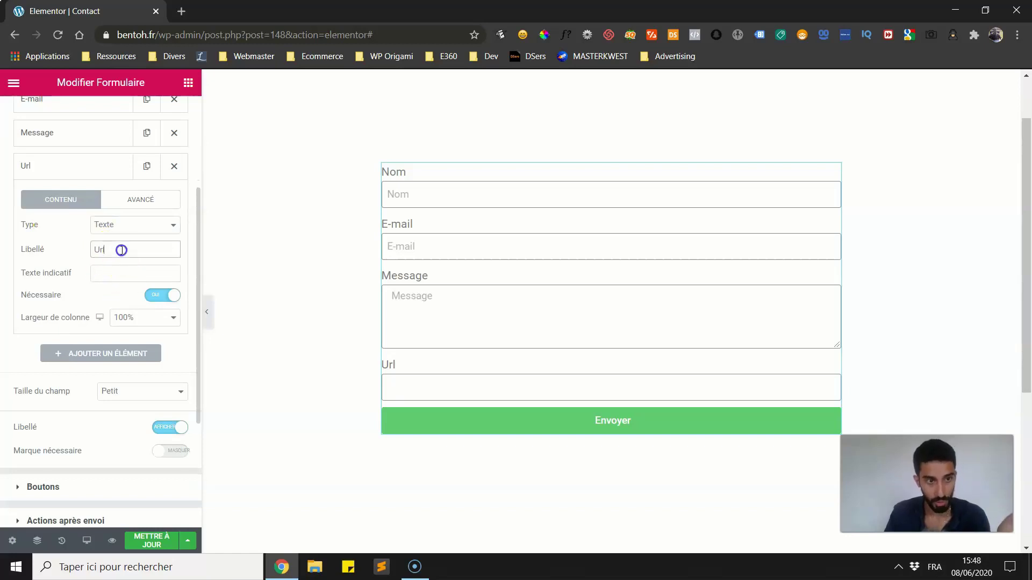
pyautogui.click(174, 167)
# Try clearing the label of the "Nom" field and undo the removal
pyautogui.click(92, 232)
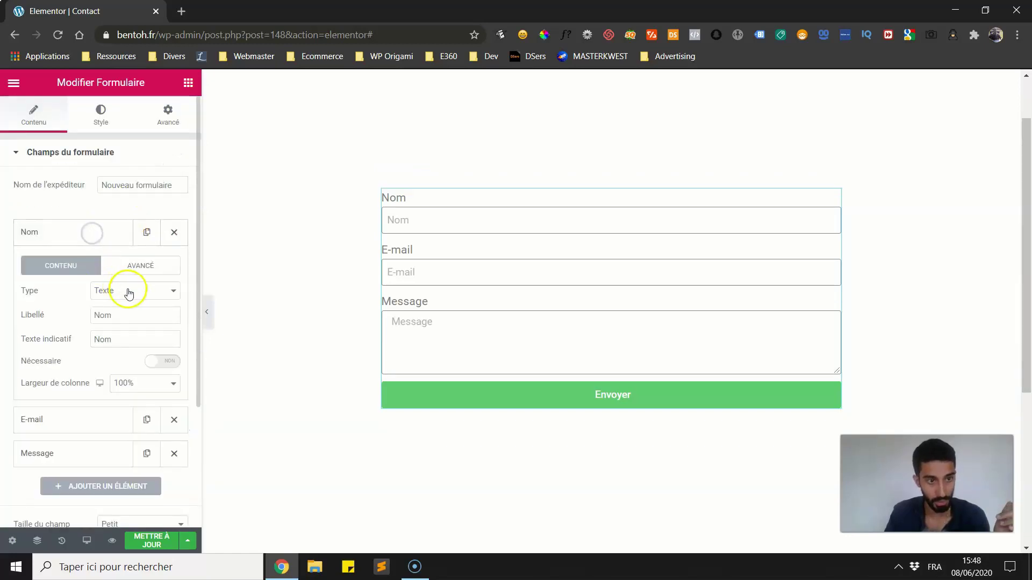
pyautogui.moveTo(115, 316); pyautogui.dragTo(91, 319)
pyautogui.press('BackSpace')
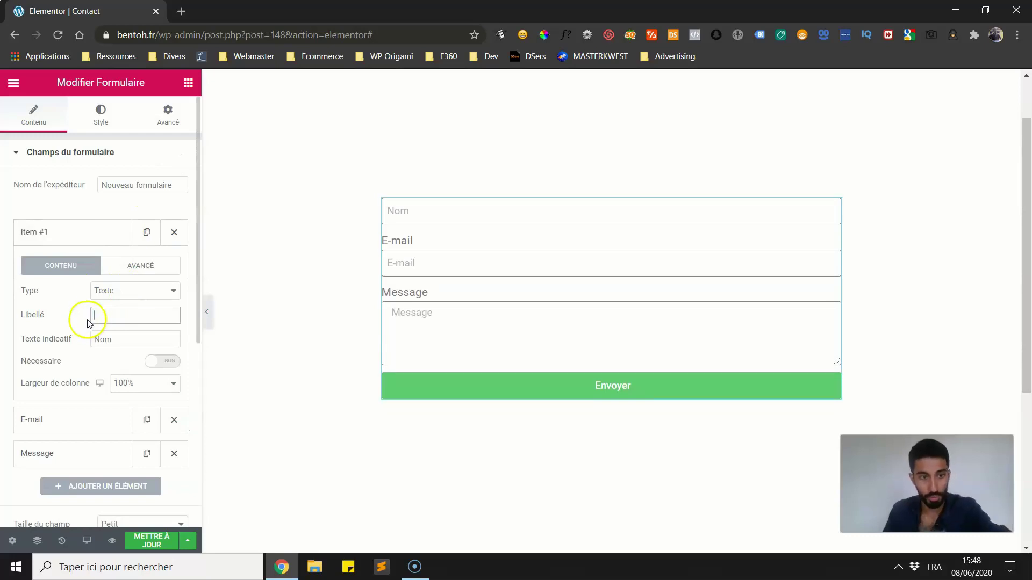
pyautogui.hotkey('ctrl', 'z')
pyautogui.click(93, 320)
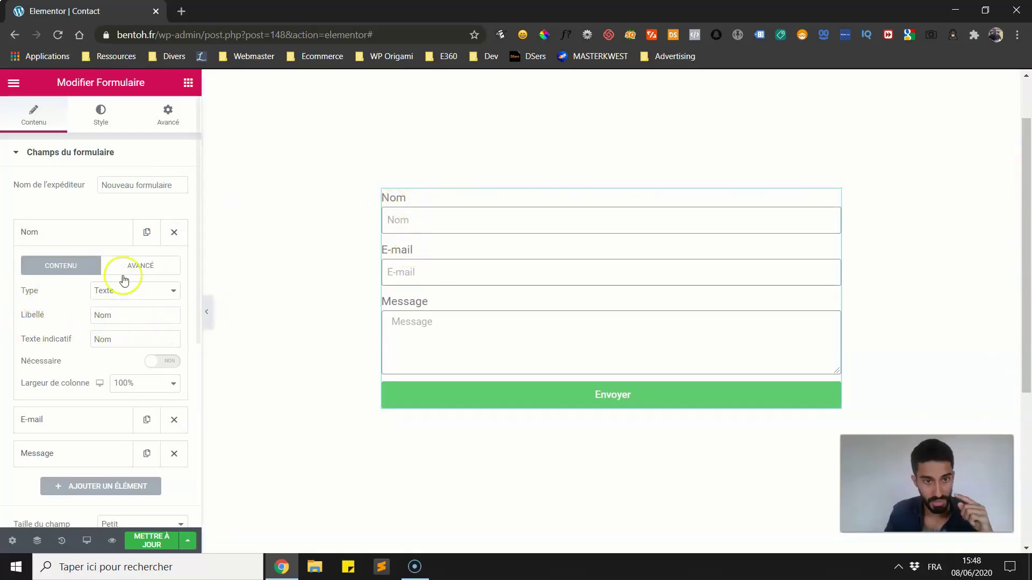
# Change the placeholder text of the "Nom" field to "Nom..." and collapse the field's settings
pyautogui.moveTo(120, 339); pyautogui.dragTo(92, 342)
pyautogui.click(129, 338)
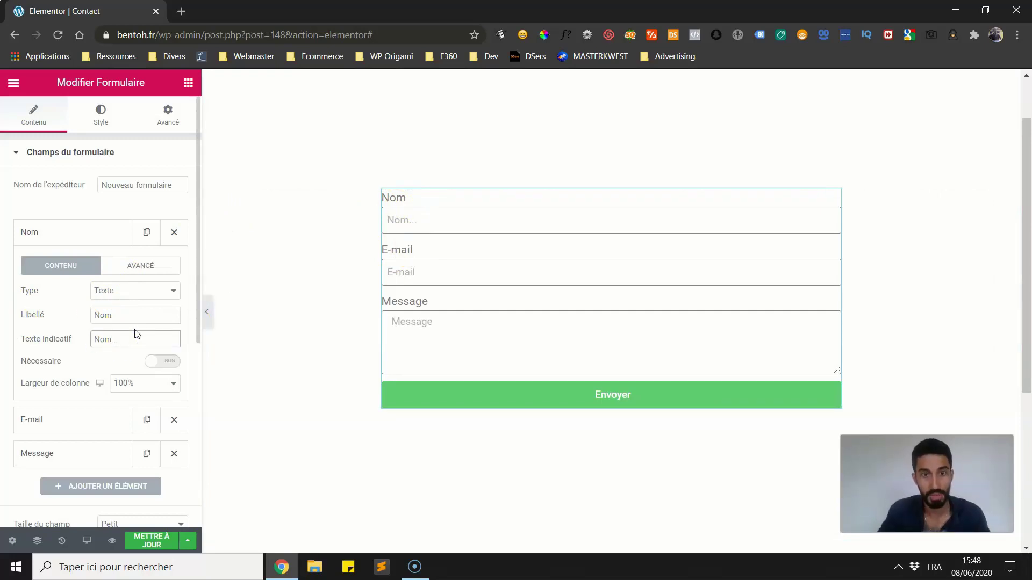
pyautogui.click(438, 220)
pyautogui.click(13, 320)
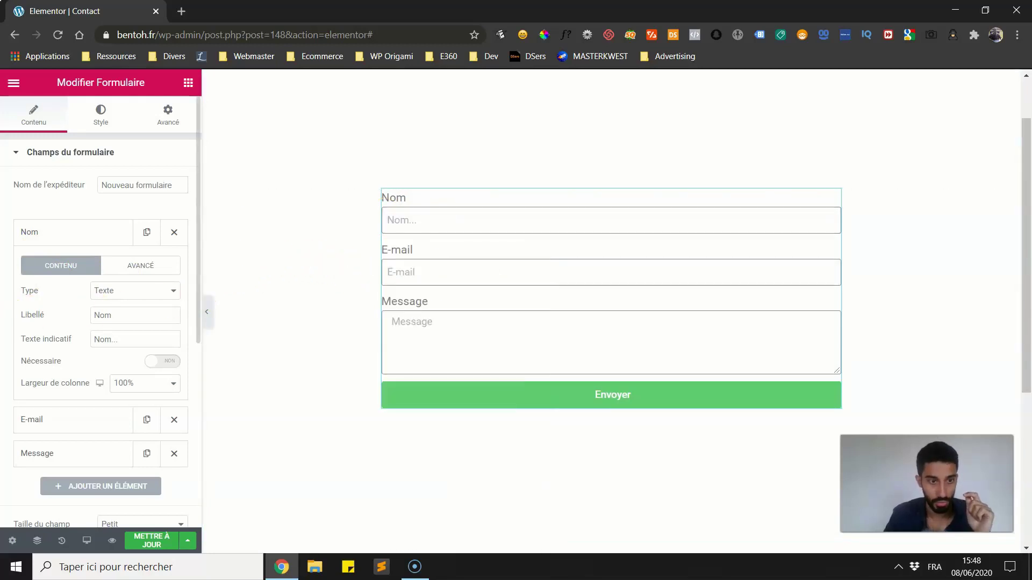
pyautogui.click(60, 235)
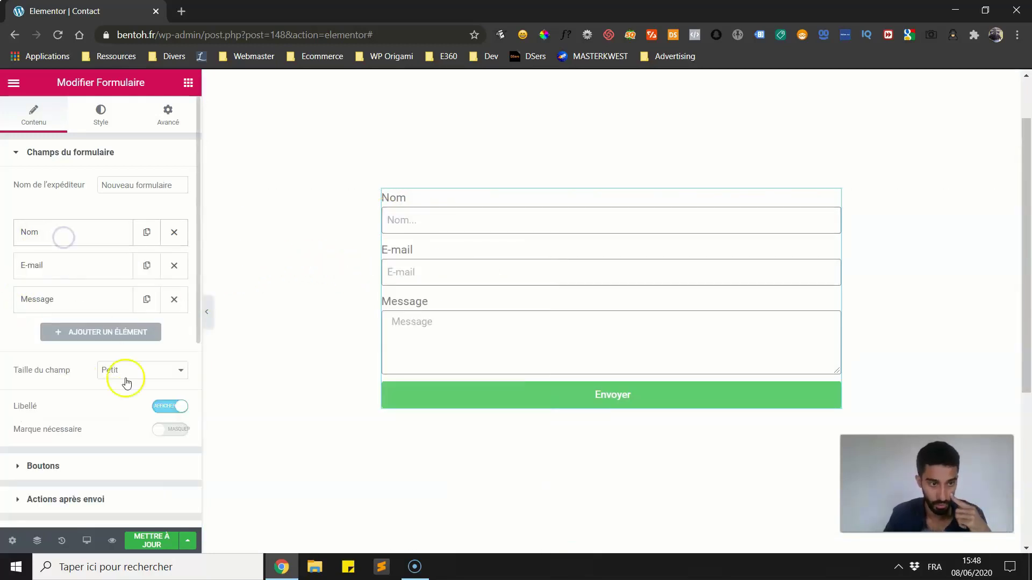
# Toggle the form's field labels off and back on, and turn on the Marque nécessaire display
pyautogui.click(162, 411)
pyautogui.click(167, 410)
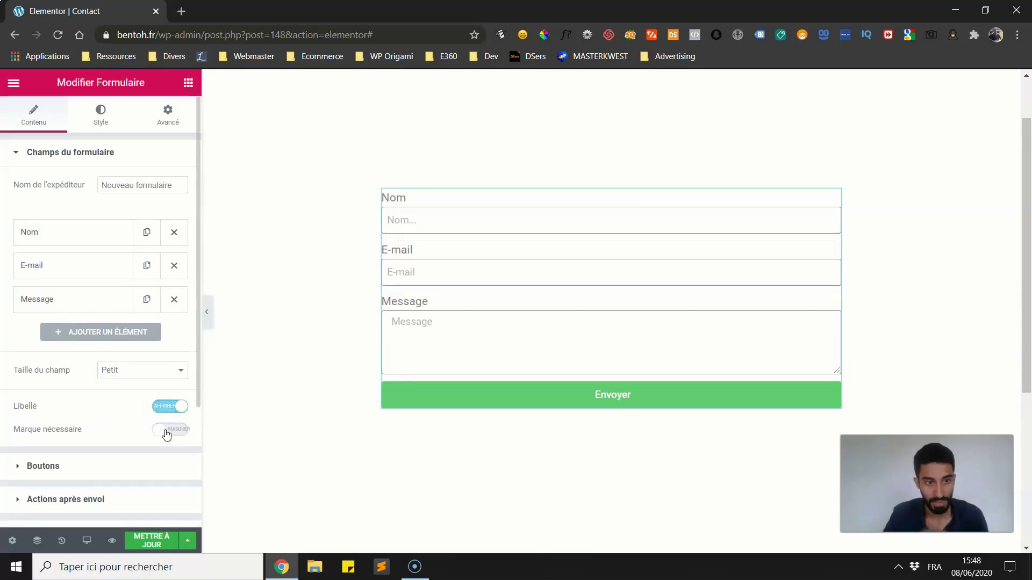
pyautogui.click(167, 433)
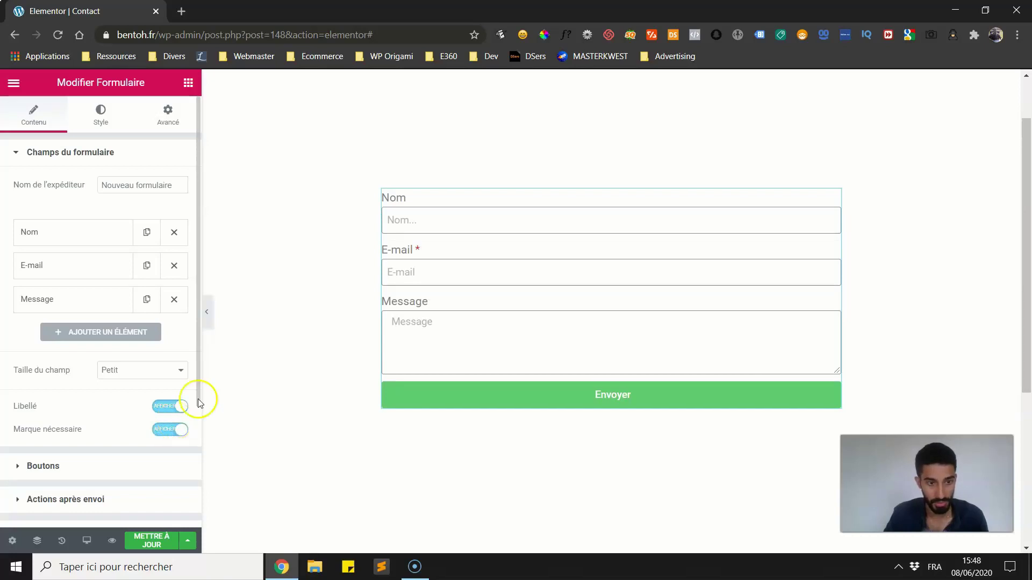
# Try the form with the E-mail field's Nécessaire option off and turn it back on
pyautogui.click(80, 265)
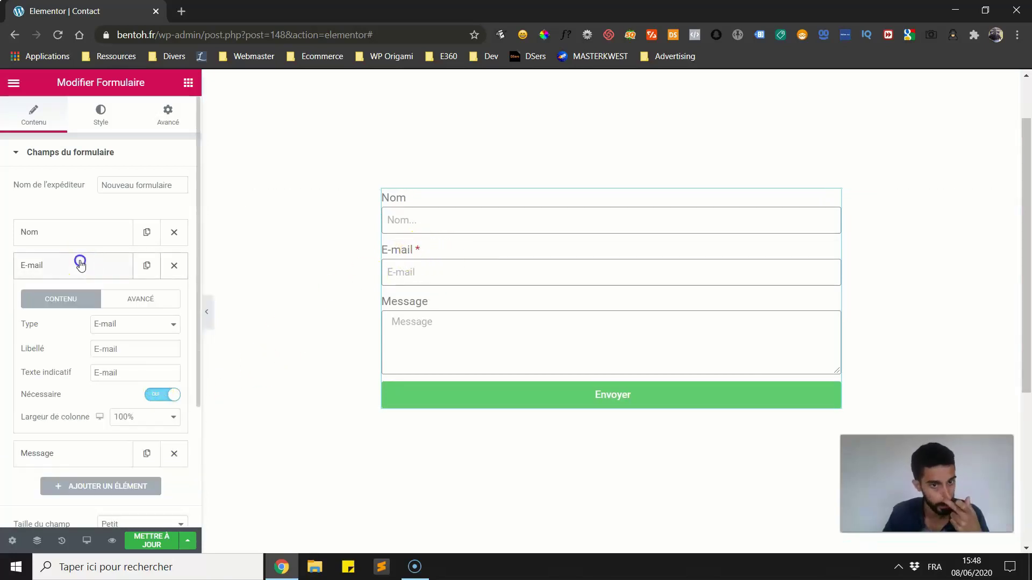
pyautogui.click(160, 397)
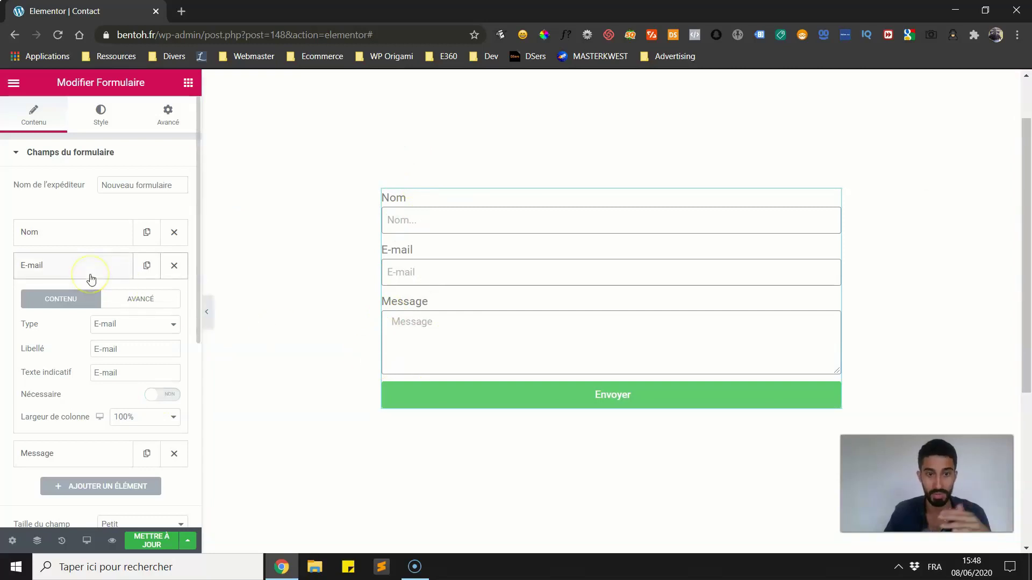
pyautogui.click(158, 397)
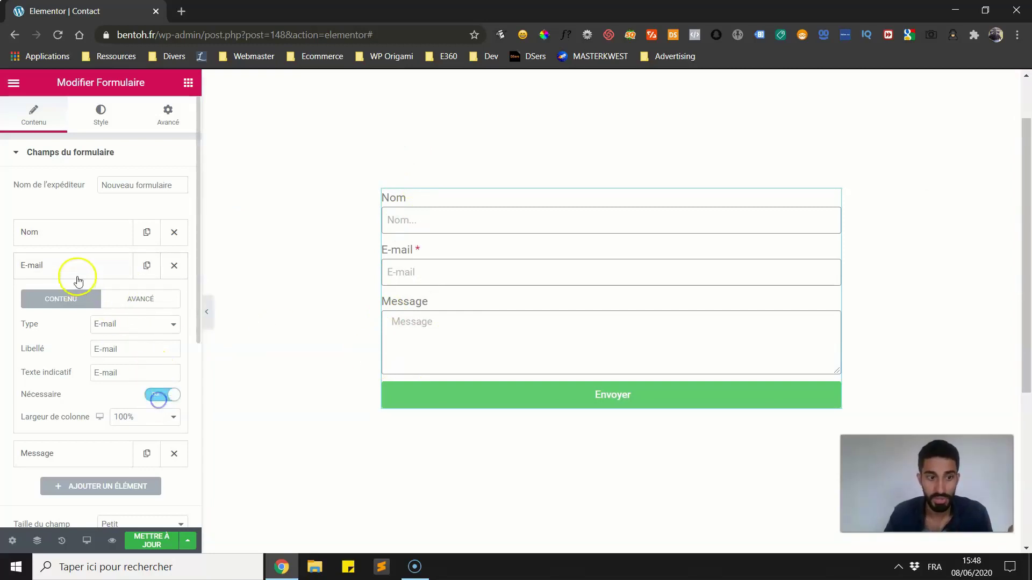
pyautogui.click(79, 269)
# Turn on the Nécessaire option for the "Nom" field and check the "Message" field's settings
pyautogui.click(83, 230)
pyautogui.click(169, 361)
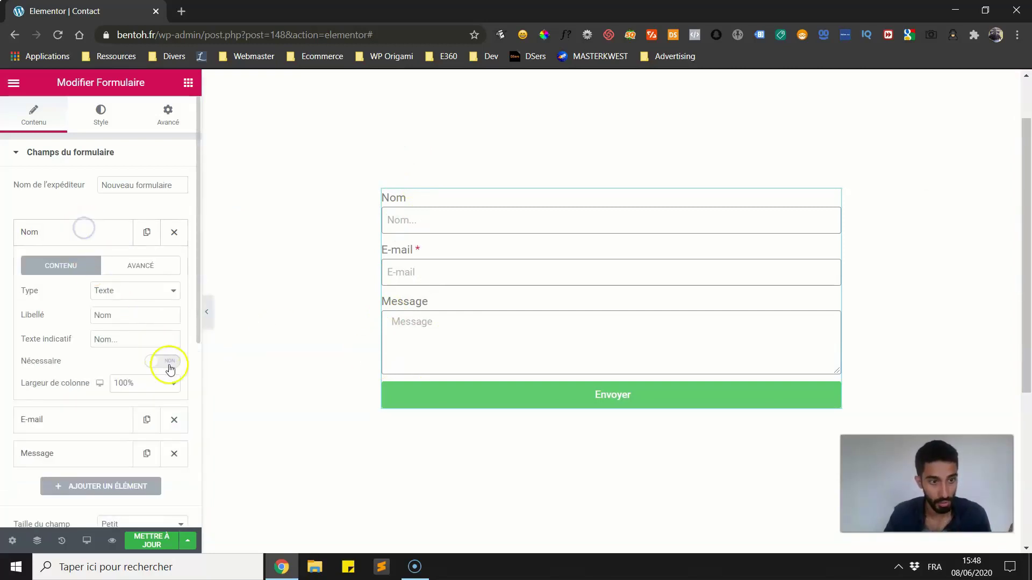
pyautogui.click(112, 222)
pyautogui.click(104, 295)
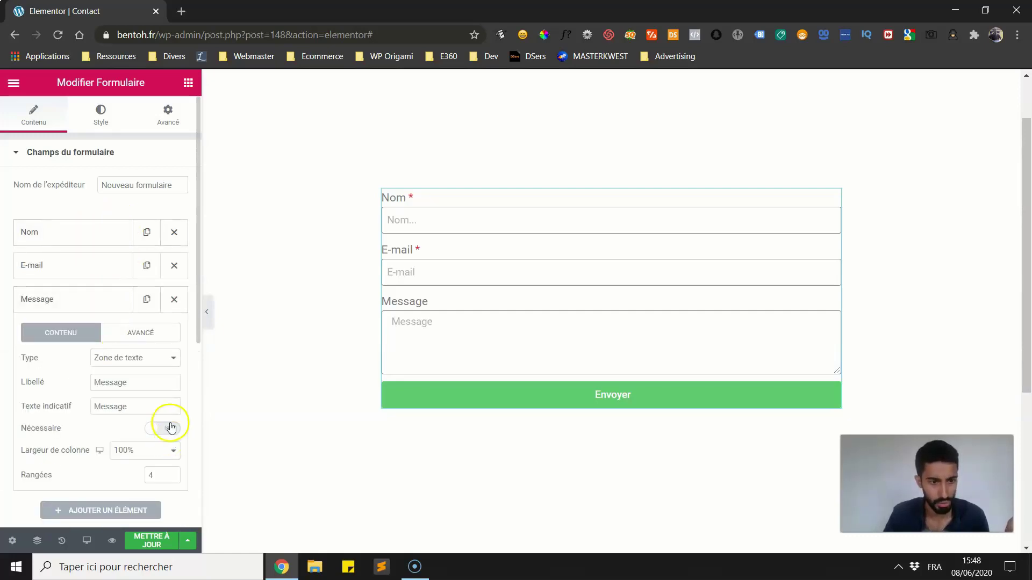
pyautogui.click(100, 298)
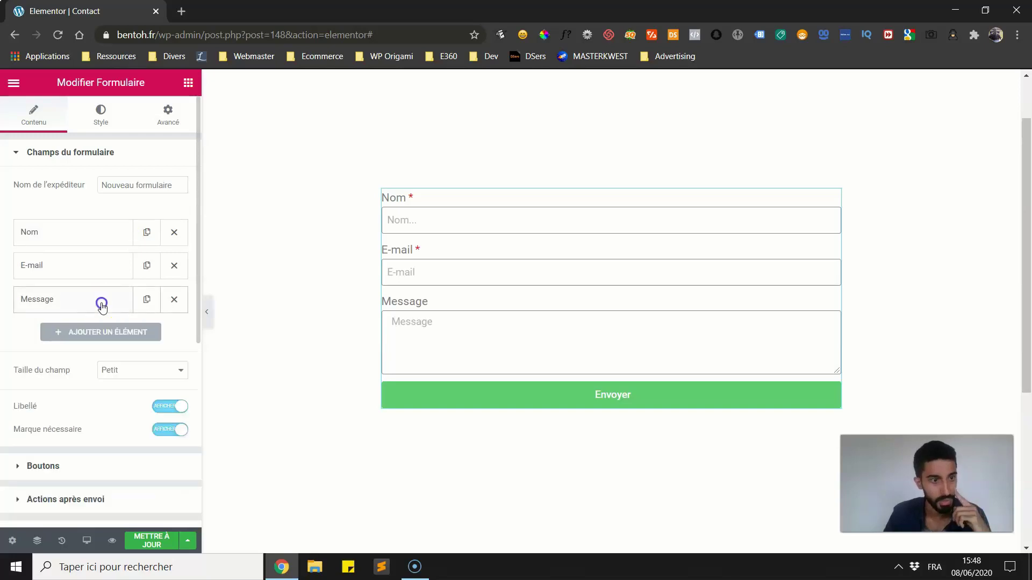
# Turn off the Marque nécessaire display and toggle the field labels off and on again
pyautogui.click(167, 429)
pyautogui.click(169, 407)
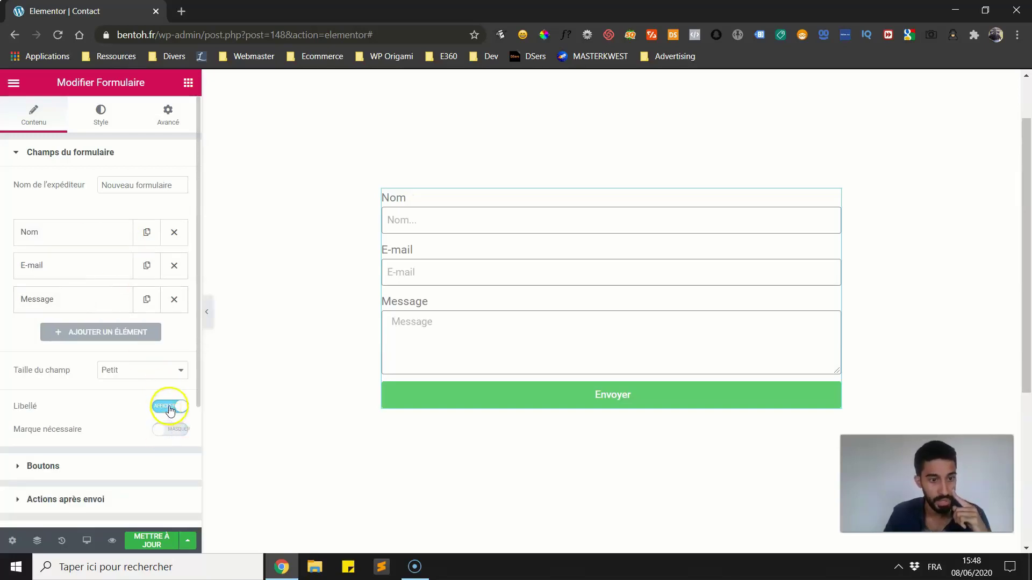
pyautogui.click(169, 407)
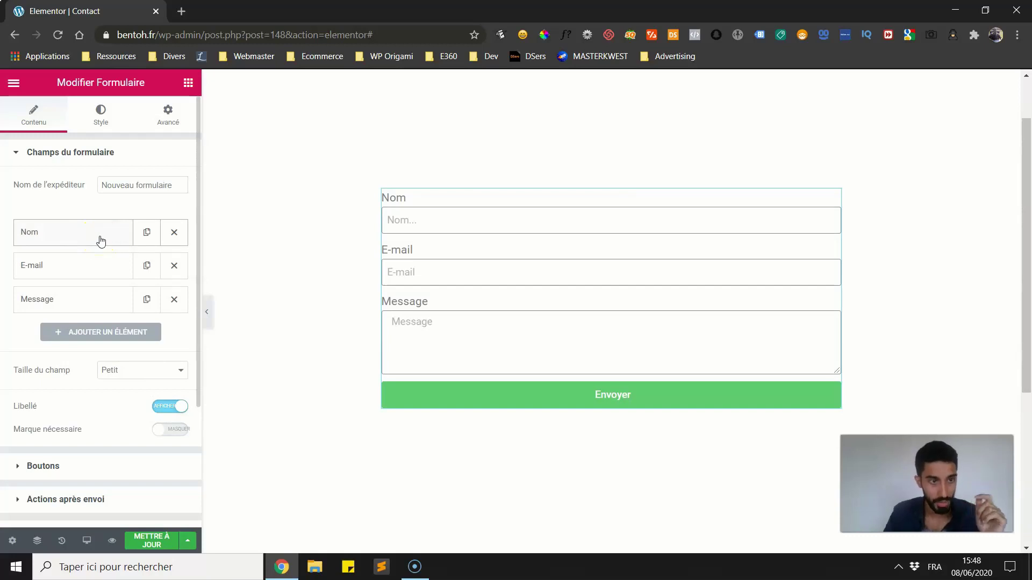
# Duplicate the "Nom" field and give the copy the label "Prénom" and the placeholder text "Prénom..."
pyautogui.click(144, 232)
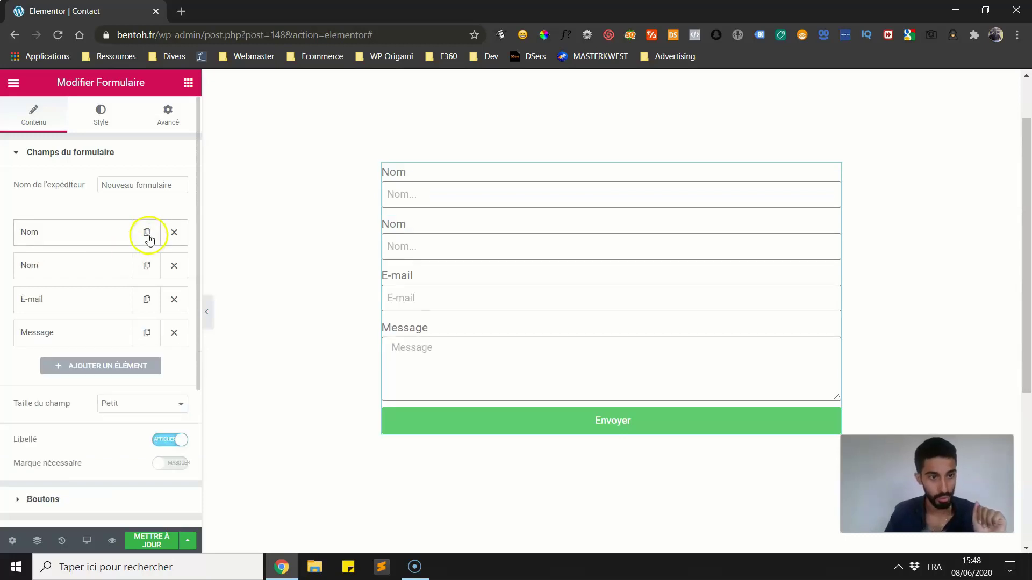
pyautogui.click(103, 265)
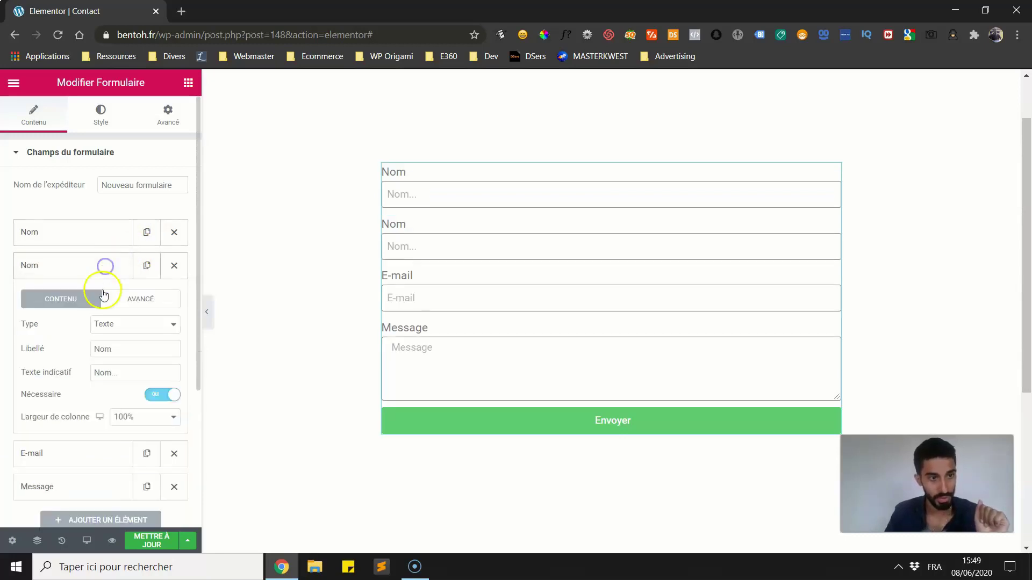
pyautogui.moveTo(123, 349); pyautogui.dragTo(49, 372)
pyautogui.write('Prén')
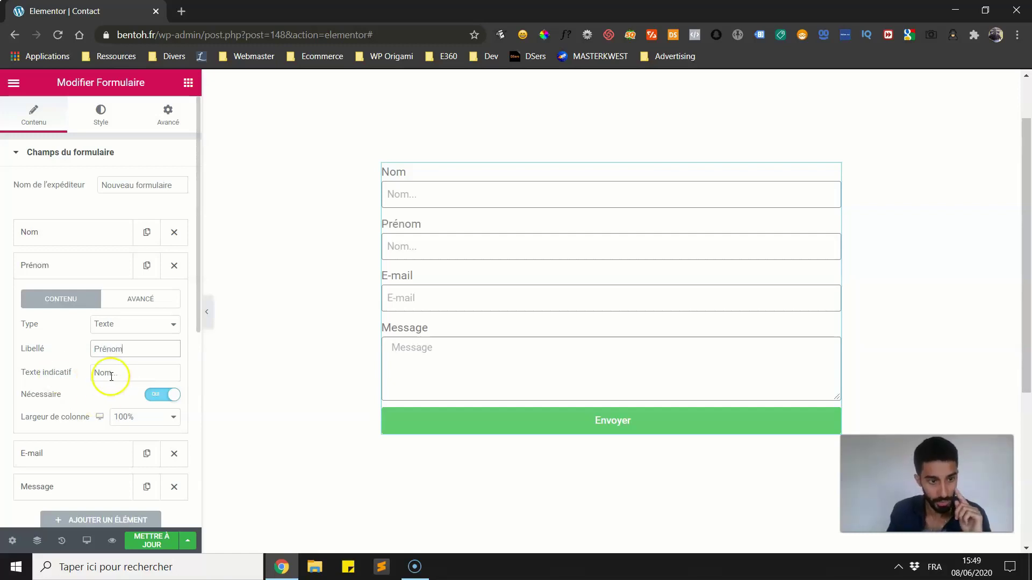
pyautogui.moveTo(108, 376); pyautogui.dragTo(87, 379)
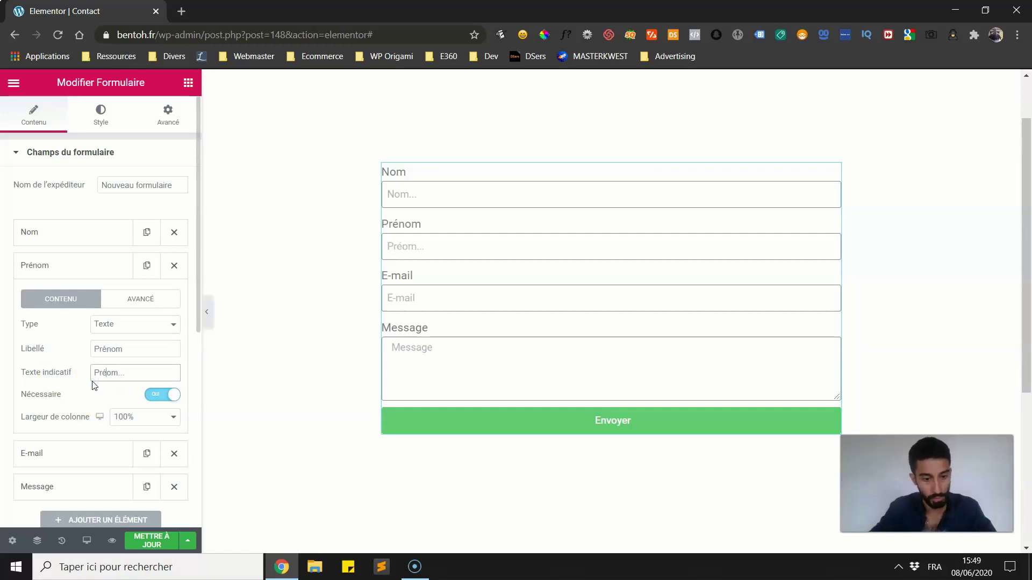
pyautogui.press('BackSpace')
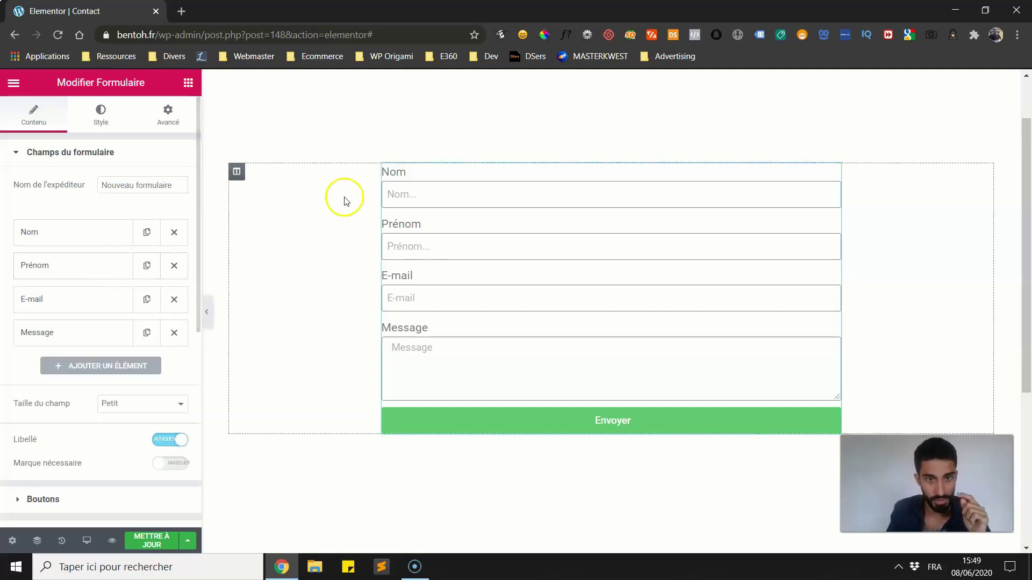
# Set the column width of the "Nom" field to 50%
pyautogui.click(68, 232)
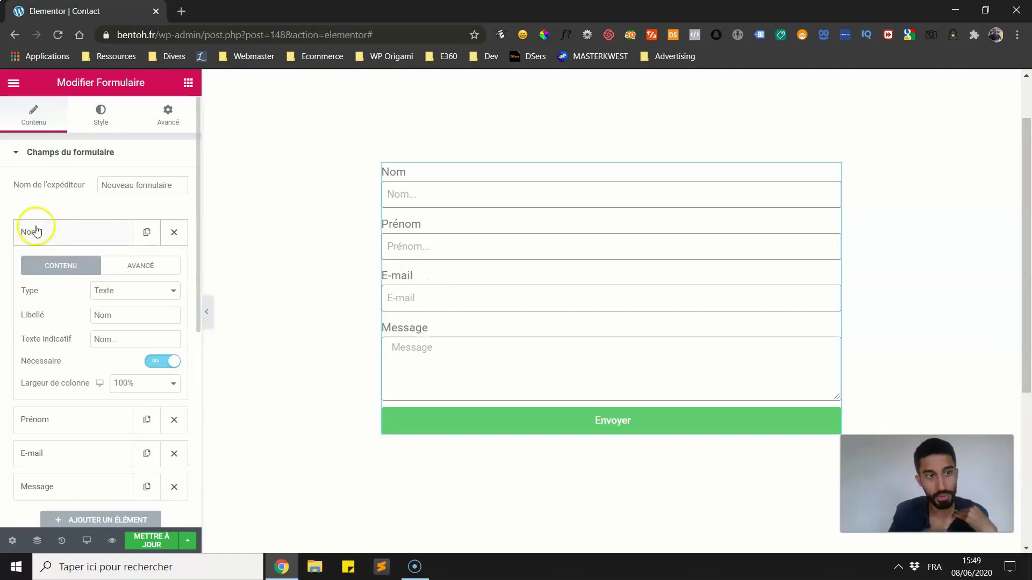
pyautogui.click(130, 383)
pyautogui.click(134, 438)
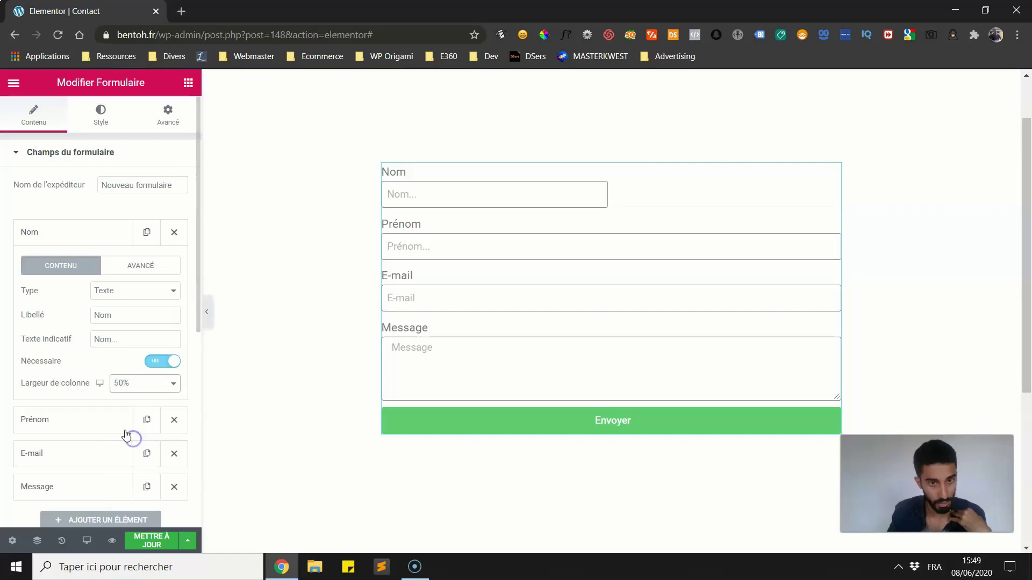
pyautogui.click(70, 233)
# Set the column width of the "Prénom" field to 50% and collapse its settings
pyautogui.click(71, 269)
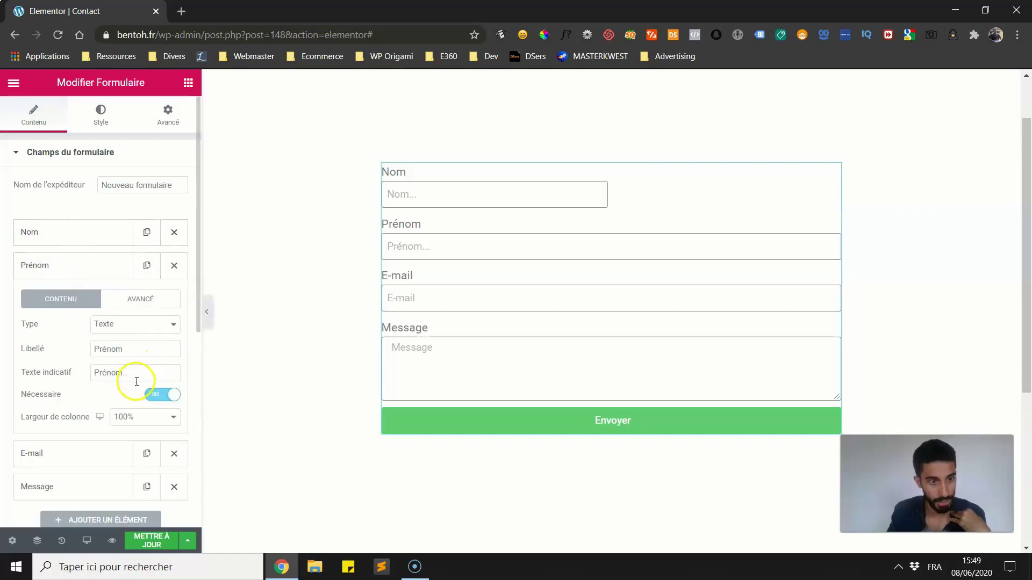
pyautogui.click(137, 417)
pyautogui.click(124, 472)
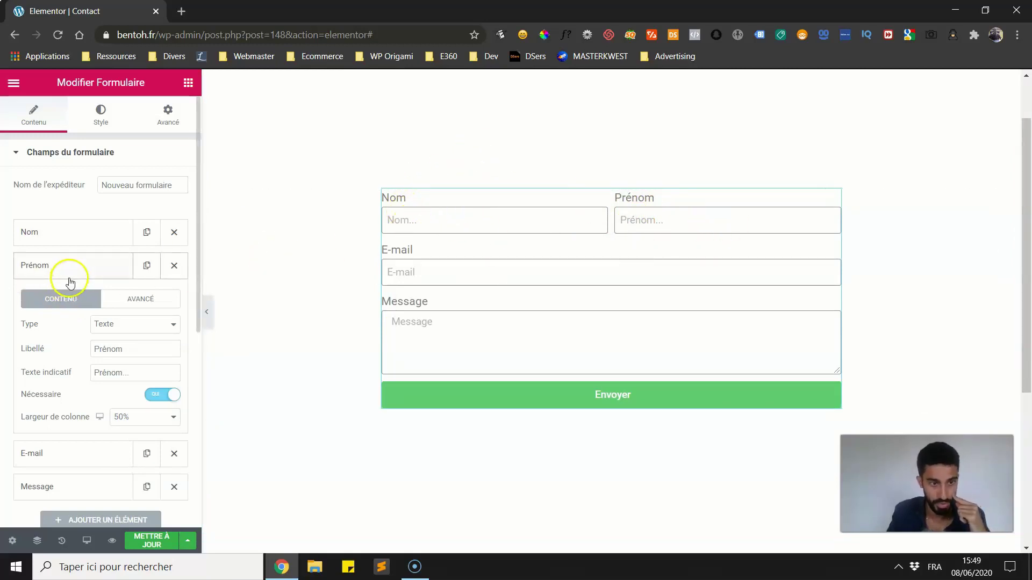
pyautogui.click(99, 275)
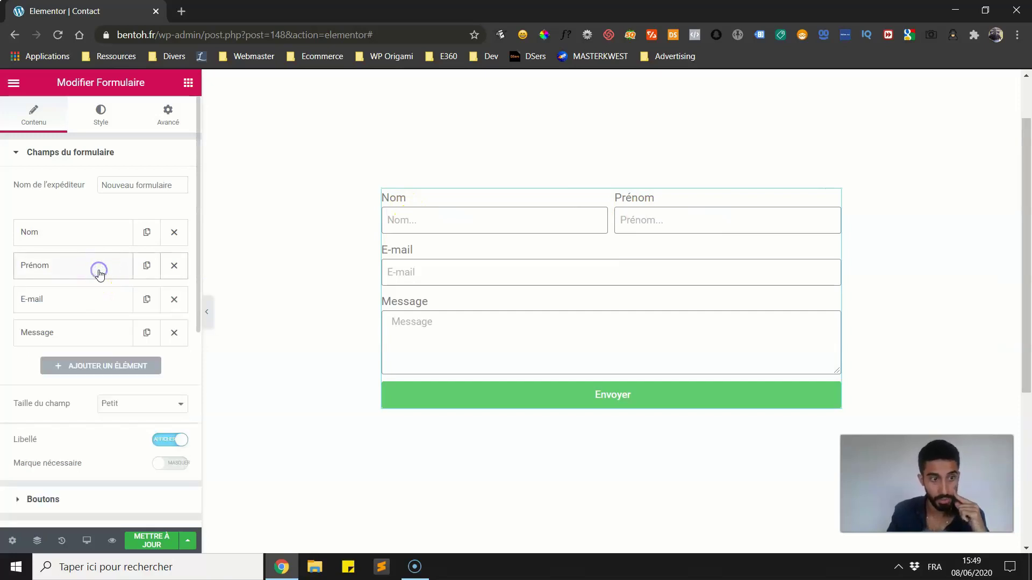
# View the column width choices for the "E-mail" field without changing the width
pyautogui.click(90, 305)
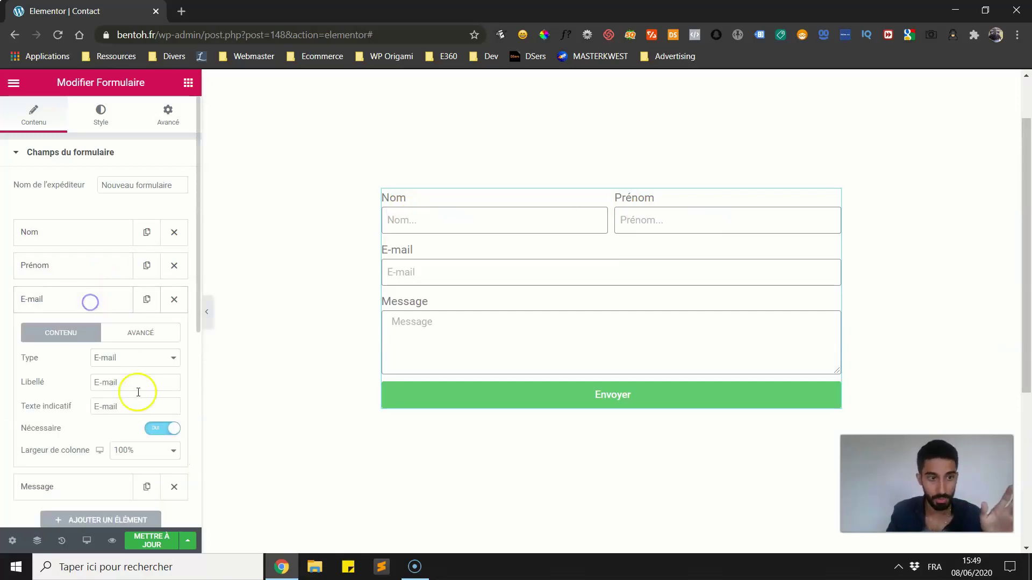
pyautogui.click(129, 450)
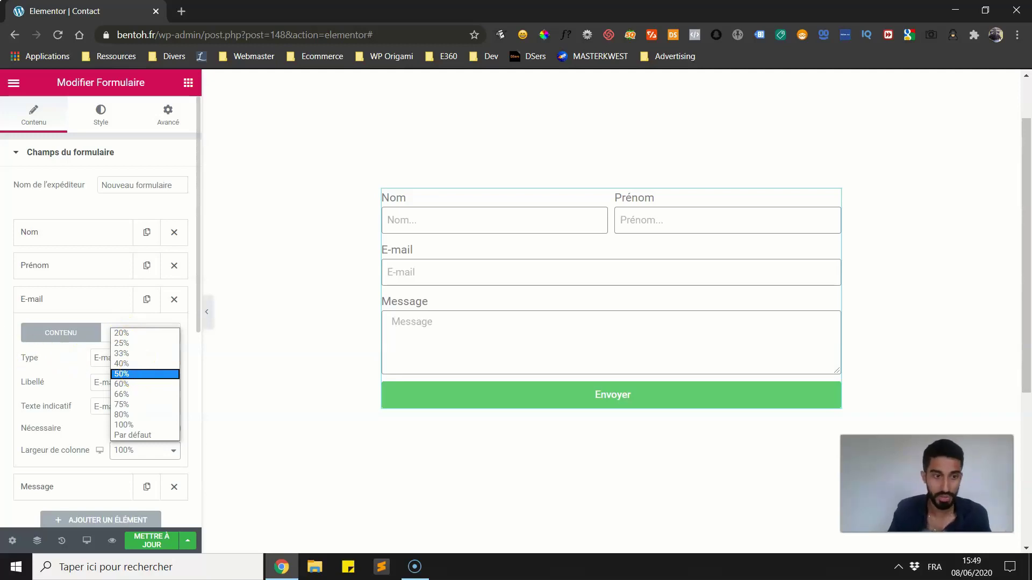
pyautogui.click(12, 335)
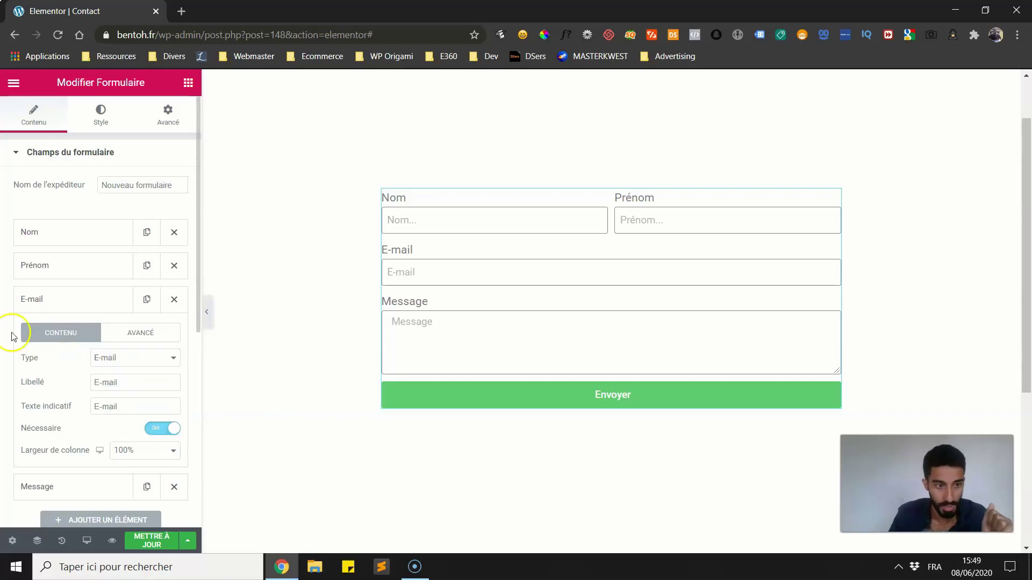
pyautogui.click(56, 310)
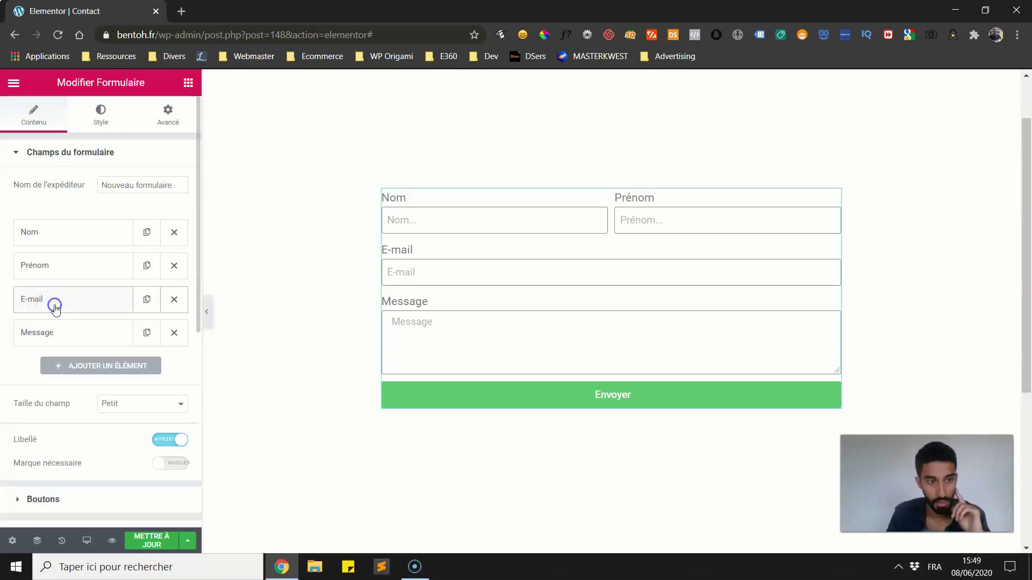
# Change the form's sender name to "Bentoh"
pyautogui.click(77, 230)
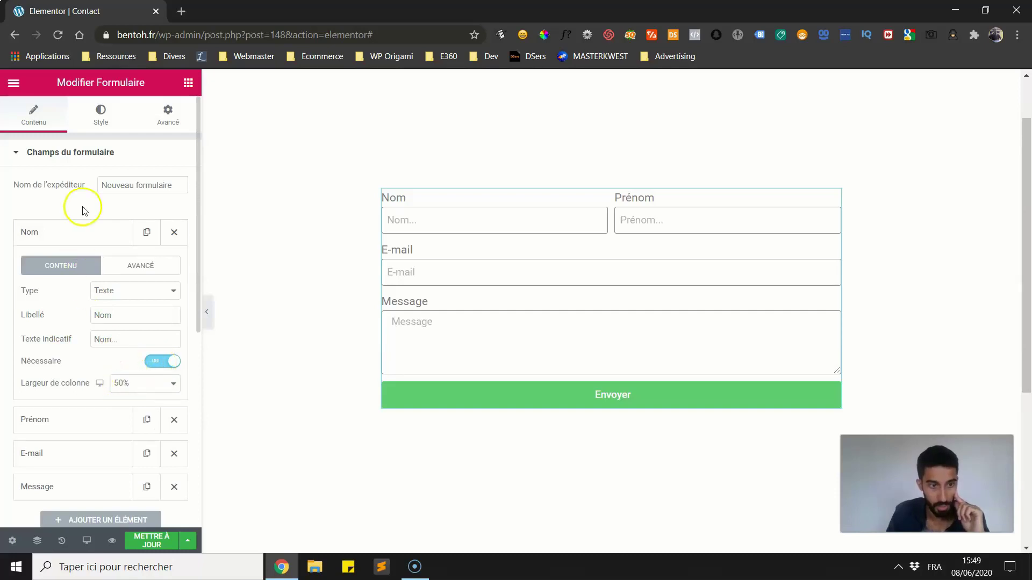
pyautogui.click(79, 227)
pyautogui.moveTo(180, 186); pyautogui.dragTo(157, 189)
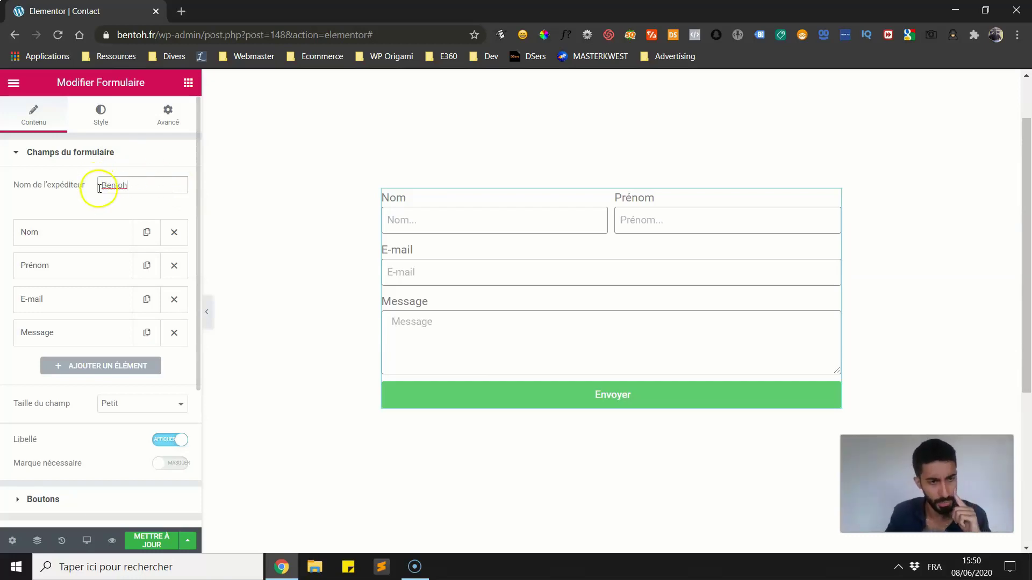
pyautogui.click(62, 203)
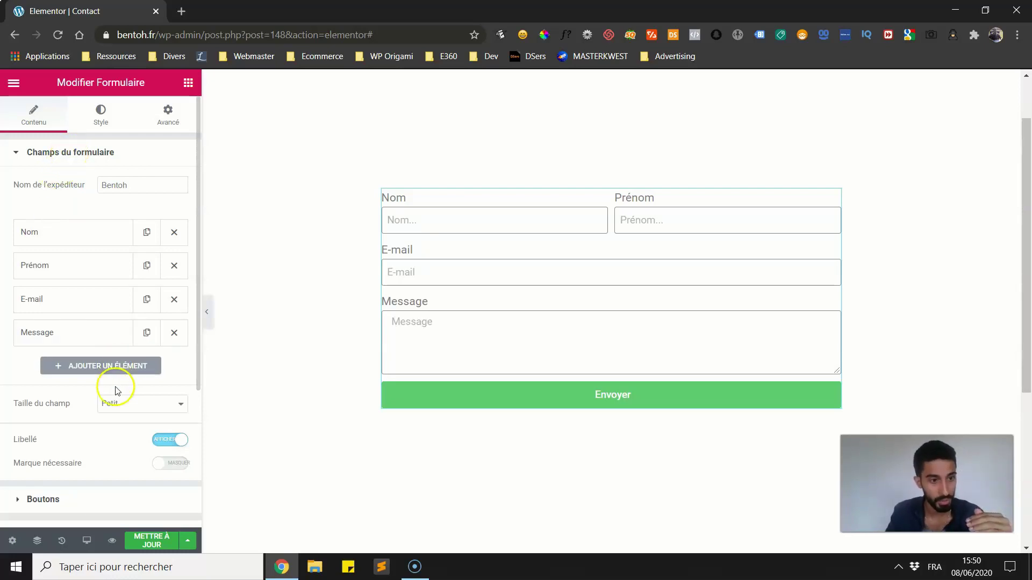
# Try the field sizes Très petit, Petit, Moyen, Grand and Très grand on the form
pyautogui.scroll(-3, 116, 350)
pyautogui.scroll(2, 110, 293)
pyautogui.click(127, 321)
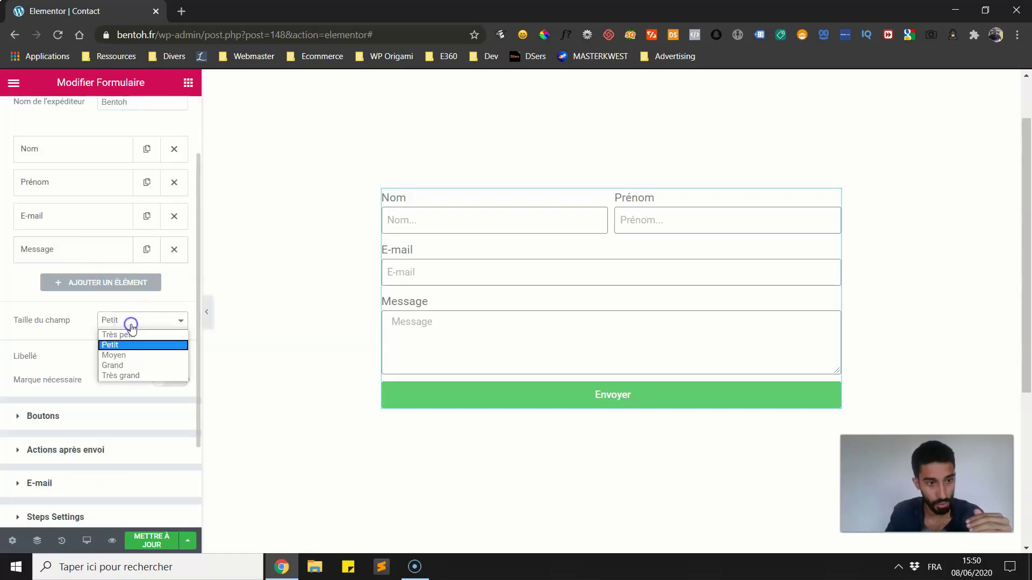
pyautogui.click(120, 336)
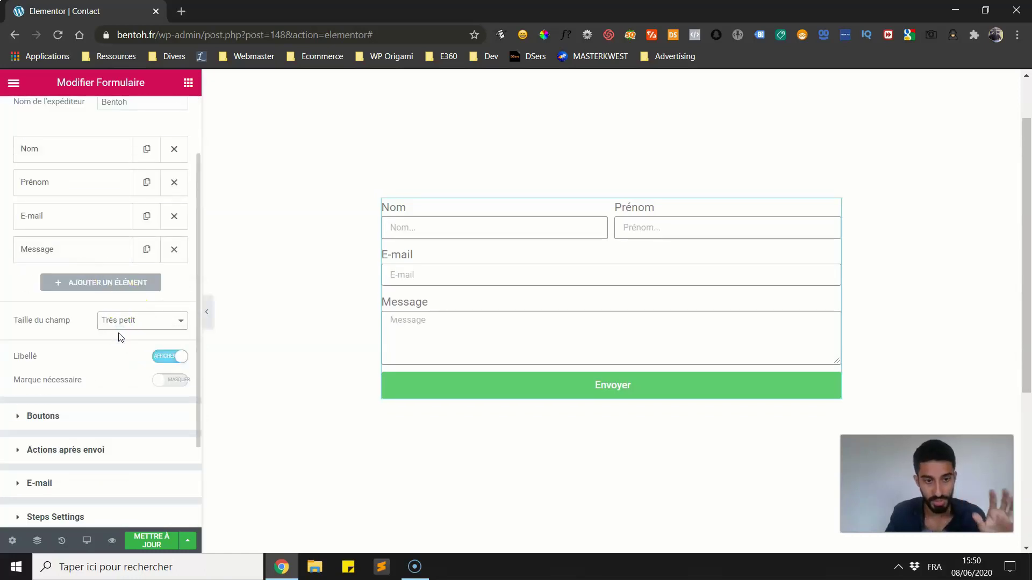
pyautogui.click(123, 322)
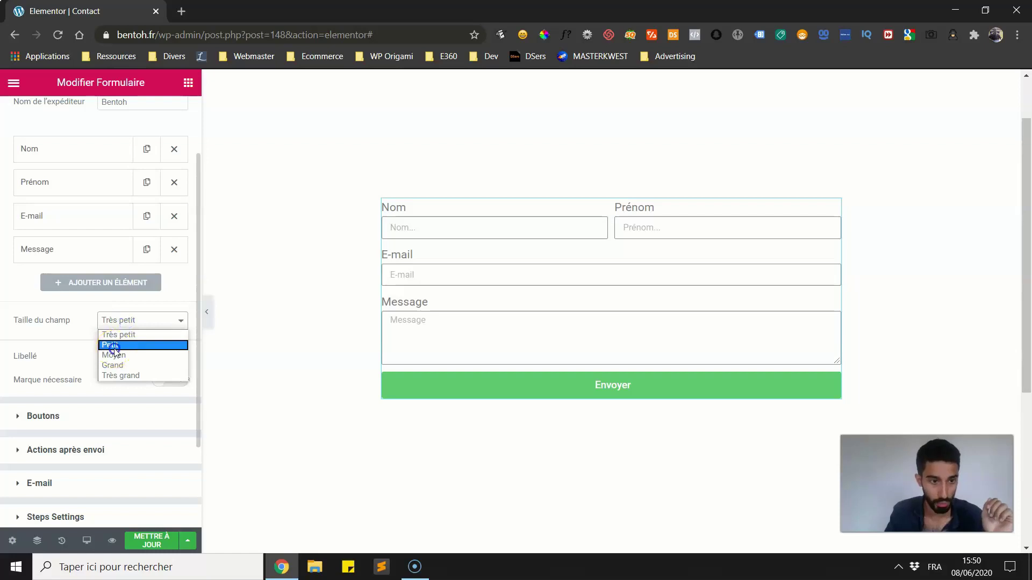
pyautogui.click(114, 345)
pyautogui.click(134, 320)
pyautogui.click(125, 355)
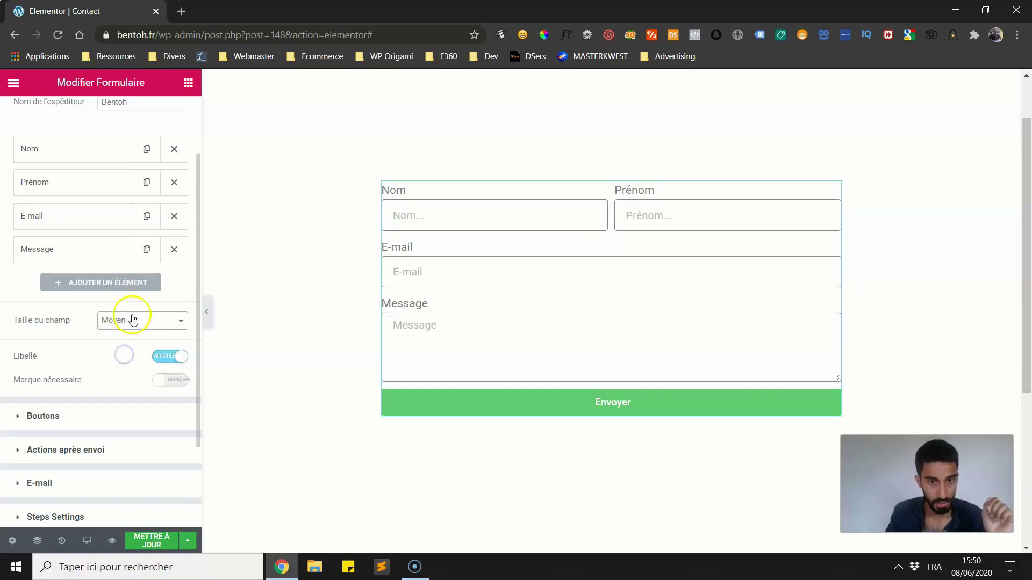
pyautogui.click(132, 320)
pyautogui.click(125, 366)
pyautogui.click(137, 320)
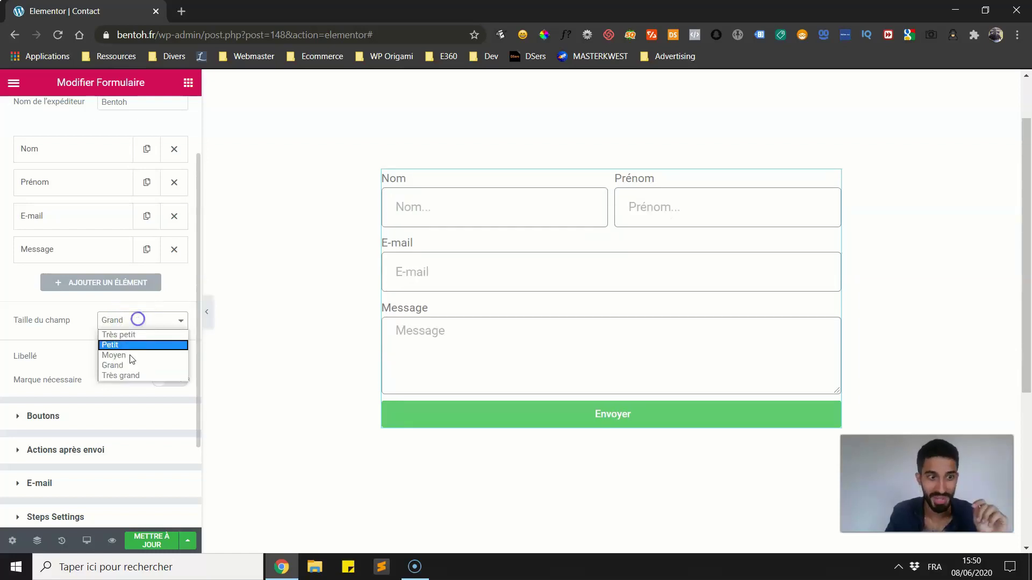
pyautogui.click(128, 373)
# Compare the Petit and Moyen field sizes on the form and settle on Petit
pyautogui.click(141, 321)
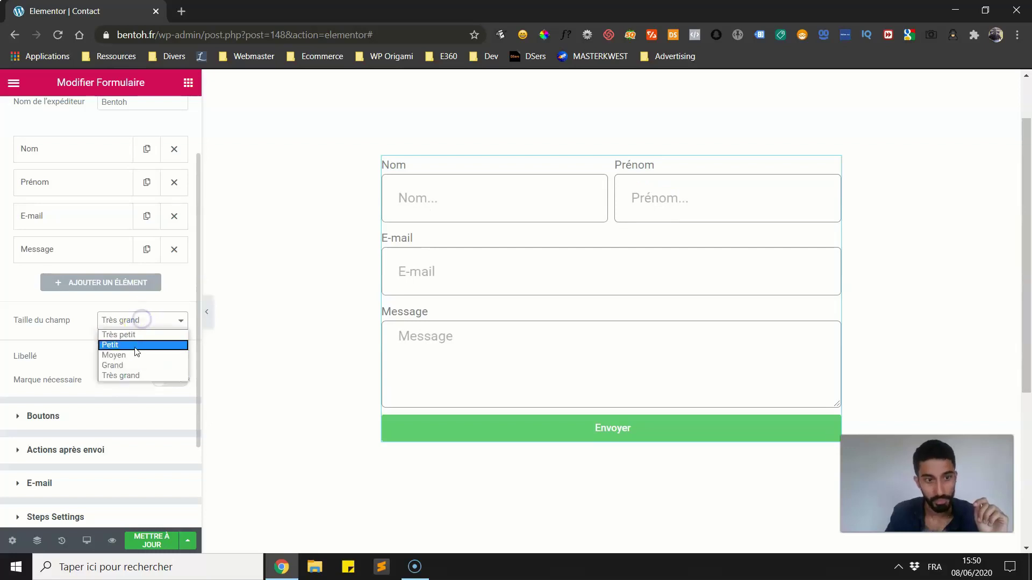
pyautogui.click(135, 346)
pyautogui.click(141, 322)
pyautogui.click(141, 356)
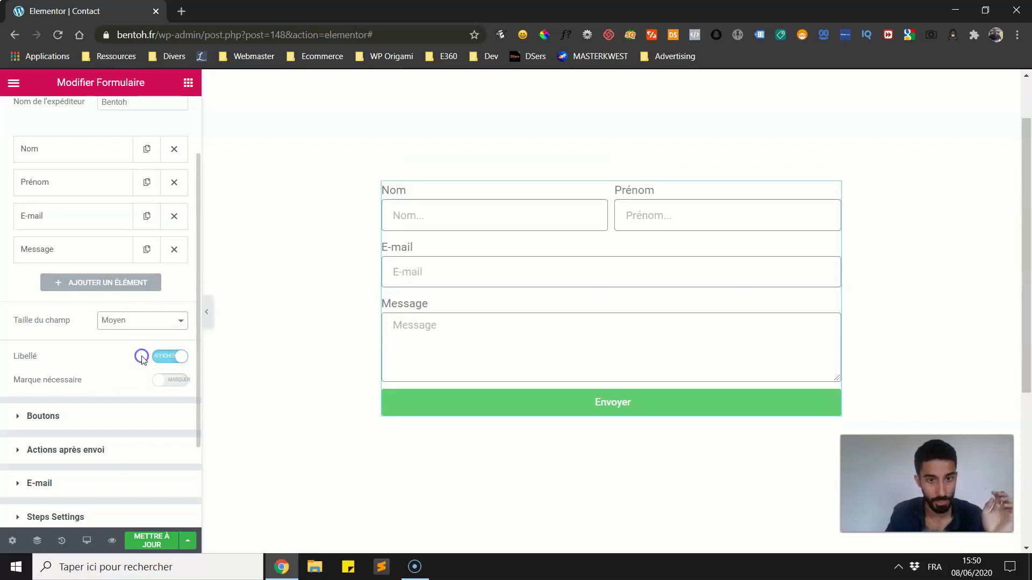
pyautogui.click(141, 321)
pyautogui.click(114, 345)
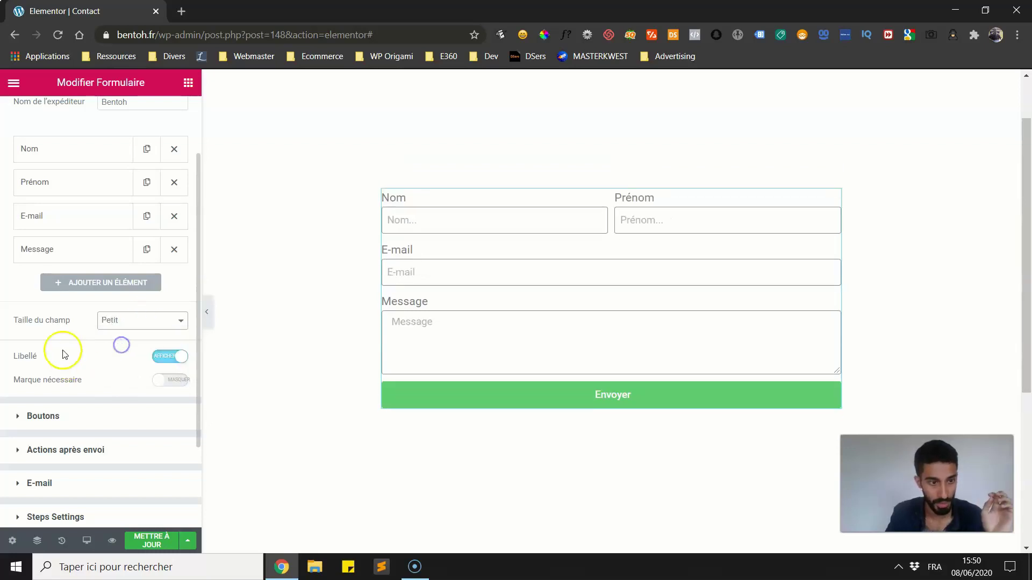
# Try the sizes Très petit, Moyen and Très grand for the submit button and choose Moyen
pyautogui.scroll(3, 16, 231)
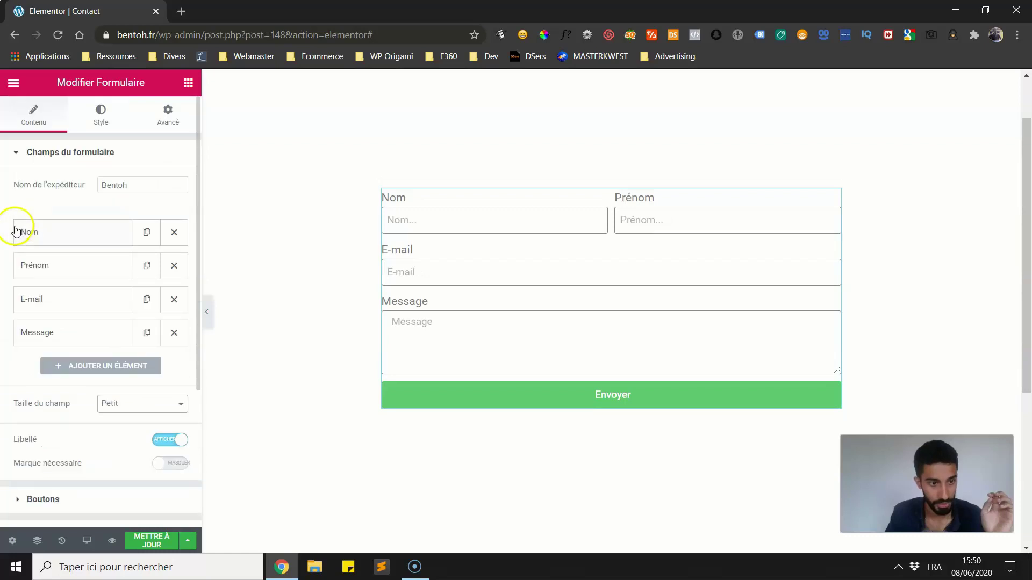
pyautogui.click(101, 153)
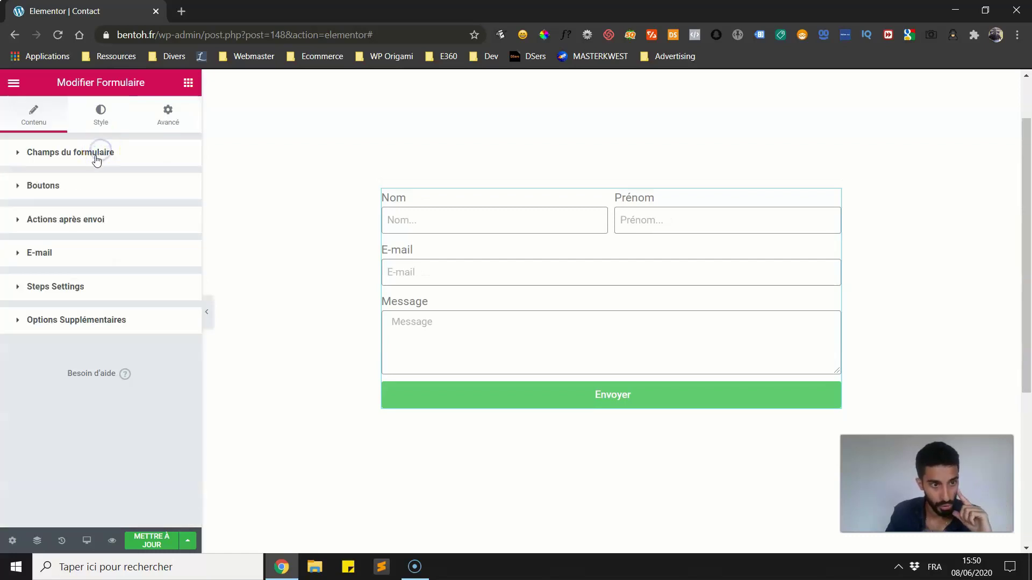
pyautogui.click(75, 185)
pyautogui.click(137, 219)
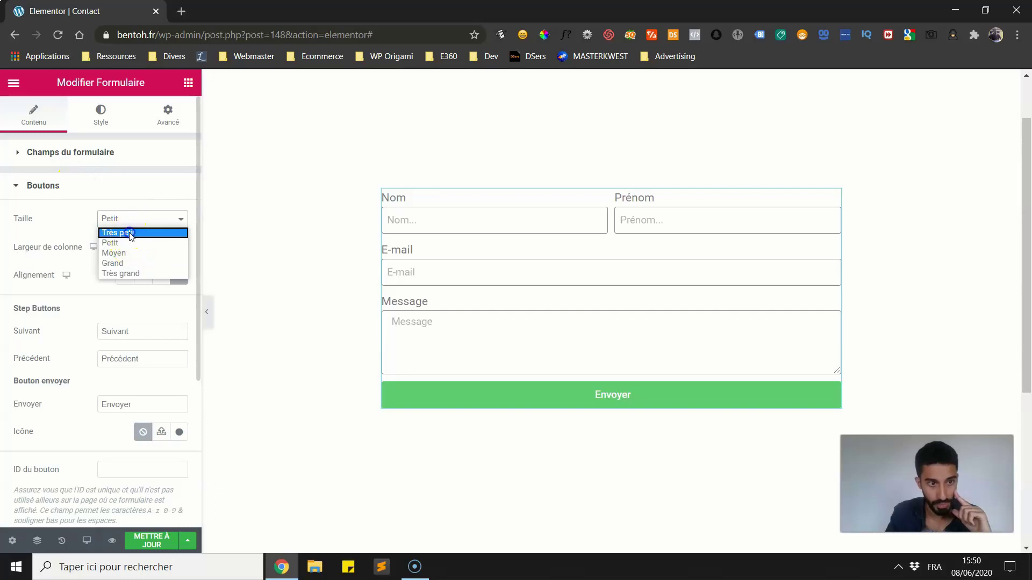
pyautogui.click(130, 233)
pyautogui.click(127, 220)
pyautogui.click(115, 253)
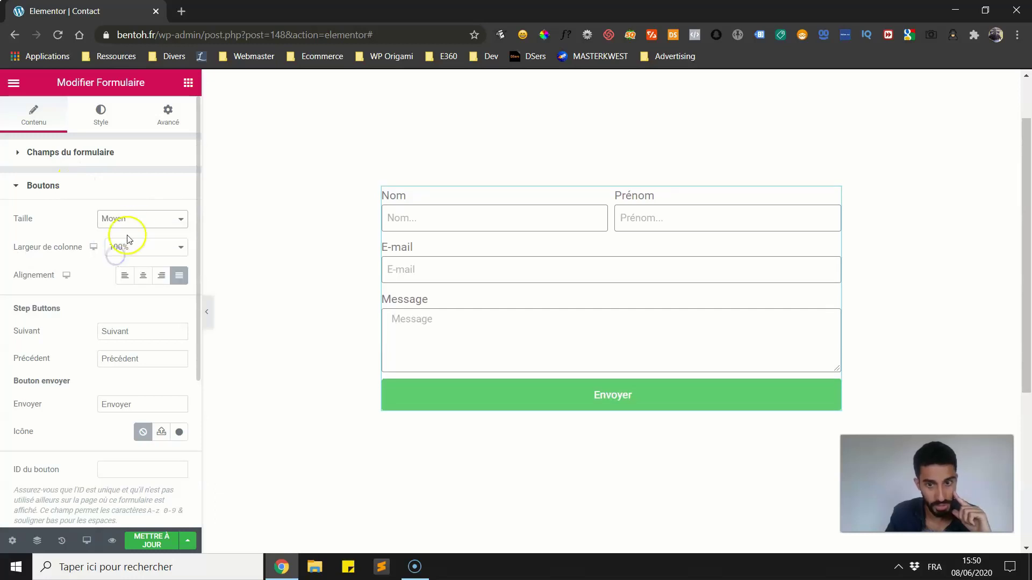
pyautogui.click(132, 219)
pyautogui.click(128, 272)
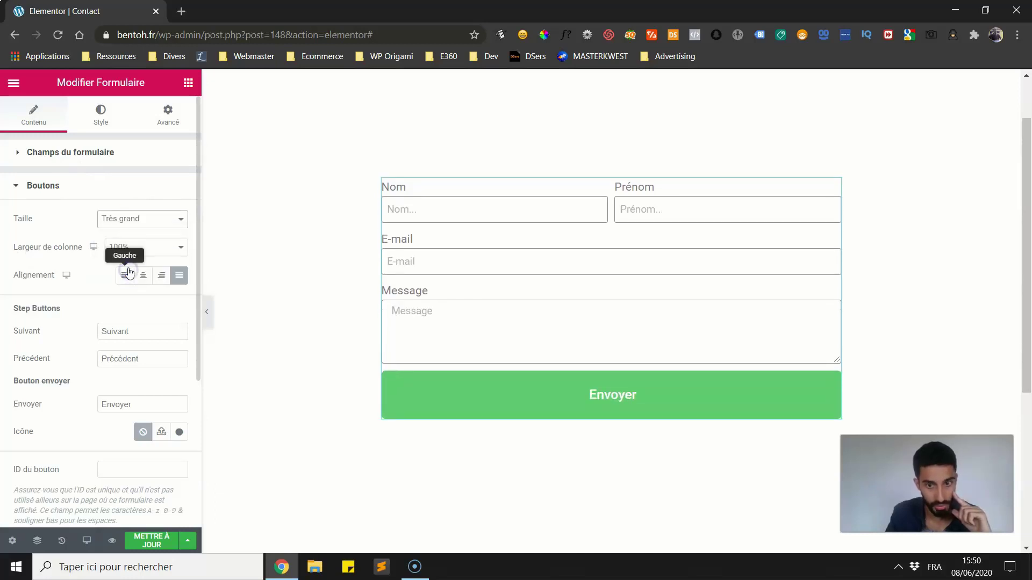
pyautogui.click(145, 218)
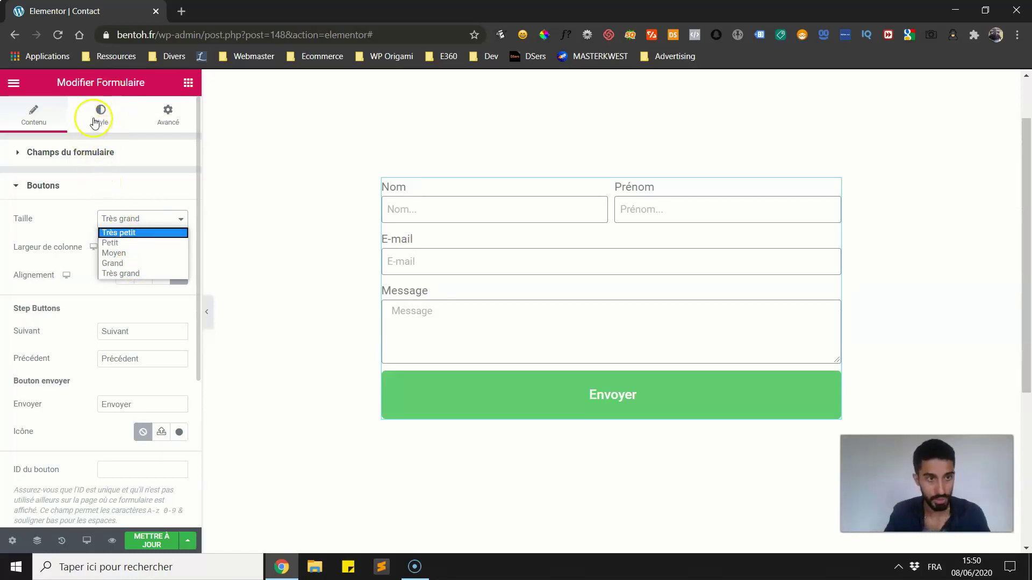
pyautogui.click(111, 253)
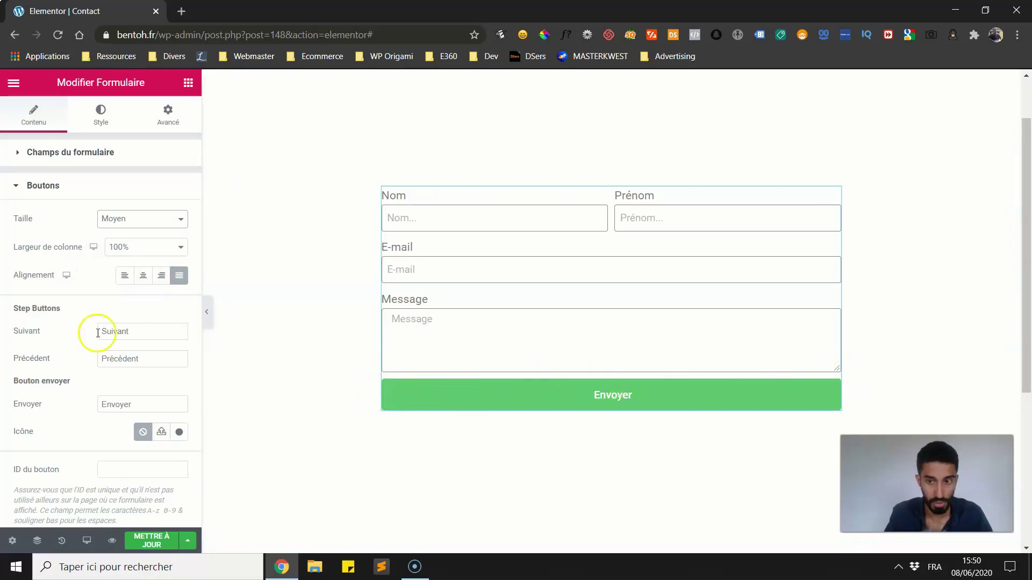
# Try the centred, left and right alignments for the submit button and return it to justified
pyautogui.click(141, 276)
pyautogui.click(124, 276)
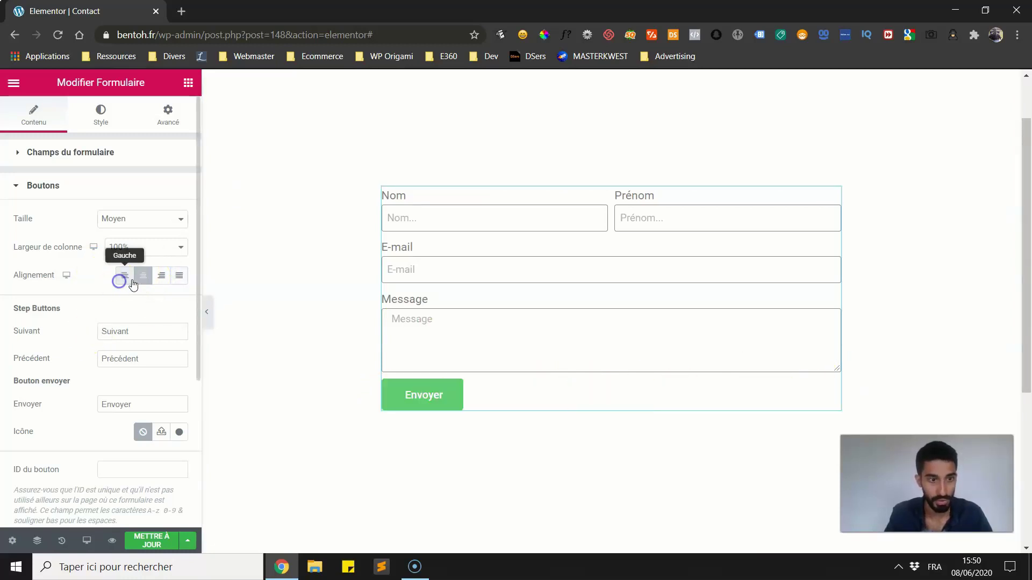
pyautogui.click(161, 276)
pyautogui.click(178, 277)
# Try a column width of 66% for the submit button, settle on 25%, and collapse the button settings
pyautogui.click(141, 248)
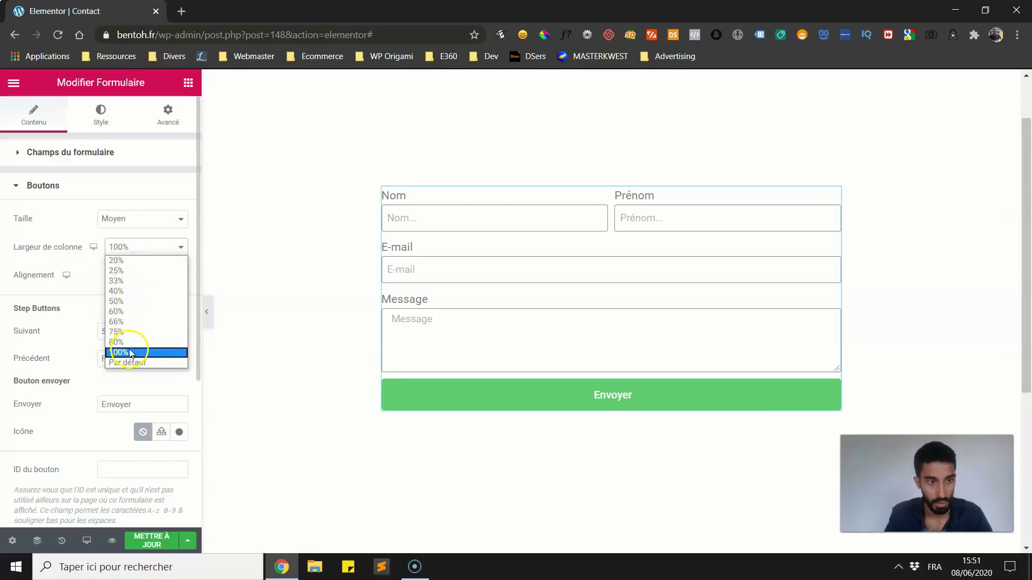
pyautogui.click(127, 321)
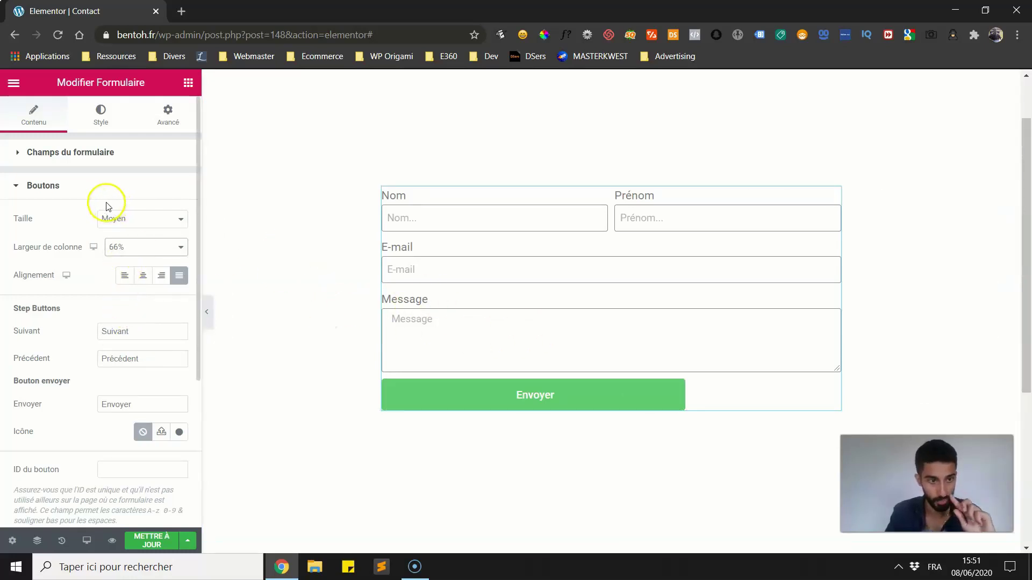
pyautogui.click(126, 249)
pyautogui.click(142, 273)
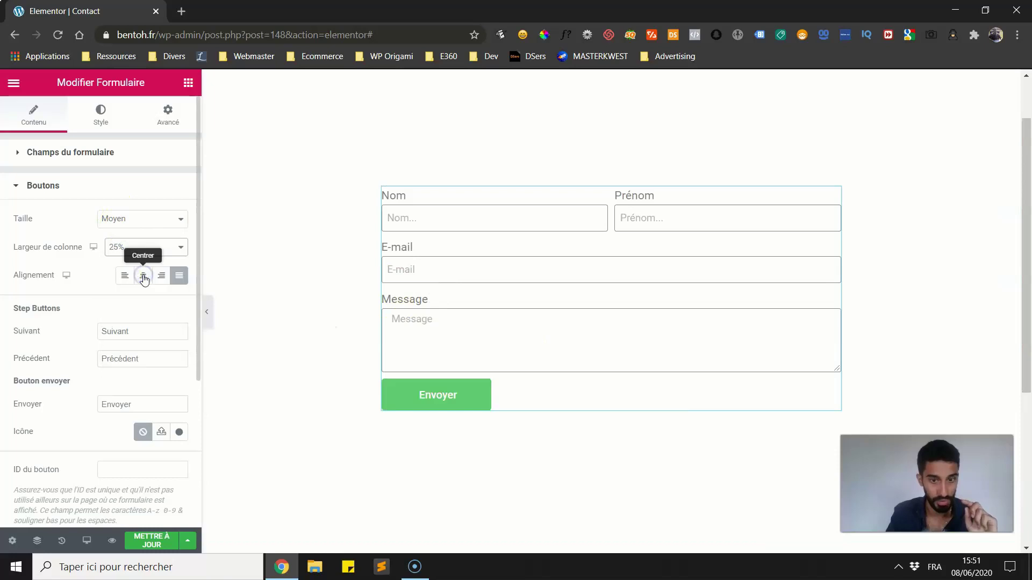
pyautogui.click(117, 188)
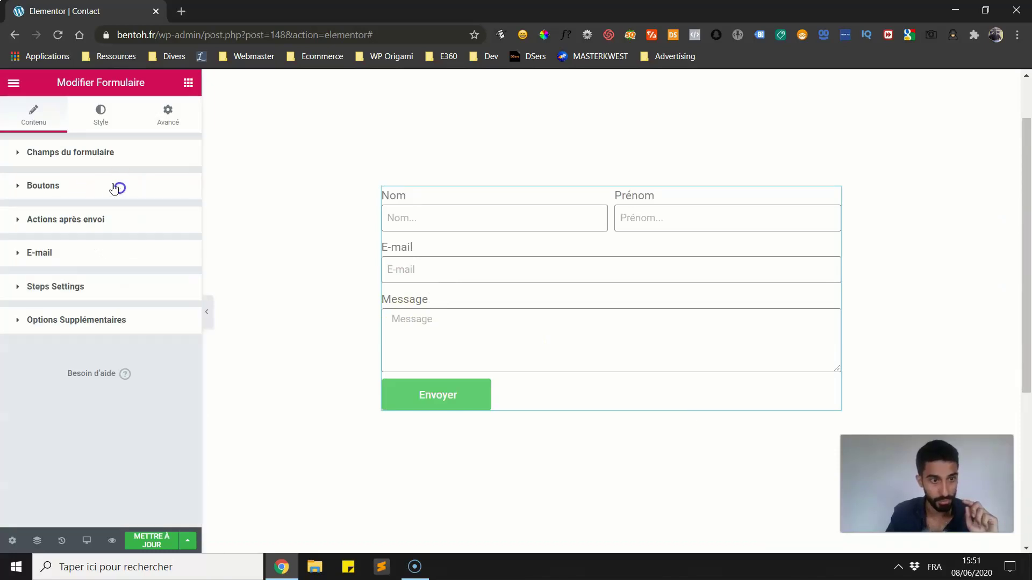
# Set the column width of the "Message" field to 75% and collapse its settings
pyautogui.click(97, 156)
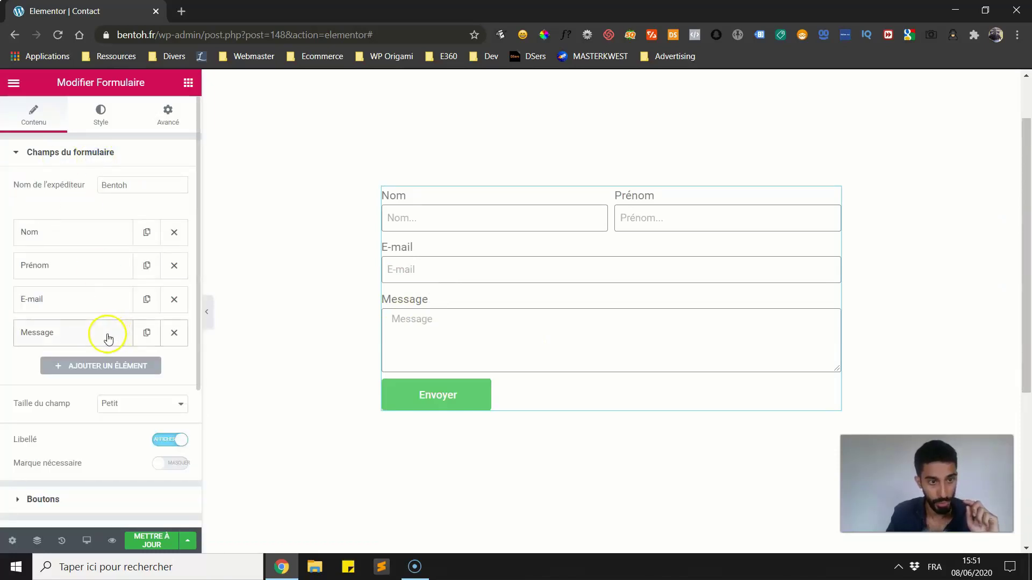
pyautogui.click(100, 336)
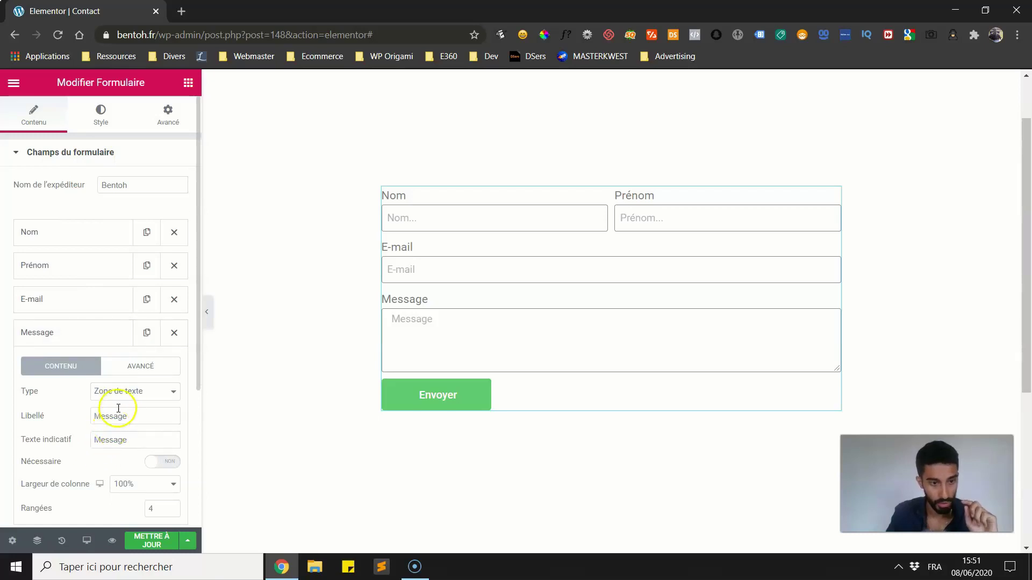
pyautogui.click(129, 485)
pyautogui.click(141, 443)
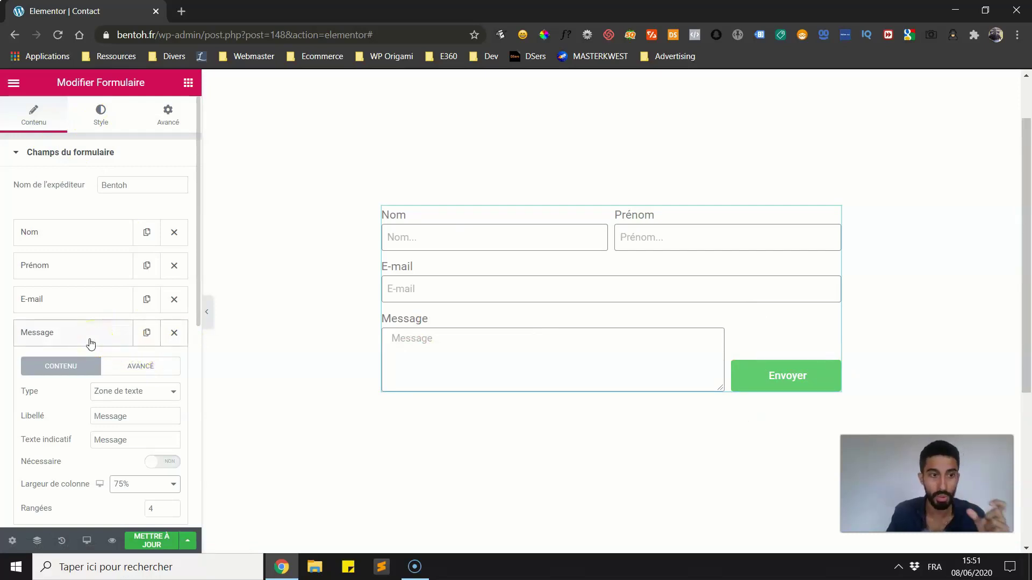
pyautogui.scroll(-3, 81, 340)
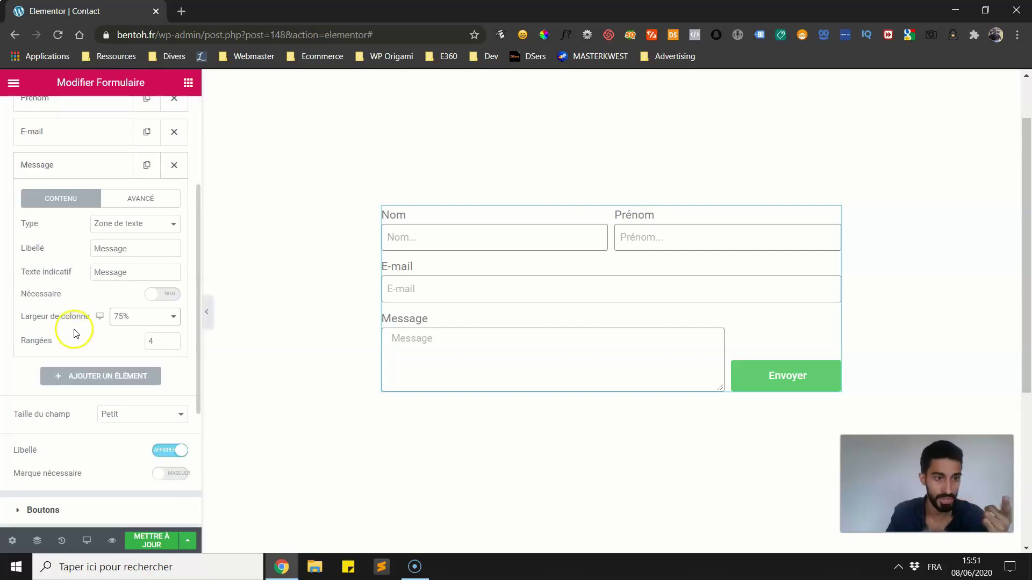
pyautogui.scroll(2, 74, 334)
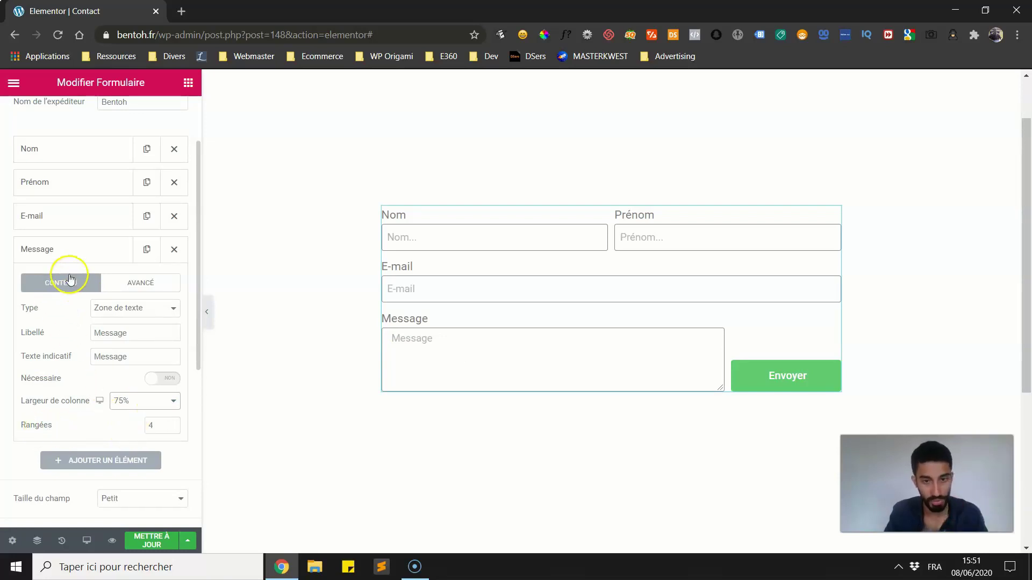
pyautogui.click(114, 258)
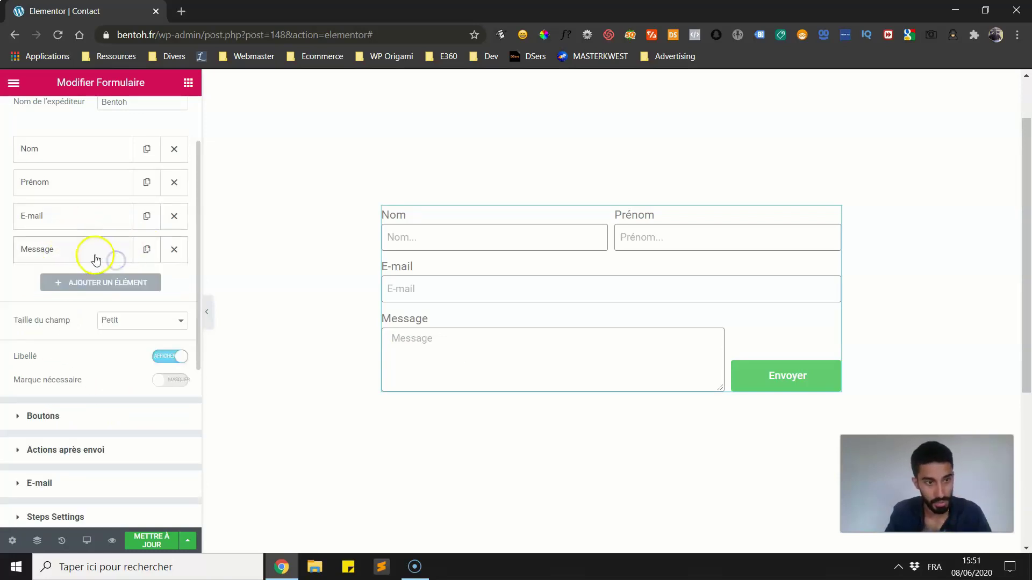
# Move the "Message" field above the "E-mail" field and set the column width of "E-mail" to 75%
pyautogui.moveTo(94, 258); pyautogui.dragTo(102, 220)
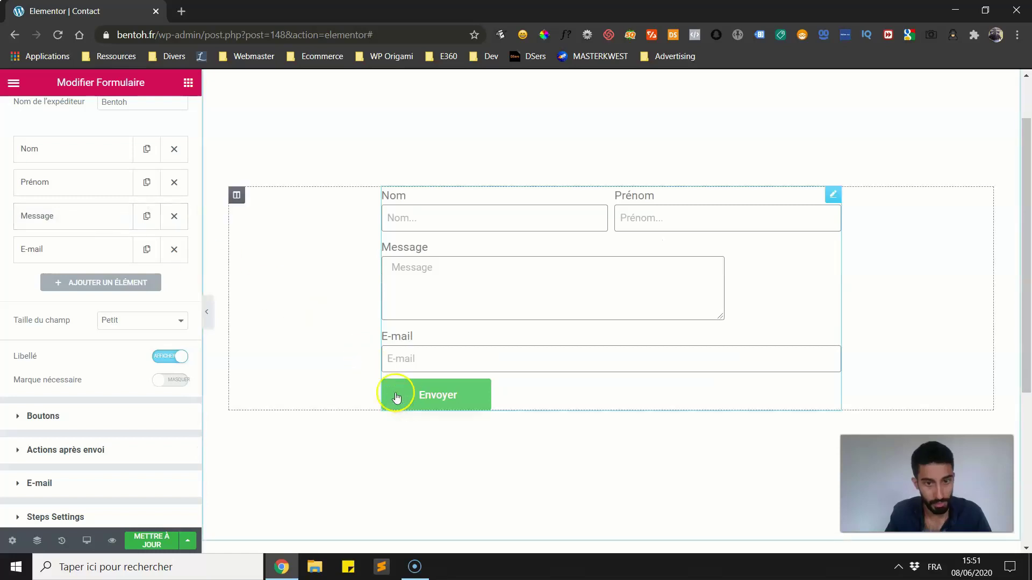
pyautogui.click(102, 251)
pyautogui.click(123, 400)
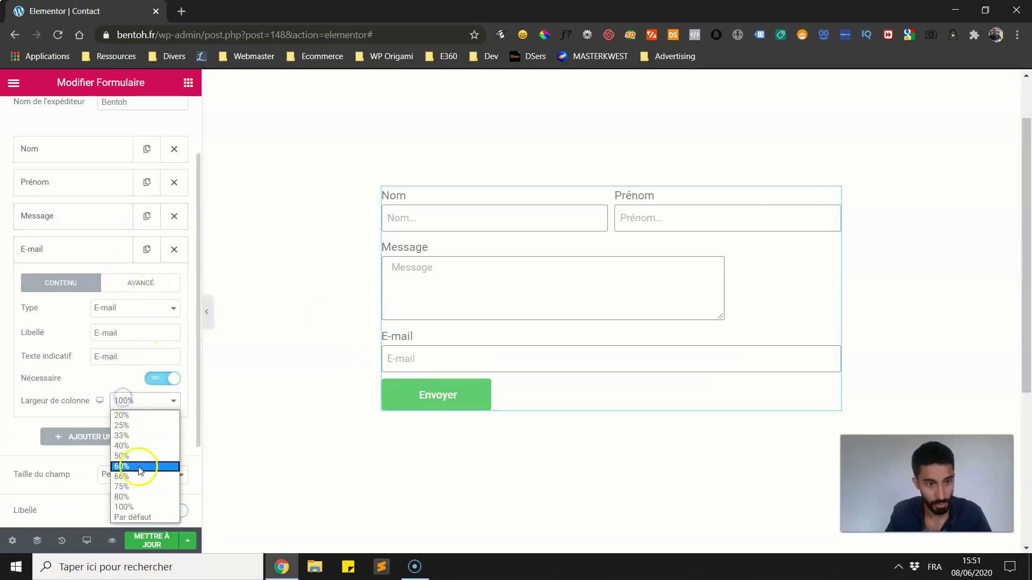
pyautogui.click(128, 487)
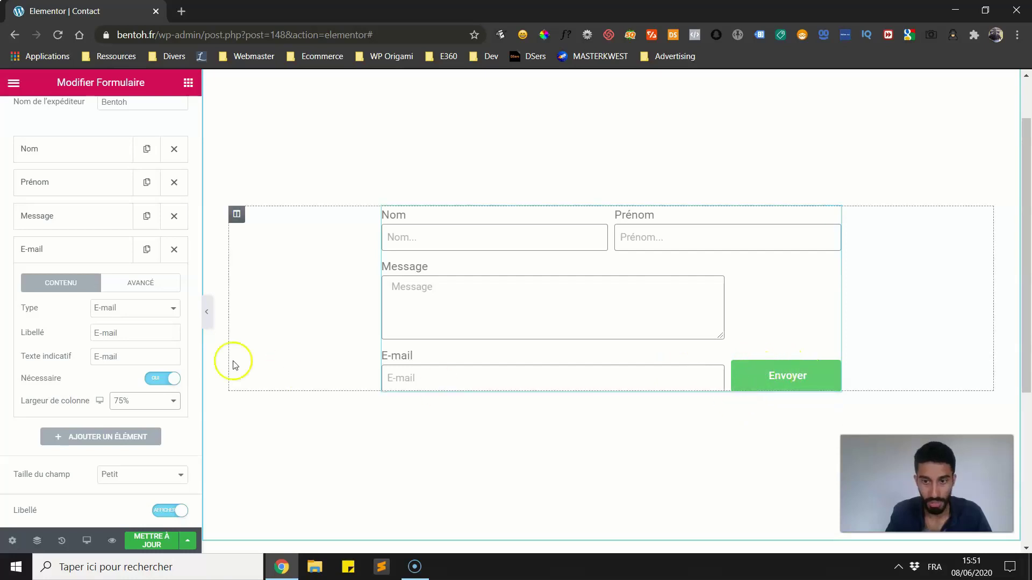
# Set the submit button's size to Petit
pyautogui.scroll(-5, 82, 430)
pyautogui.click(45, 317)
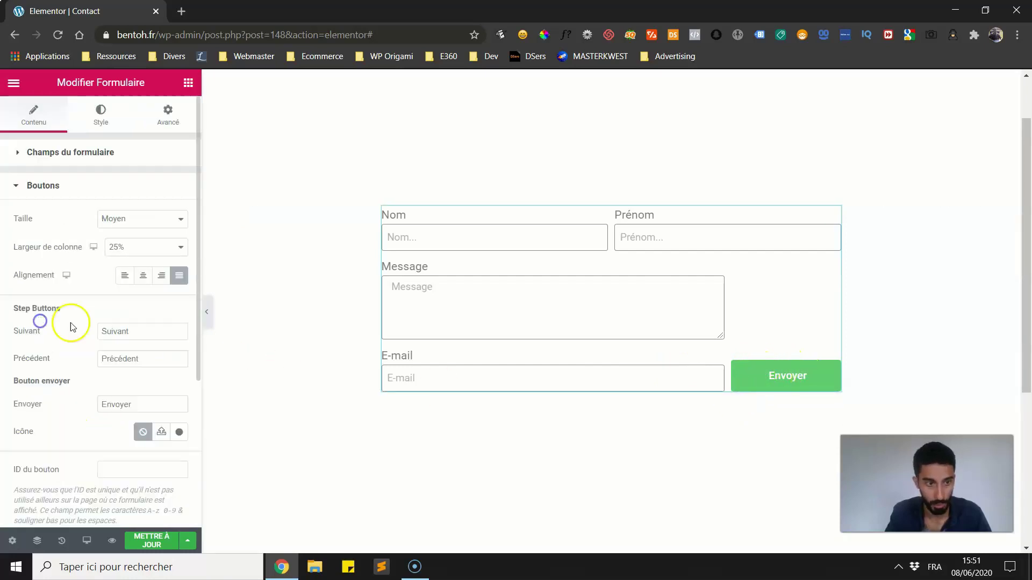
pyautogui.click(129, 211)
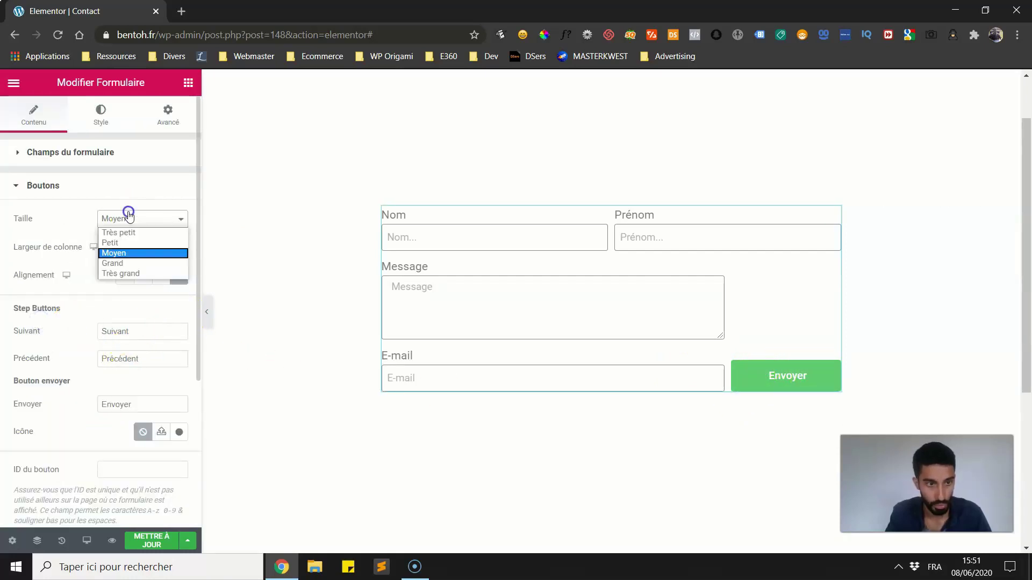
pyautogui.click(126, 246)
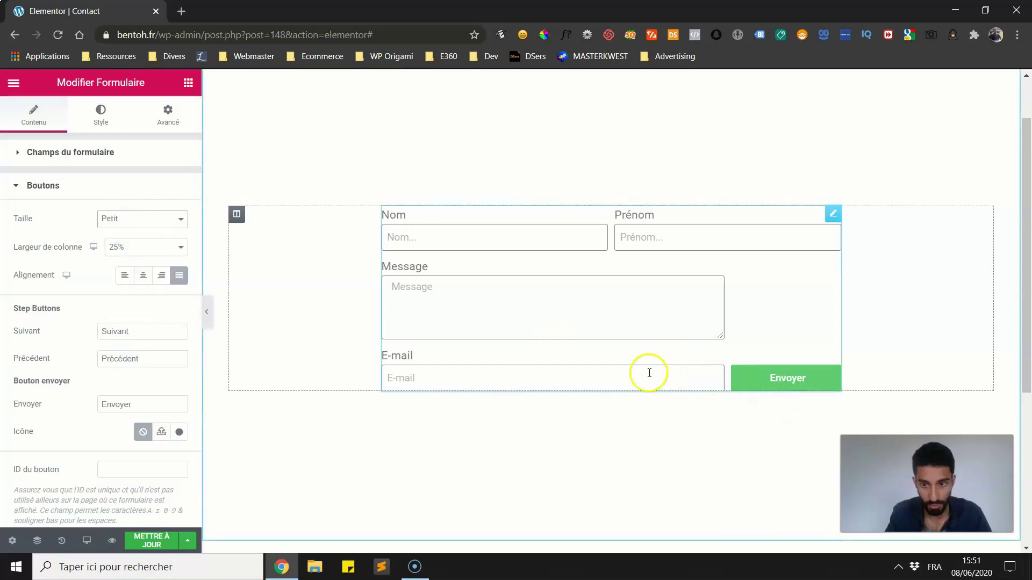
# Collapse the button settings and move the "Message" field below the "E-mail" field in the form's field list
pyautogui.click(73, 193)
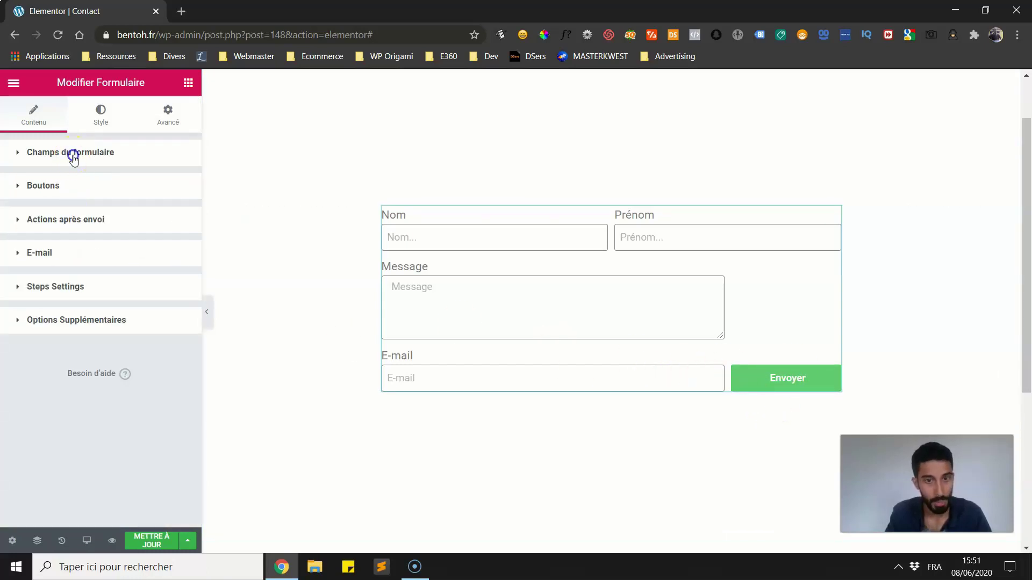
pyautogui.click(74, 154)
pyautogui.moveTo(98, 334); pyautogui.dragTo(98, 292)
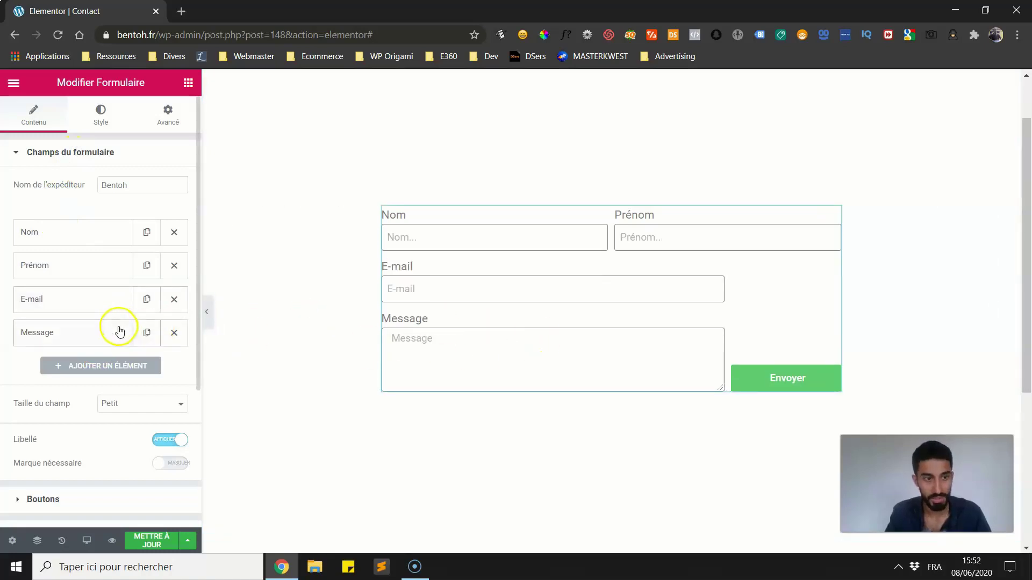
# Try 1 row for the "Message" text area, set it back to 4 rows, and collapse the field's settings
pyautogui.click(120, 331)
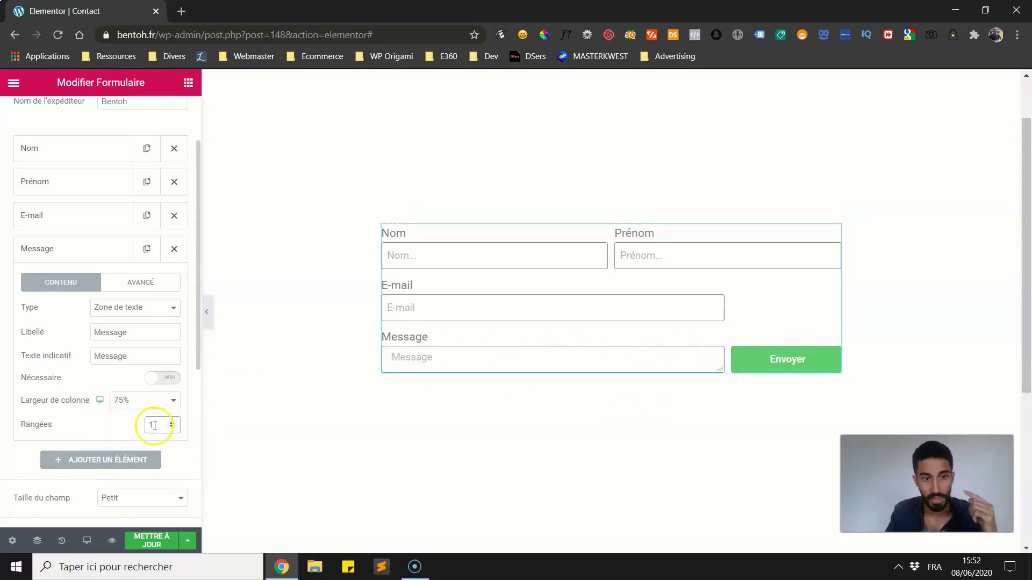
pyautogui.write('4')
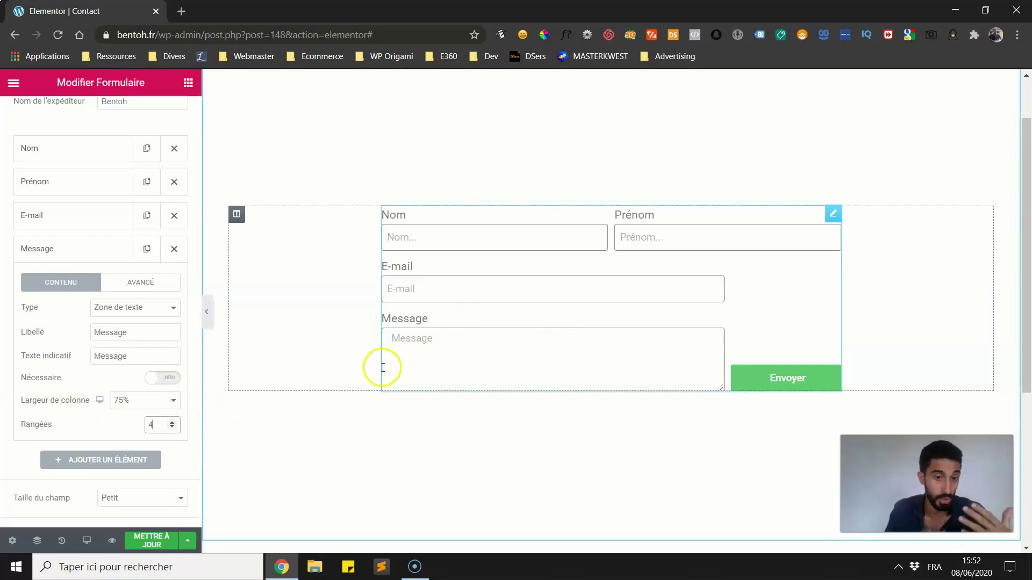
pyautogui.click(88, 248)
# Set the column width of the "E-mail" field to 100% and collapse its settings
pyautogui.click(118, 223)
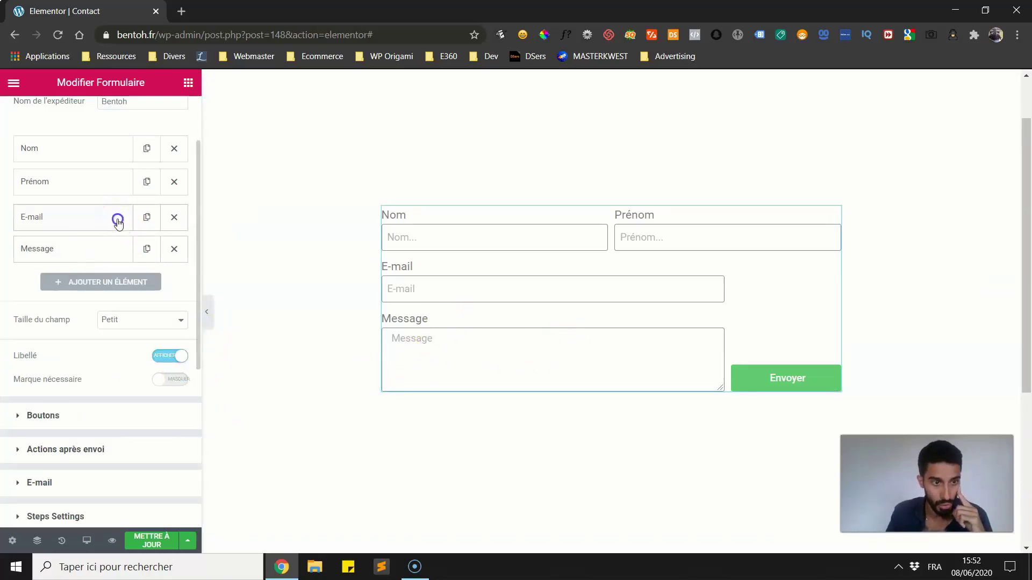
pyautogui.moveTo(118, 222); pyautogui.dragTo(96, 208)
pyautogui.click(97, 211)
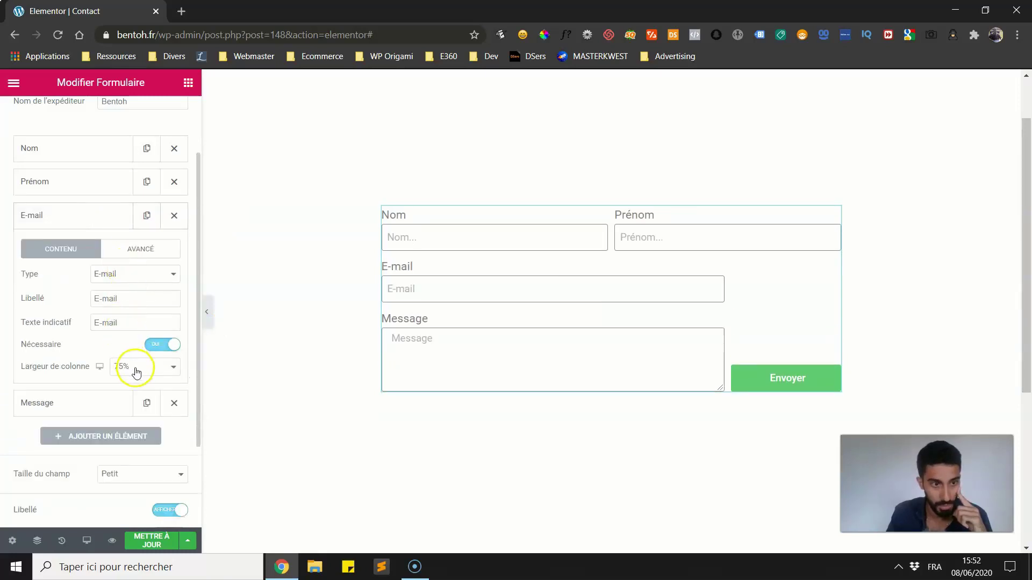
pyautogui.click(136, 372)
pyautogui.click(139, 468)
pyautogui.click(84, 222)
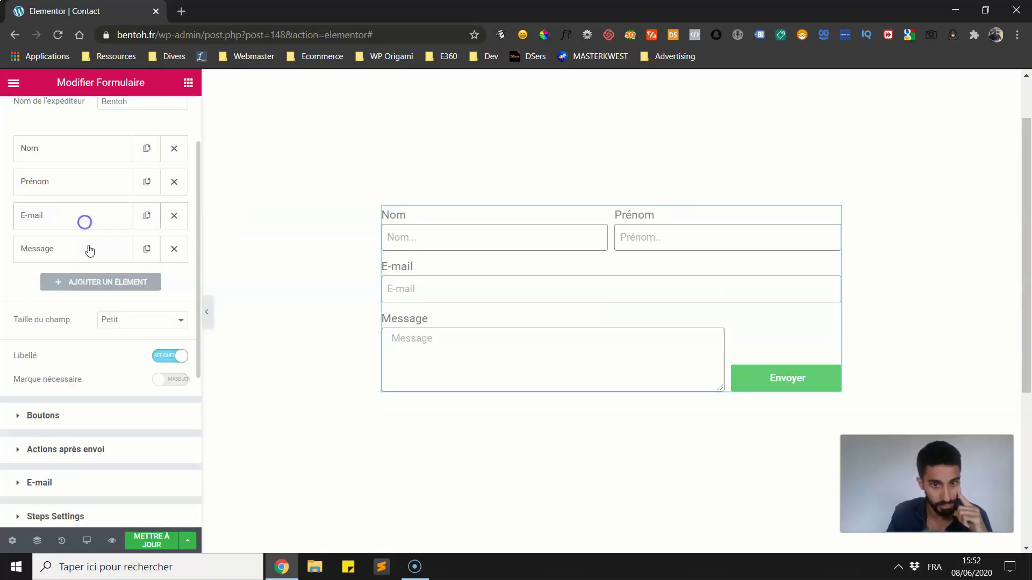
# Set the column width of the "Message" field to 100% and collapse its settings
pyautogui.click(110, 254)
pyautogui.click(122, 400)
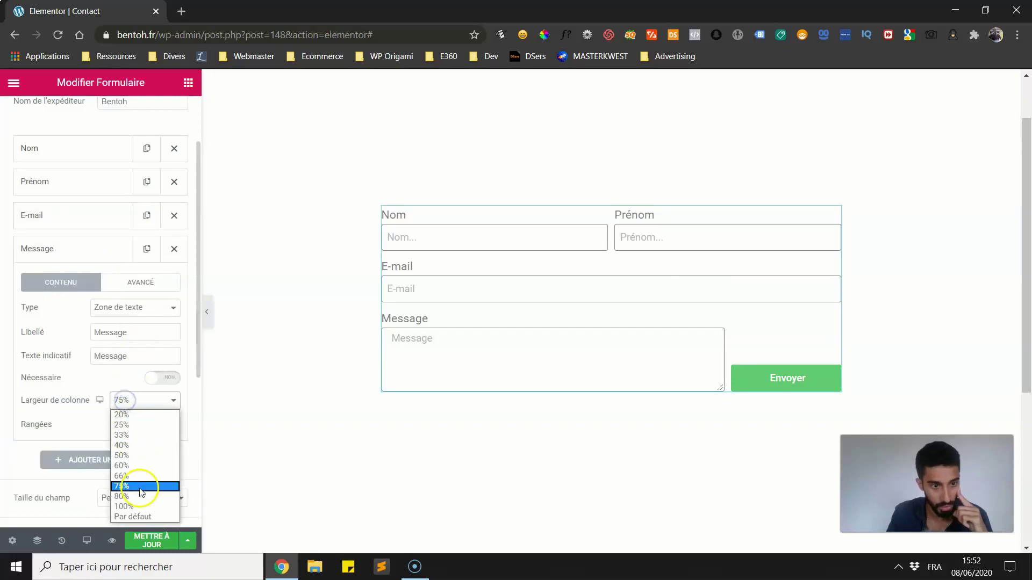
pyautogui.click(134, 506)
pyautogui.click(58, 249)
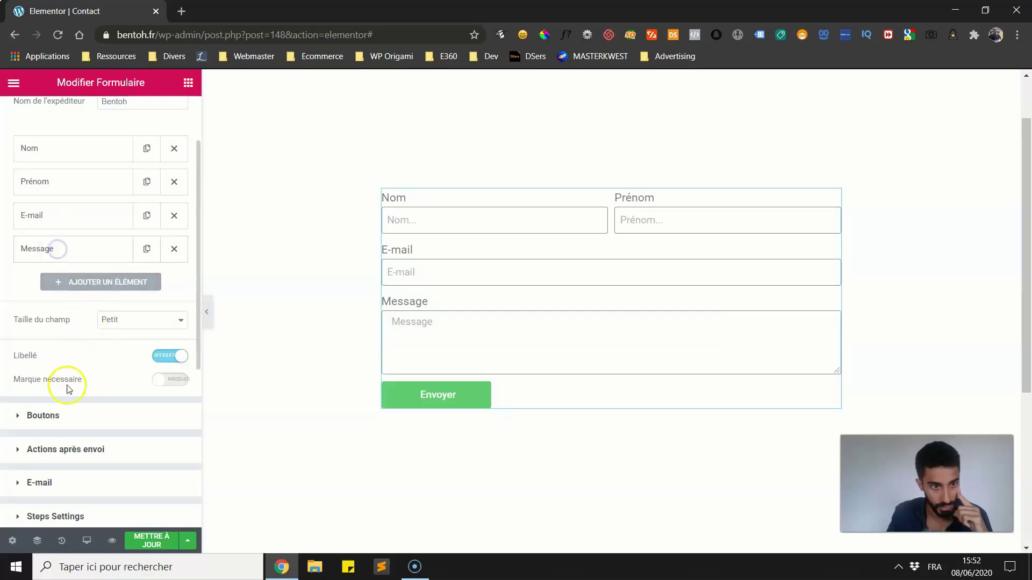
# Set the submit button's column width to 100% in the button settings
pyautogui.click(56, 416)
pyautogui.click(122, 247)
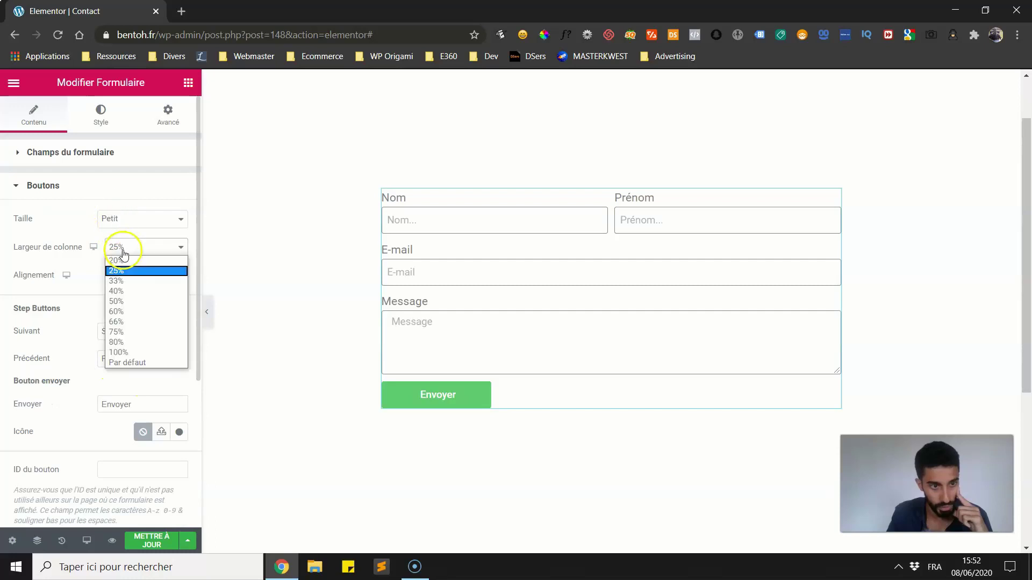
pyautogui.click(131, 337)
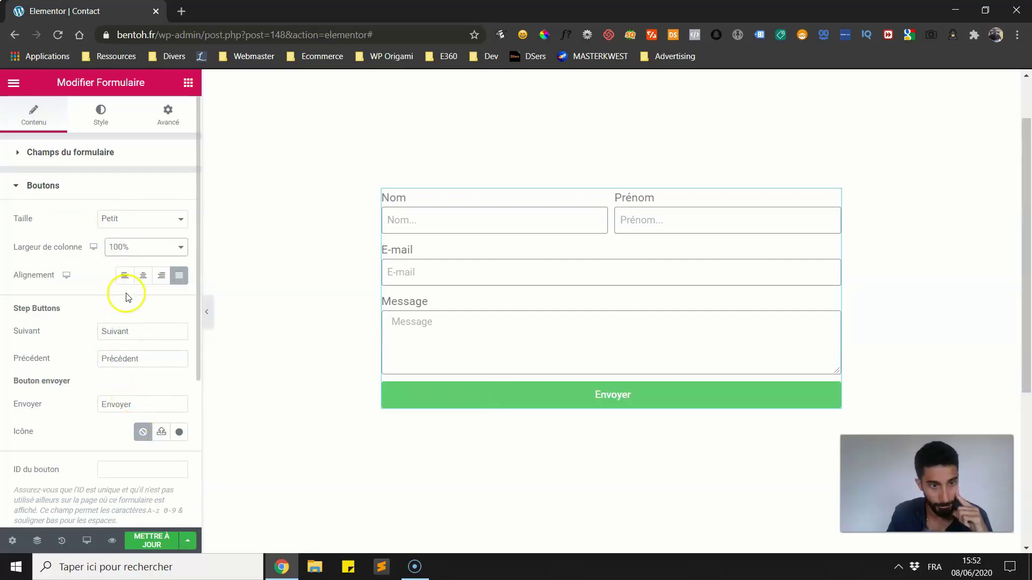
# Try the left, centred and right alignments for the submit button, and return it to justified
pyautogui.click(124, 276)
pyautogui.click(143, 275)
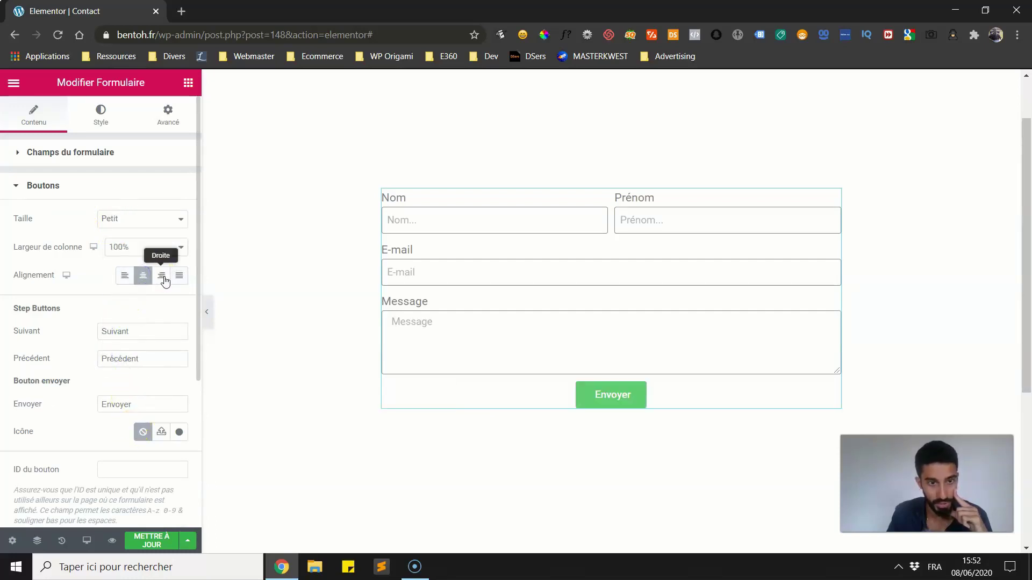
pyautogui.click(163, 278)
pyautogui.click(144, 276)
pyautogui.click(178, 277)
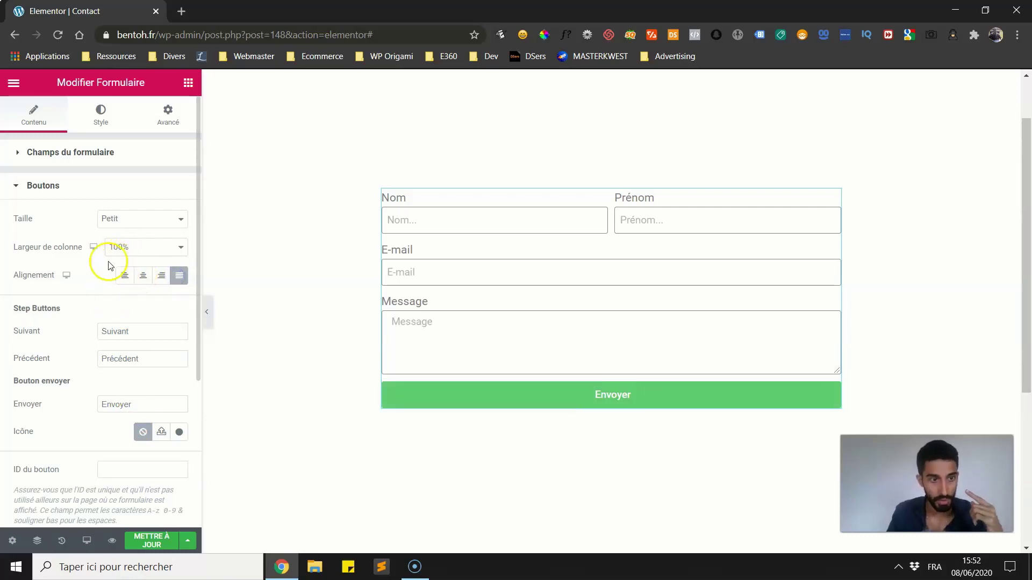
# Change the submit button's text to "Nous contacter"
pyautogui.scroll(-2, 75, 277)
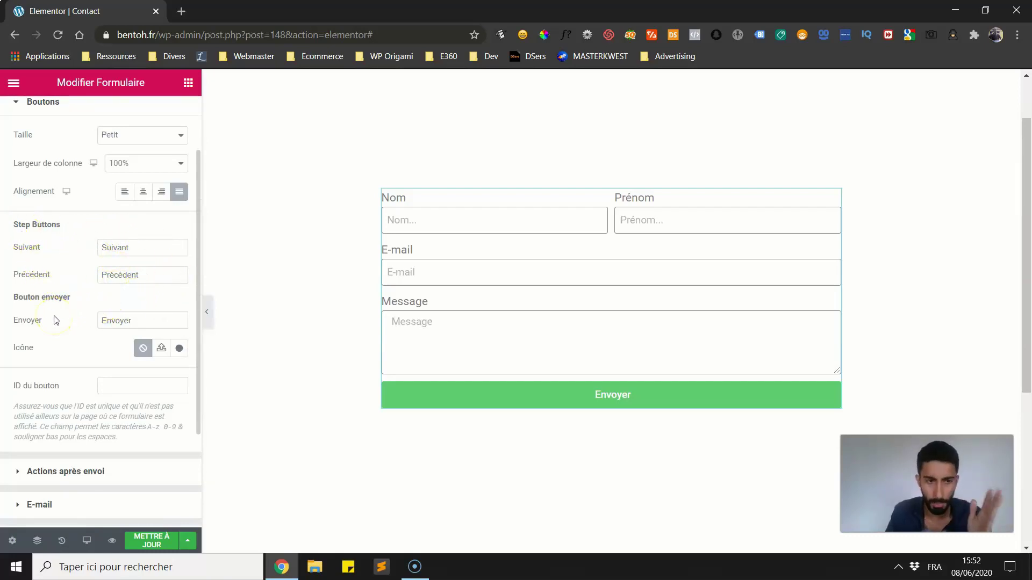
pyautogui.scroll(-2, 55, 317)
pyautogui.doubleClick(128, 237)
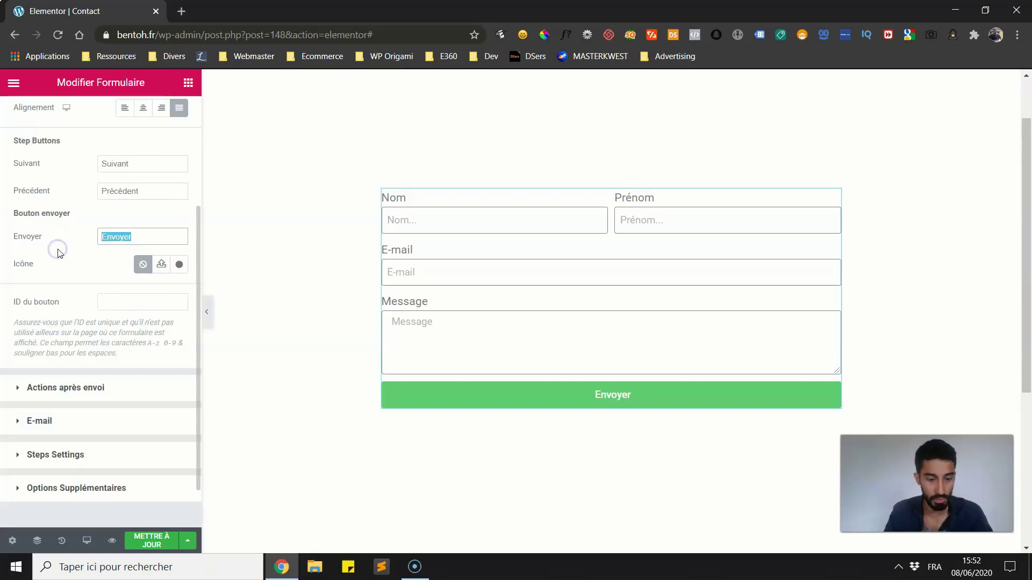
pyautogui.write('Nou')
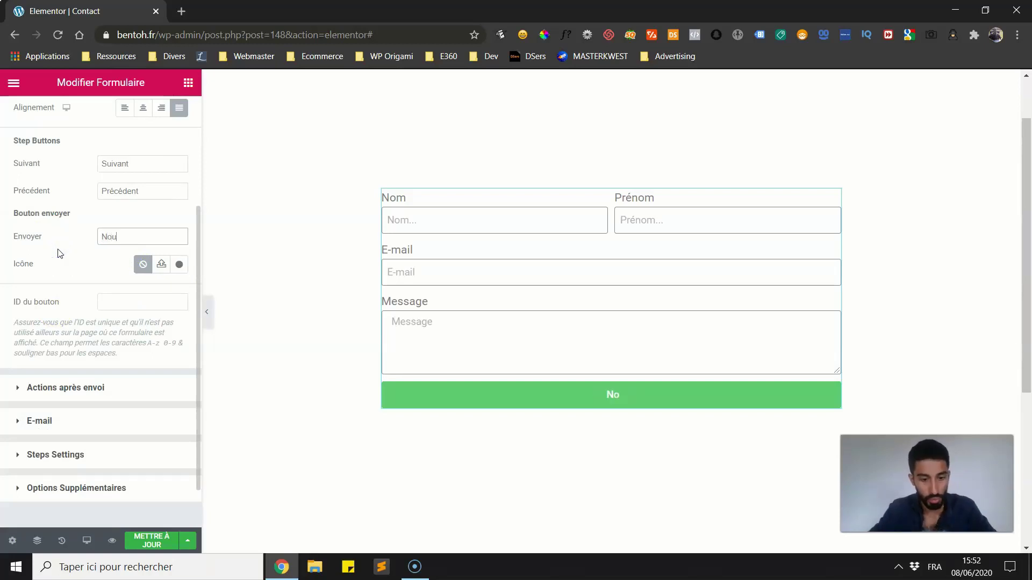
pyautogui.write('s contacter')
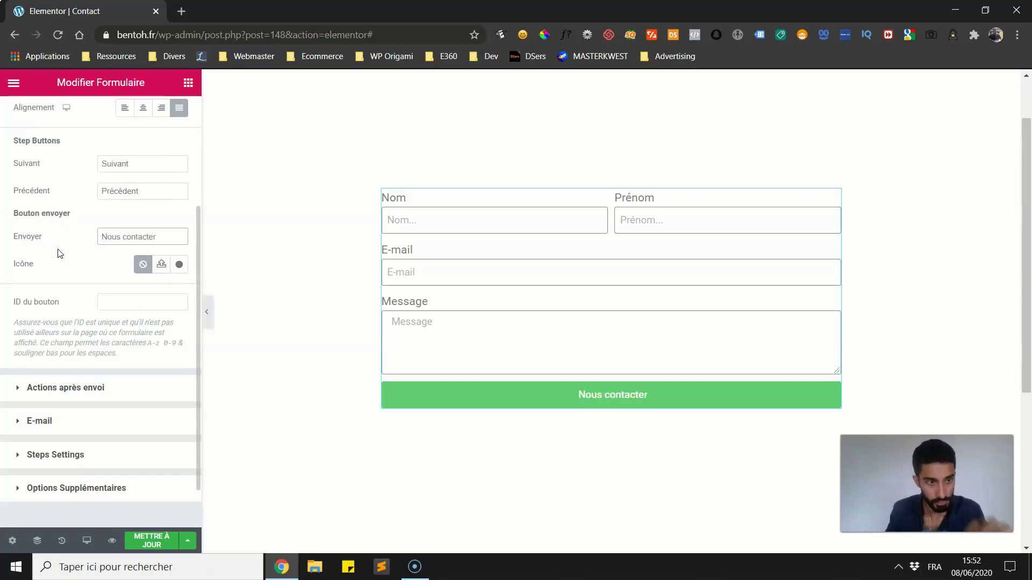
# Enable unfiltered file uploads for a custom submit button icon, and close the media library without choosing a file
pyautogui.click(161, 264)
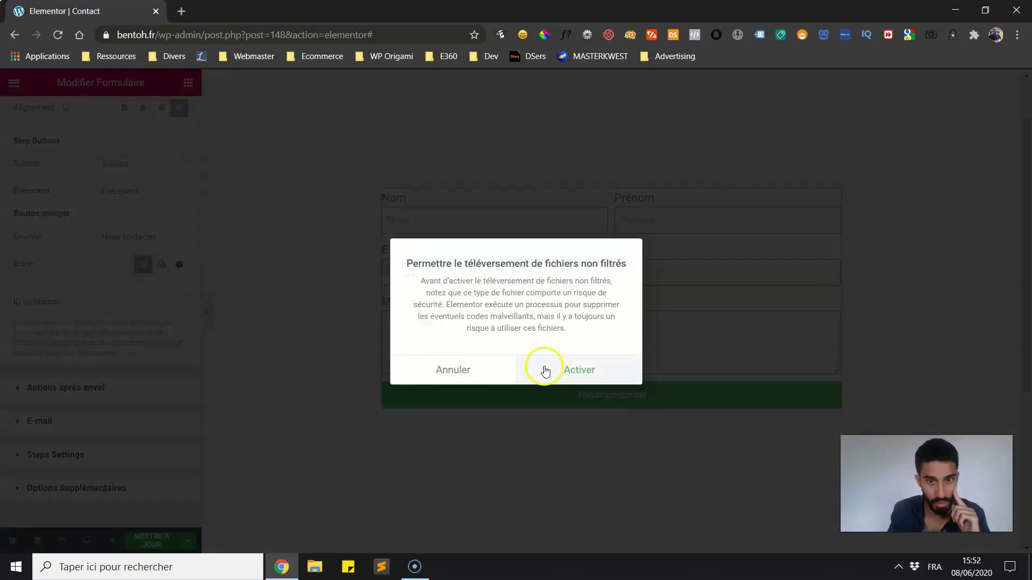
pyautogui.click(567, 375)
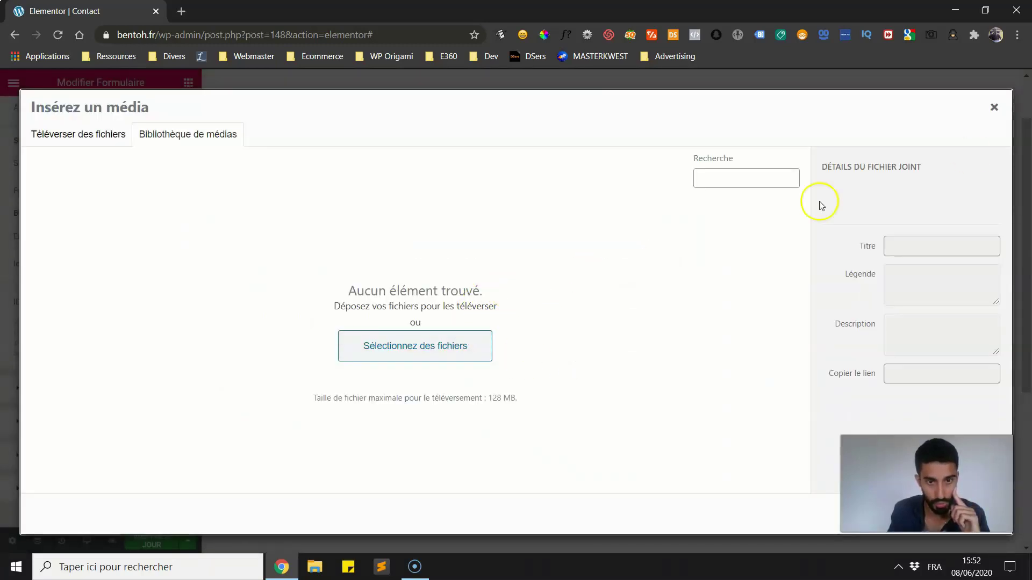
pyautogui.click(995, 106)
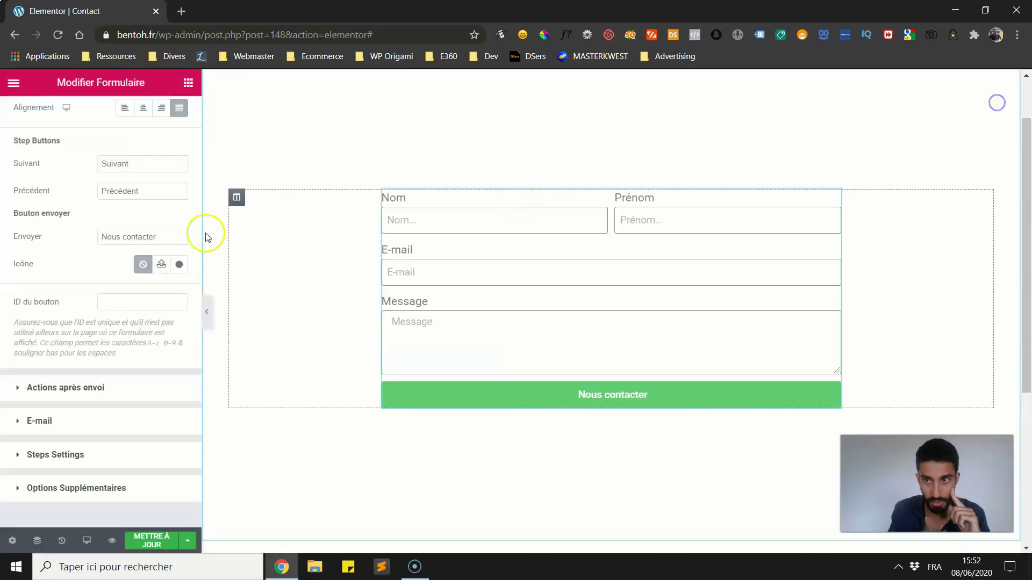
# Insert the circled right arrow from the icon library as the submit button's icon
pyautogui.click(177, 264)
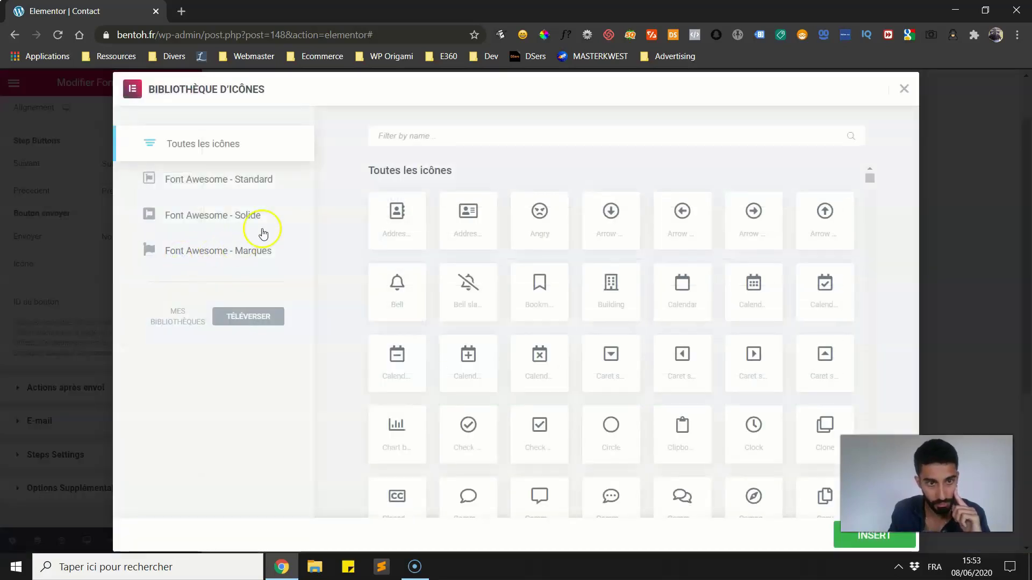
pyautogui.click(753, 211)
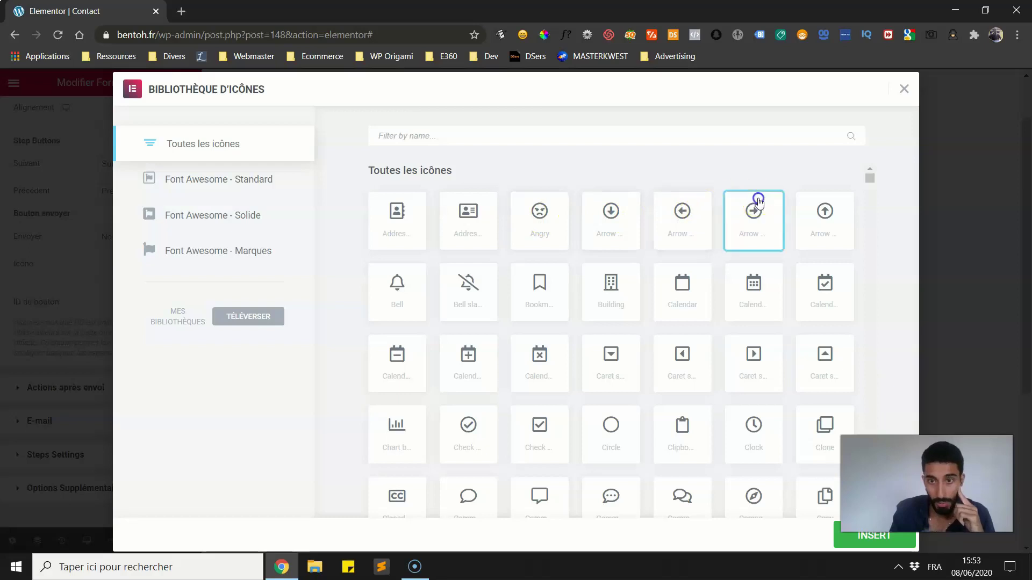
pyautogui.click(855, 537)
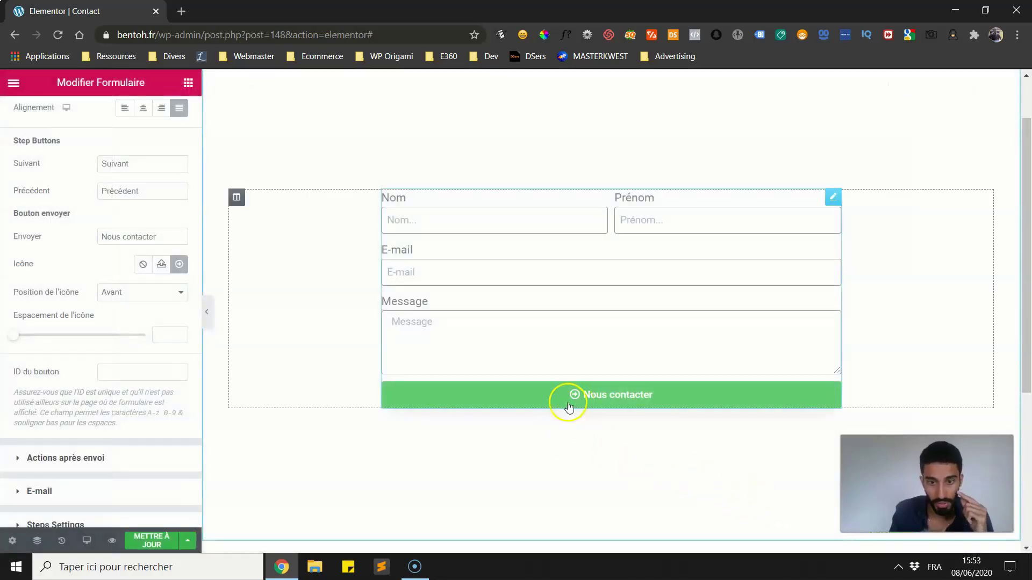
# Place the submit button's icon after the text ("Après") and set the icon spacing to 5
pyautogui.click(129, 292)
pyautogui.click(122, 321)
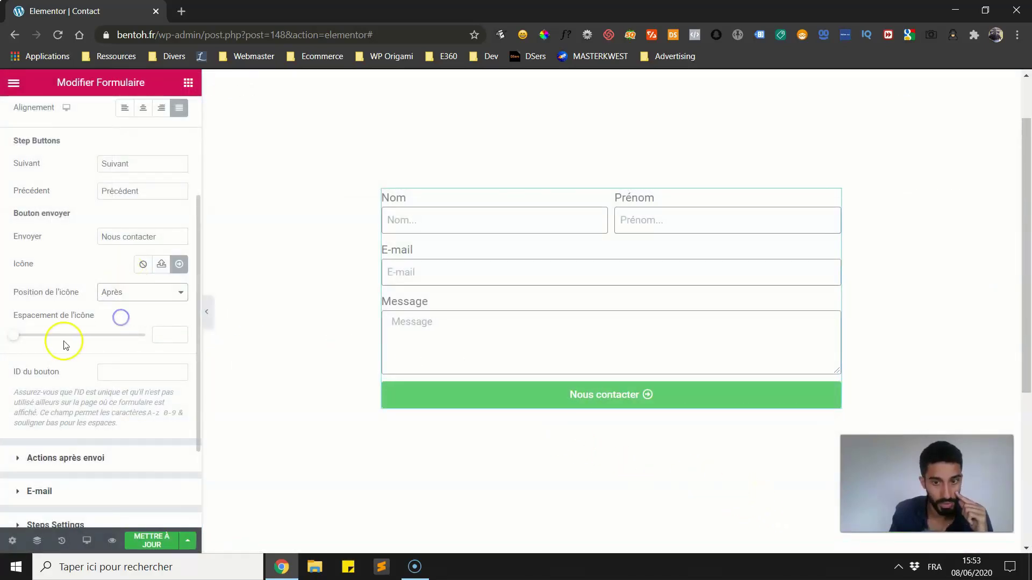
pyautogui.moveTo(13, 335)
pyautogui.mouseDown()
pyautogui.moveTo(46, 334)
pyautogui.moveTo(20, 333)
pyautogui.moveTo(31, 331)
pyautogui.mouseUp()
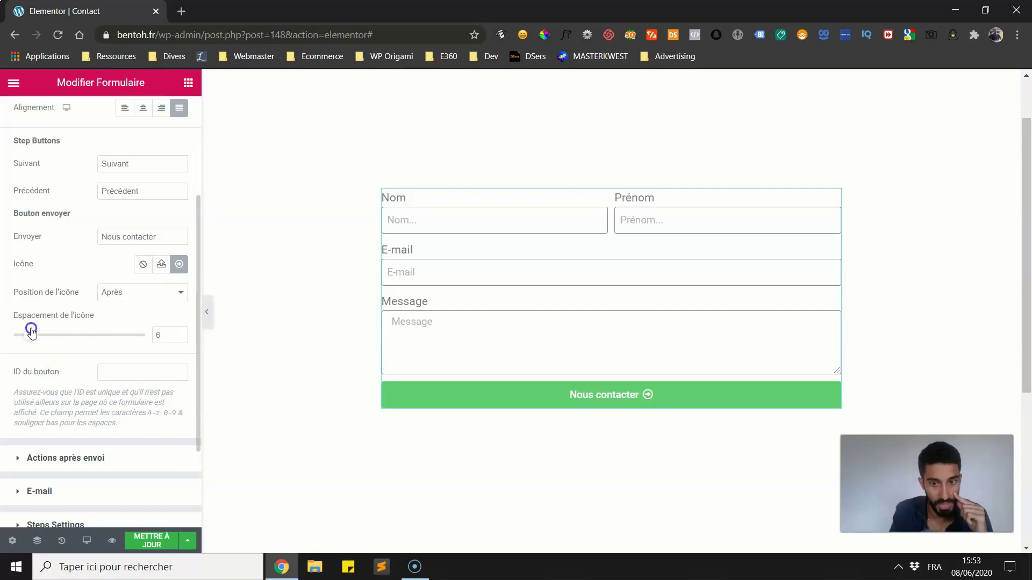
# Reopen the icon library for the submit button's icon
pyautogui.scroll(2, 92, 309)
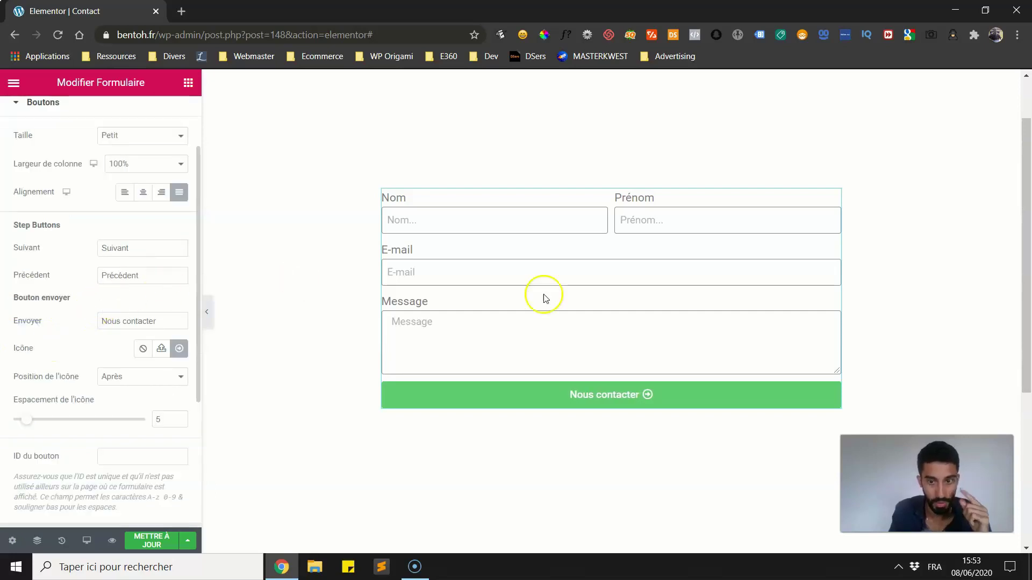
pyautogui.click(179, 348)
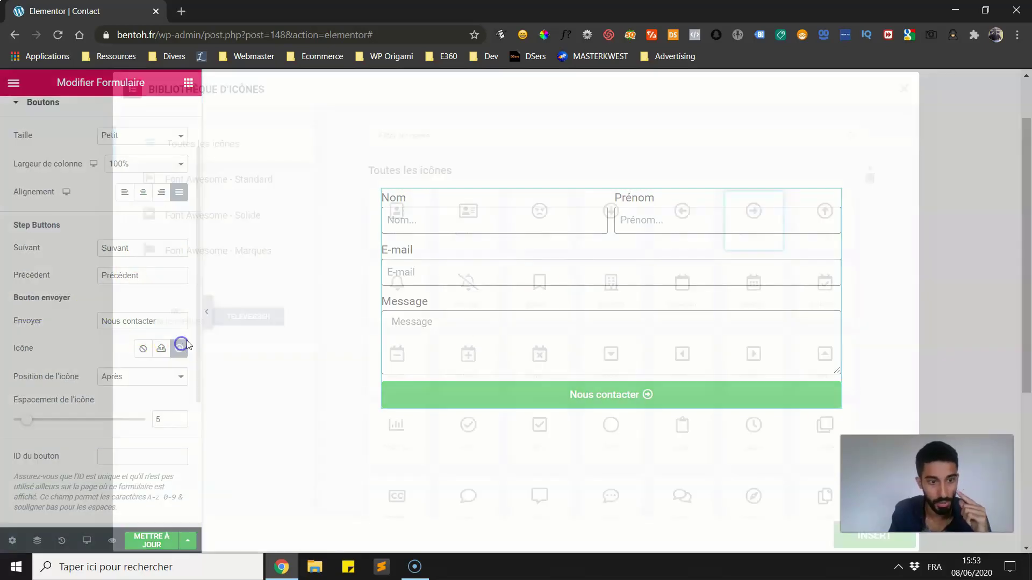
# Look through the icon library for the form's send button, and close it without choosing another icon
pyautogui.scroll(-2, 598, 318)
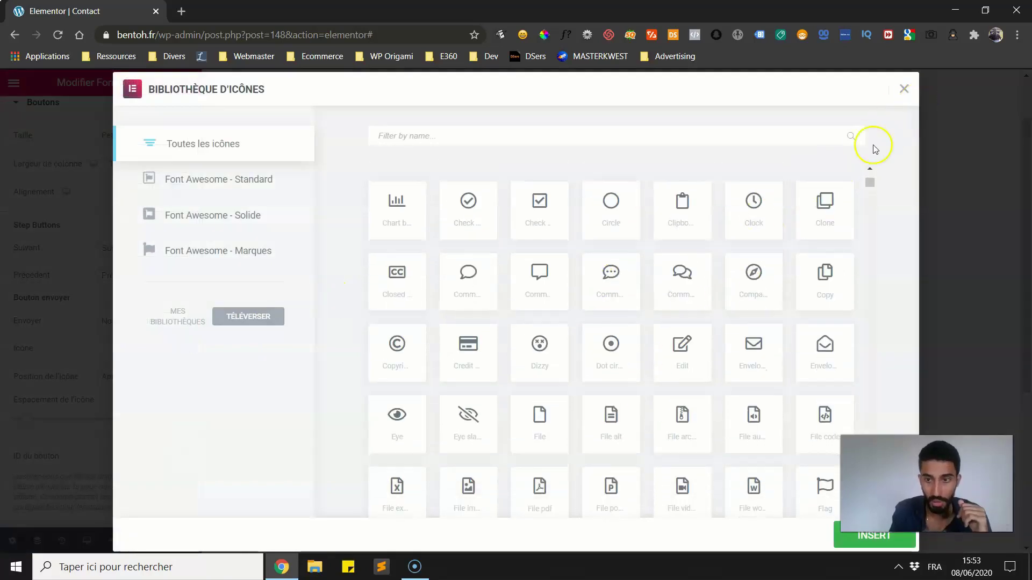
pyautogui.click(904, 89)
pyautogui.scroll(-2, 22, 301)
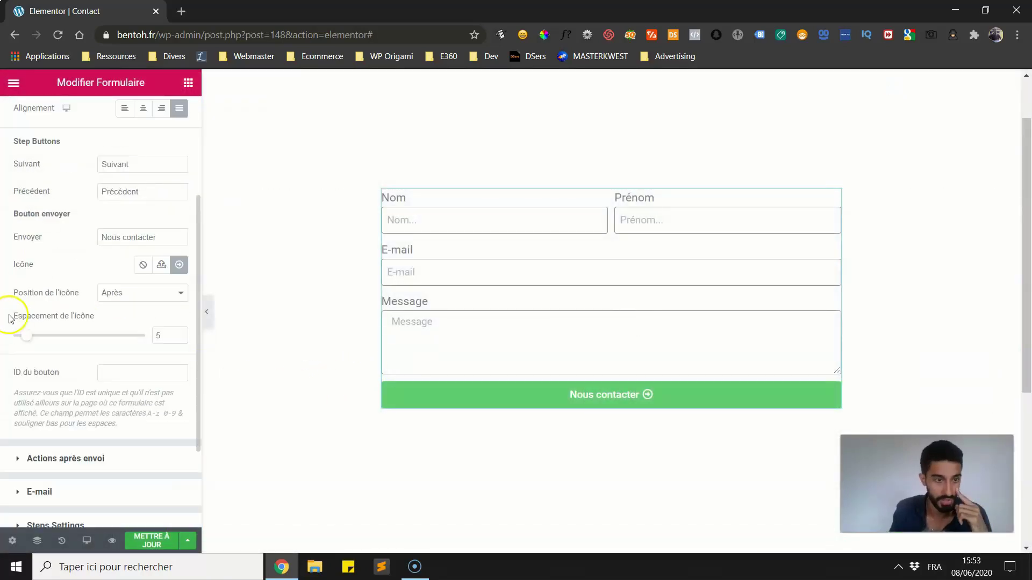
pyautogui.scroll(-3, 43, 341)
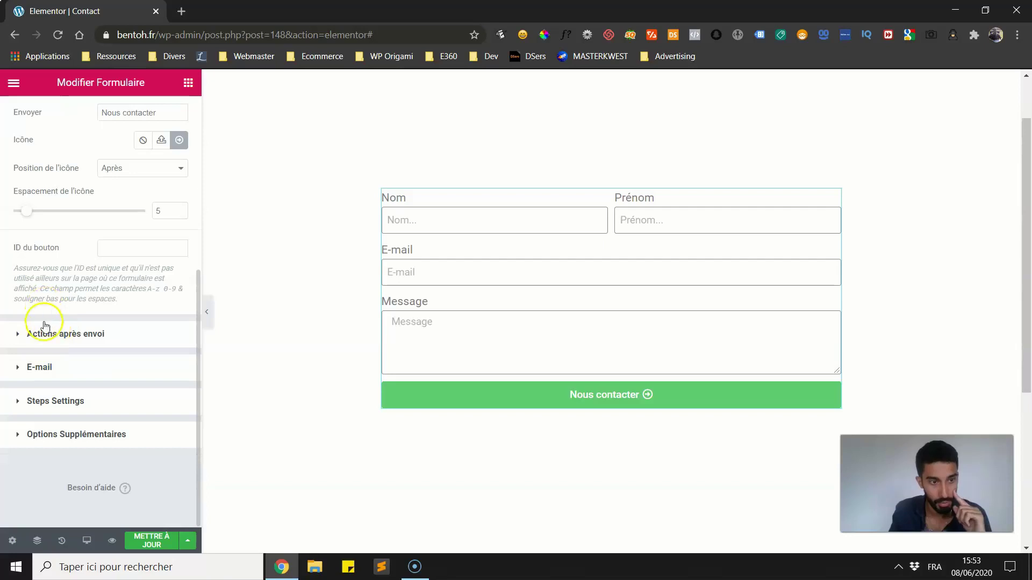
# Examine the form's Actions après envoi and E-mail settings, including the list of actions that can be added
pyautogui.click(42, 326)
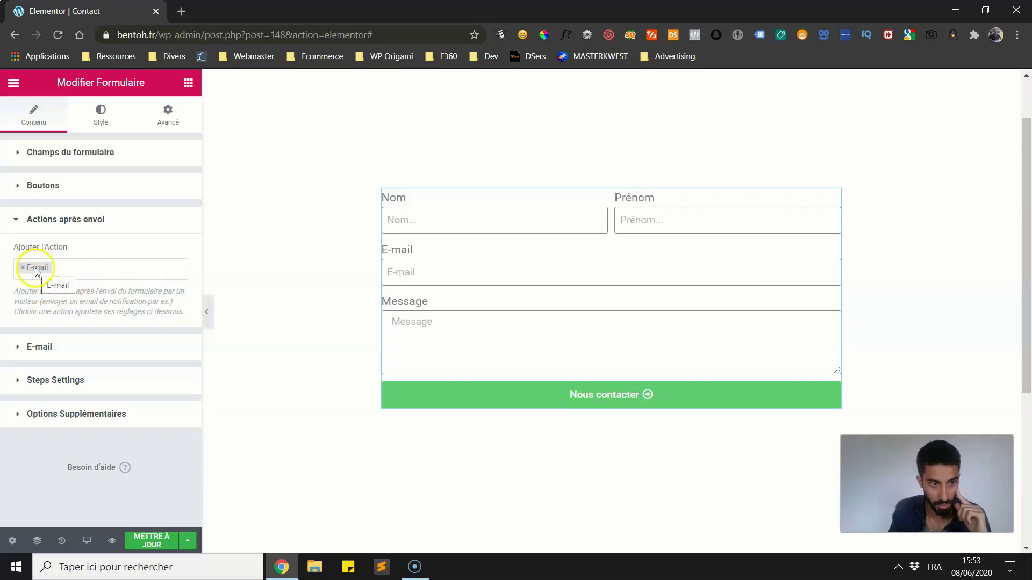
pyautogui.click(42, 349)
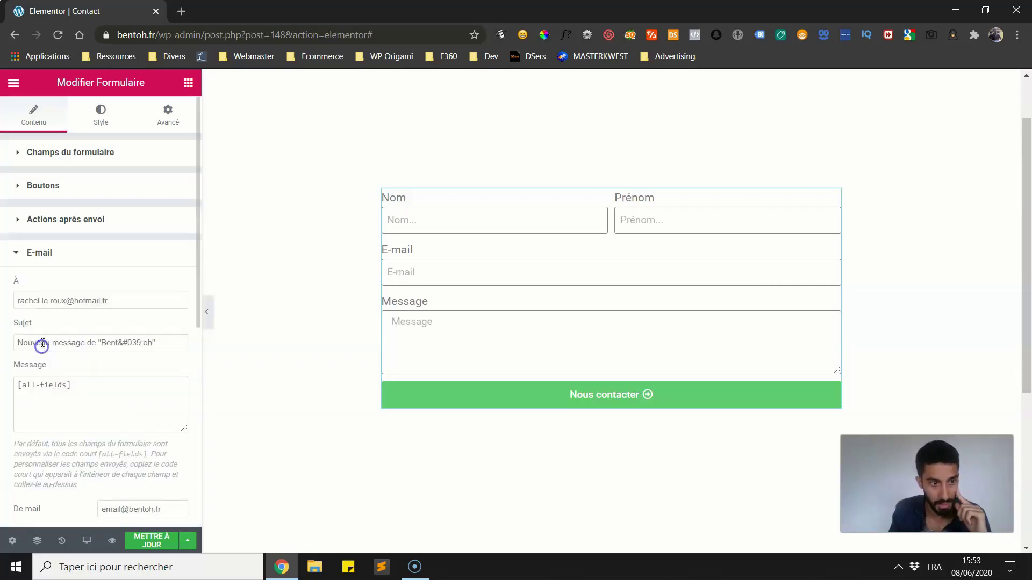
pyautogui.click(54, 254)
pyautogui.click(70, 221)
pyautogui.click(79, 268)
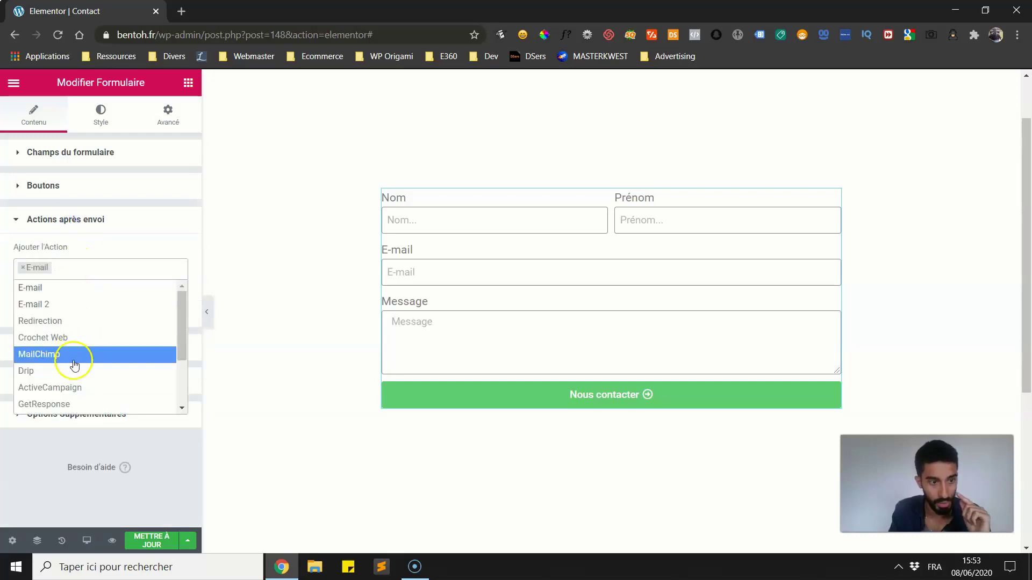
pyautogui.scroll(-2, 71, 331)
pyautogui.scroll(2, 72, 324)
pyautogui.click(5, 302)
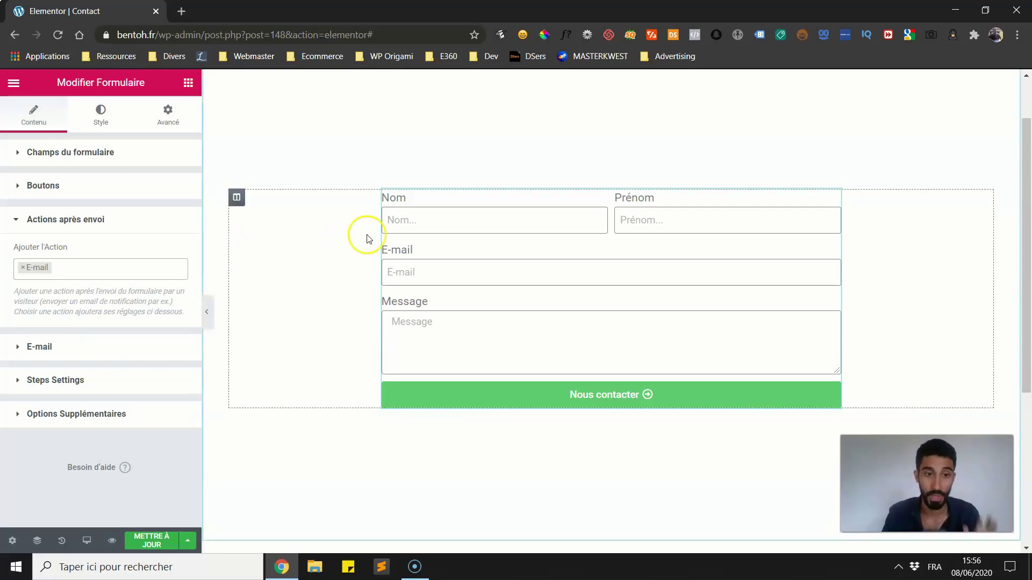
pyautogui.click(341, 182)
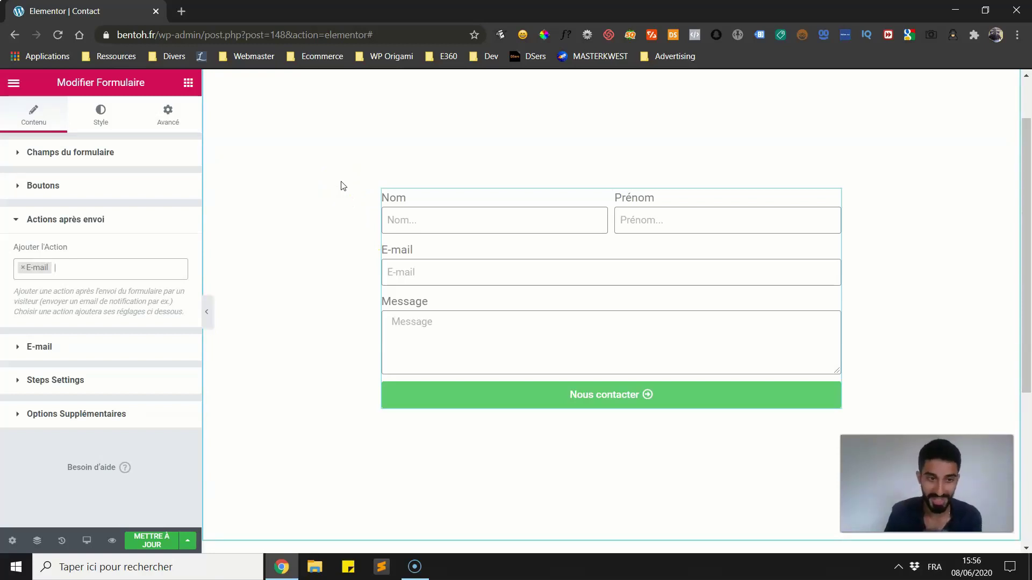
pyautogui.click(47, 469)
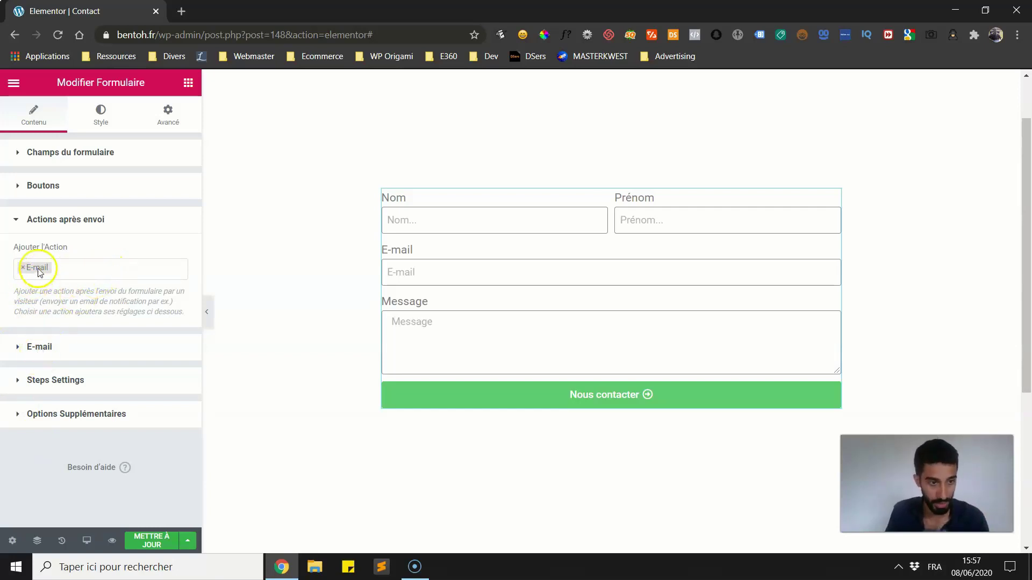
# Set the subject of the form's notification e-mail to "Nouveau message de votre site"
pyautogui.click(44, 344)
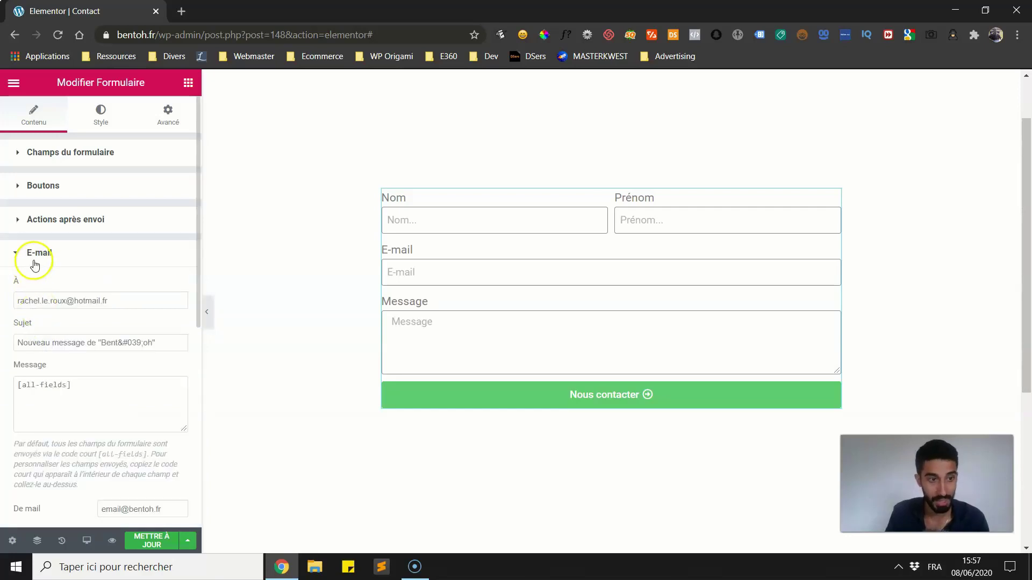
pyautogui.scroll(-2, 37, 263)
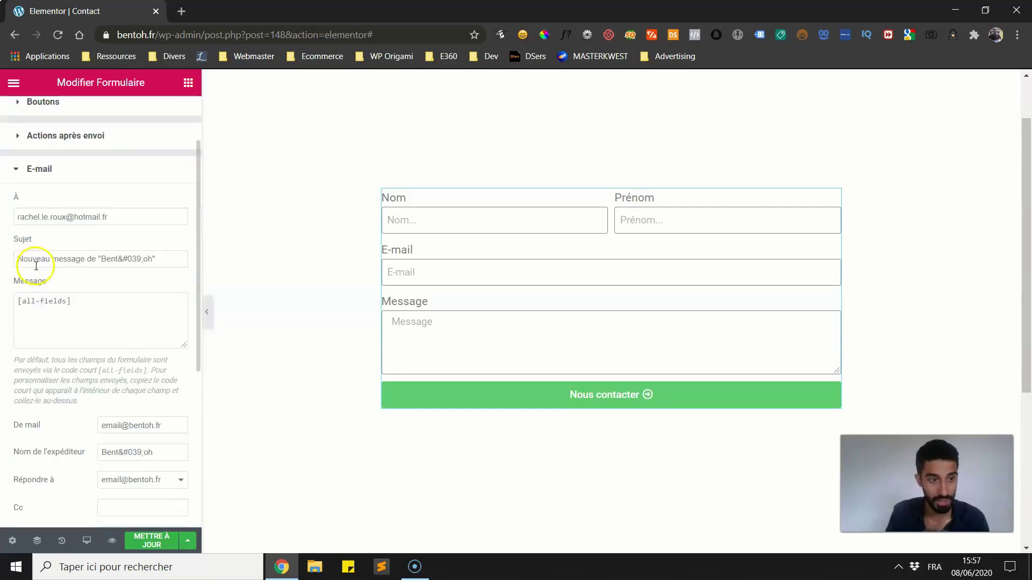
pyautogui.click(119, 239)
pyautogui.tripleClick(120, 217)
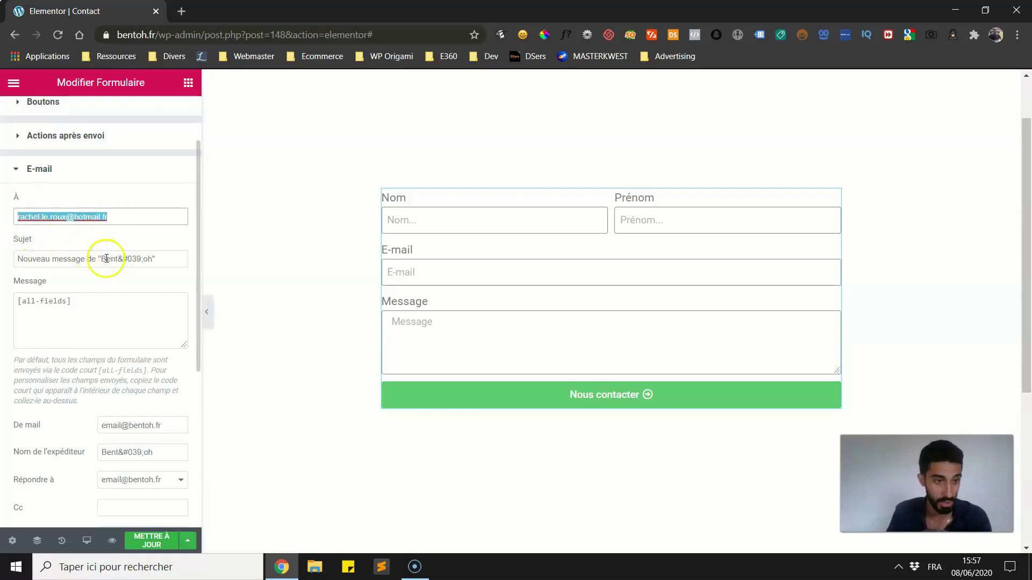
pyautogui.moveTo(169, 257); pyautogui.dragTo(96, 259)
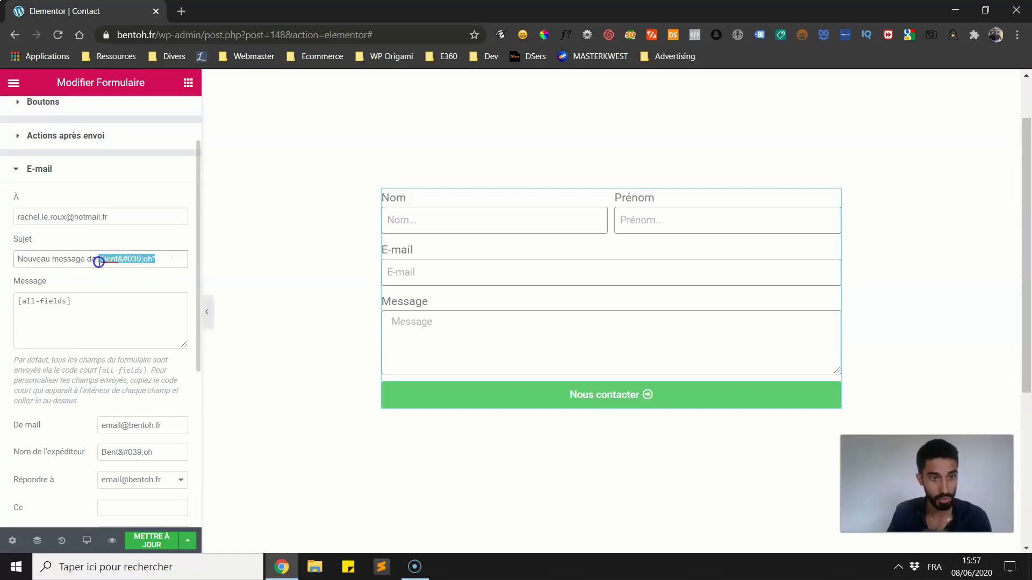
pyautogui.write('vore sitr')
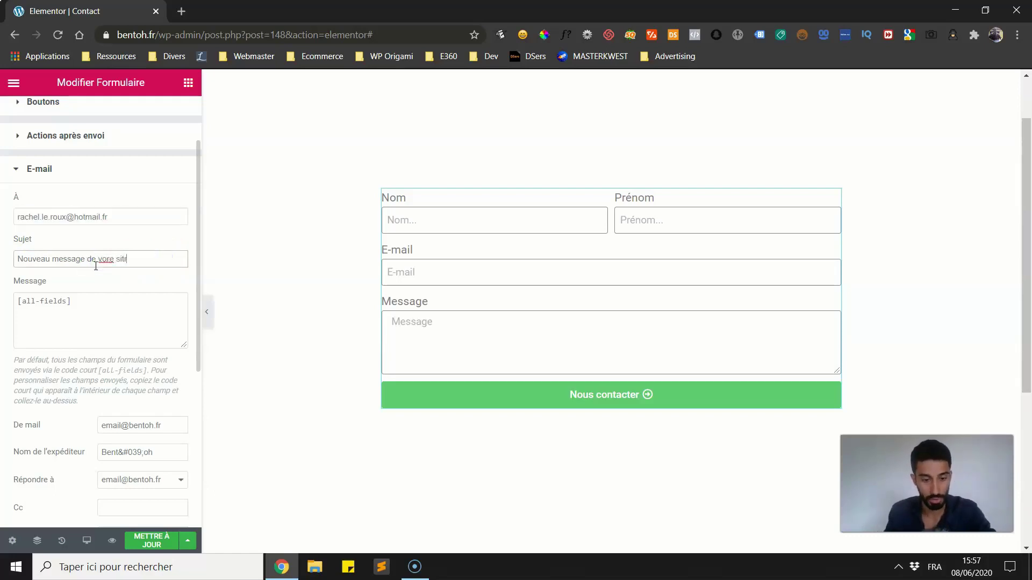
pyautogui.click(100, 275)
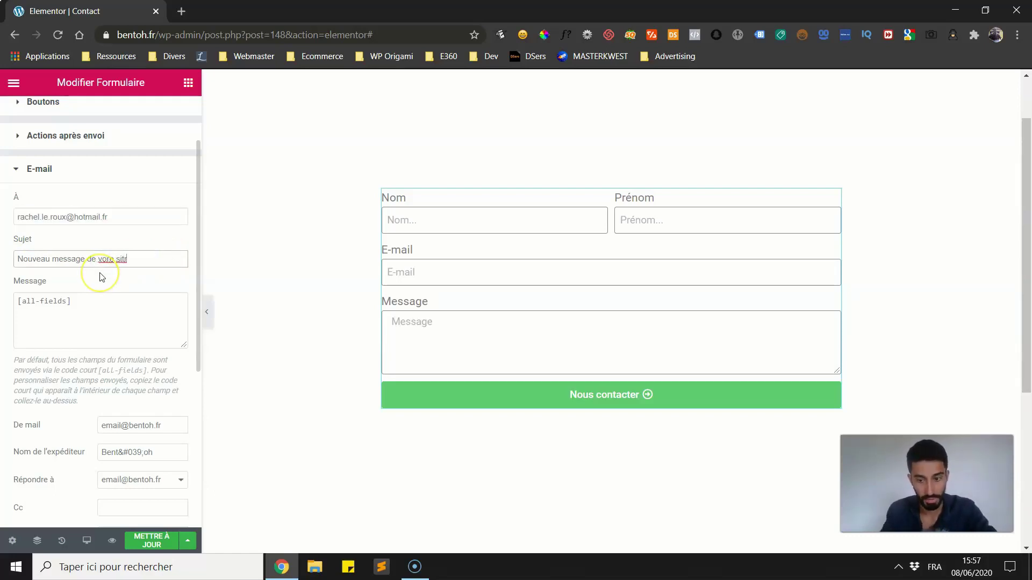
pyautogui.press('BackSpace')
pyautogui.write('e')
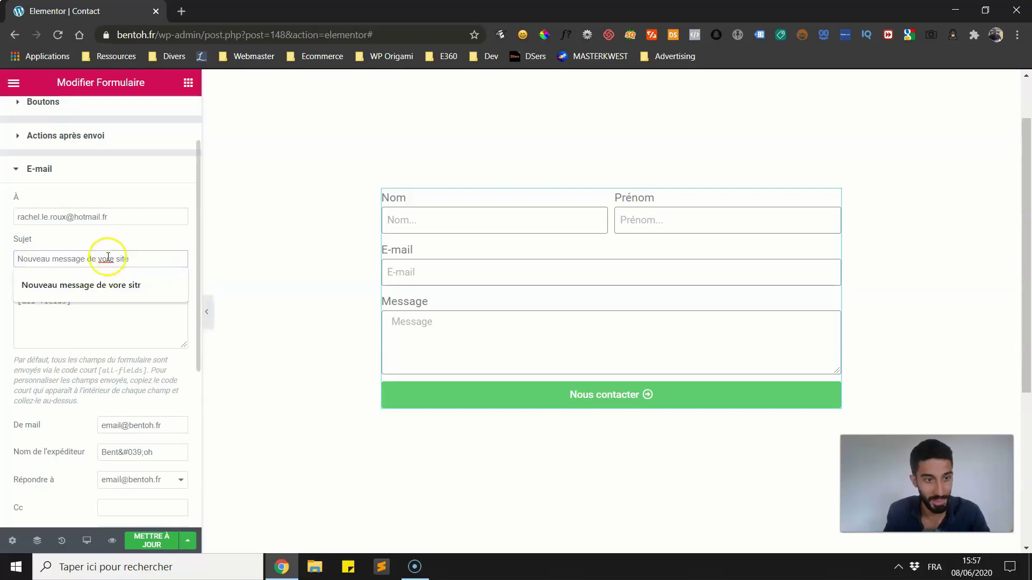
pyautogui.click(108, 256)
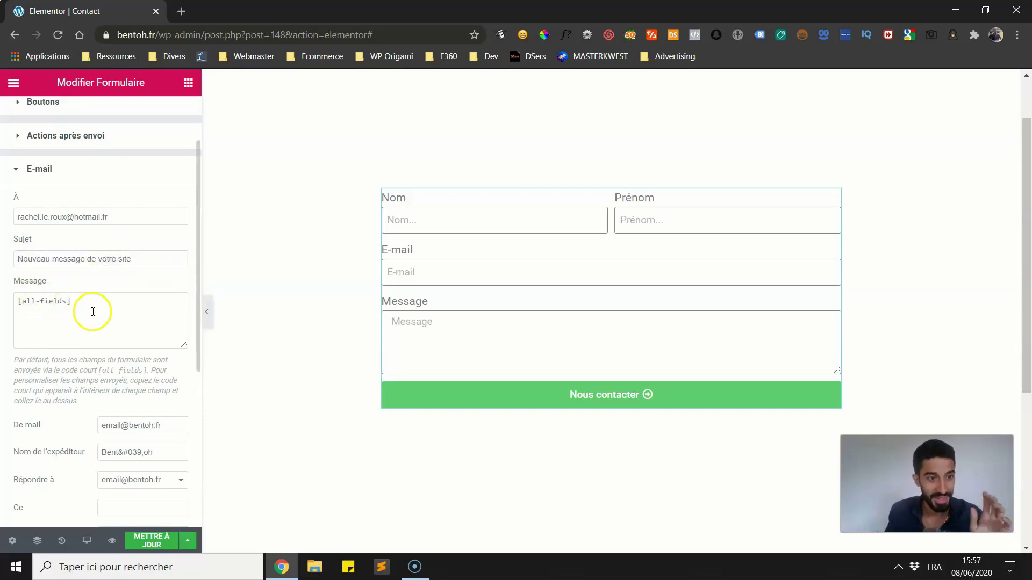
# Set the notification e-mail's Répondre à option to "E-mail champ"
pyautogui.scroll(-3, 81, 300)
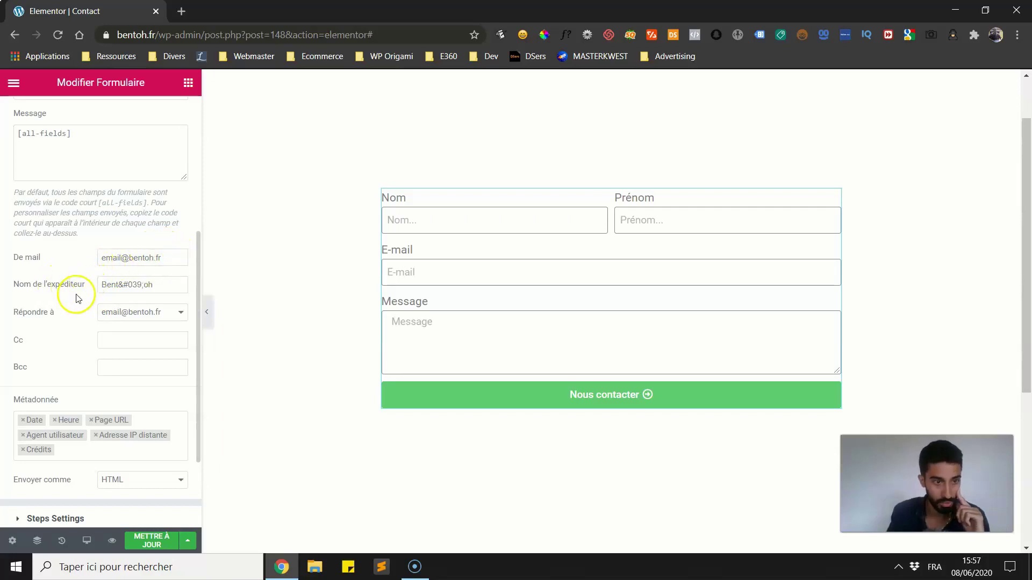
pyautogui.scroll(-2, 73, 289)
pyautogui.scroll(2, 62, 277)
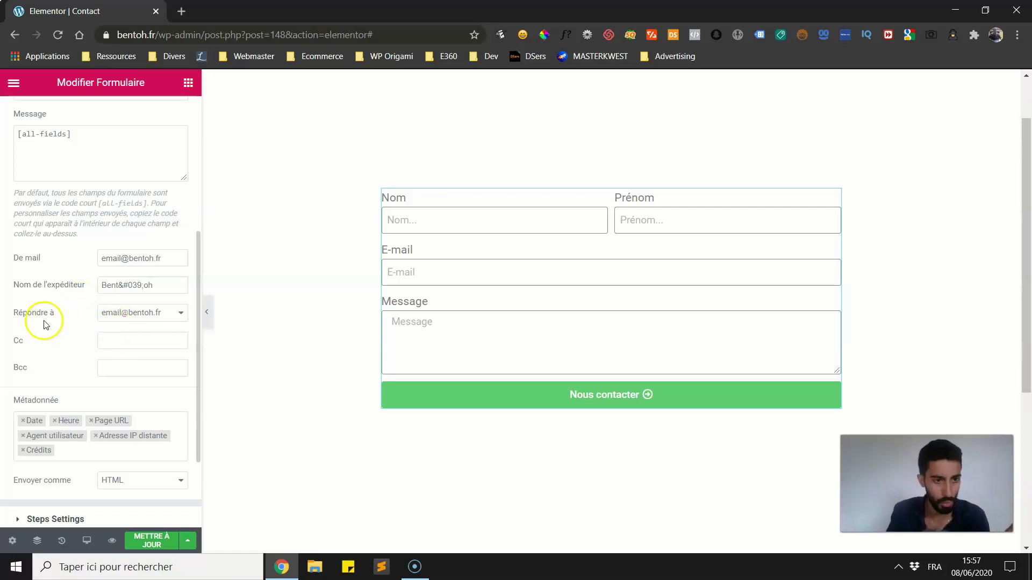
pyautogui.moveTo(18, 315); pyautogui.dragTo(32, 314)
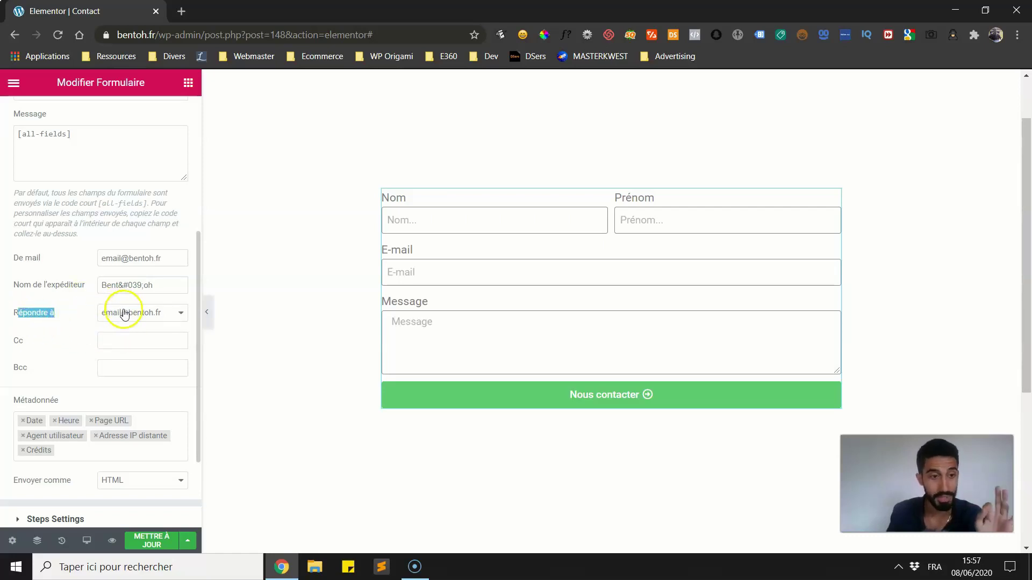
pyautogui.click(76, 313)
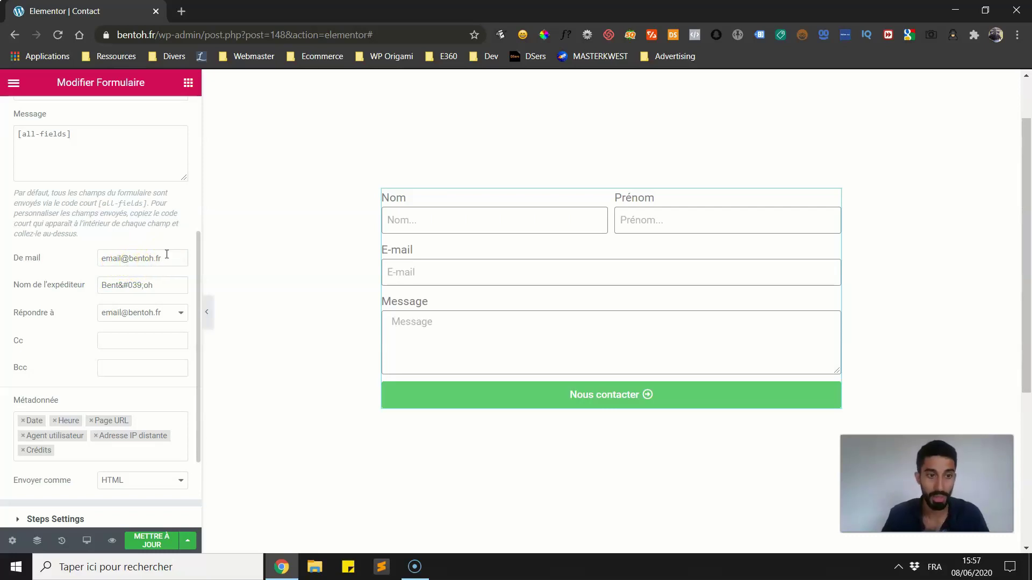
pyautogui.click(103, 318)
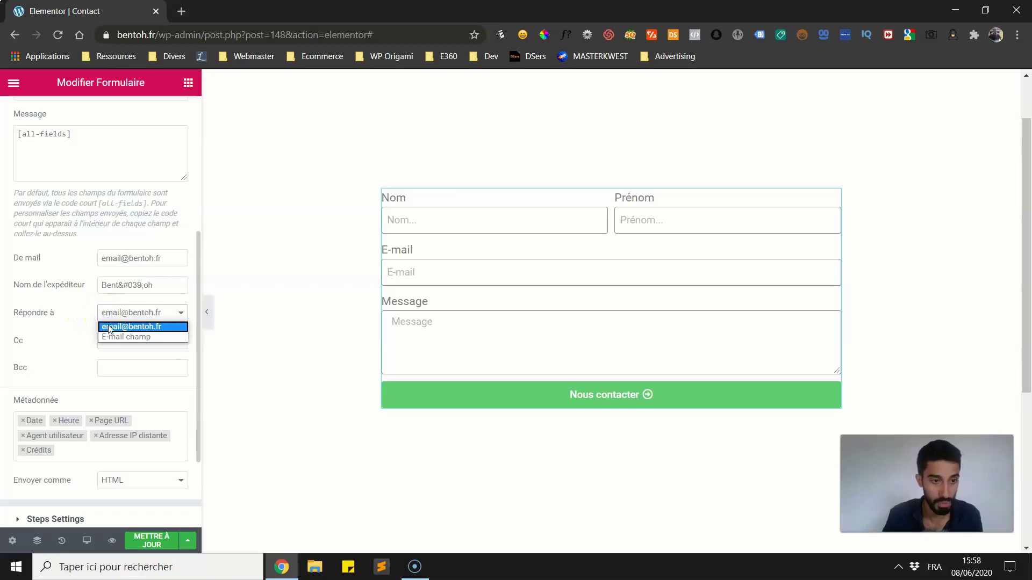
pyautogui.click(108, 337)
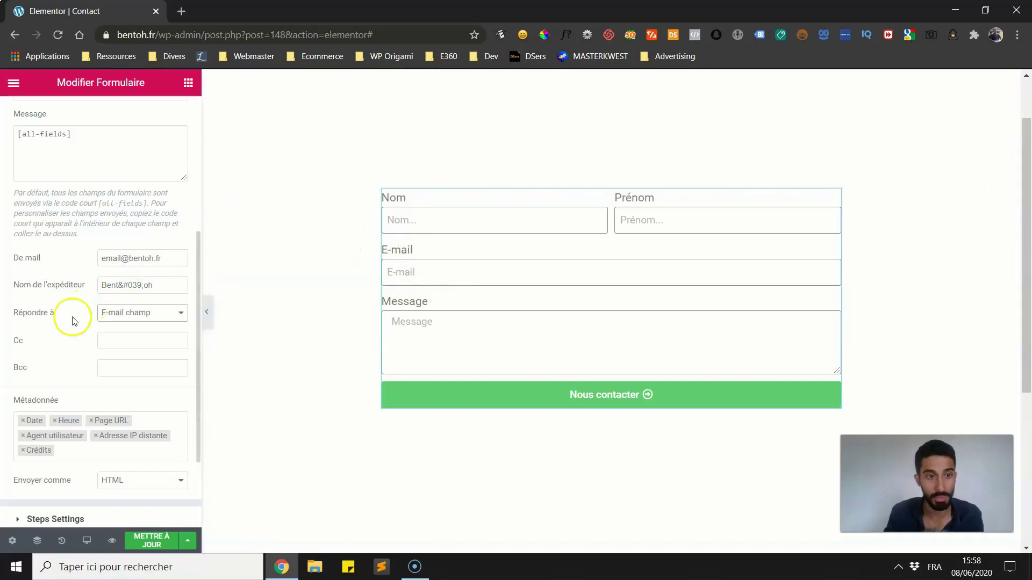
pyautogui.click(111, 314)
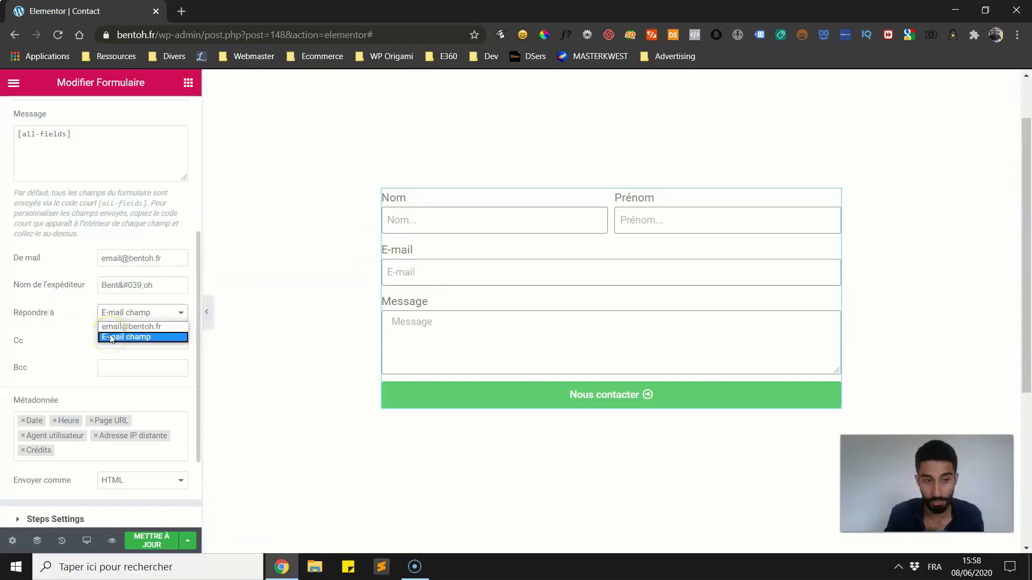
pyautogui.click(111, 338)
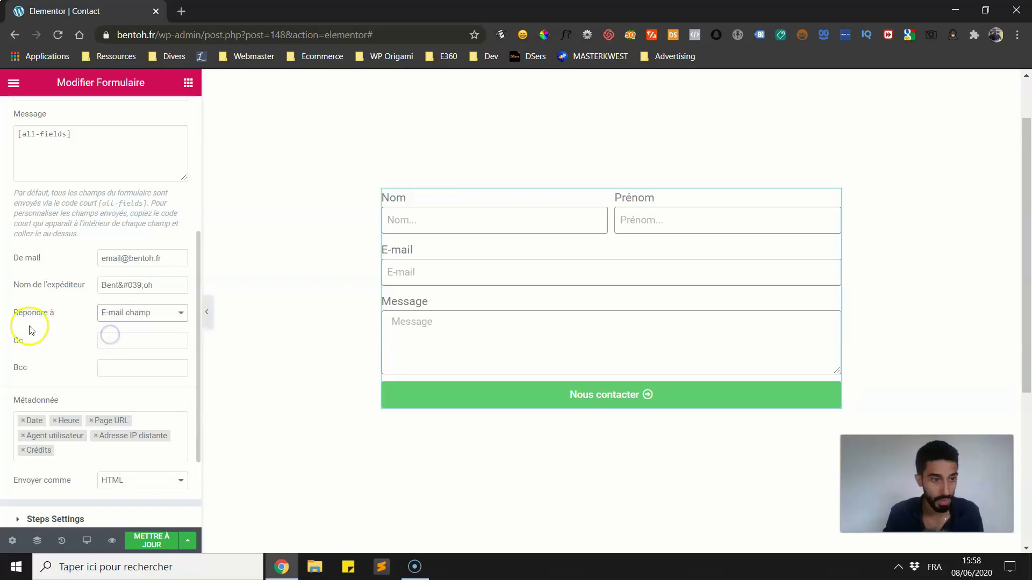
# Remove Agent utilisateur, Adresse IP distante and Crédits from the notification e-mail's metadata
pyautogui.scroll(-3, 12, 339)
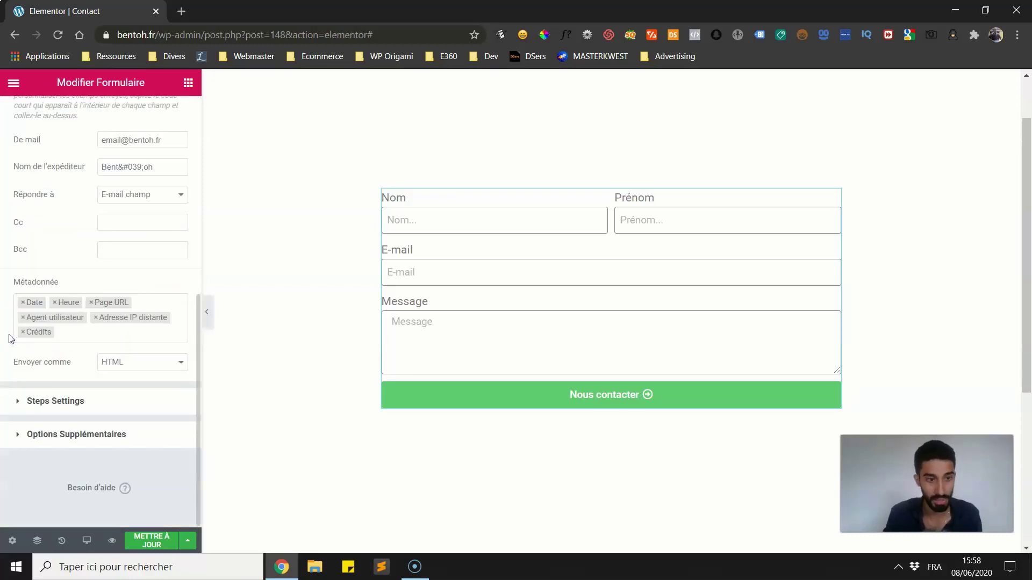
pyautogui.scroll(2, 12, 339)
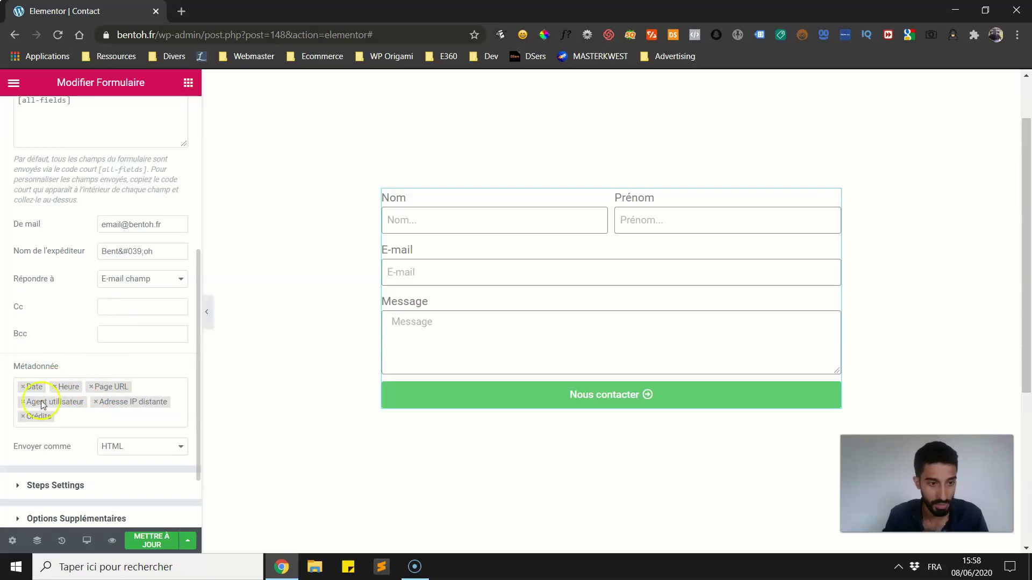
pyautogui.click(24, 403)
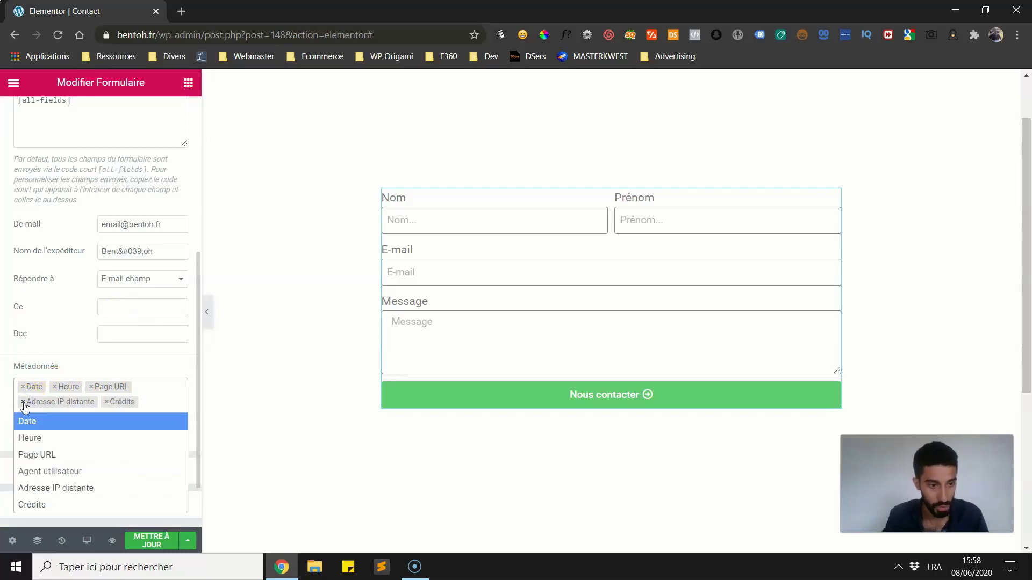
pyautogui.click(23, 403)
pyautogui.click(135, 388)
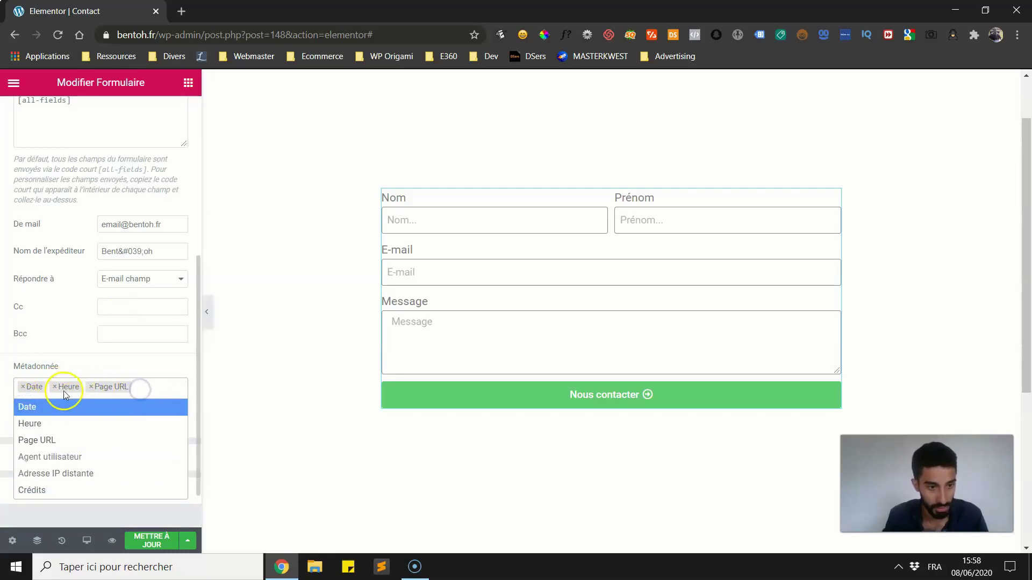
pyautogui.click(161, 377)
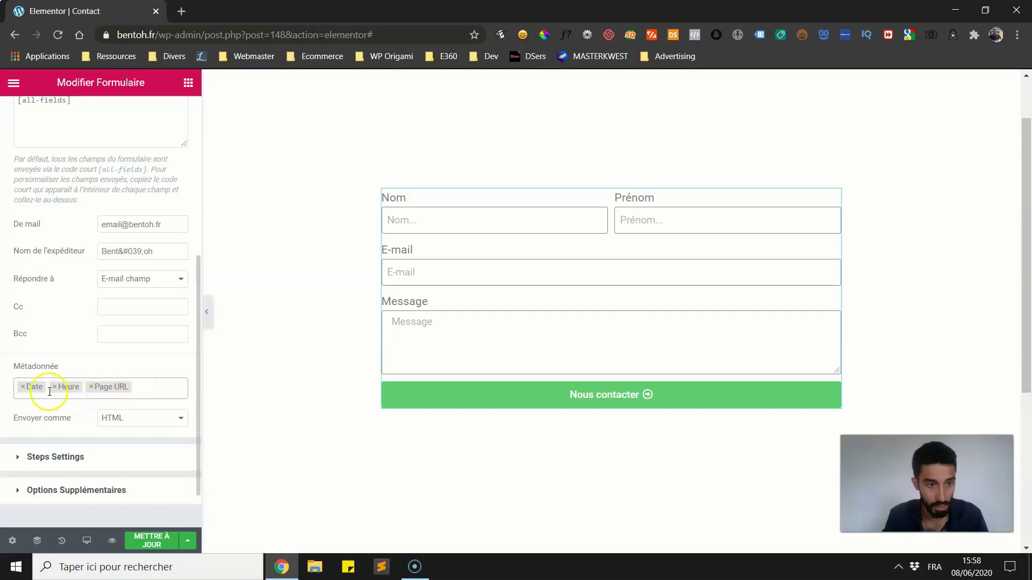
# Review the form's E-mail settings from the recipient to the sending format, including the reply-to choices
pyautogui.scroll(3, 34, 410)
pyautogui.scroll(-4, 114, 379)
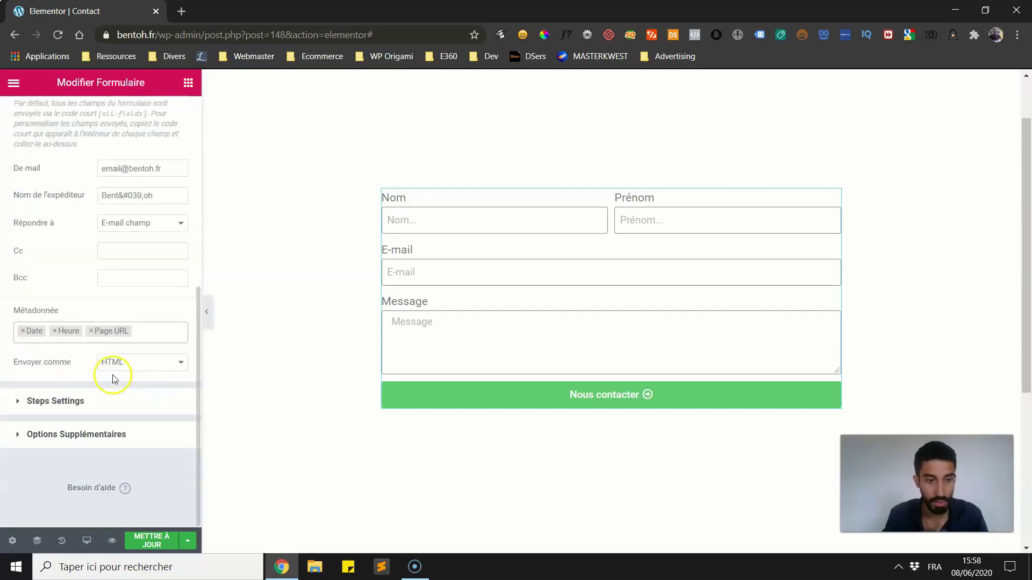
pyautogui.scroll(6, 50, 361)
pyautogui.scroll(-4, 106, 356)
pyautogui.click(140, 310)
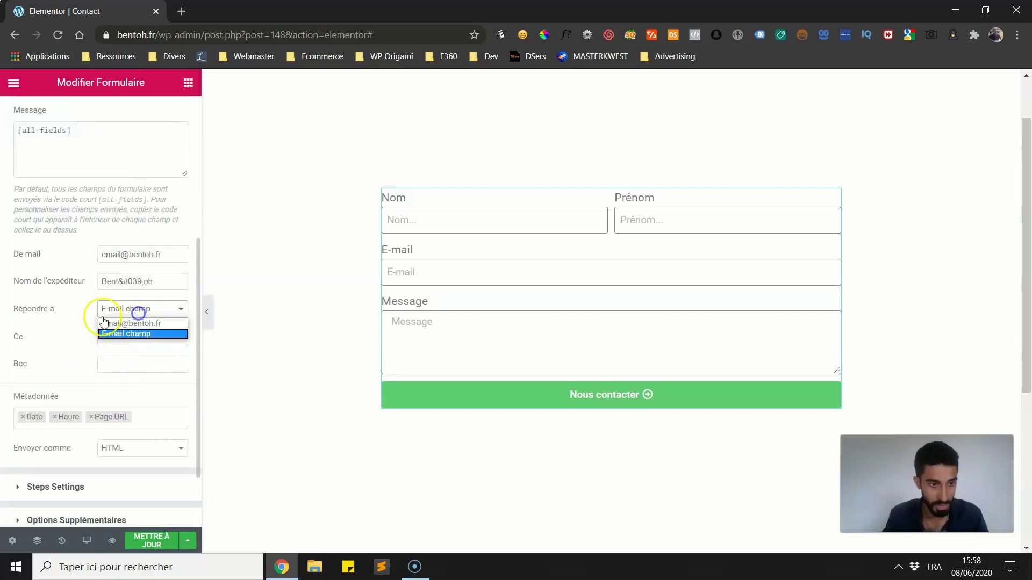
pyautogui.click(110, 333)
pyautogui.scroll(3, 32, 253)
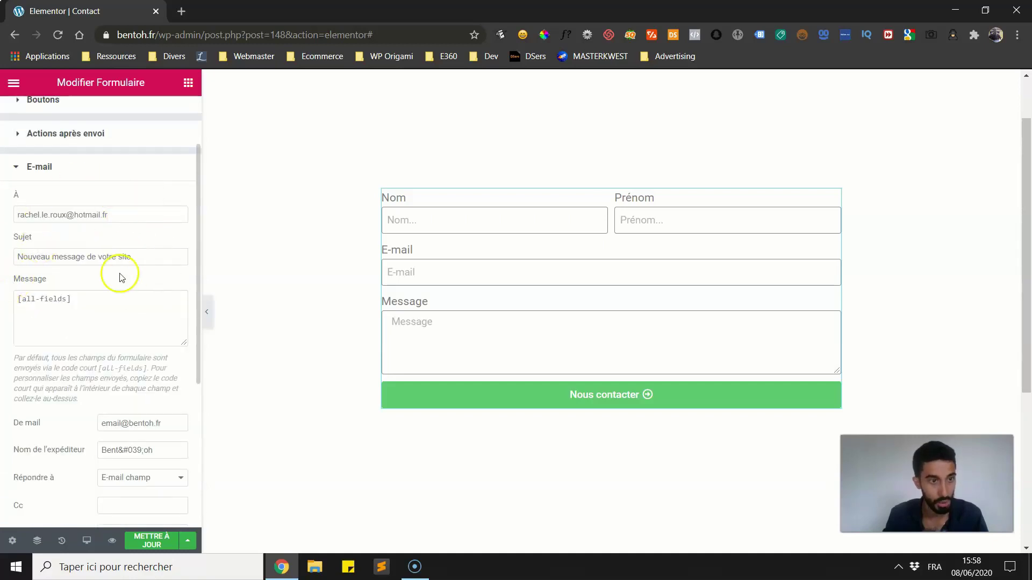
pyautogui.scroll(-2, 64, 236)
pyautogui.scroll(2, 43, 199)
pyautogui.click(42, 168)
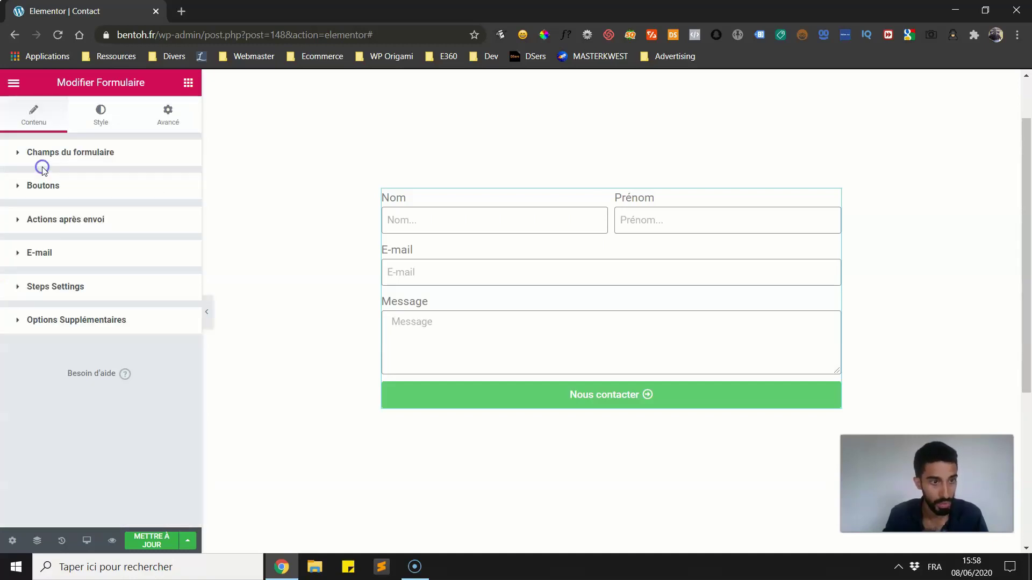
pyautogui.click(60, 220)
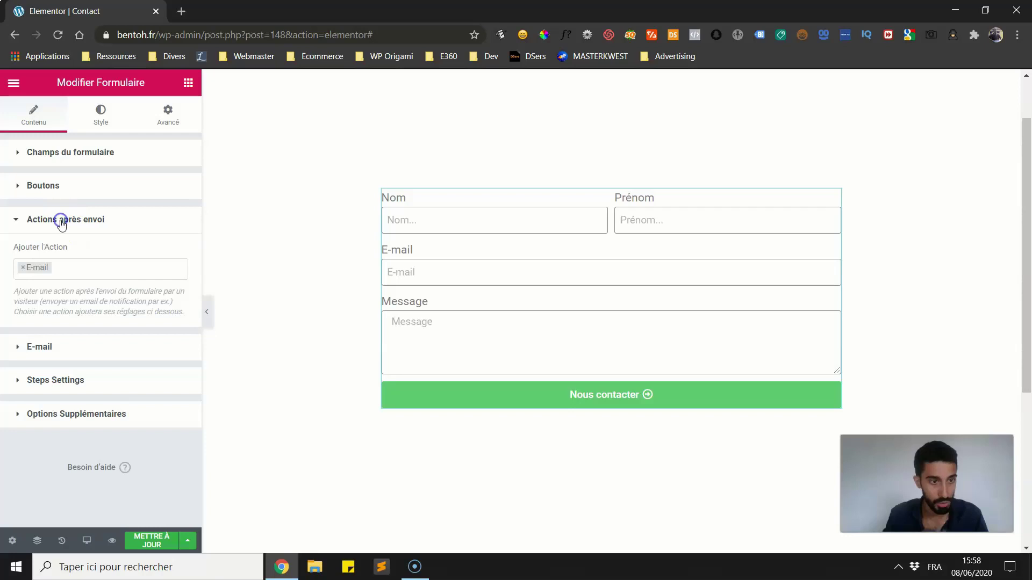
pyautogui.click(63, 267)
pyautogui.click(56, 227)
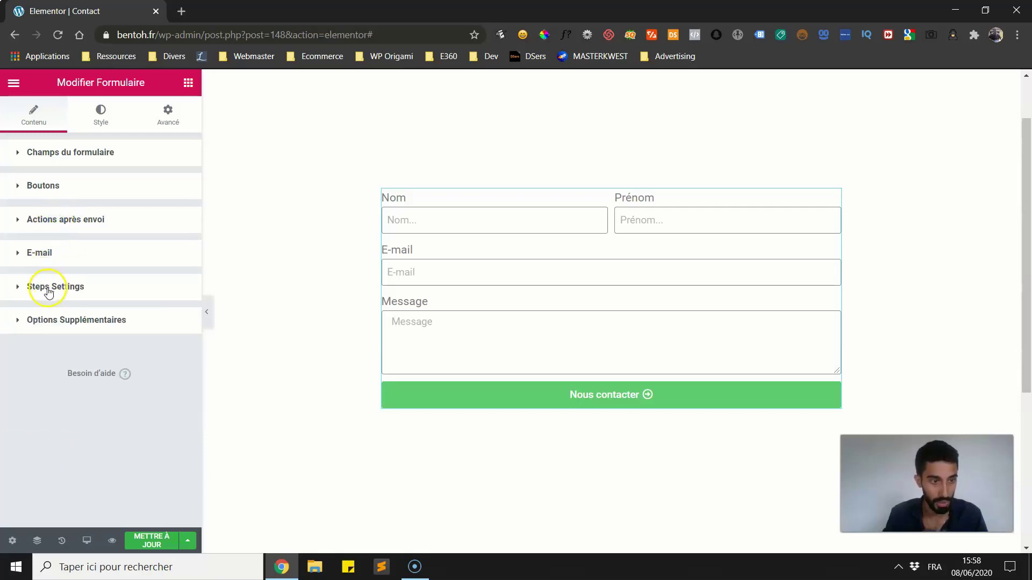
# Turn on Messages personnalisés in the form's Options Supplémentaires
pyautogui.click(35, 323)
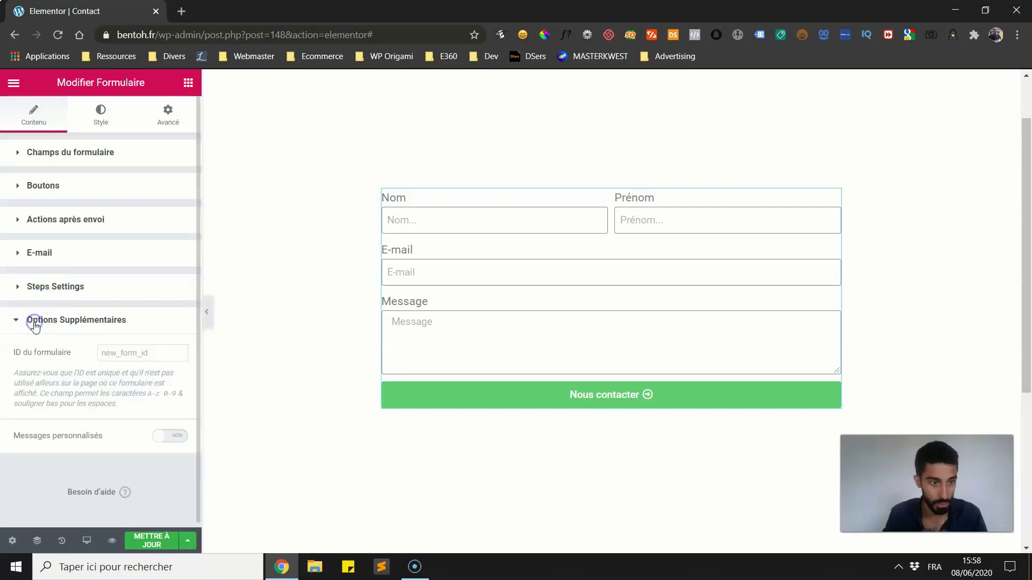
pyautogui.click(176, 431)
pyautogui.scroll(-3, 83, 418)
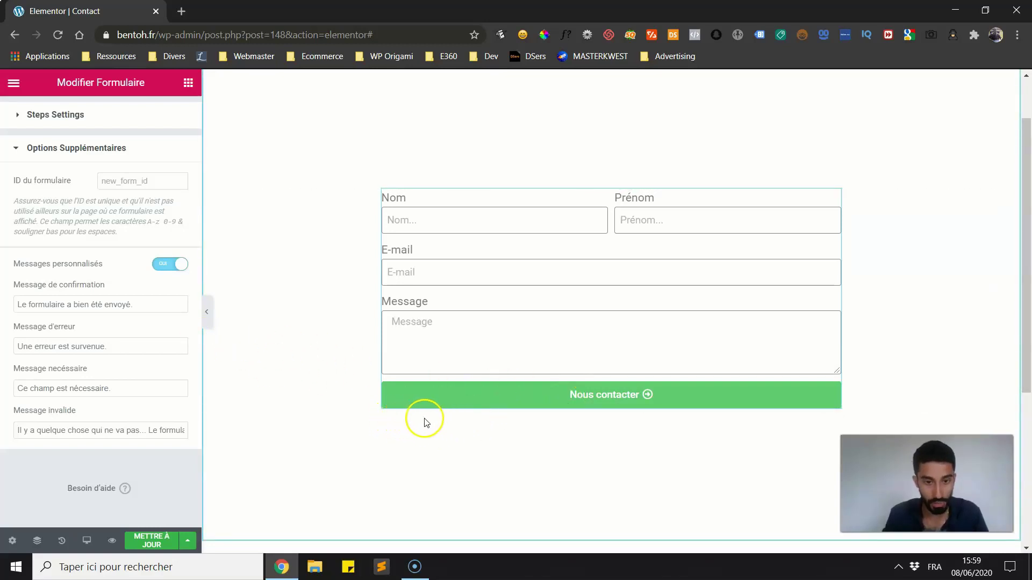
# Replace the form's custom confirmation message with "Merci, nous vous"
pyautogui.moveTo(149, 304); pyautogui.dragTo(14, 317)
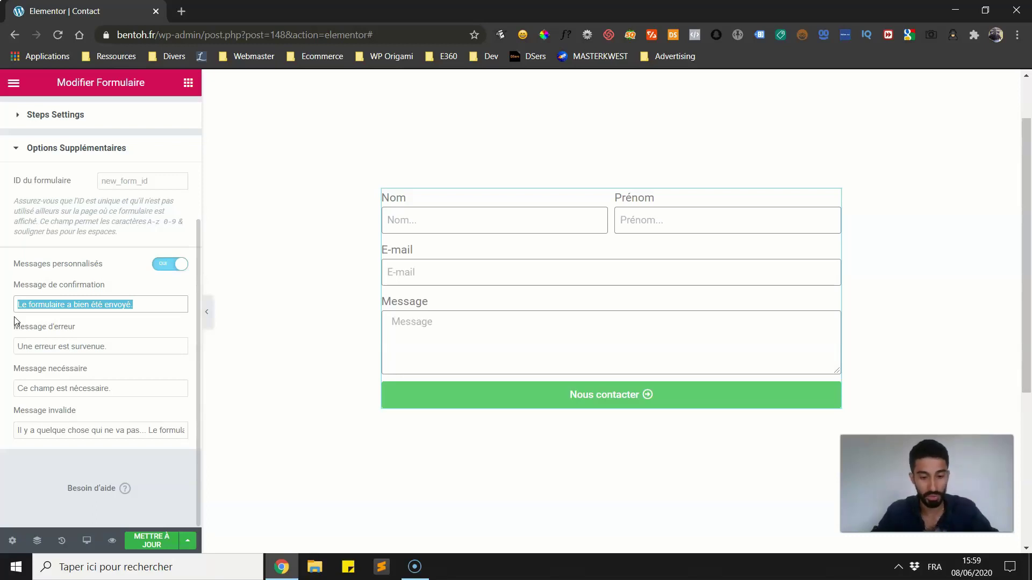
pyautogui.write('Merci, nous vous')
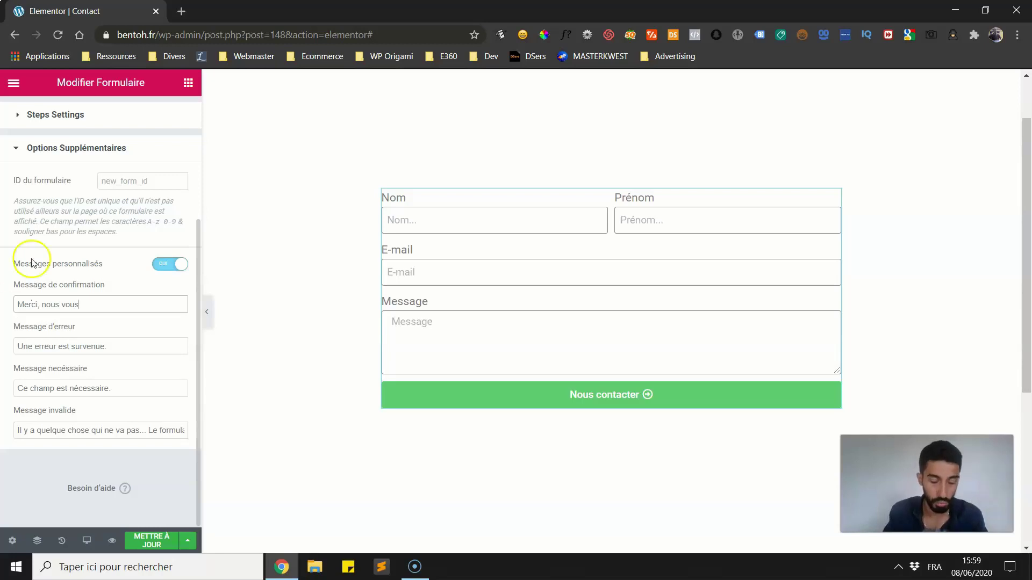
pyautogui.tripleClick(108, 346)
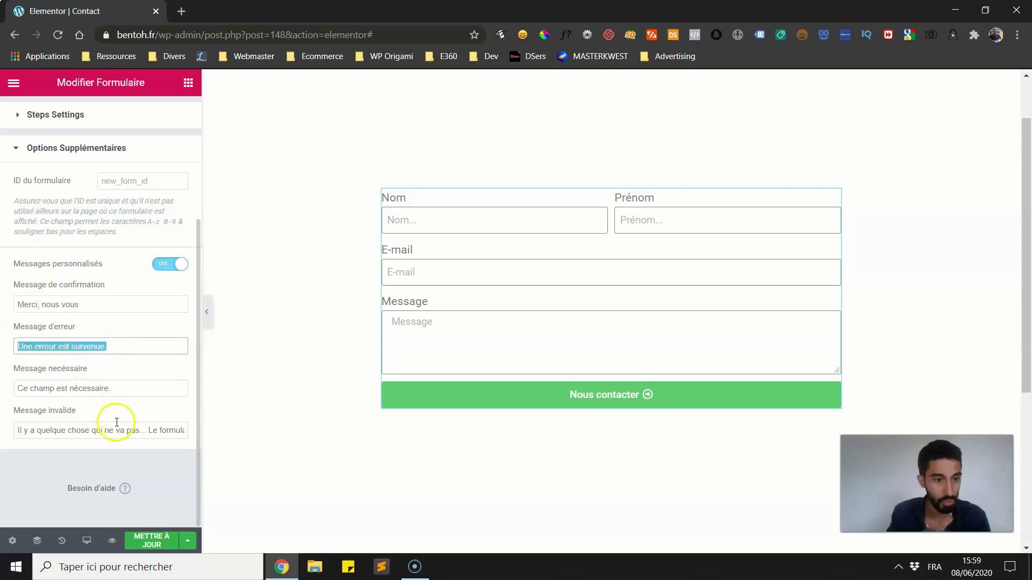
pyautogui.moveTo(75, 304); pyautogui.dragTo(2, 302)
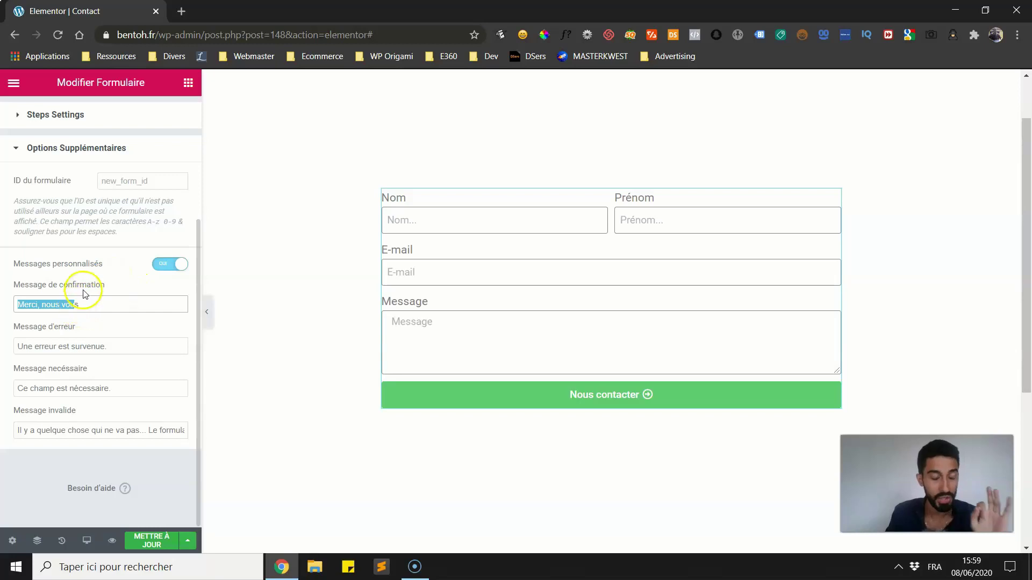
pyautogui.click(107, 278)
pyautogui.scroll(2, 80, 172)
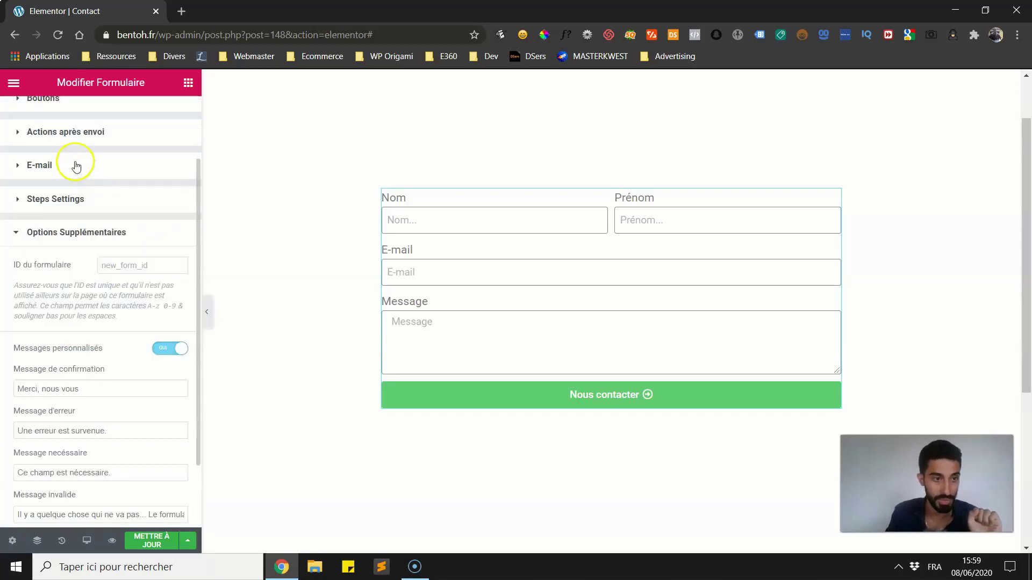
# Add Redirection to the form's actions after submission, alongside the existing E-mail action
pyautogui.click(70, 233)
pyautogui.click(39, 254)
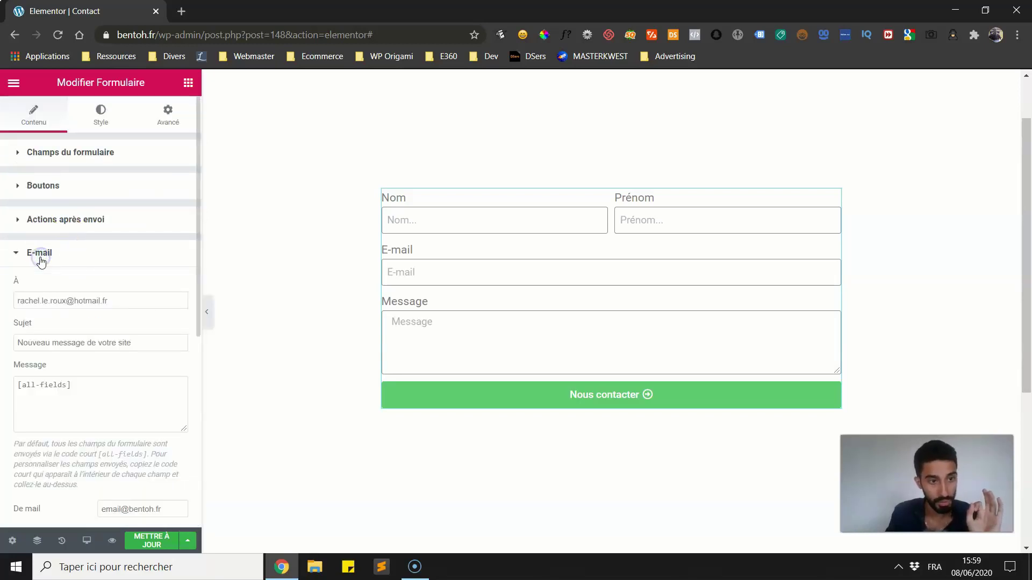
pyautogui.click(61, 215)
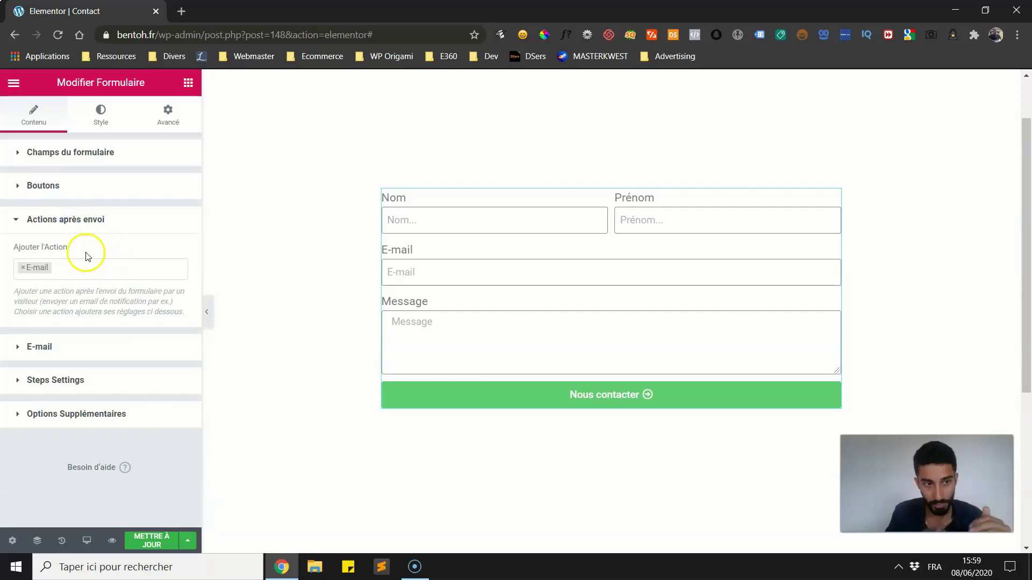
pyautogui.click(72, 266)
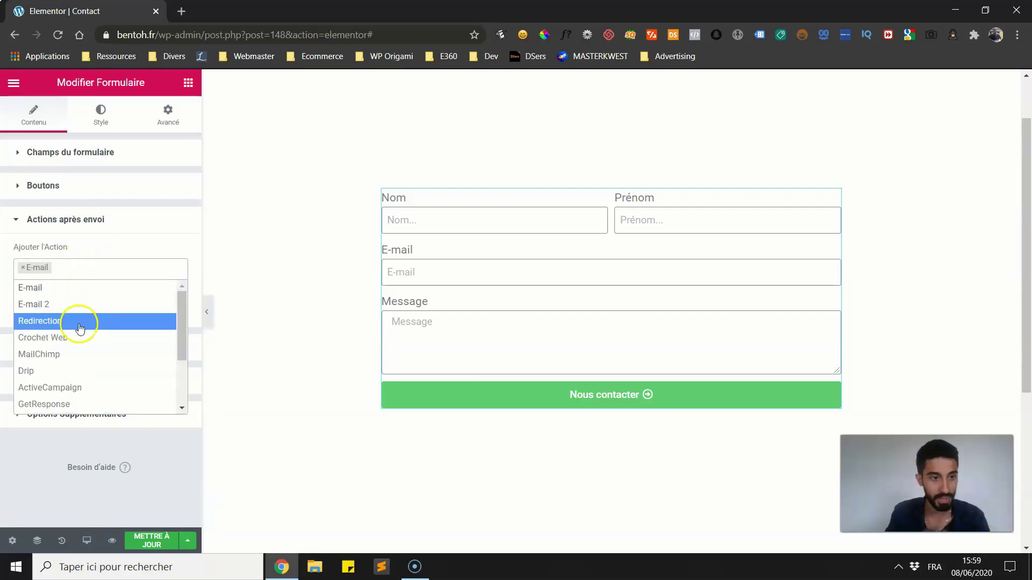
pyautogui.scroll(-3, 69, 344)
pyautogui.scroll(3, 59, 336)
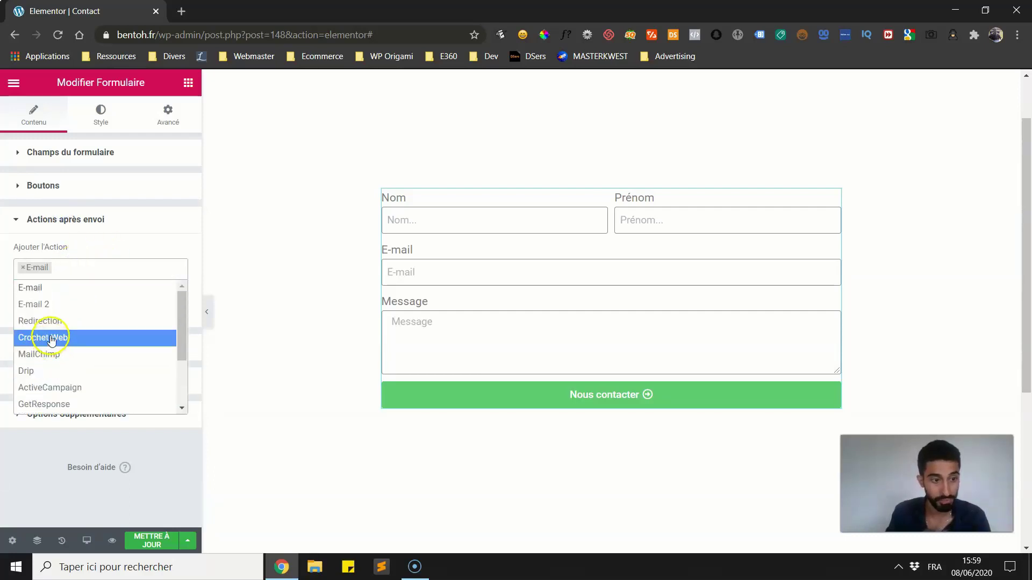
pyautogui.click(53, 321)
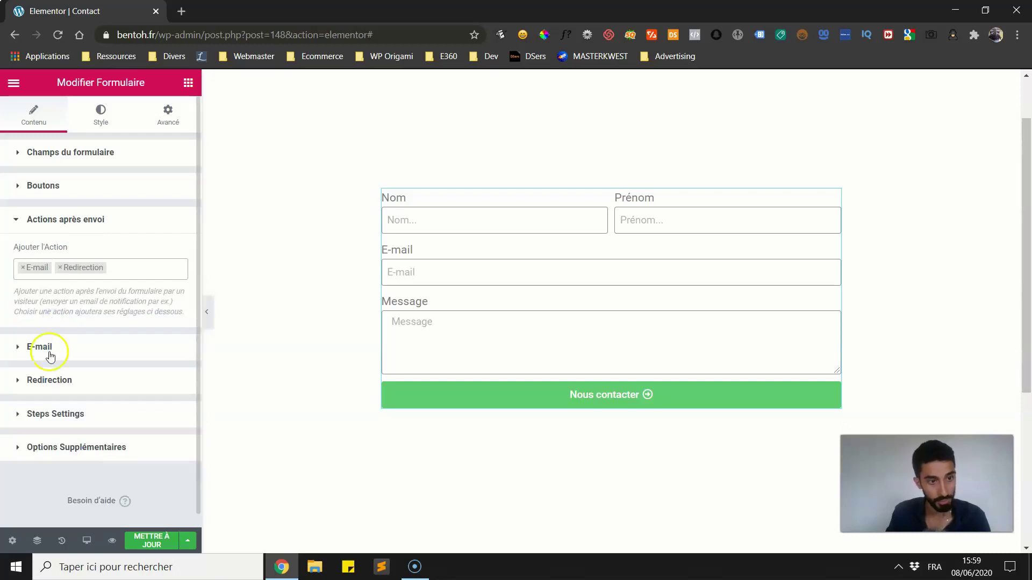
# Look over the Redirection destination setting and the form's custom confirmation message
pyautogui.click(35, 380)
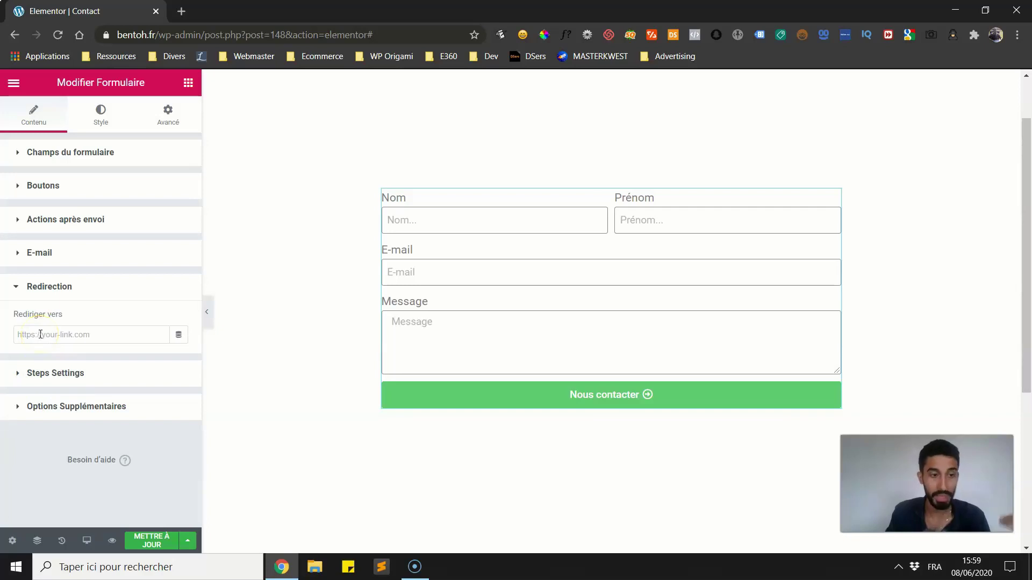
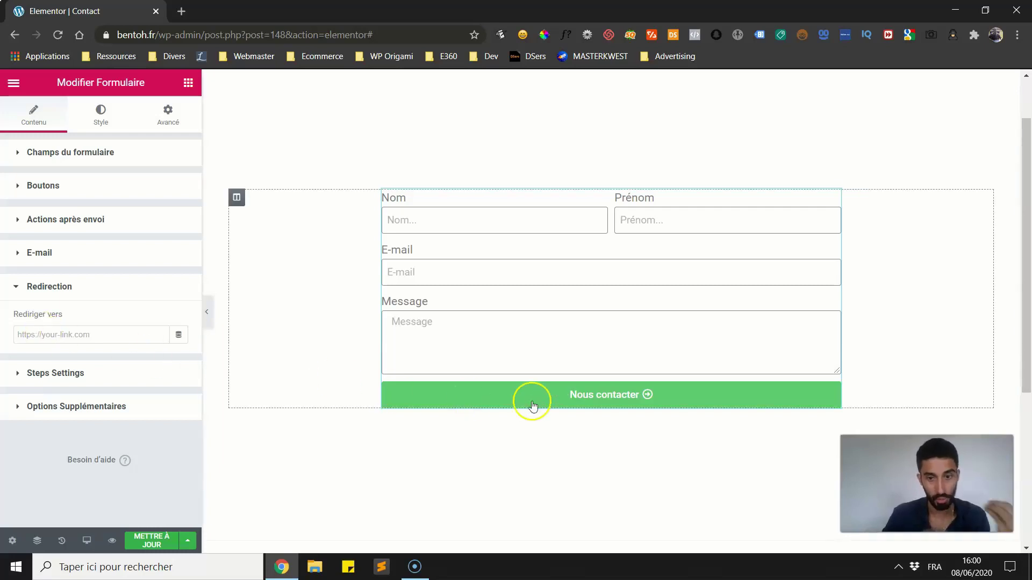
pyautogui.click(82, 412)
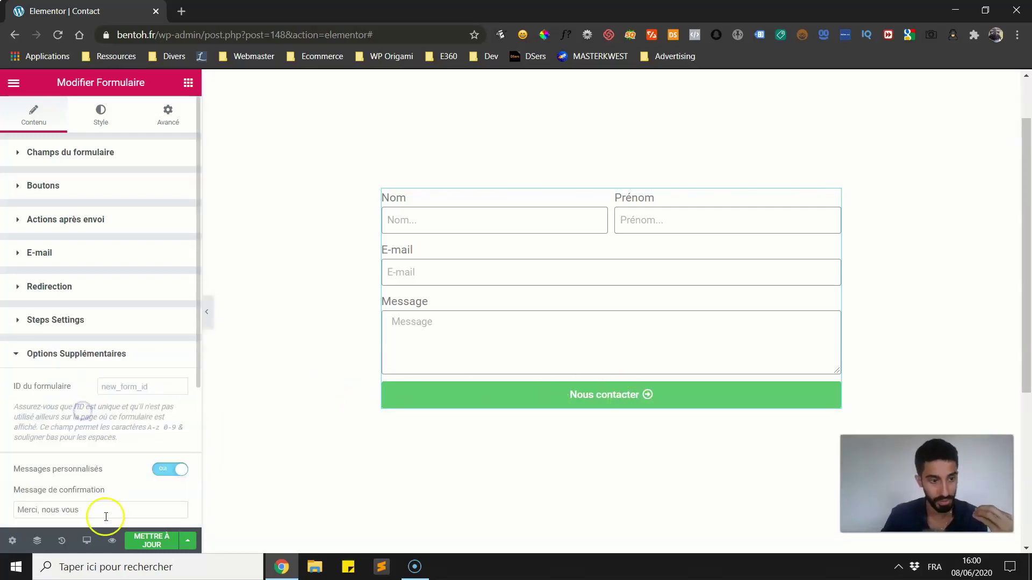
pyautogui.click(40, 353)
pyautogui.click(53, 290)
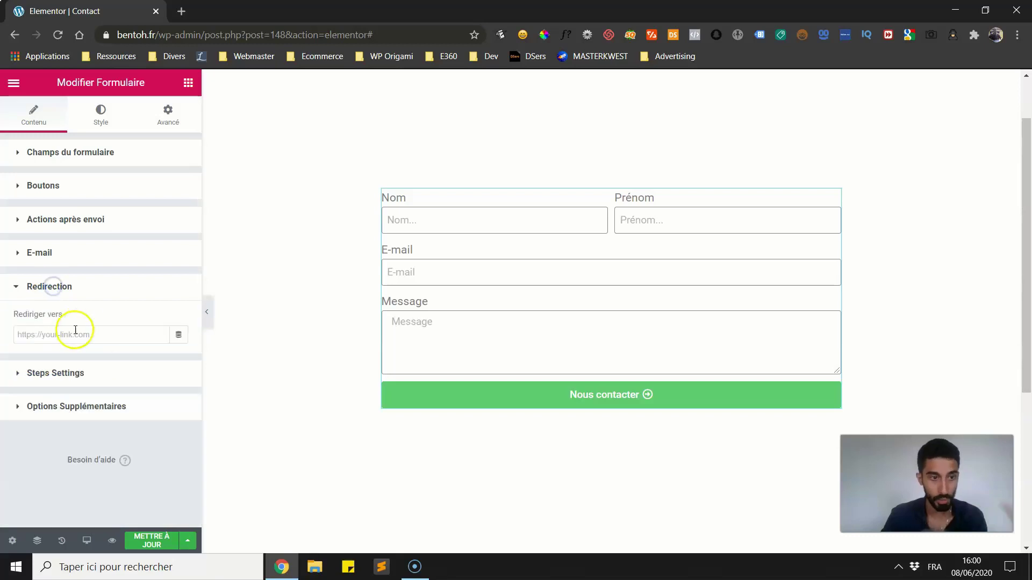
pyautogui.click(78, 287)
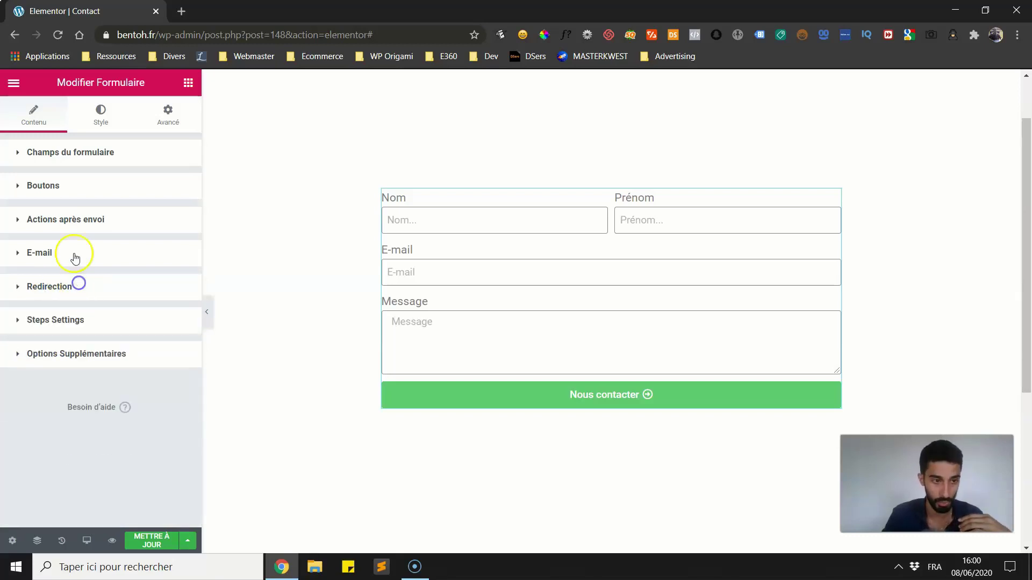
# Add E-mail 2 to the form's actions after submission and open its settings
pyautogui.click(69, 225)
pyautogui.click(128, 269)
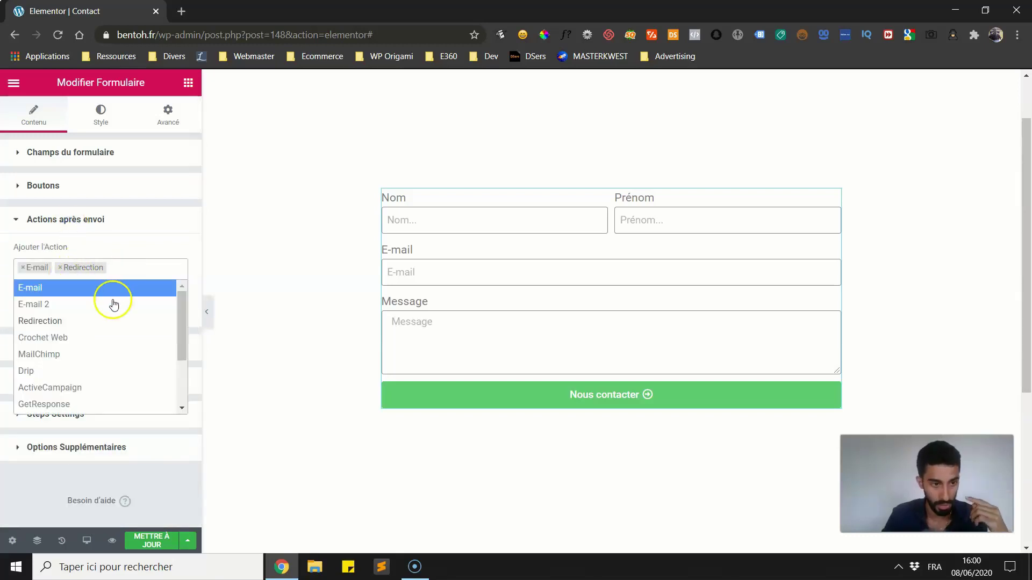
pyautogui.click(107, 305)
pyautogui.click(78, 361)
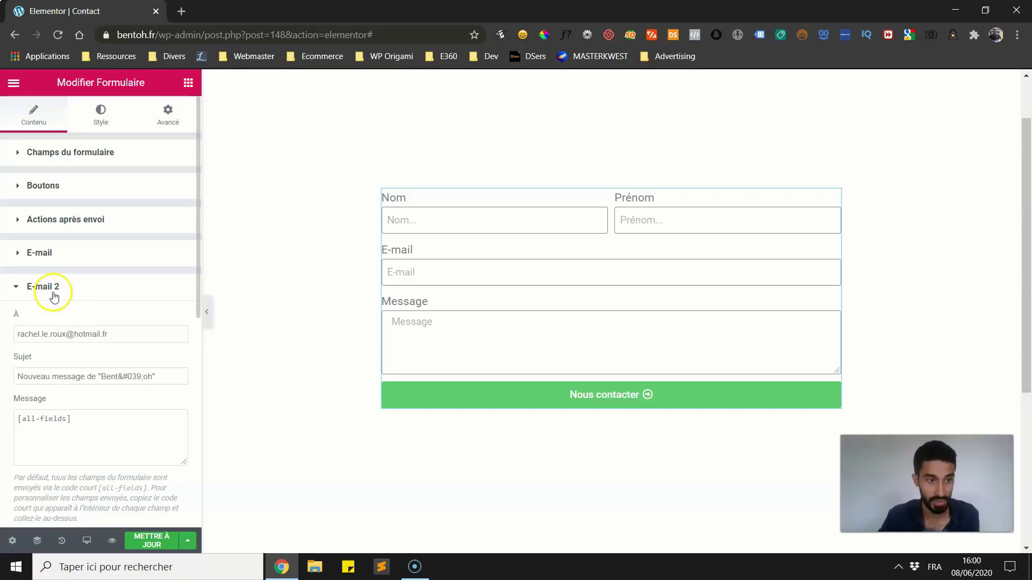
# Remove E-mail 2 from the form's actions after submission
pyautogui.click(63, 227)
pyautogui.click(60, 267)
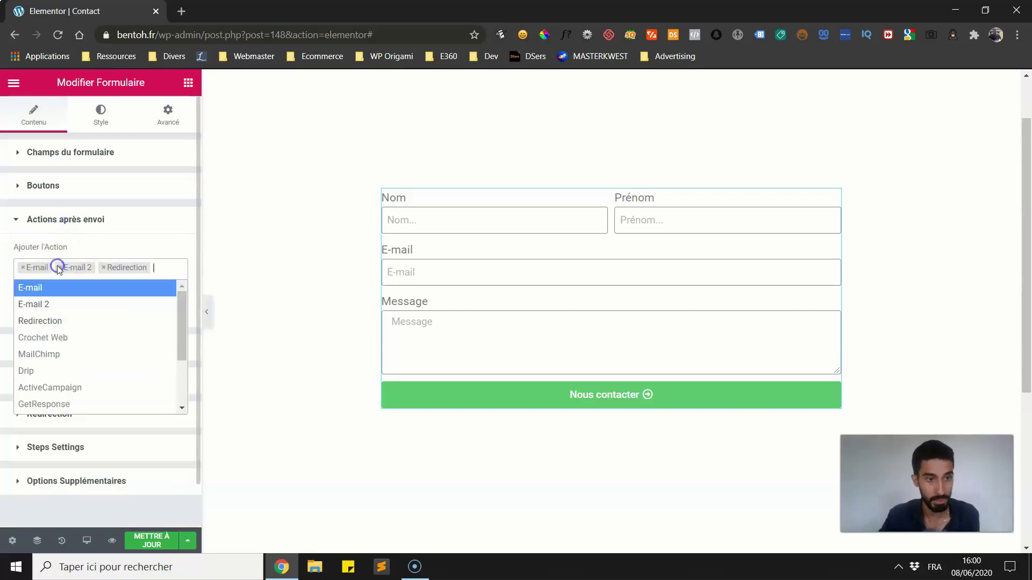
# Review the notification e-mail's recipient, subject, message, sender and metadata settings
pyautogui.click(35, 348)
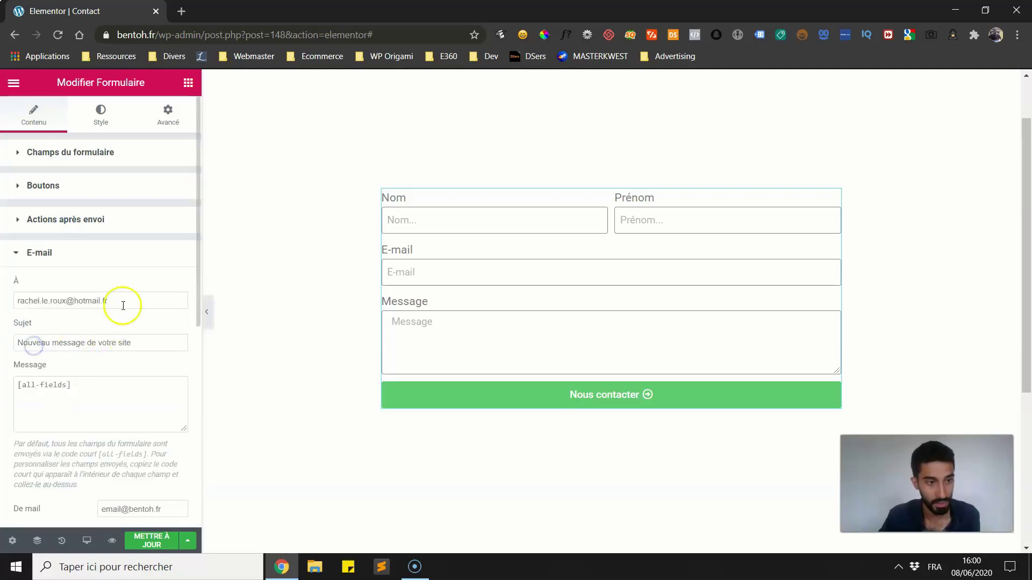
pyautogui.click(124, 303)
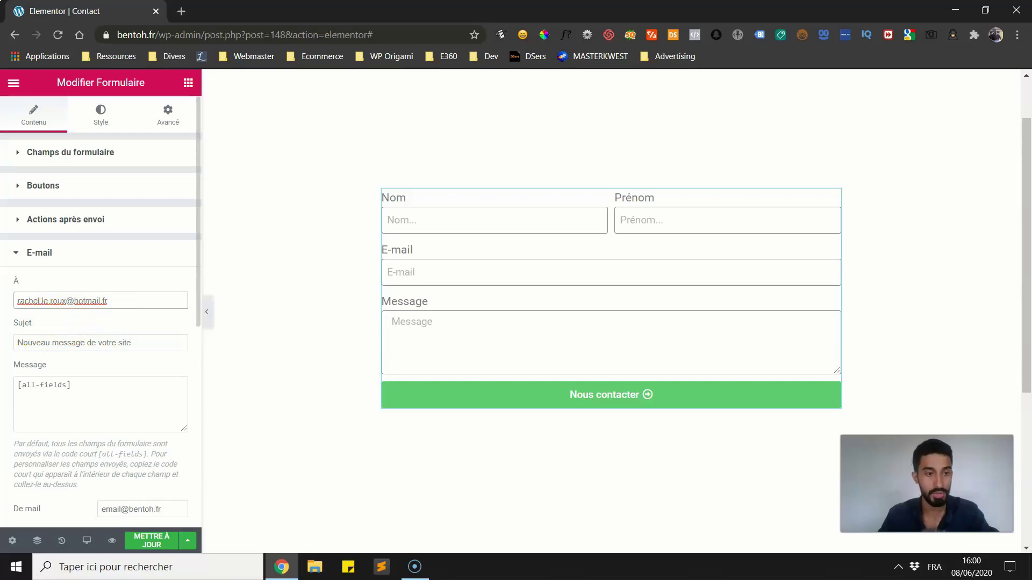
pyautogui.moveTo(32, 343); pyautogui.dragTo(155, 340)
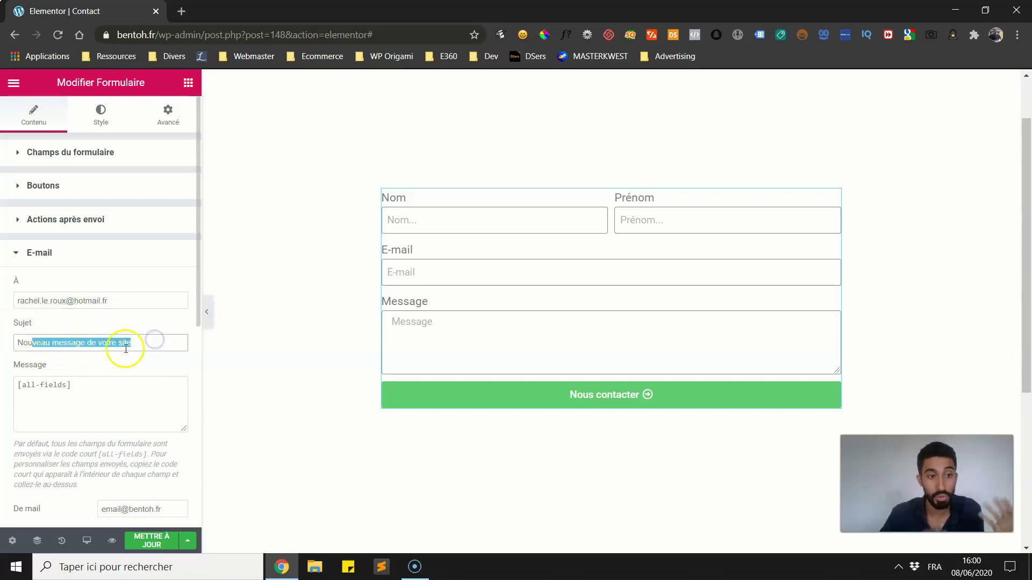
pyautogui.scroll(-5, 88, 367)
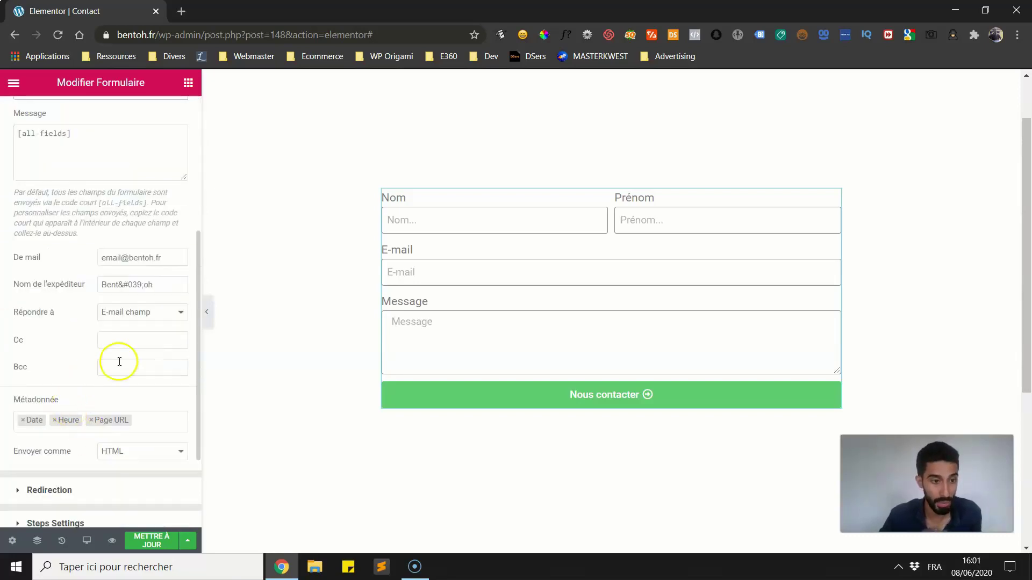
pyautogui.scroll(3, 94, 377)
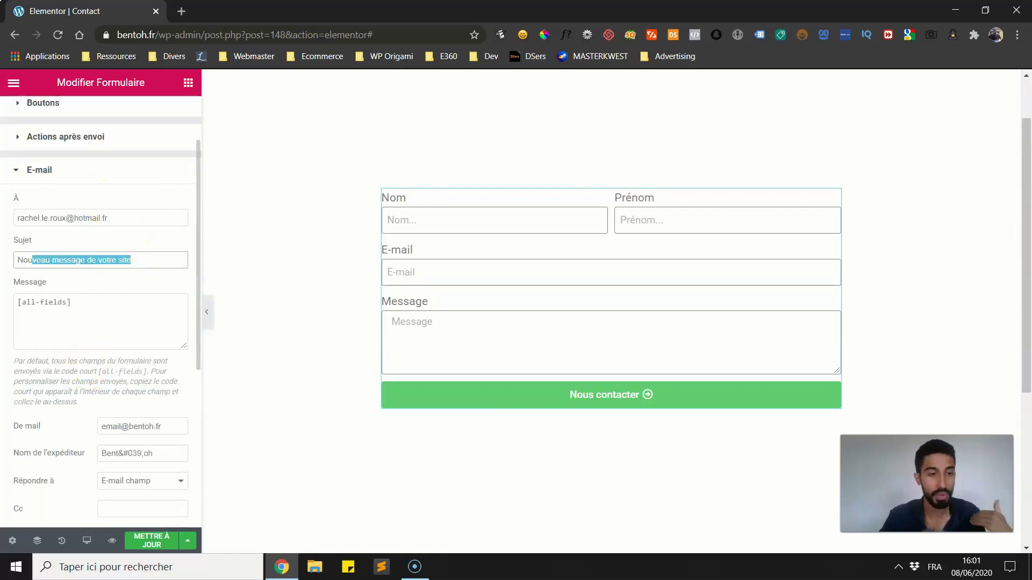
pyautogui.click(137, 219)
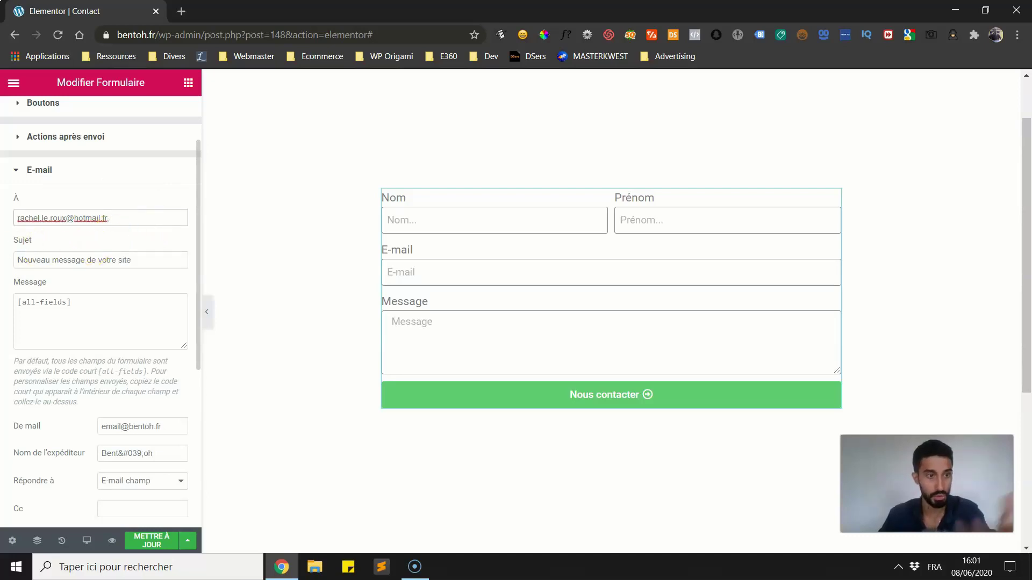
# Add Crochet Web to the form's actions after submission and check its webhook settings
pyautogui.click(70, 176)
pyautogui.click(67, 219)
pyautogui.click(126, 267)
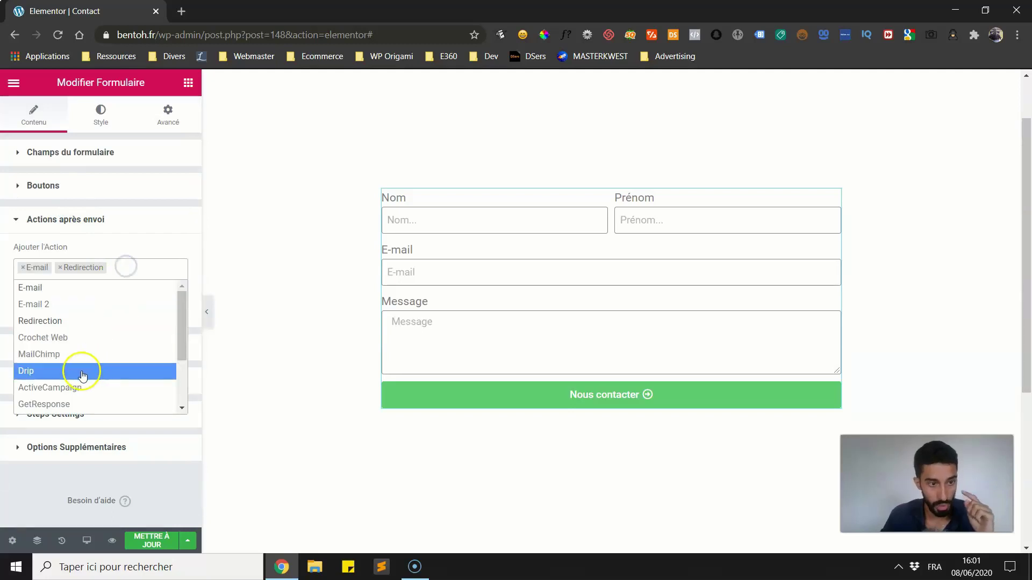
pyautogui.scroll(-2, 80, 347)
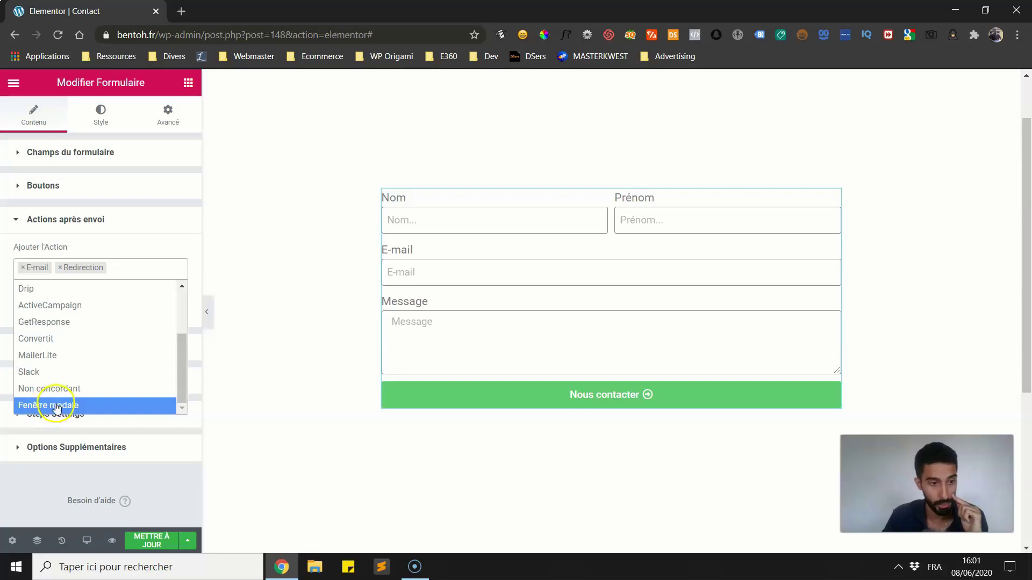
pyautogui.scroll(2, 43, 371)
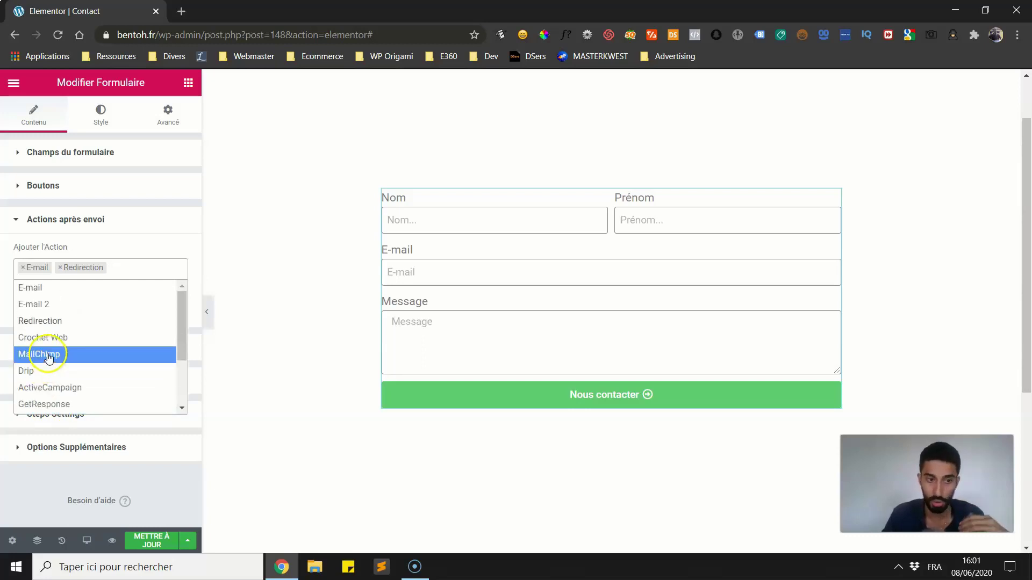
pyautogui.click(87, 344)
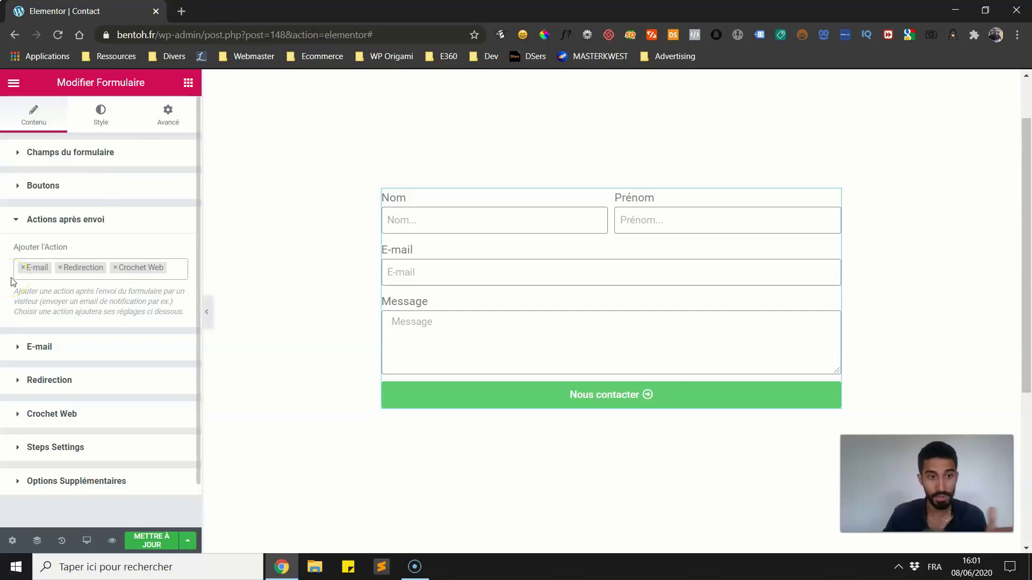
pyautogui.click(61, 420)
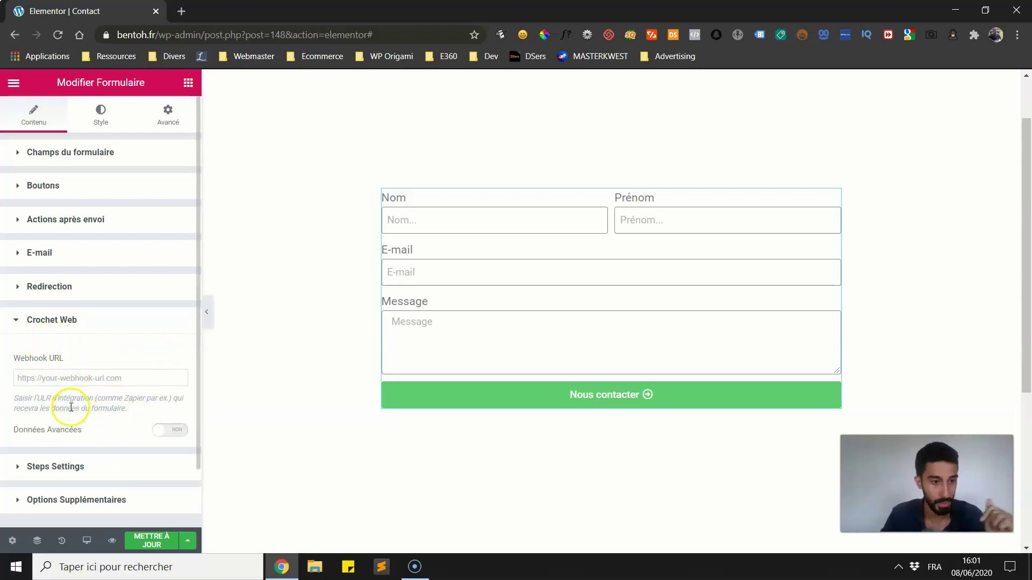
pyautogui.click(66, 329)
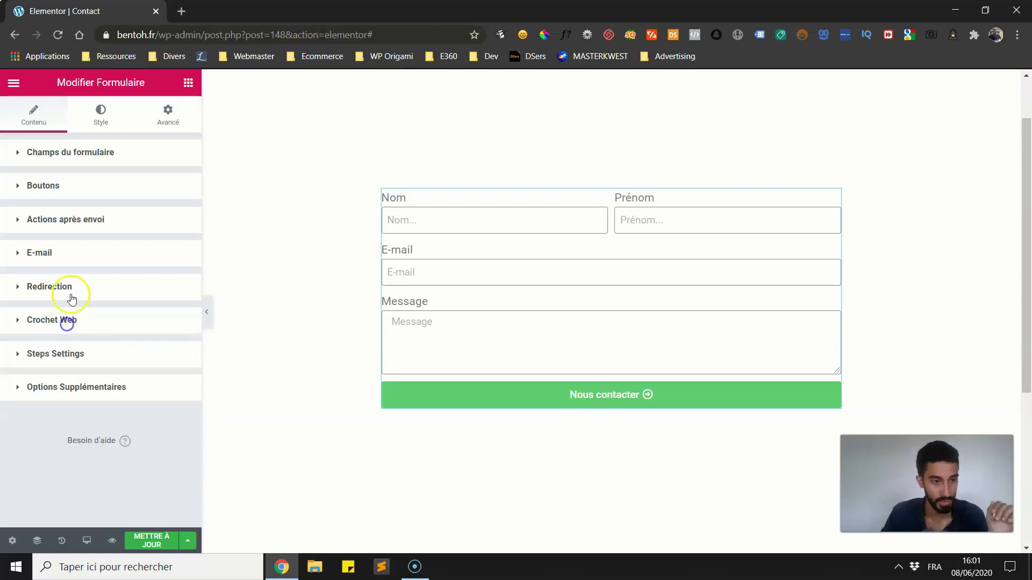
# Remove Redirection and Crochet Web from the form's actions after submission, keeping only E-mail
pyautogui.click(81, 223)
pyautogui.click(115, 268)
pyautogui.click(59, 268)
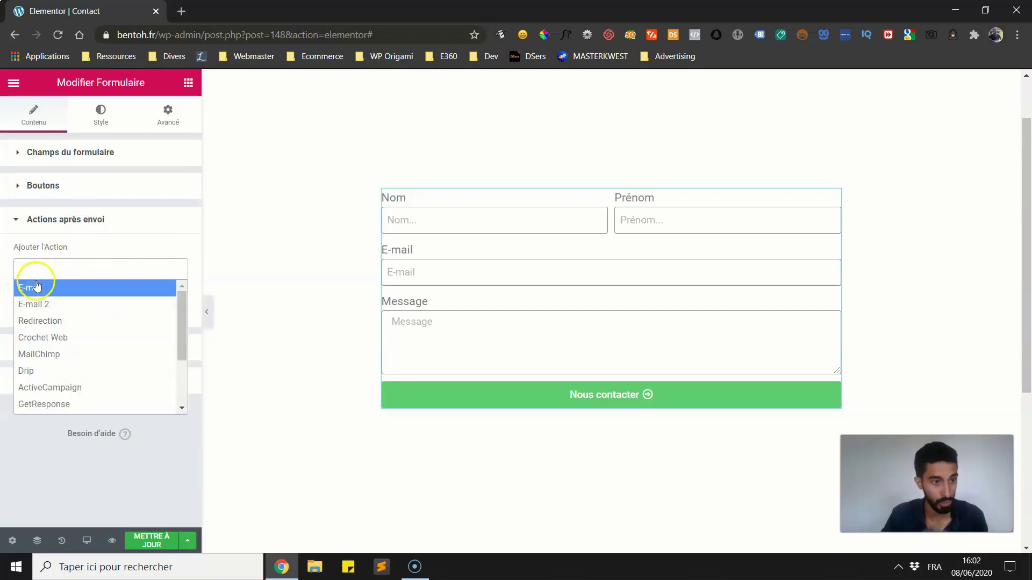
pyautogui.click(54, 279)
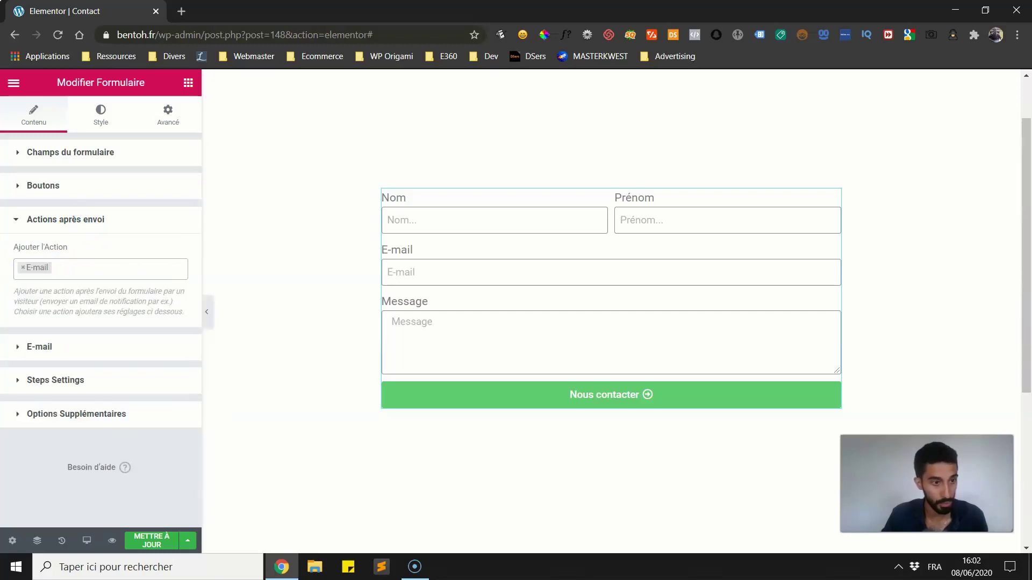
pyautogui.click(85, 223)
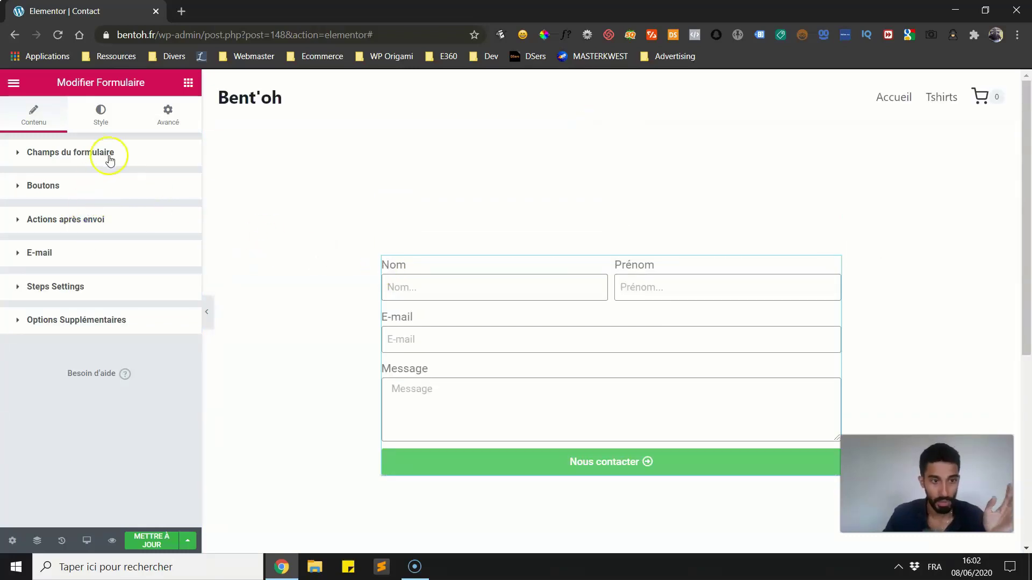
# Set the form's column gap to 13 and row gap to 7, and try out the label spacing before returning it to 0
pyautogui.click(92, 116)
pyautogui.scroll(-1, 265, 295)
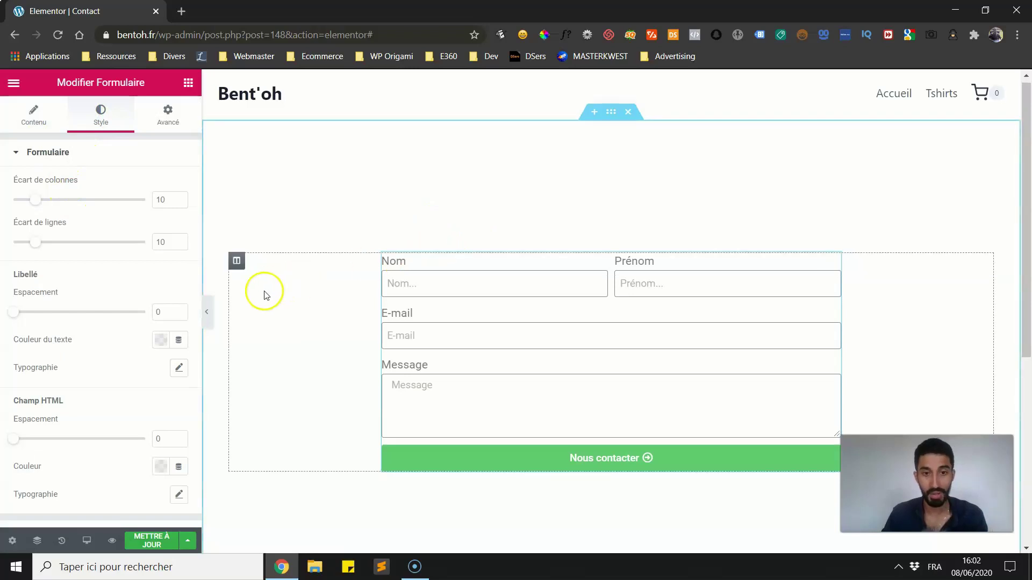
pyautogui.scroll(1, 403, 203)
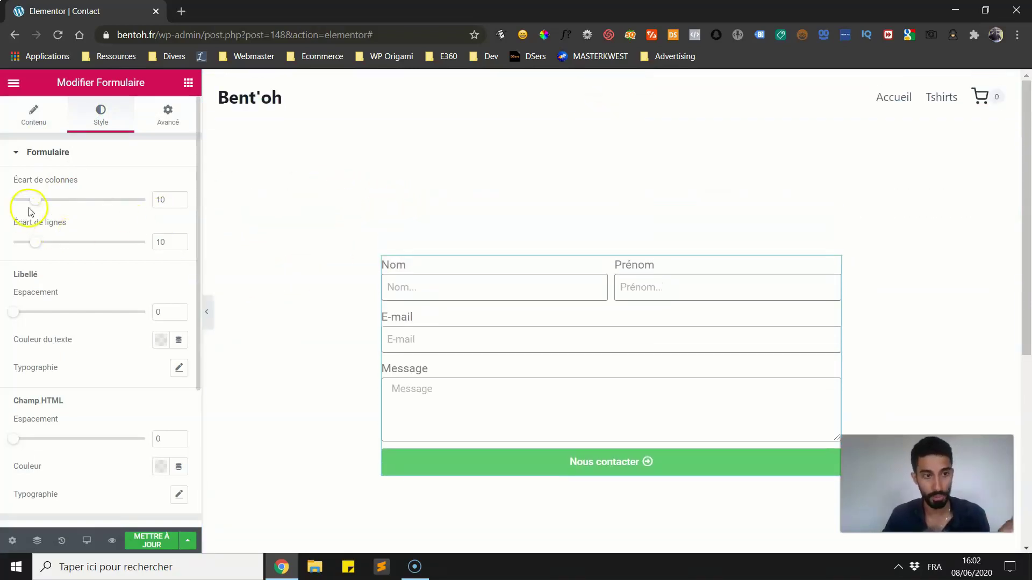
pyautogui.moveTo(38, 203)
pyautogui.mouseDown()
pyautogui.moveTo(108, 196)
pyautogui.moveTo(16, 200)
pyautogui.moveTo(117, 197)
pyautogui.moveTo(11, 200)
pyautogui.moveTo(85, 200)
pyautogui.moveTo(109, 224)
pyautogui.moveTo(5, 218)
pyautogui.moveTo(57, 239)
pyautogui.moveTo(58, 211)
pyautogui.moveTo(42, 205)
pyautogui.mouseUp()
pyautogui.moveTo(36, 241)
pyautogui.mouseDown()
pyautogui.moveTo(86, 242)
pyautogui.moveTo(15, 242)
pyautogui.moveTo(134, 239)
pyautogui.moveTo(27, 240)
pyautogui.mouseUp()
pyautogui.click(15, 309)
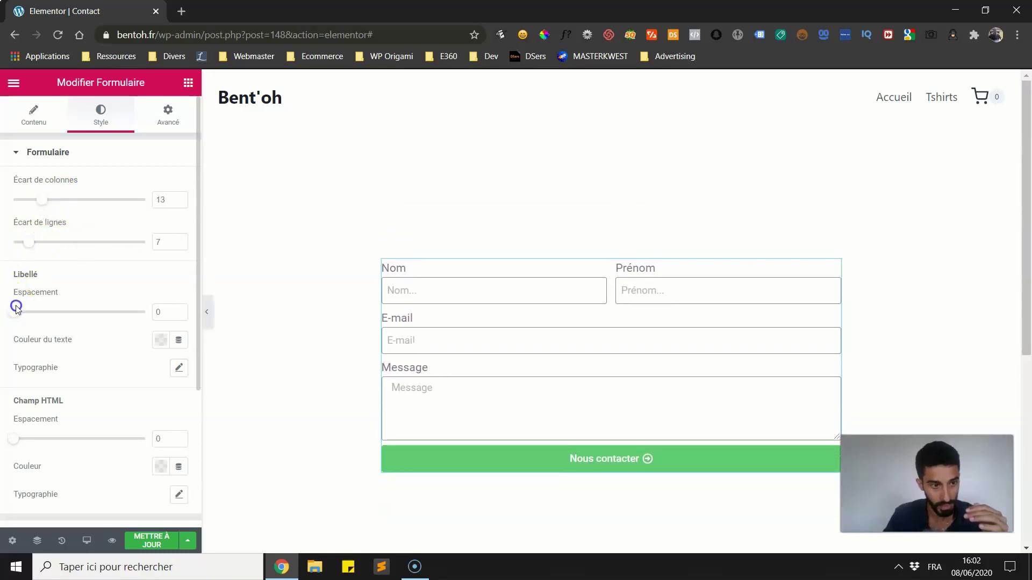
pyautogui.moveTo(73, 310); pyautogui.dragTo(15, 314)
pyautogui.moveTo(109, 305); pyautogui.dragTo(11, 311)
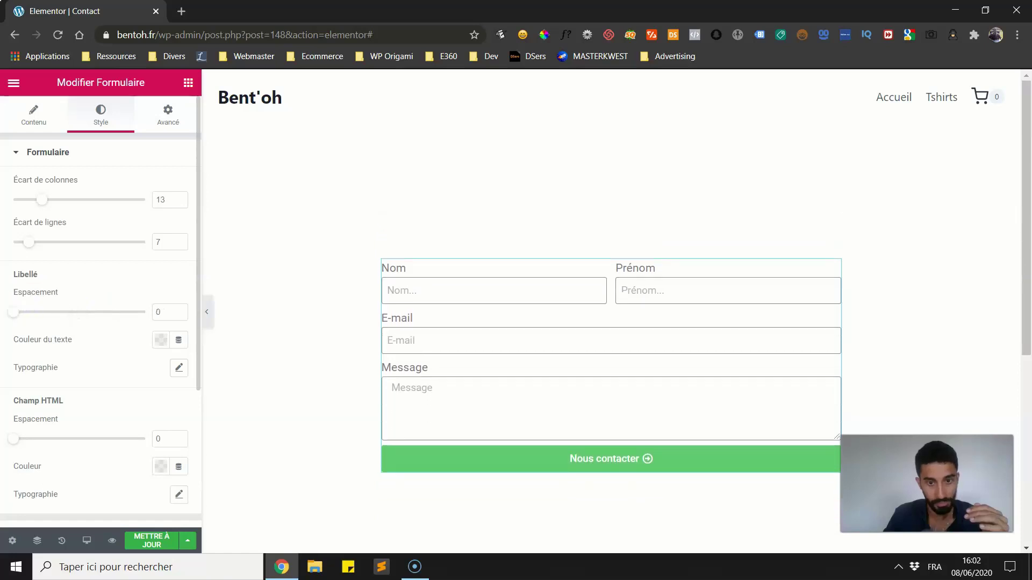
# Set the form labels' text colour to the green #23A455
pyautogui.click(161, 341)
pyautogui.moveTo(149, 267); pyautogui.dragTo(180, 183)
pyautogui.click(185, 129)
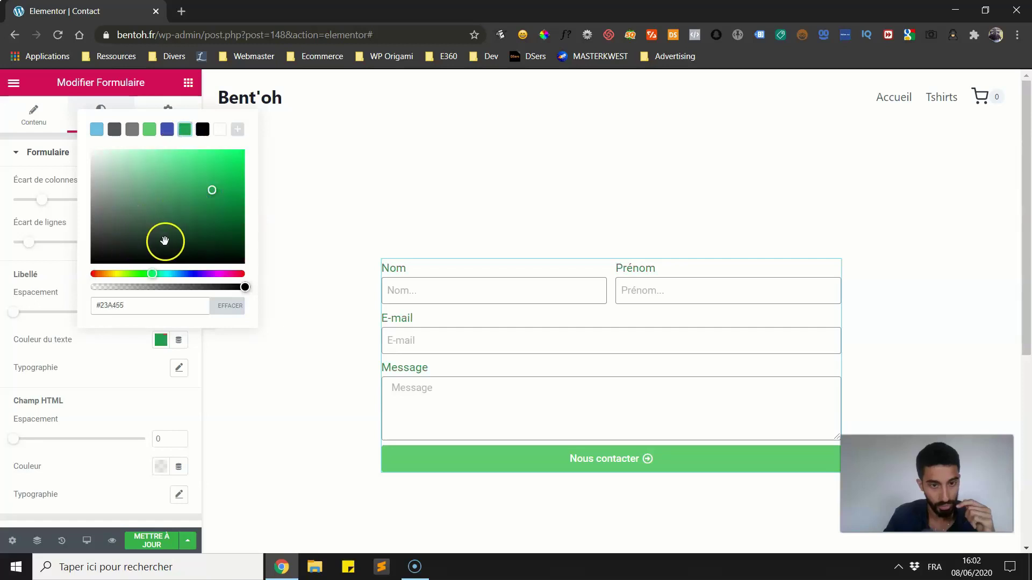
# Set the form labels' font size to 25 px and their weight to 500
pyautogui.scroll(-2, 92, 389)
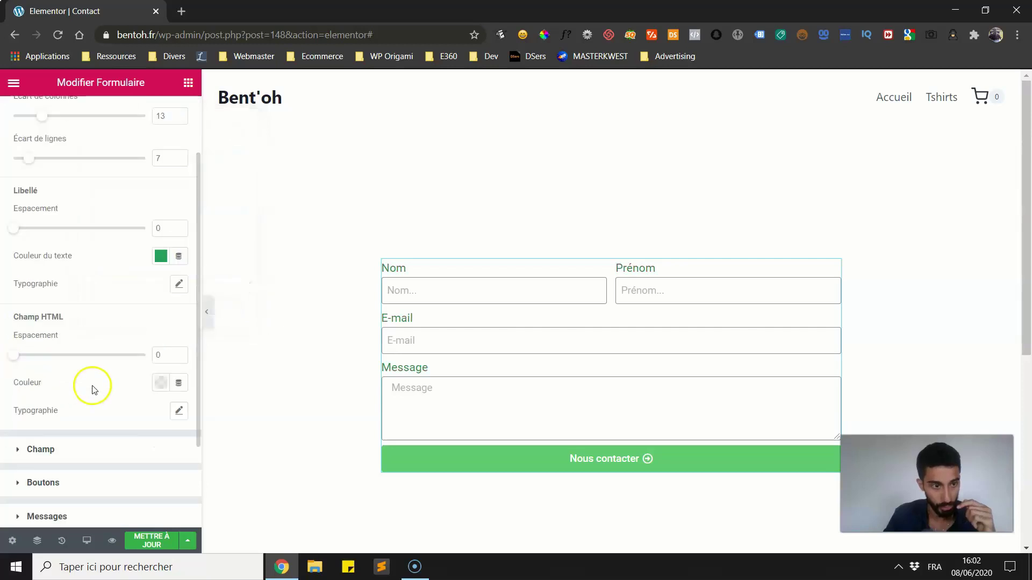
pyautogui.click(182, 283)
pyautogui.scroll(-2, 65, 366)
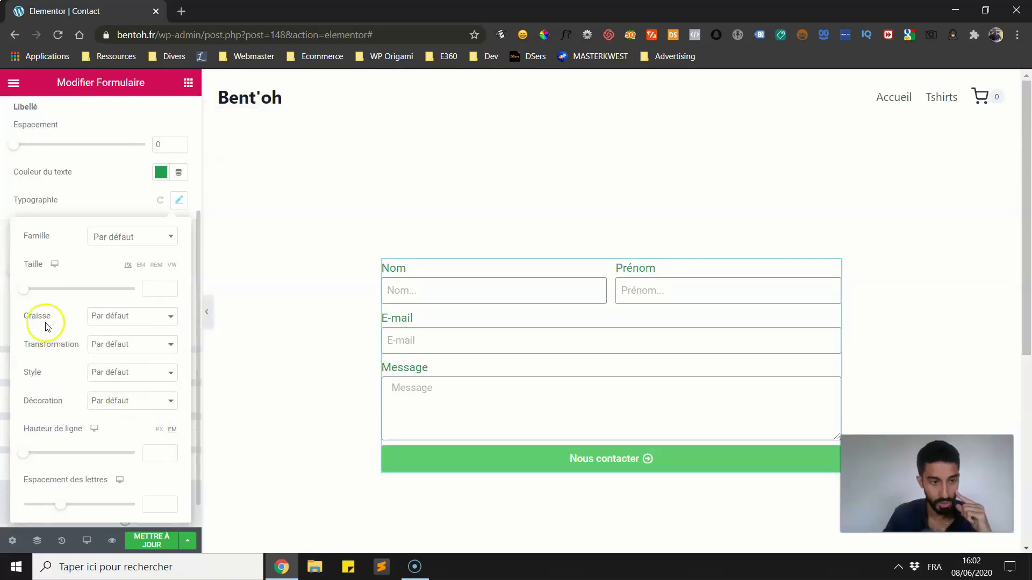
pyautogui.moveTo(23, 289); pyautogui.dragTo(36, 286)
pyautogui.click(108, 318)
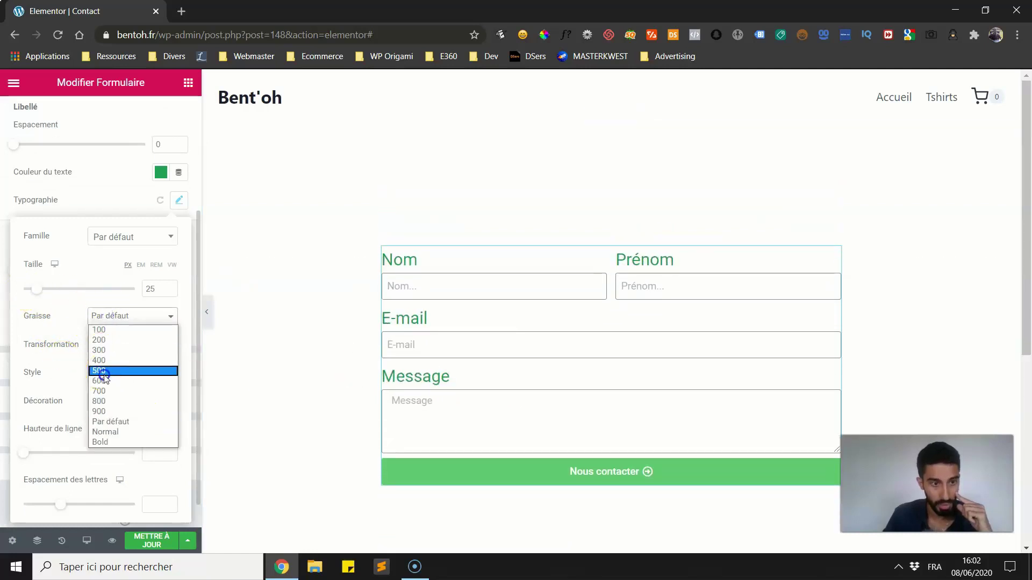
pyautogui.click(105, 371)
# Set the label typography's transformation to Minuscule and its style to Italique
pyautogui.click(126, 345)
pyautogui.click(119, 387)
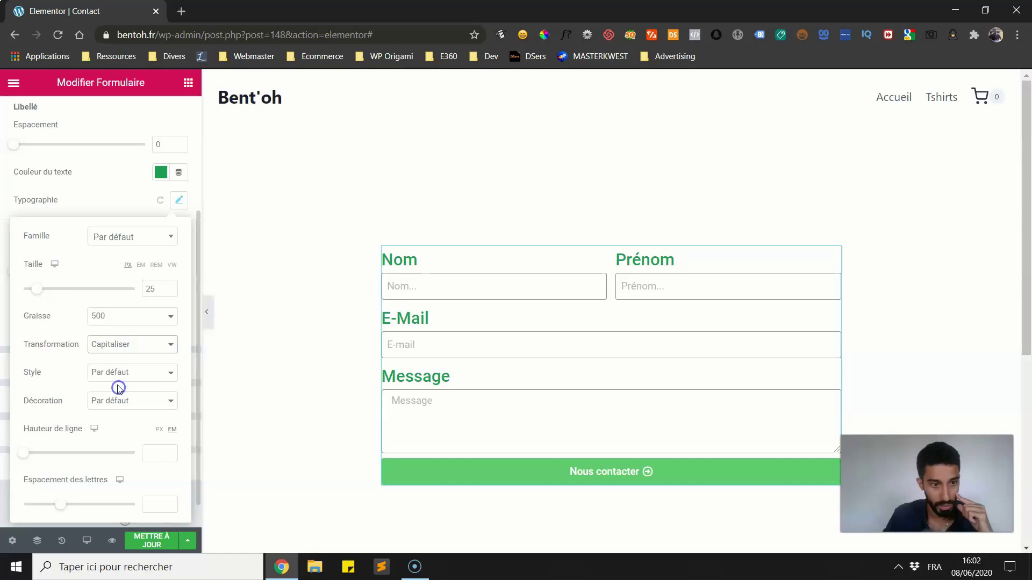
pyautogui.click(121, 348)
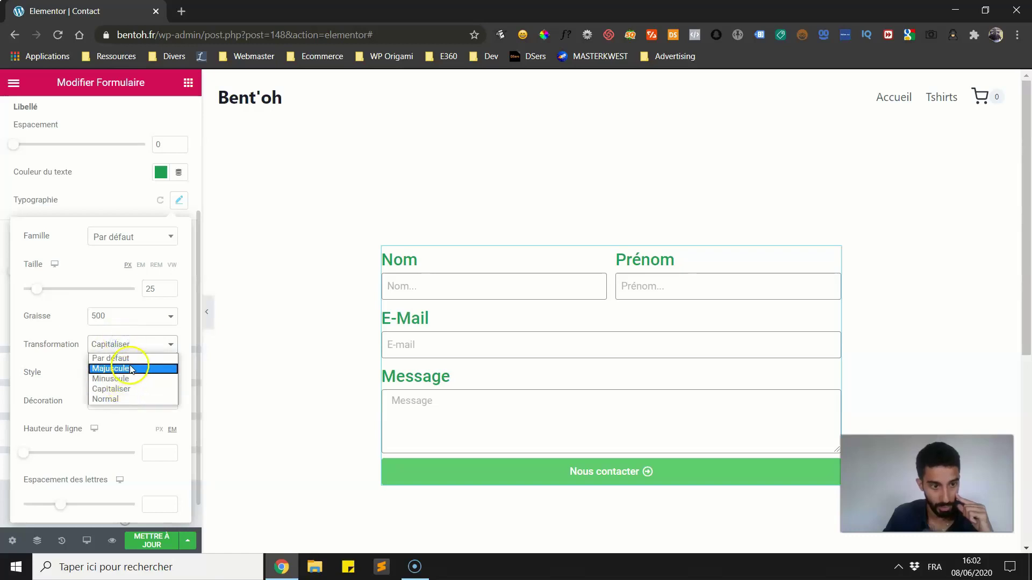
pyautogui.click(122, 379)
pyautogui.click(89, 369)
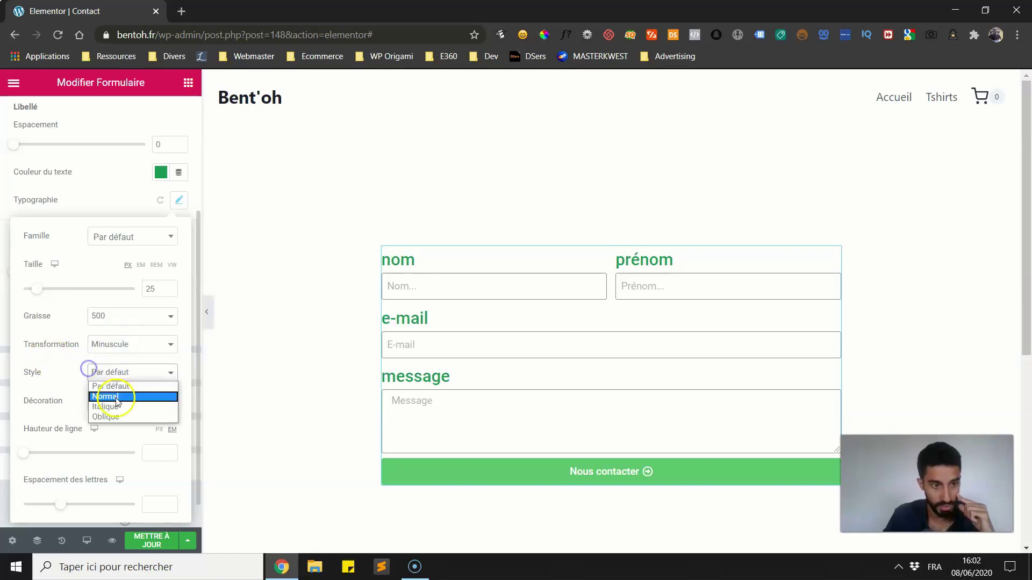
pyautogui.click(115, 407)
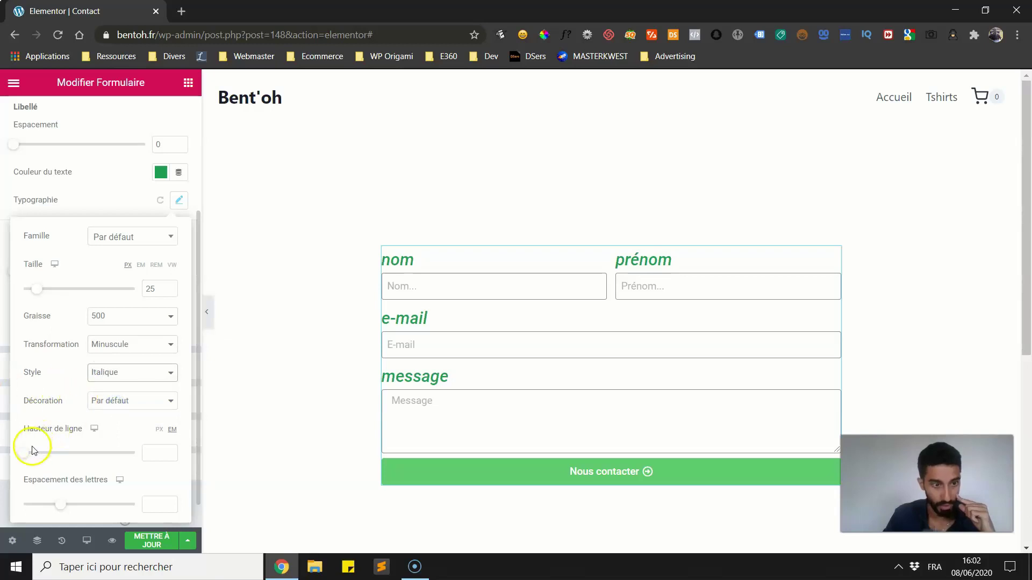
# Adjust the line height and letter spacing of the form labels
pyautogui.moveTo(32, 451); pyautogui.dragTo(17, 458)
pyautogui.moveTo(62, 507); pyautogui.dragTo(54, 505)
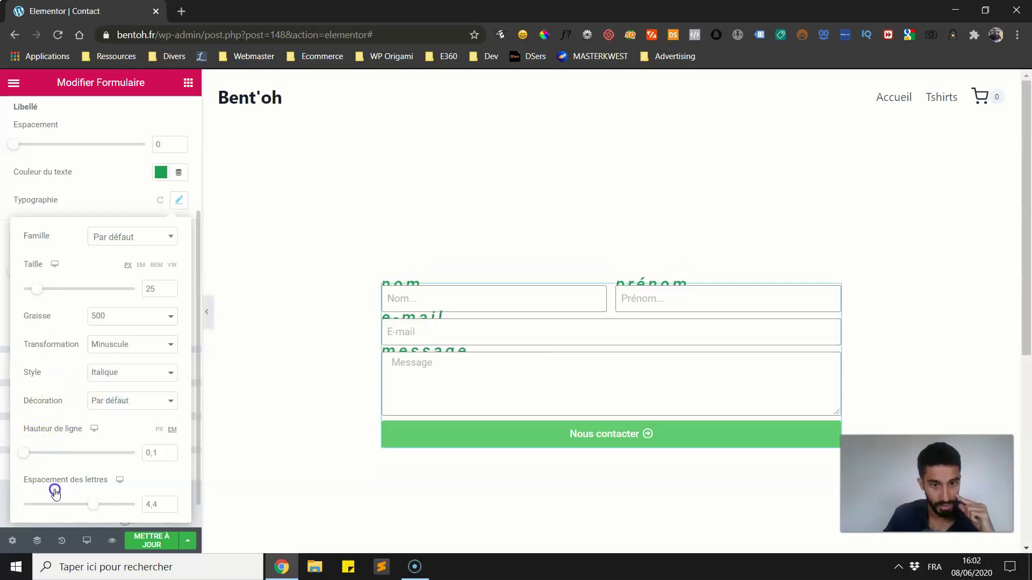
pyautogui.moveTo(25, 452); pyautogui.dragTo(46, 453)
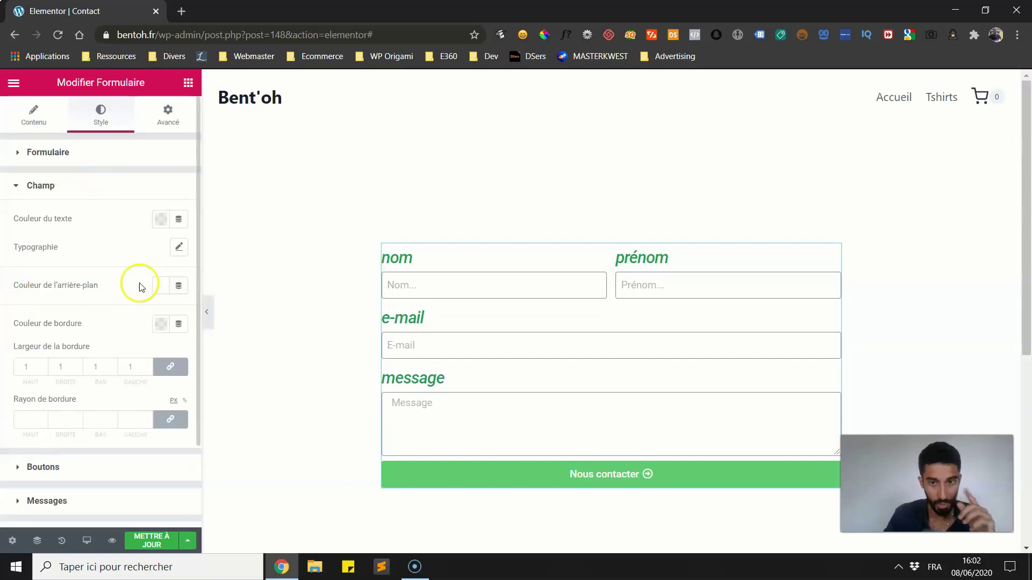
# Hide the labels of the form fields
pyautogui.click(34, 113)
pyautogui.scroll(-3, 128, 354)
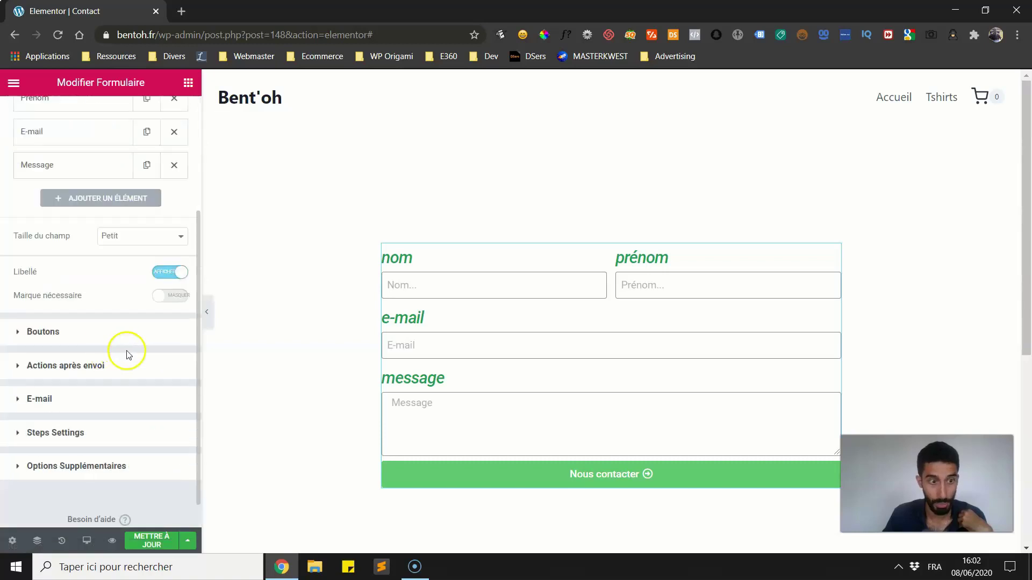
pyautogui.click(180, 271)
# Set the form's column gap and row gap to 0
pyautogui.scroll(4, 67, 113)
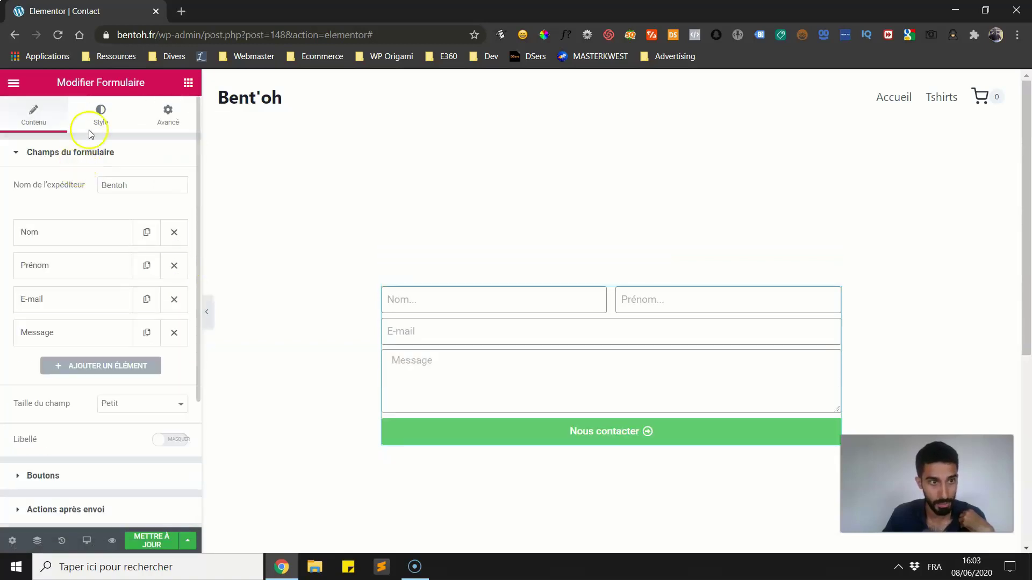
pyautogui.click(100, 113)
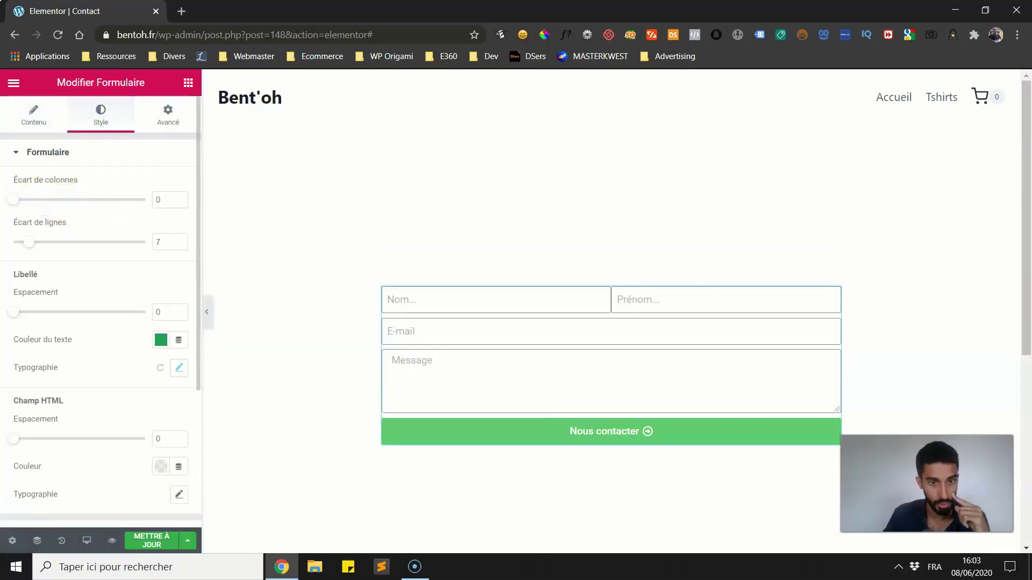
pyautogui.moveTo(35, 245); pyautogui.dragTo(12, 243)
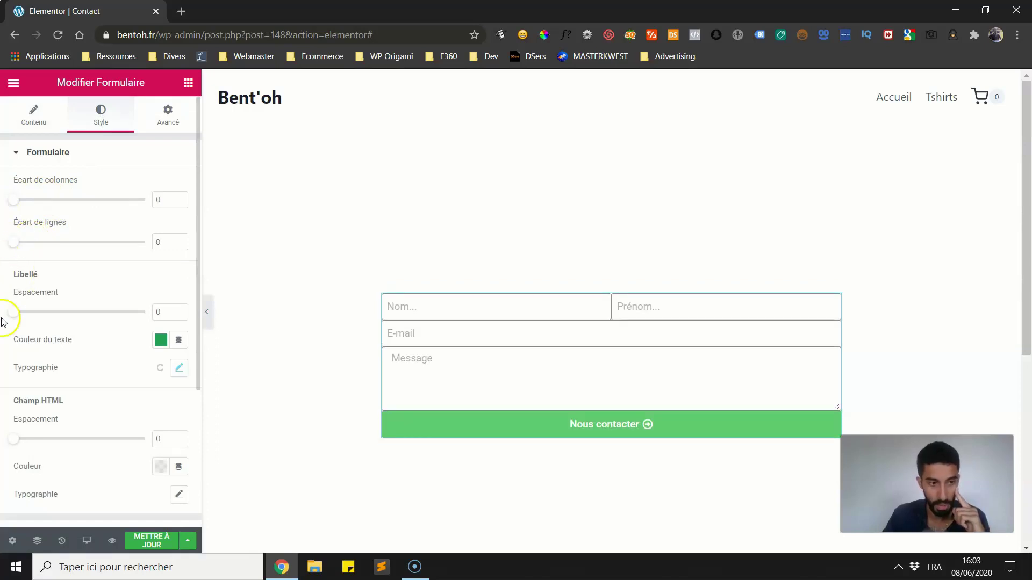
# Try out a spacing and a dark red colour for the HTML field, reset the spacing to 0 and clear the colour
pyautogui.scroll(-2, 44, 337)
pyautogui.moveTo(12, 356); pyautogui.dragTo(45, 354)
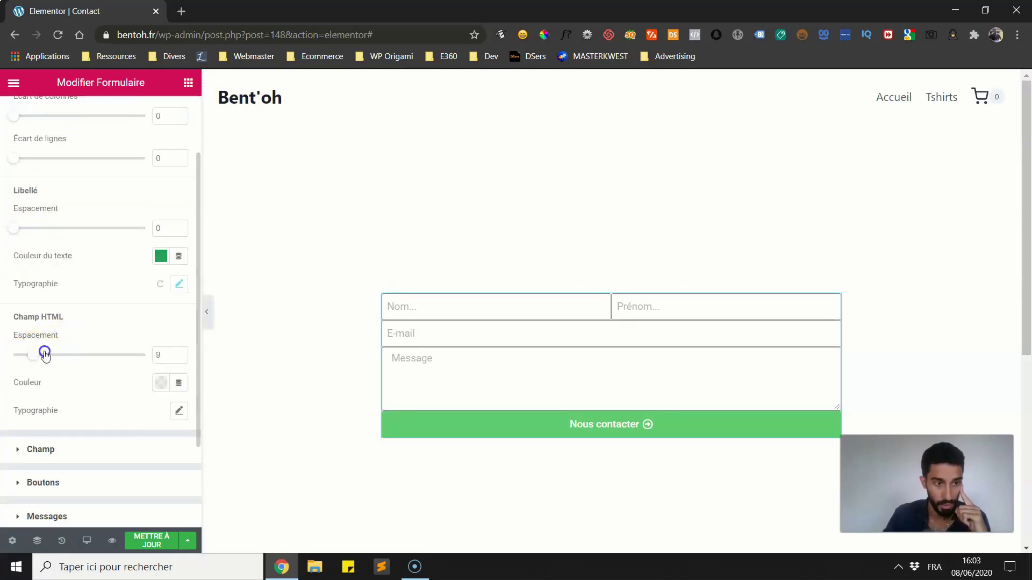
pyautogui.click(159, 383)
pyautogui.moveTo(111, 248)
pyautogui.mouseDown()
pyautogui.moveTo(97, 224)
pyautogui.moveTo(194, 231)
pyautogui.moveTo(164, 229)
pyautogui.mouseUp()
pyautogui.click(49, 376)
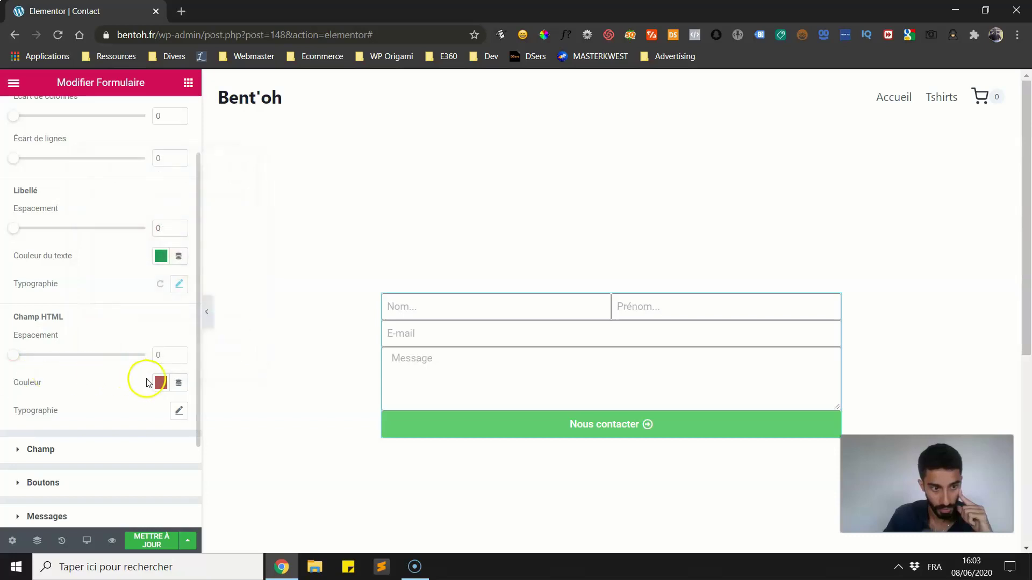
pyautogui.click(163, 383)
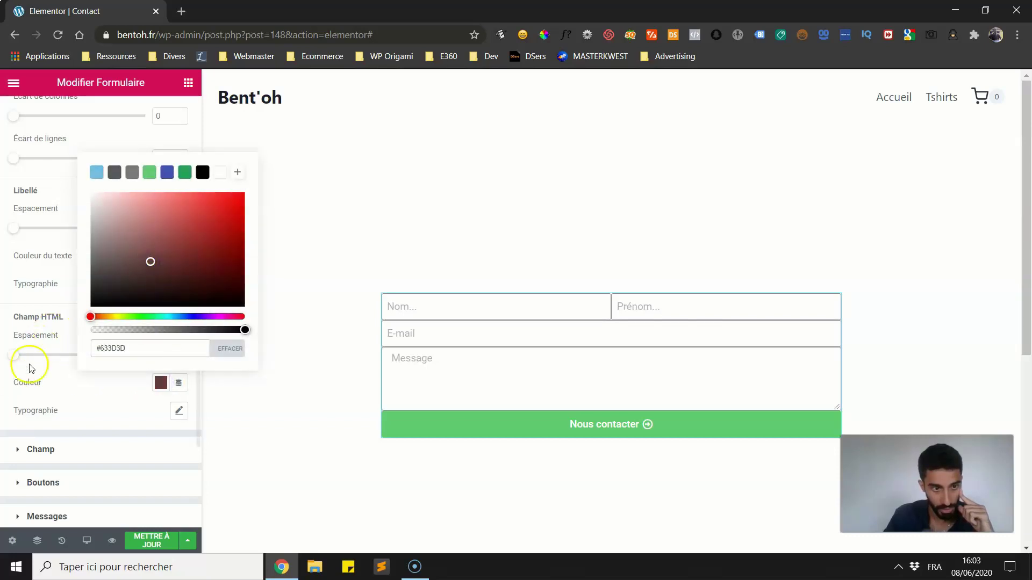
pyautogui.click(24, 388)
pyautogui.click(160, 382)
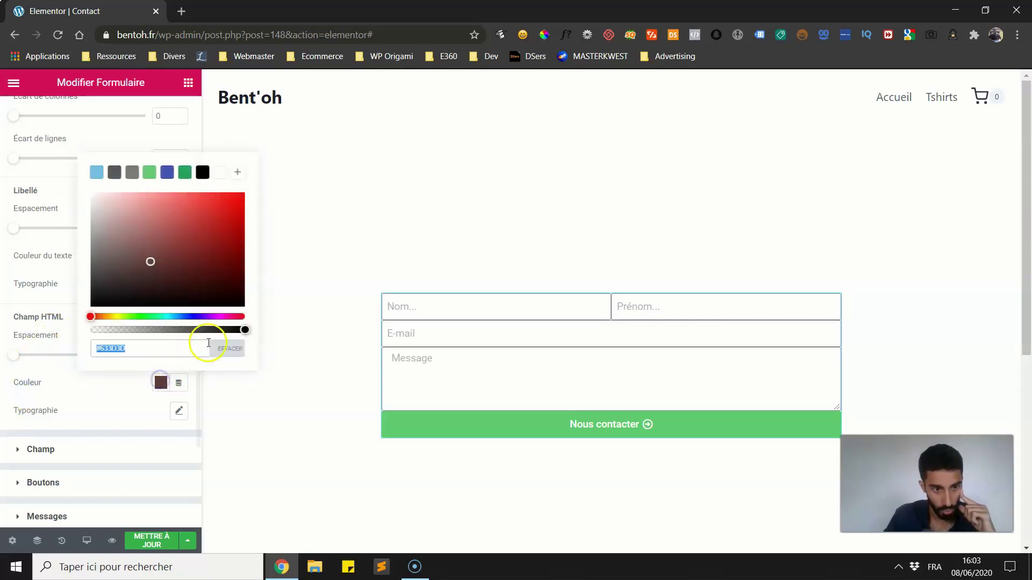
pyautogui.click(215, 348)
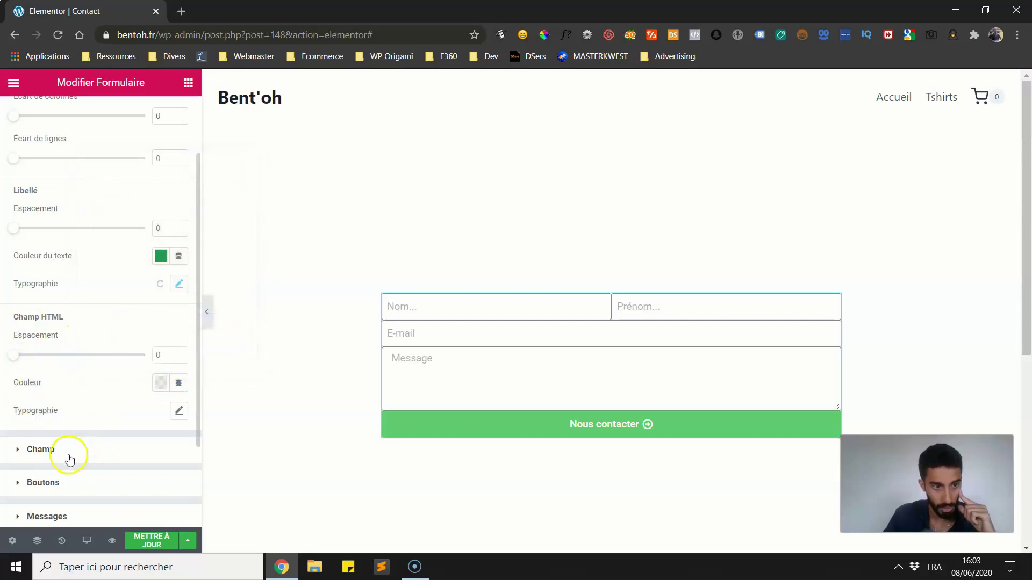
pyautogui.click(38, 450)
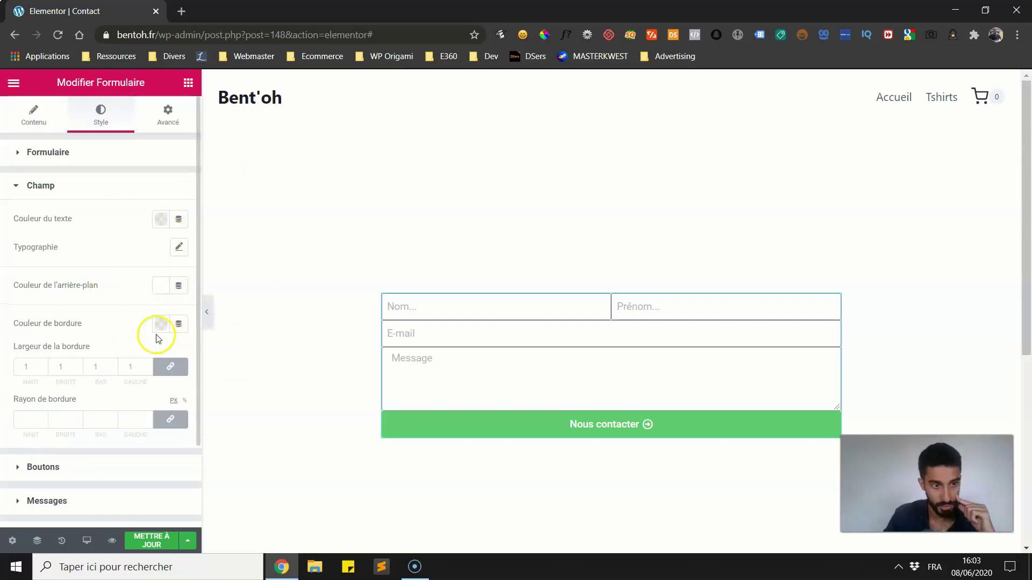
pyautogui.click(71, 162)
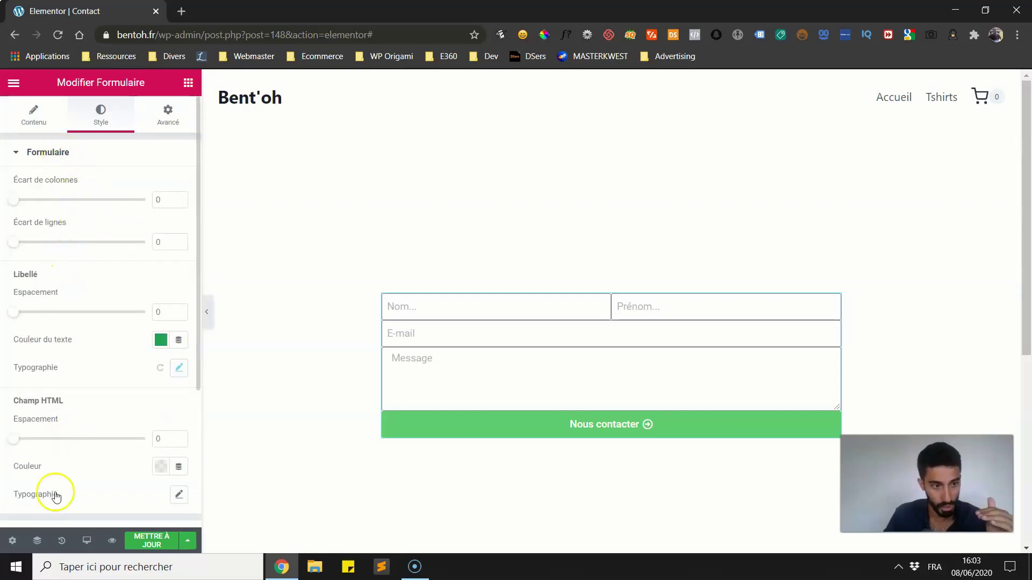
pyautogui.scroll(-3, 62, 396)
pyautogui.scroll(2, 86, 307)
pyautogui.scroll(3, 86, 307)
pyautogui.click(92, 157)
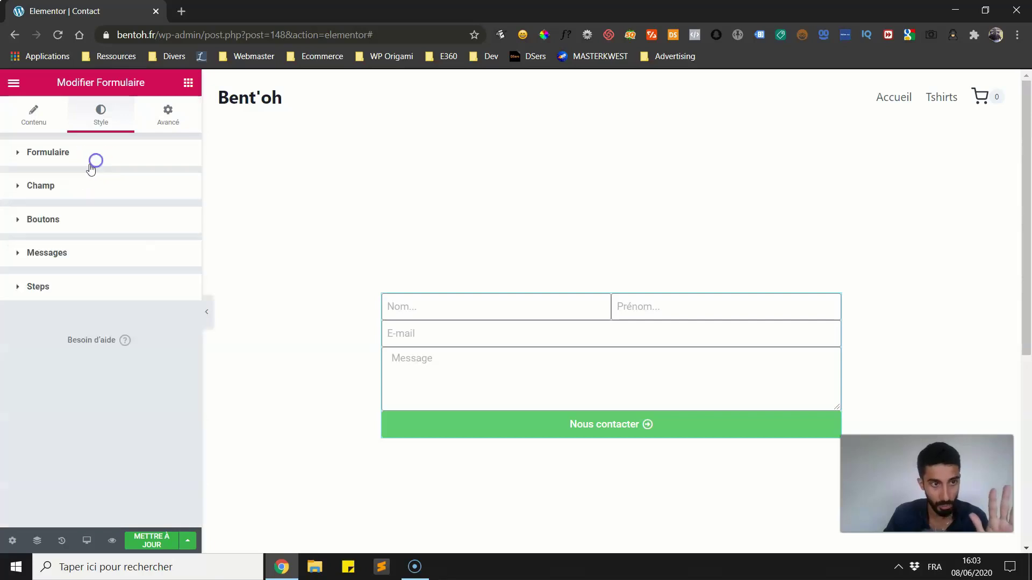
# Set the text colour of the form fields to a dark grey
pyautogui.click(59, 185)
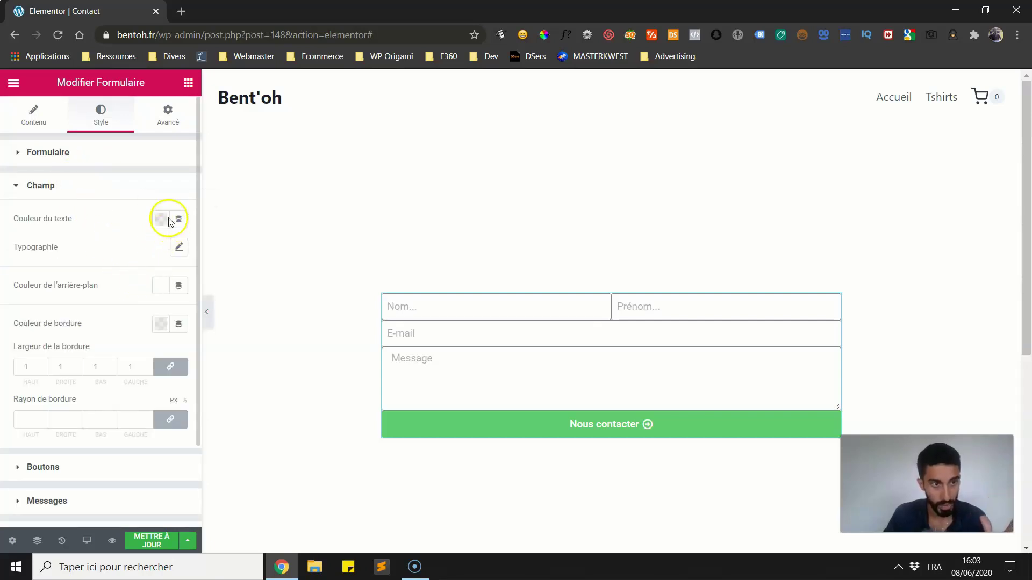
pyautogui.click(169, 221)
pyautogui.click(161, 332)
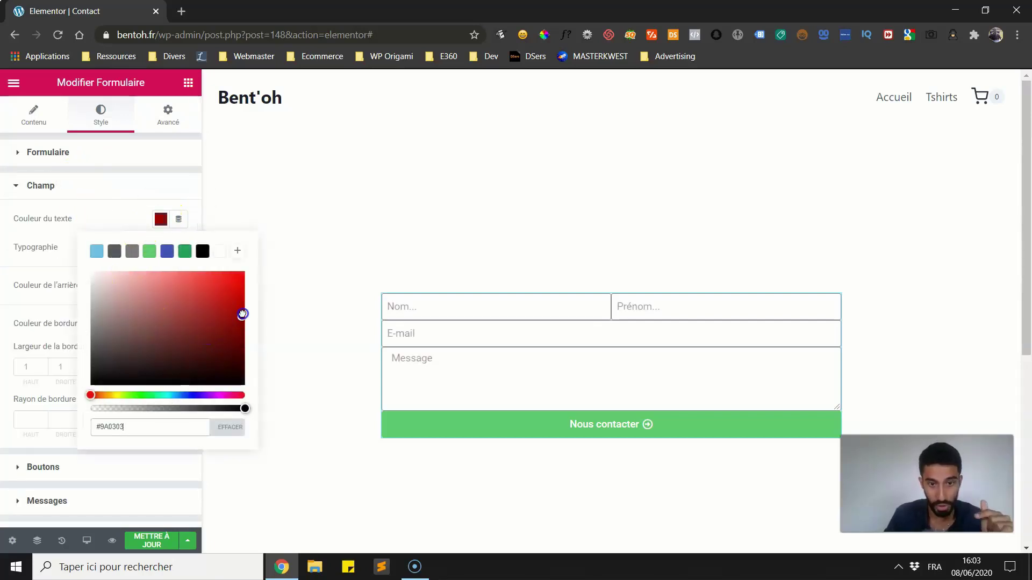
pyautogui.moveTo(243, 314); pyautogui.dragTo(95, 323)
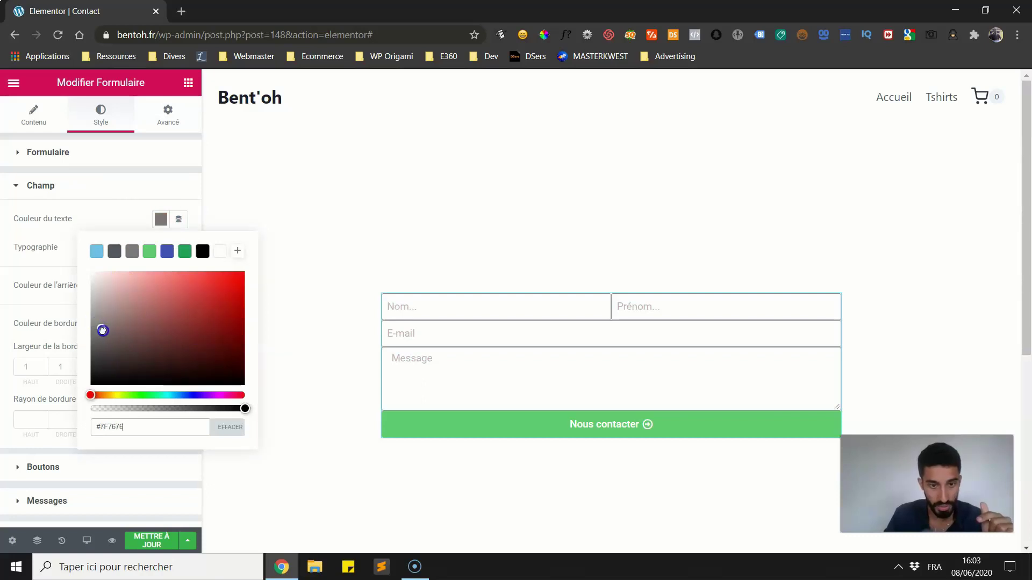
pyautogui.click(71, 318)
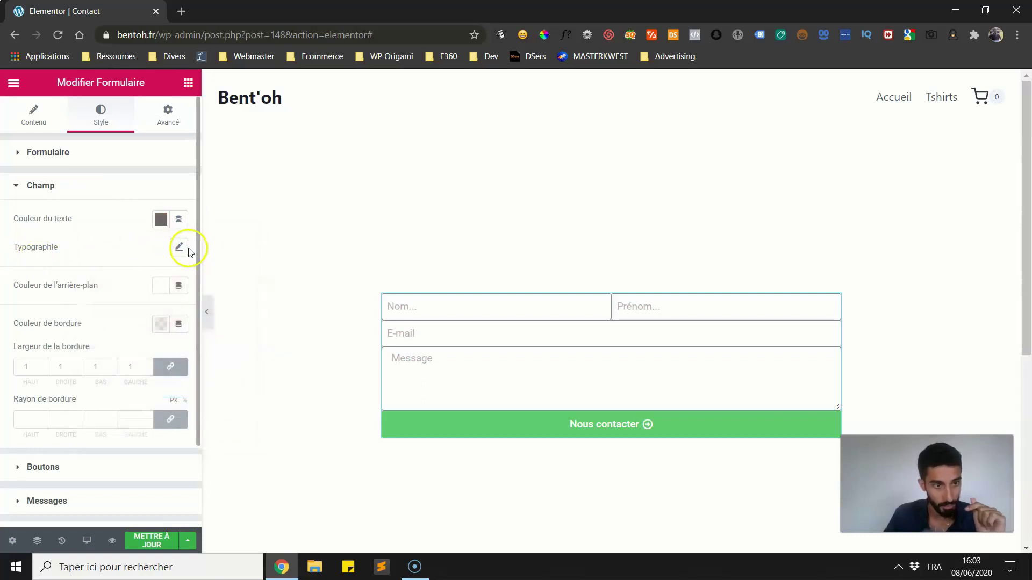
# Check the form fields' typography settings and set their background colour to the light grey #F4F4F4
pyautogui.click(182, 248)
pyautogui.click(164, 249)
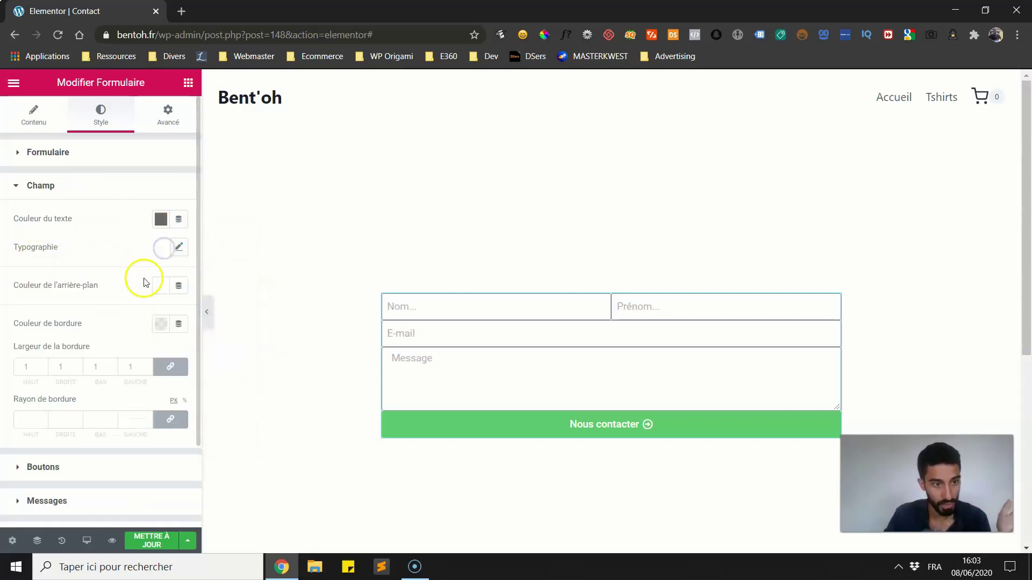
pyautogui.click(161, 286)
pyautogui.moveTo(115, 350); pyautogui.dragTo(56, 347)
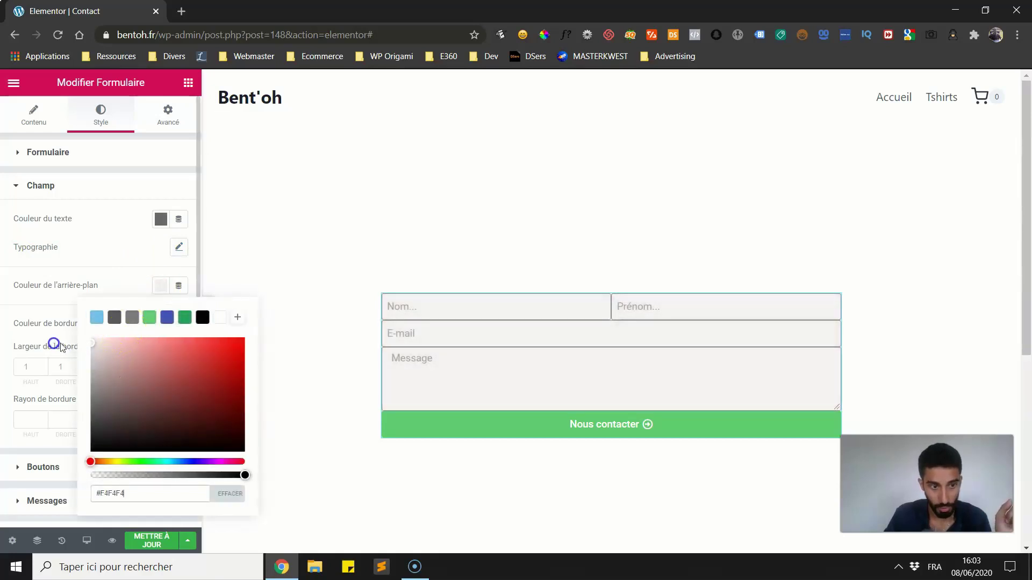
# Change the background colour of the form fields to a very light warm off-white
pyautogui.moveTo(116, 461); pyautogui.dragTo(105, 462)
pyautogui.click(106, 337)
pyautogui.moveTo(105, 337); pyautogui.dragTo(92, 331)
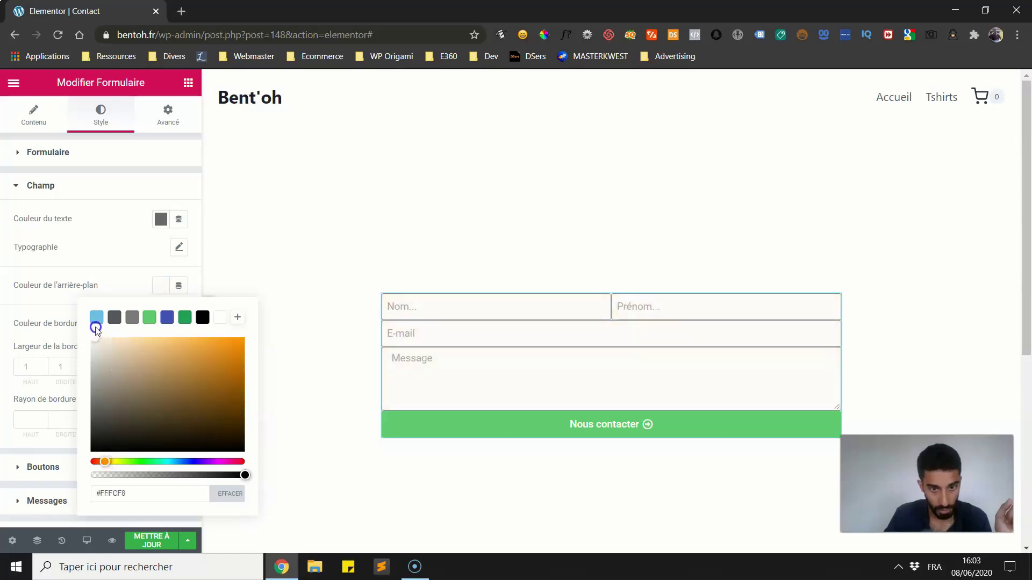
pyautogui.click(17, 311)
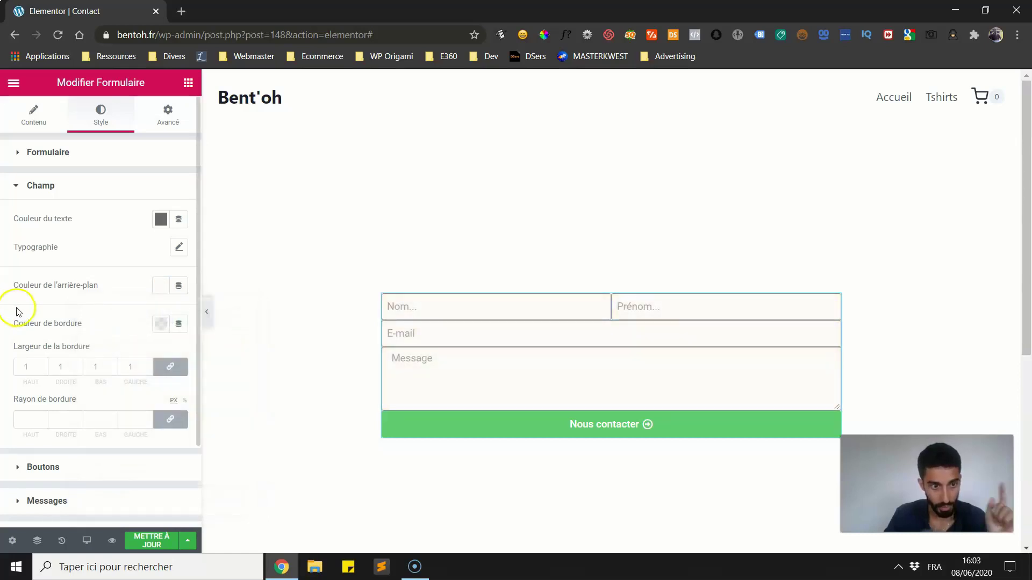
# Set the border colour of the form fields to a dark red
pyautogui.click(161, 324)
pyautogui.moveTo(197, 225); pyautogui.dragTo(202, 200)
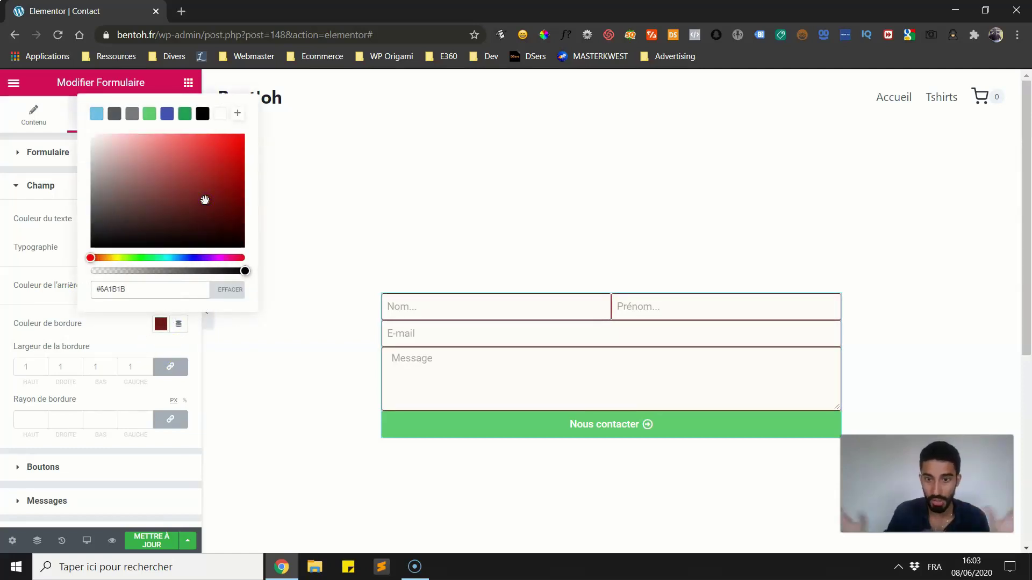
pyautogui.click(108, 338)
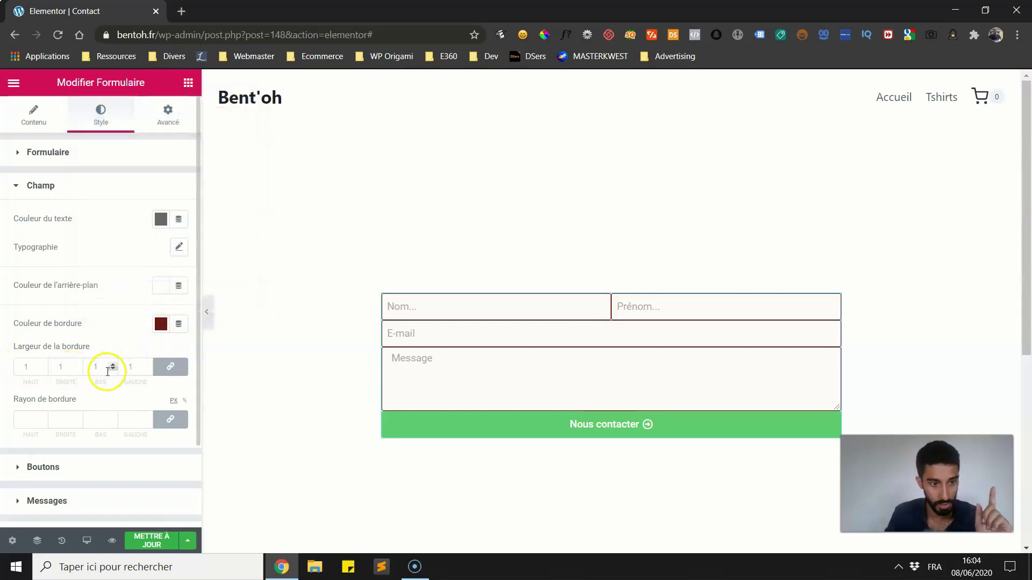
# Set the form fields' border width to 0 on all sides and the form's row gap to 14
pyautogui.moveTo(107, 371); pyautogui.dragTo(88, 373)
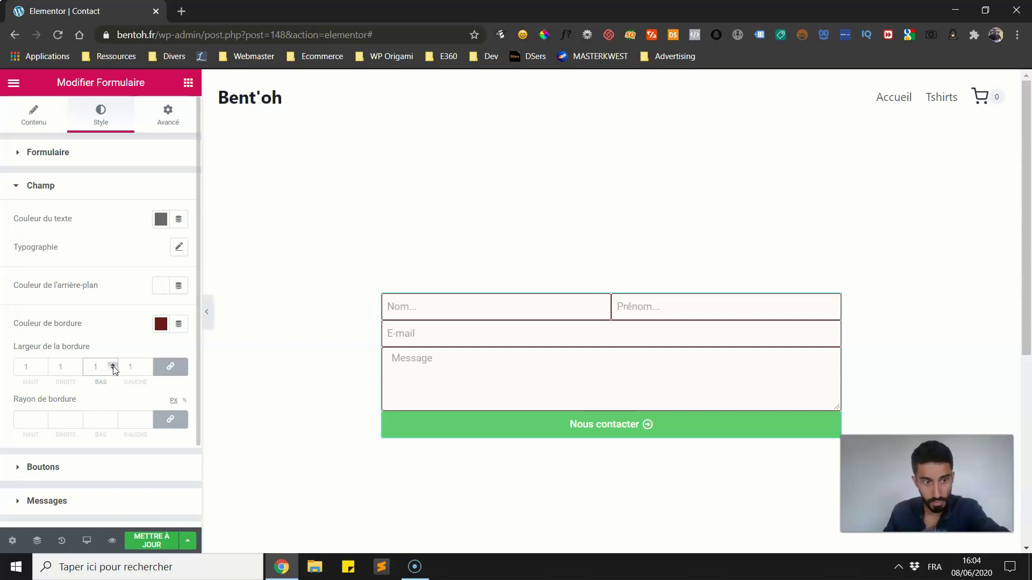
pyautogui.click(112, 370)
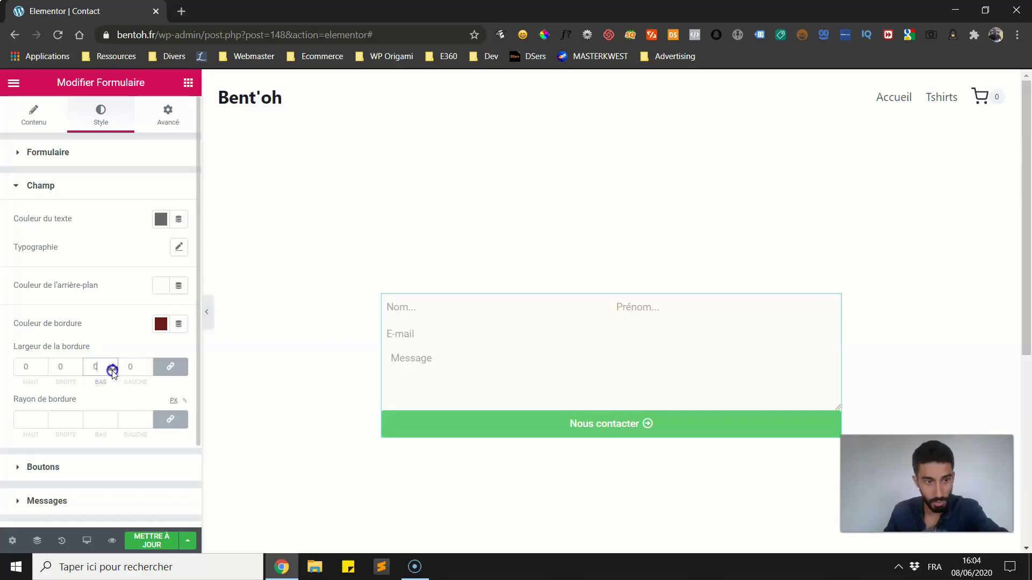
pyautogui.click(113, 370)
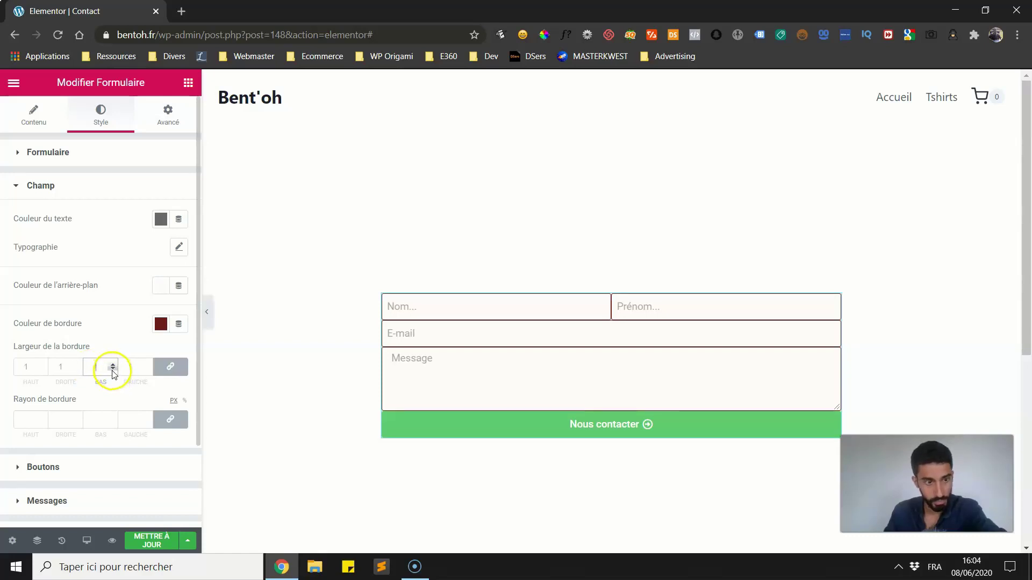
pyautogui.click(111, 368)
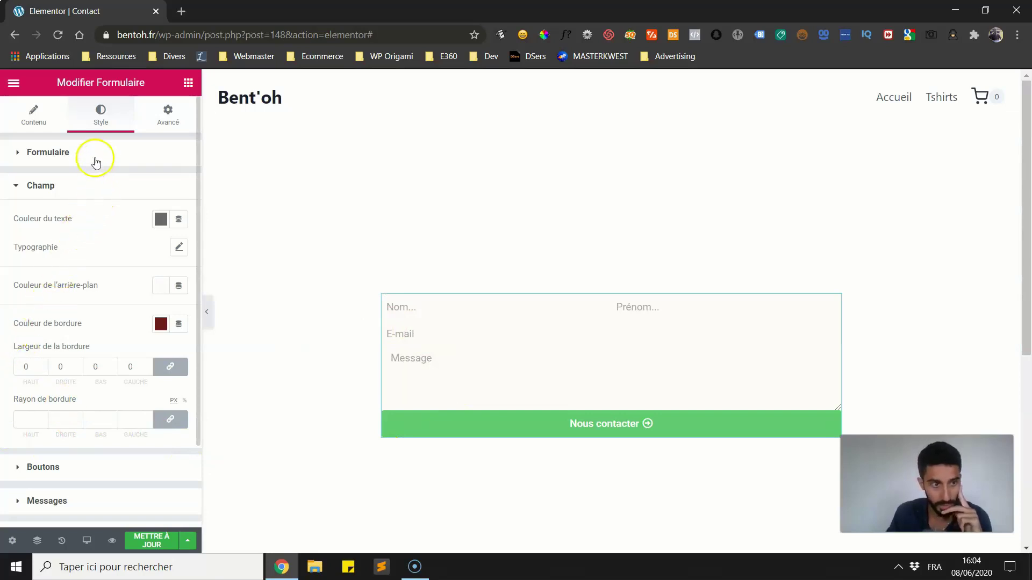
pyautogui.moveTo(16, 242); pyautogui.dragTo(46, 243)
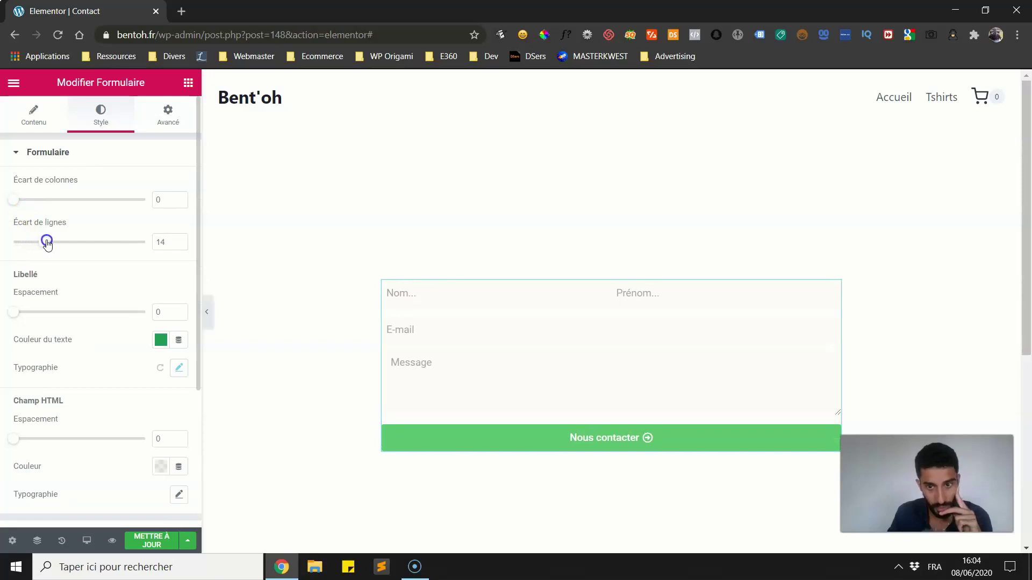
pyautogui.click(53, 152)
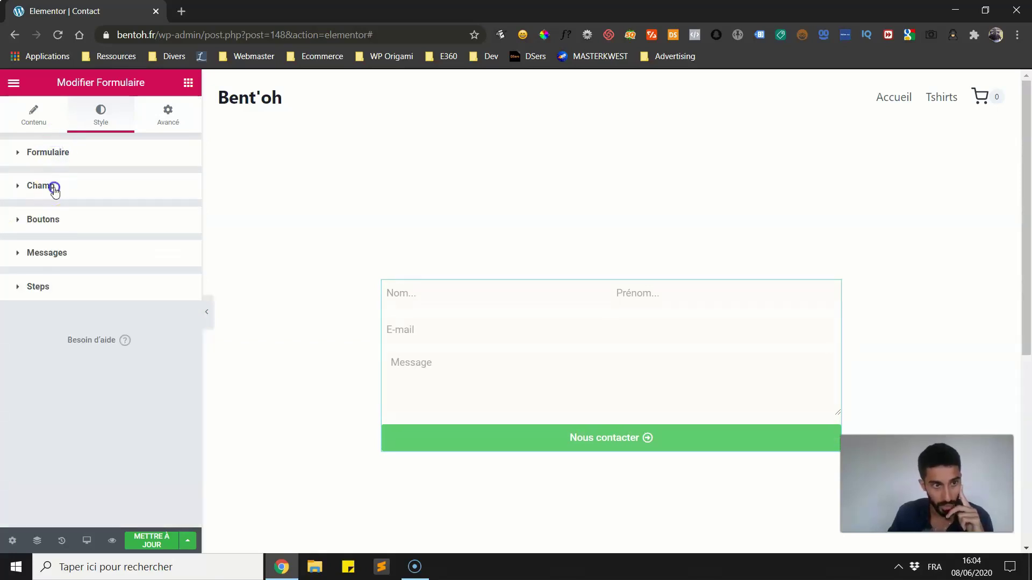
# Try a border radius of 50 px on the form fields, preview the full-width page, and set the radius to 0
pyautogui.scroll(-2, 43, 322)
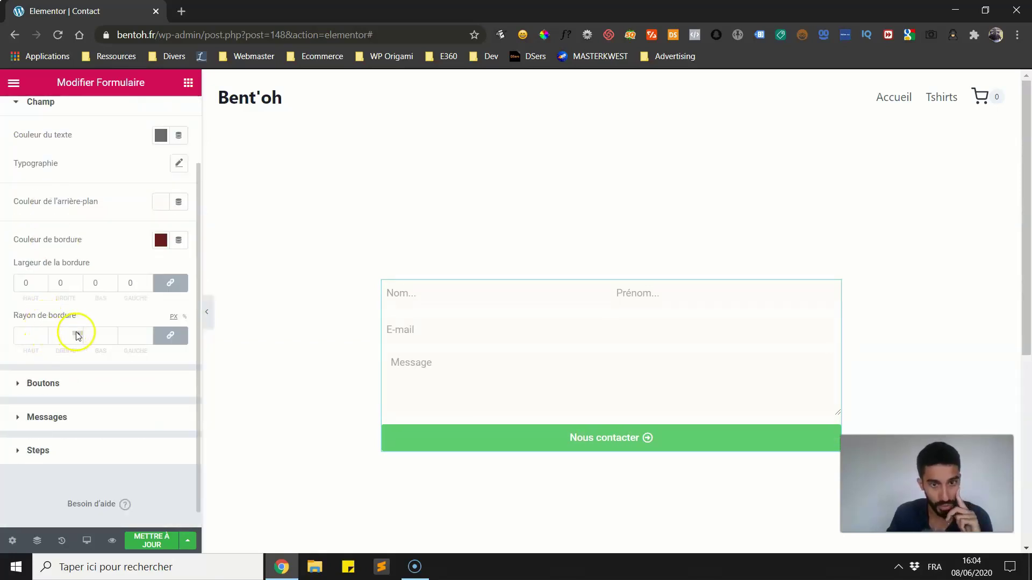
pyautogui.click(211, 310)
pyautogui.click(210, 311)
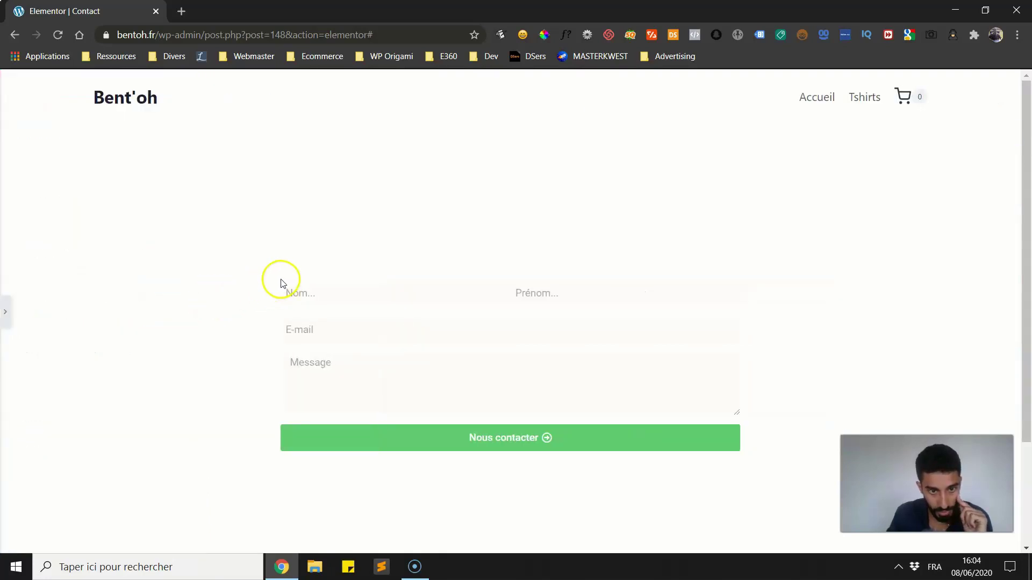
pyautogui.click(5, 312)
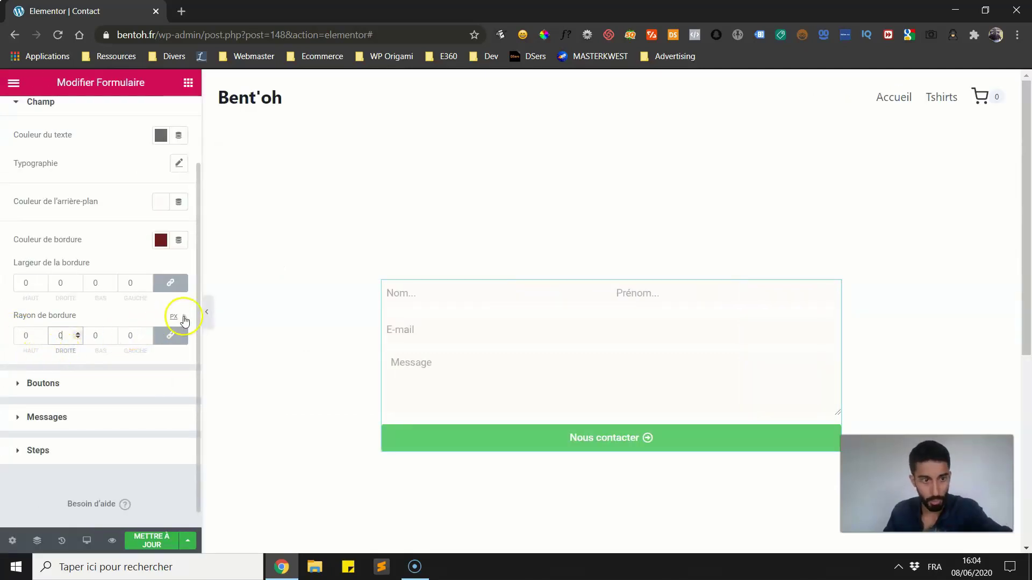
pyautogui.click(209, 307)
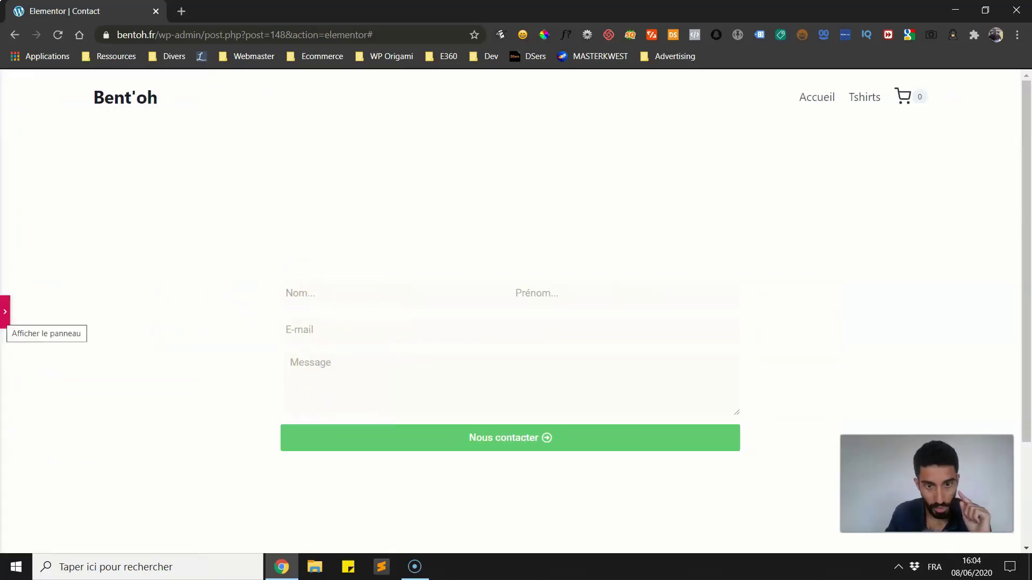
pyautogui.click(5, 312)
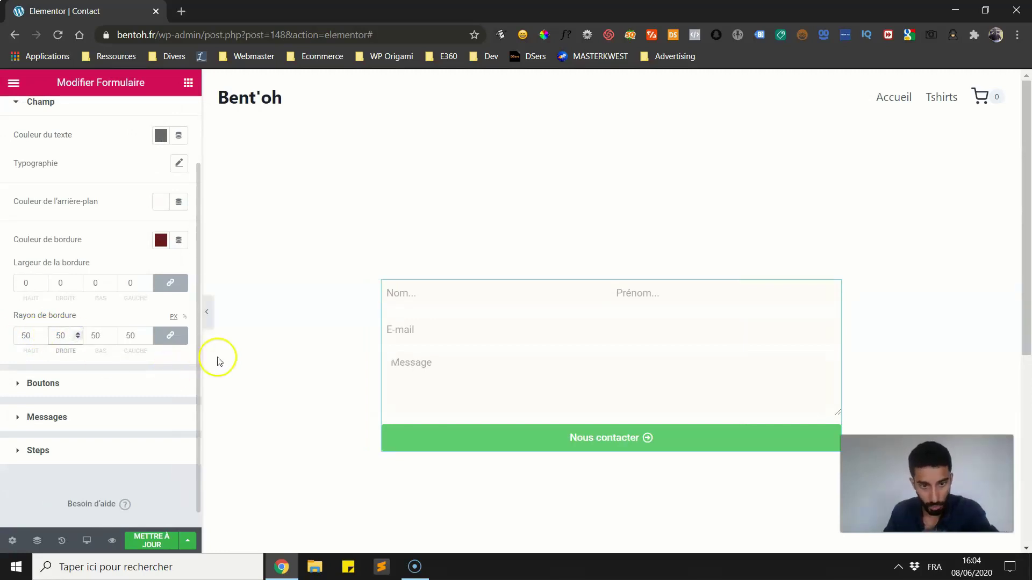
pyautogui.click(207, 312)
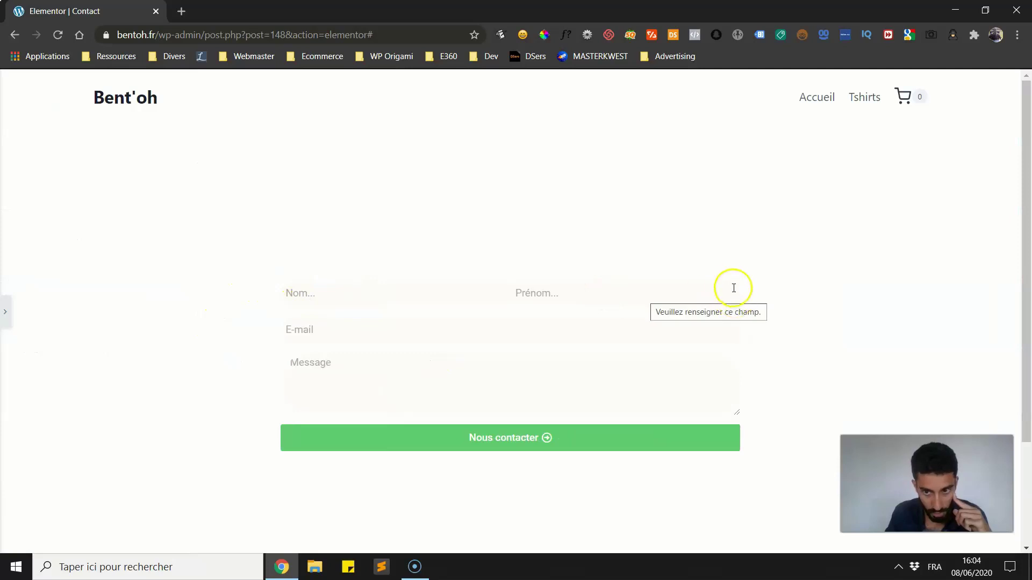
pyautogui.click(5, 312)
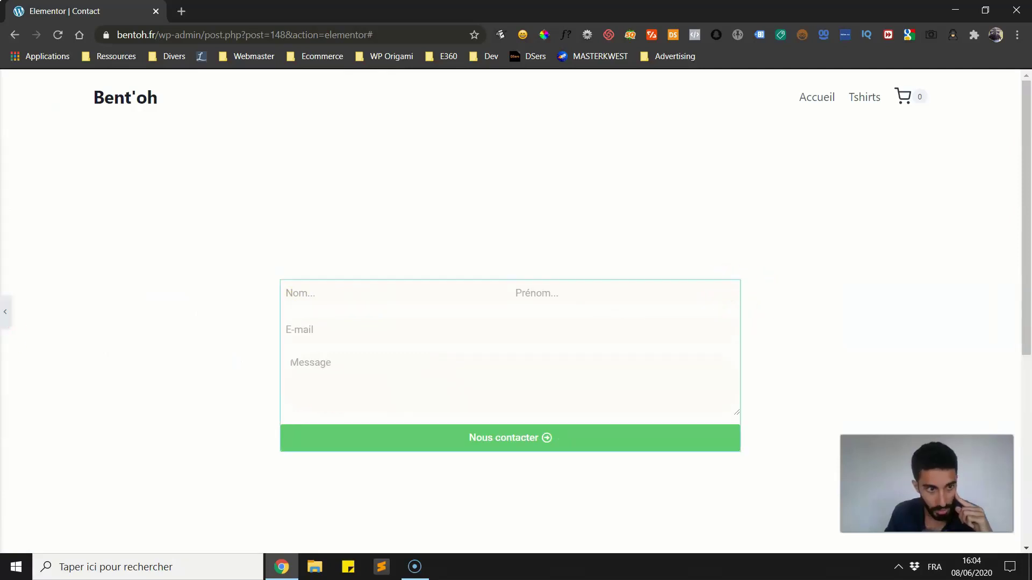
pyautogui.click(23, 334)
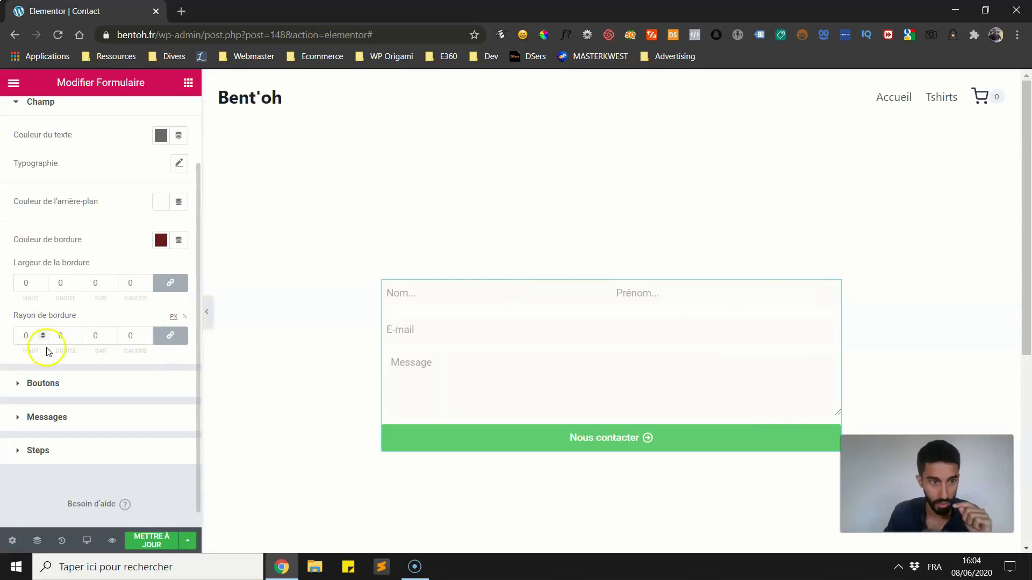
# Set the font size of the form button's text to 26 px
pyautogui.click(22, 372)
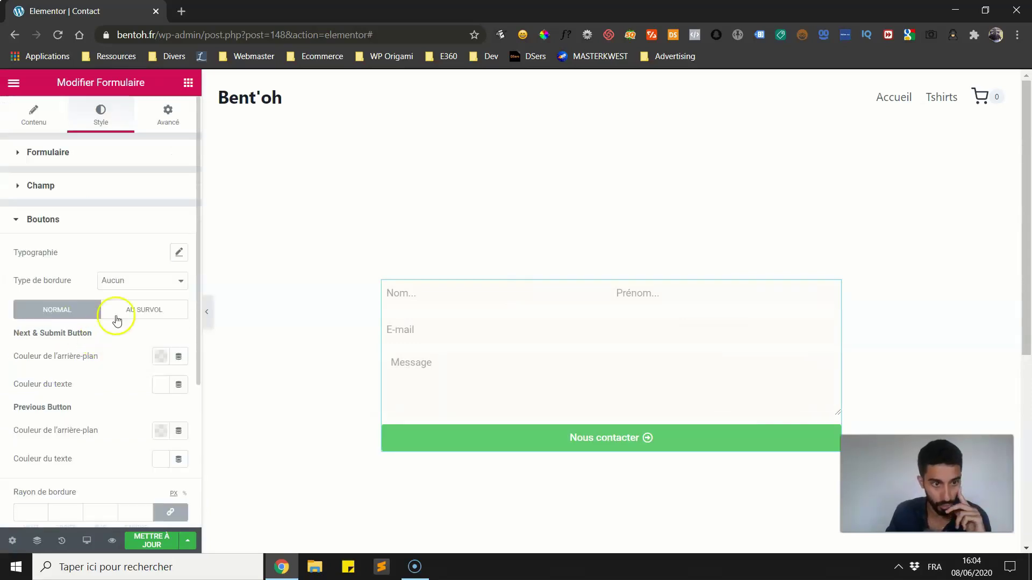
pyautogui.click(178, 253)
pyautogui.moveTo(25, 339); pyautogui.dragTo(38, 339)
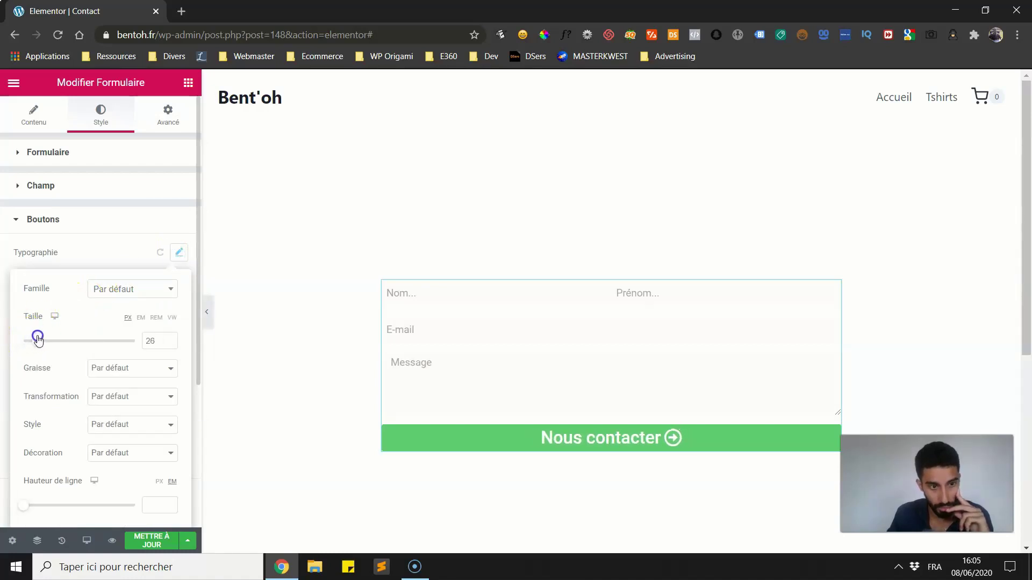
# Change the form button's size to Moyen
pyautogui.click(34, 114)
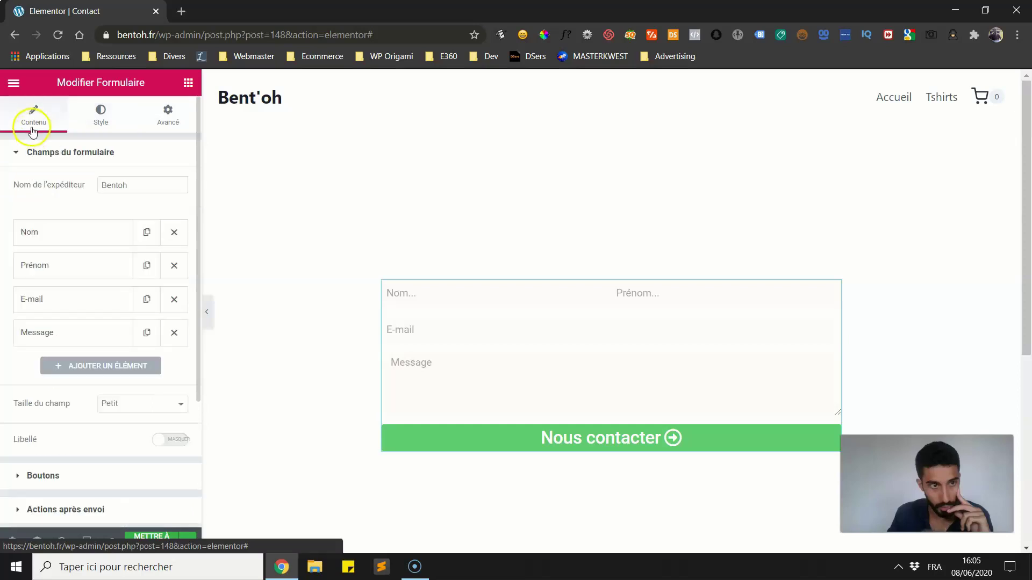
pyautogui.scroll(-3, 36, 348)
pyautogui.click(62, 311)
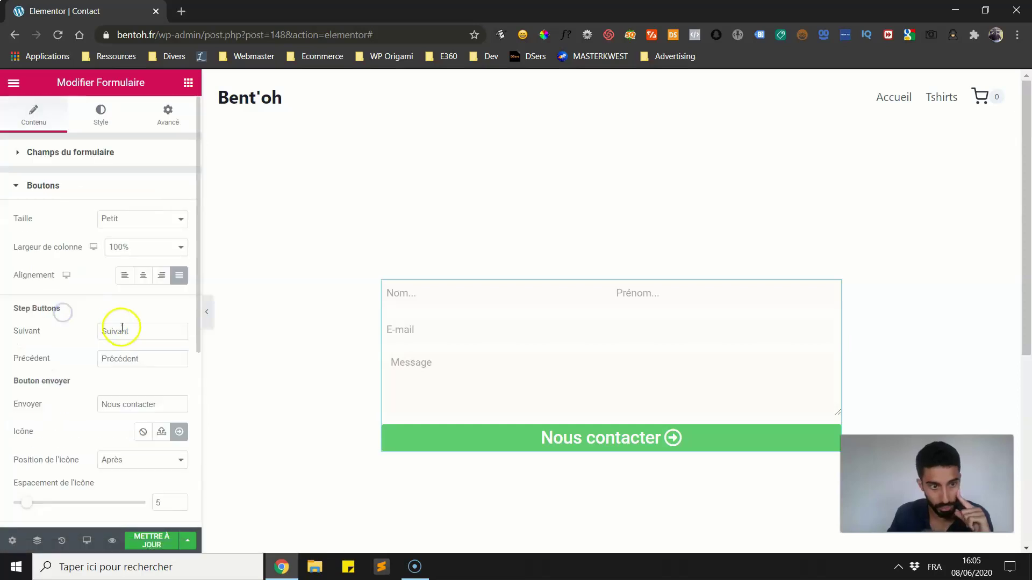
pyautogui.click(134, 219)
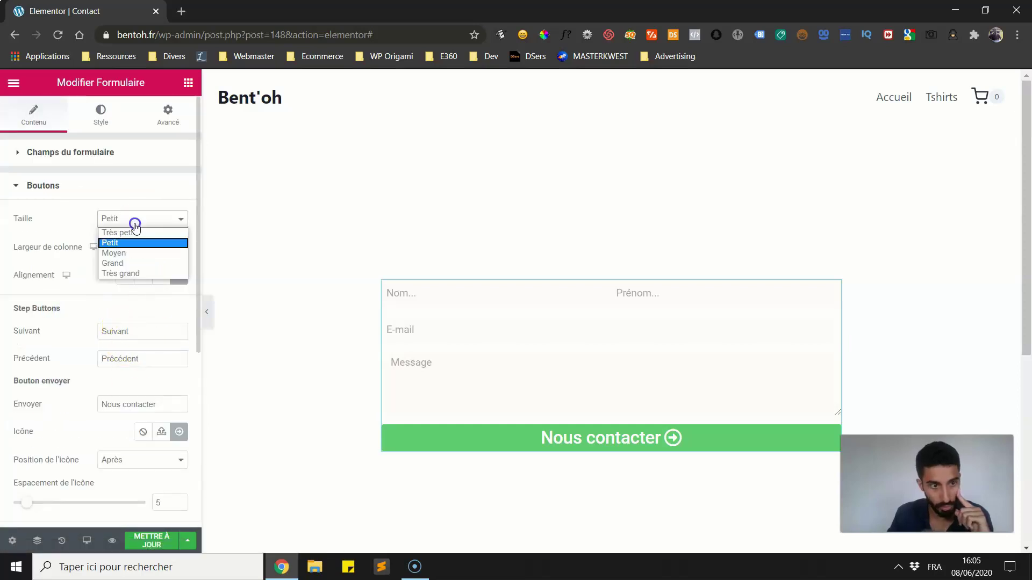
pyautogui.click(119, 255)
# Set the normal-state background colour of the Next & Submit button to the mustard yellow #C9BA64
pyautogui.click(119, 124)
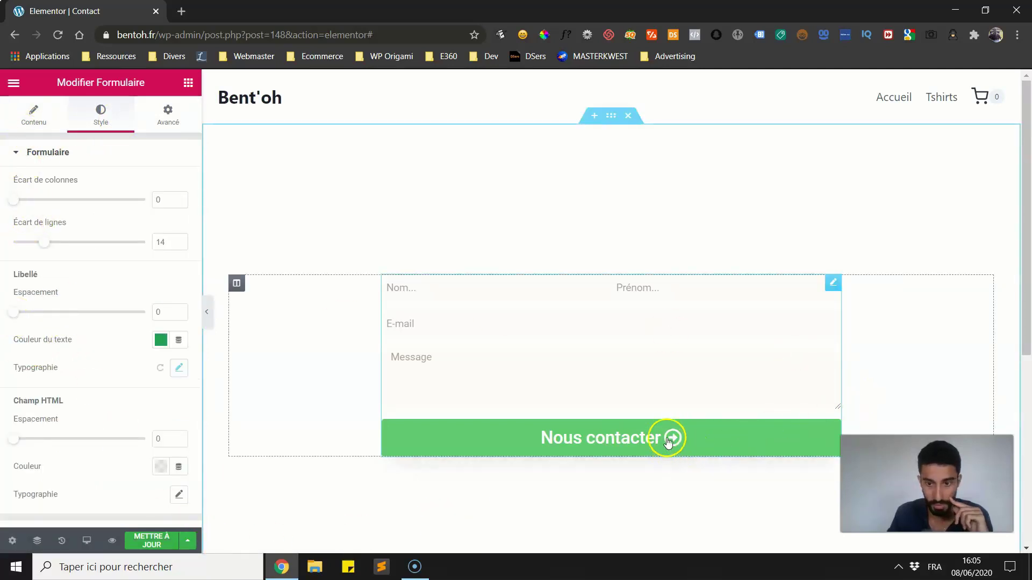
pyautogui.scroll(-3, 4, 291)
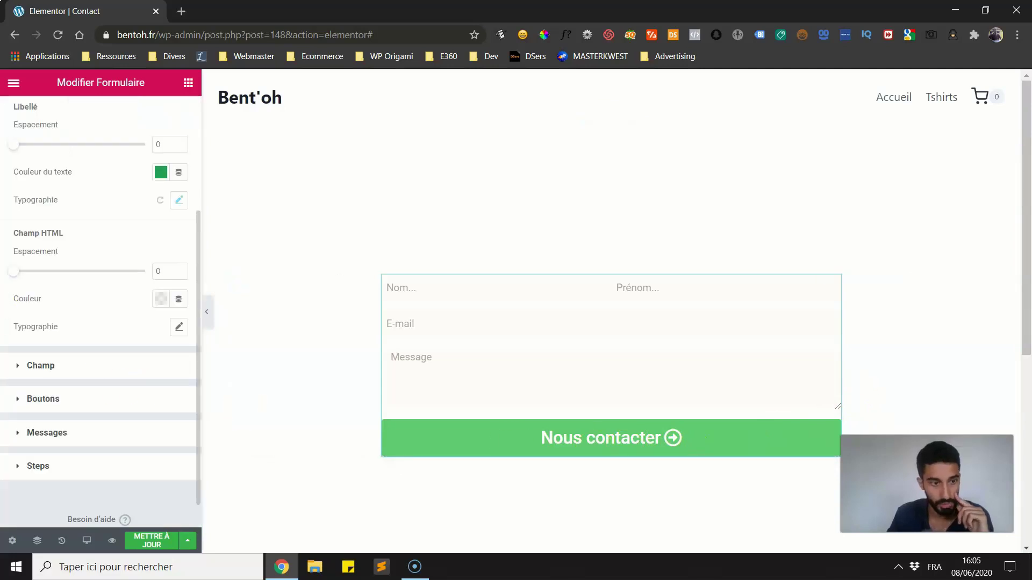
pyautogui.click(56, 400)
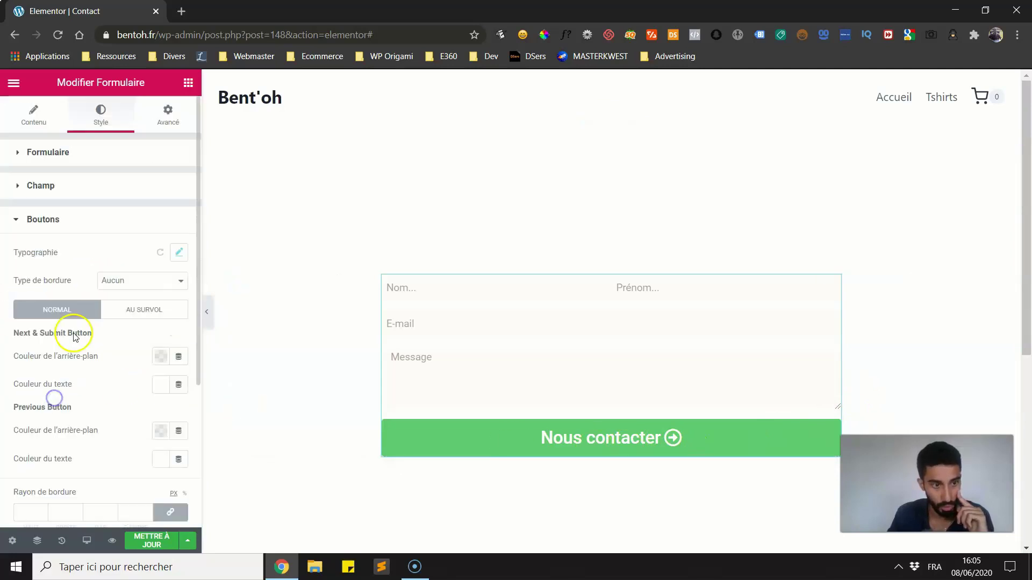
pyautogui.scroll(-2, 140, 312)
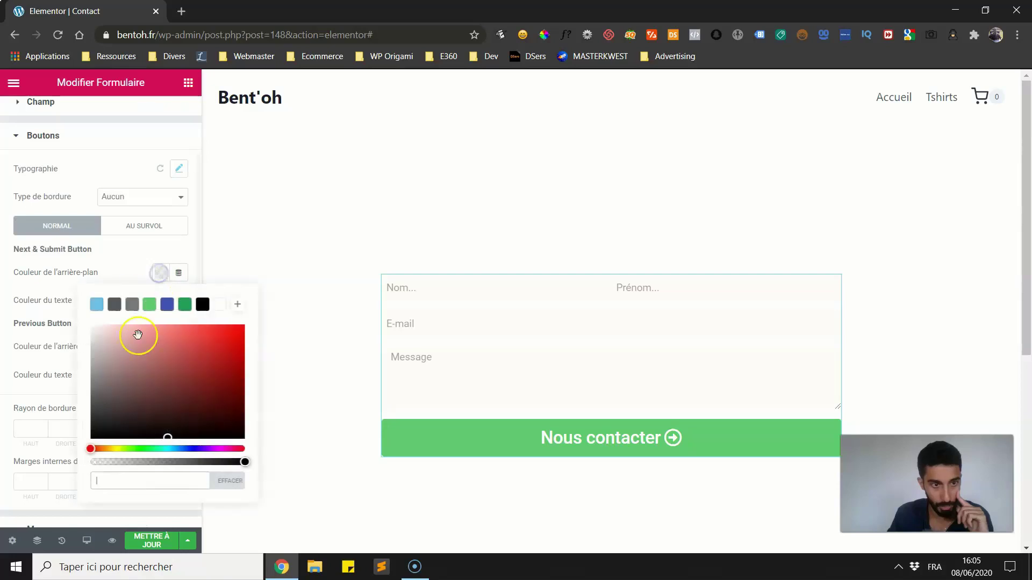
pyautogui.click(113, 449)
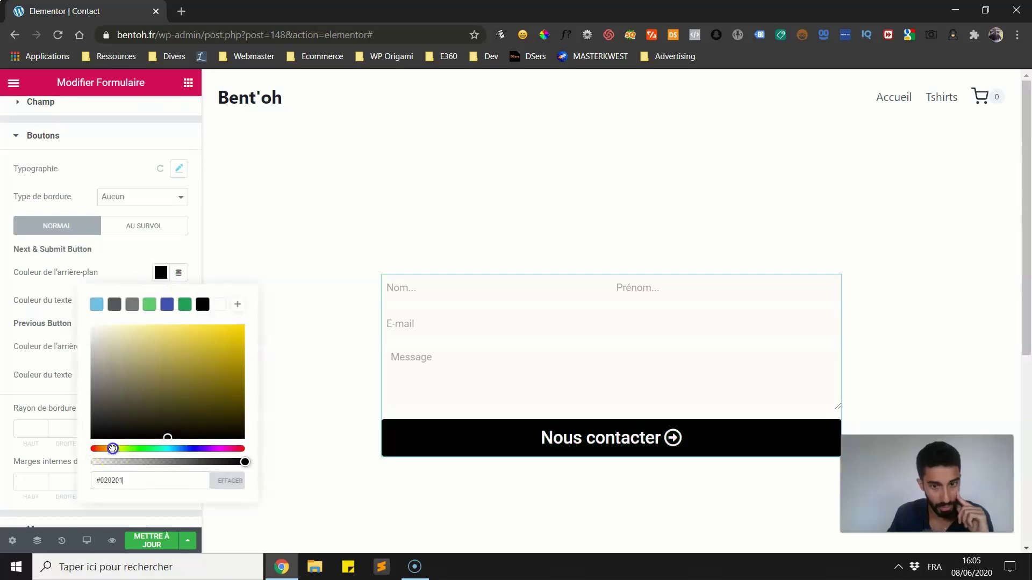
pyautogui.moveTo(125, 391)
pyautogui.mouseDown()
pyautogui.moveTo(139, 357)
pyautogui.moveTo(170, 336)
pyautogui.moveTo(163, 351)
pyautogui.mouseUp()
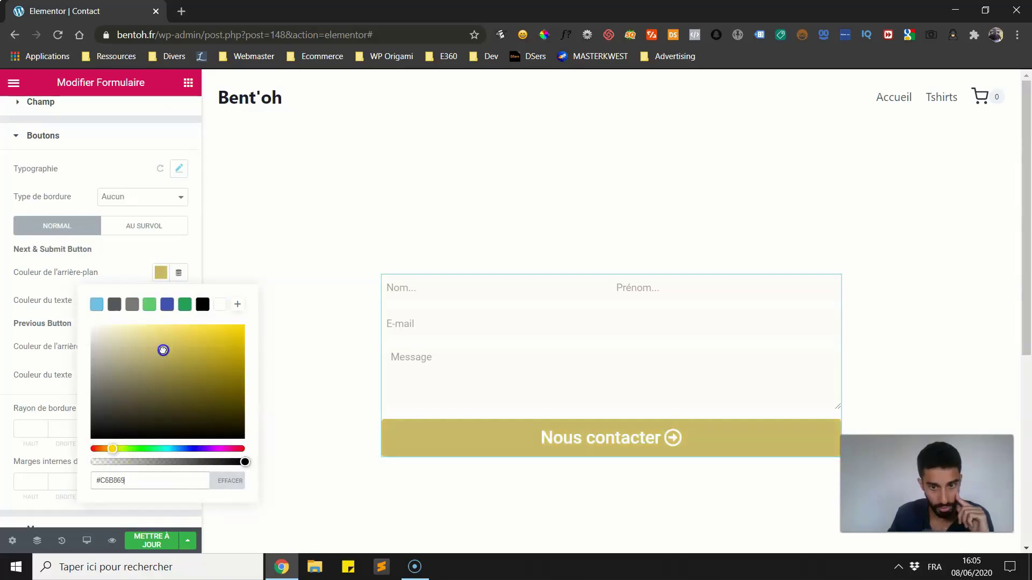
pyautogui.click(81, 347)
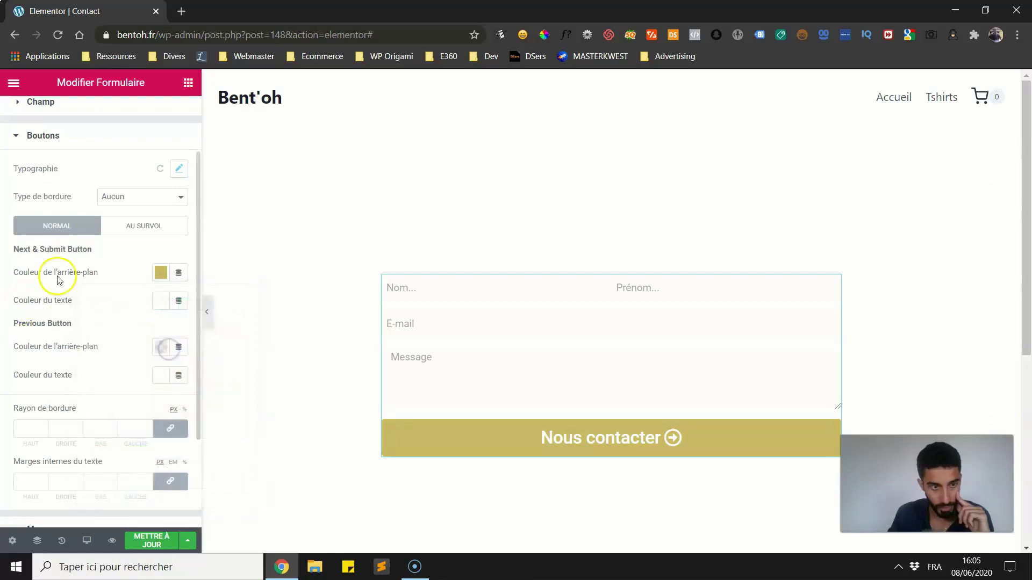
pyautogui.click(125, 228)
pyautogui.click(161, 272)
pyautogui.click(72, 229)
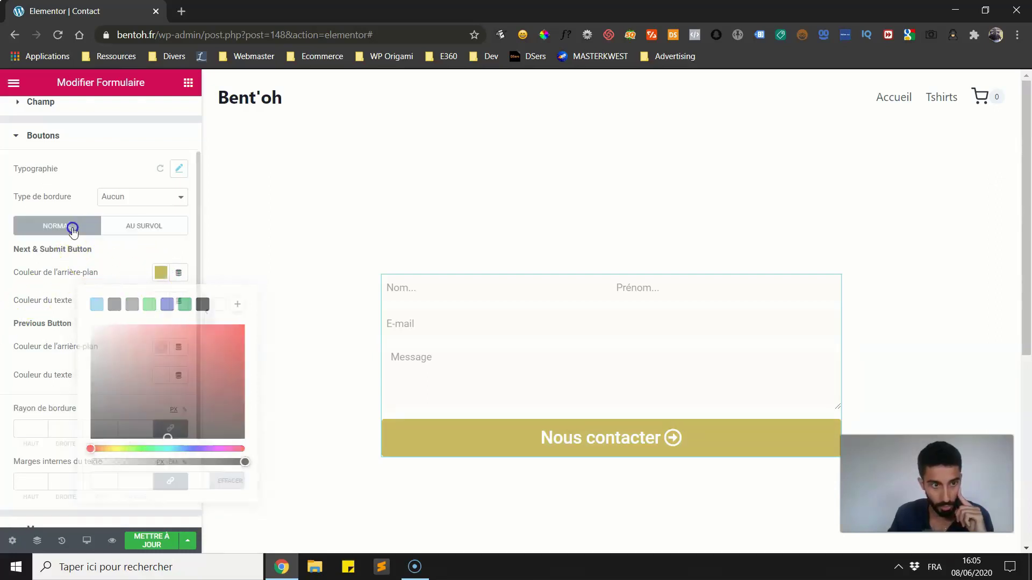
# Copy the submit button's normal background colour to its hover background and lighten it to #D2C57A
pyautogui.click(160, 273)
pyautogui.click(128, 478)
pyautogui.hotkey('ctrl', 'c')
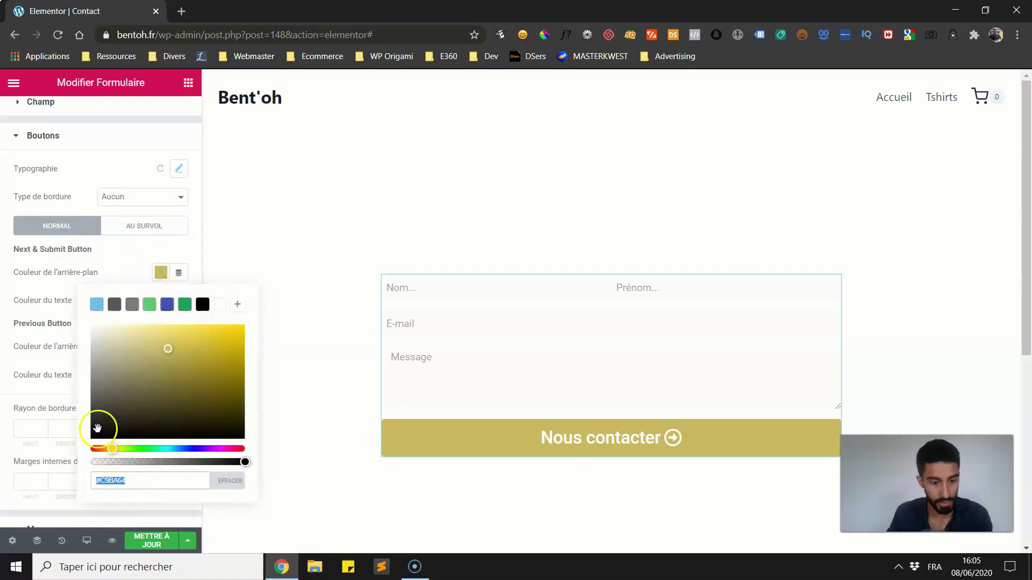
pyautogui.click(136, 225)
pyautogui.click(161, 273)
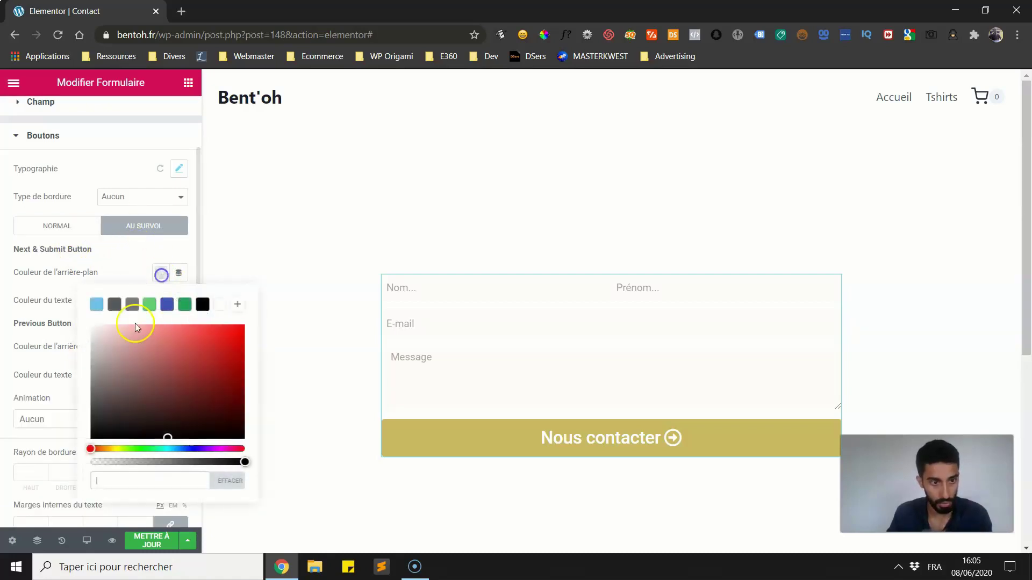
pyautogui.hotkey('ctrl', 'v')
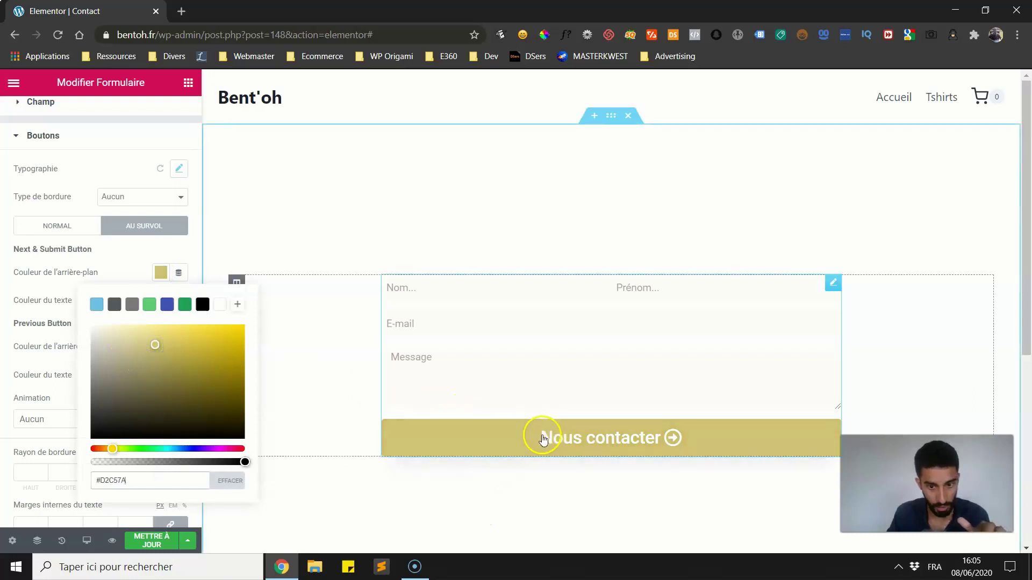
pyautogui.click(15, 292)
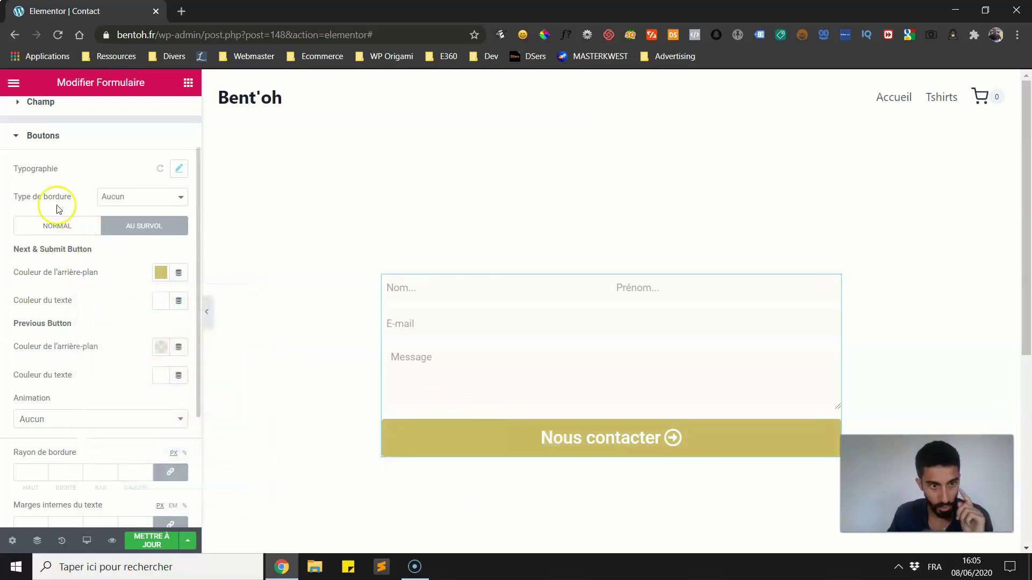
# Compare the button's normal and hover styles and set its border radius to 0 px on all corners
pyautogui.click(43, 224)
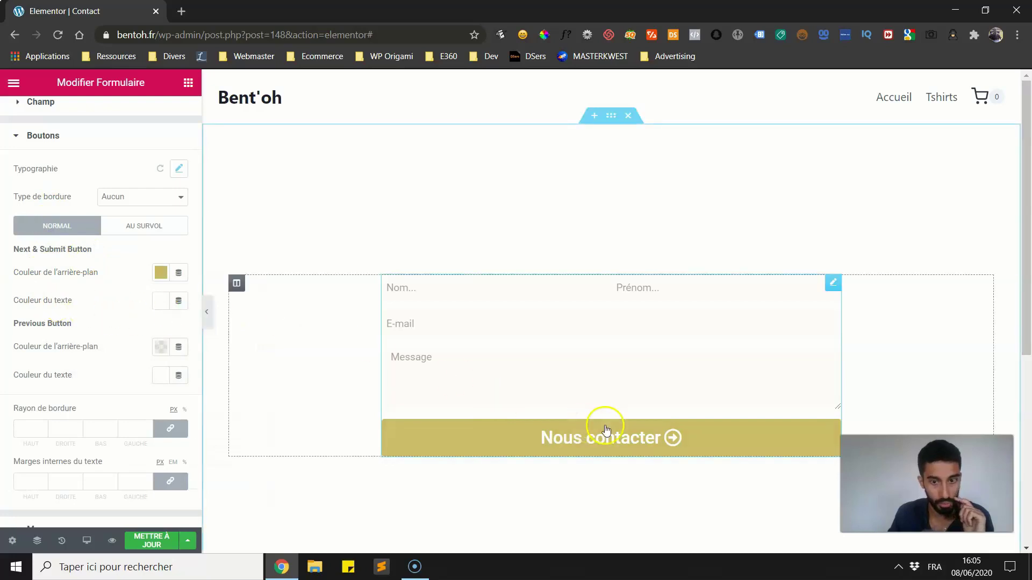
pyautogui.click(145, 227)
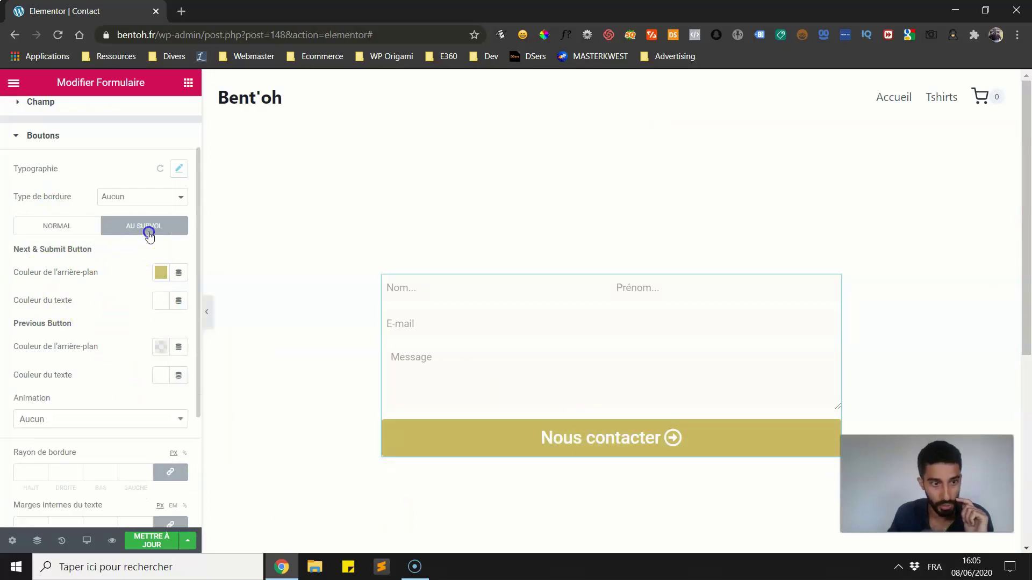
pyautogui.click(56, 228)
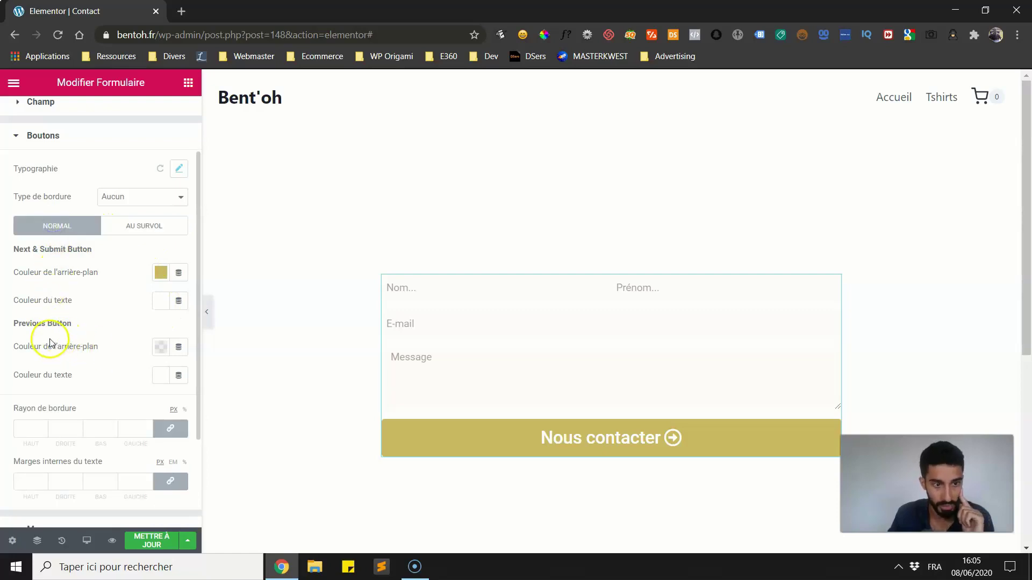
pyautogui.scroll(-2, 50, 343)
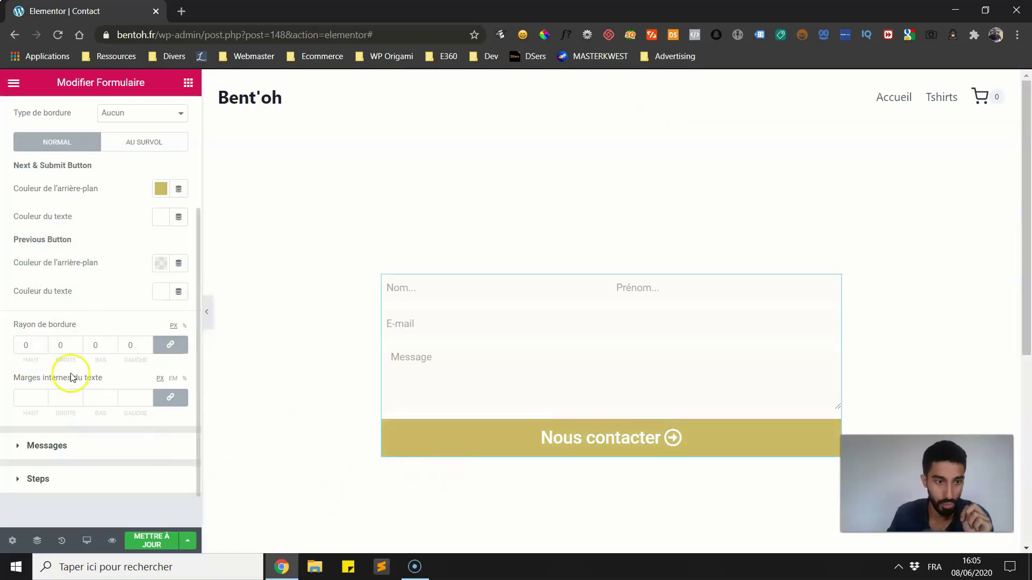
# Remove the icon from the Nous contacter submit button
pyautogui.scroll(4, 43, 130)
pyautogui.click(37, 119)
pyautogui.scroll(-2, 71, 333)
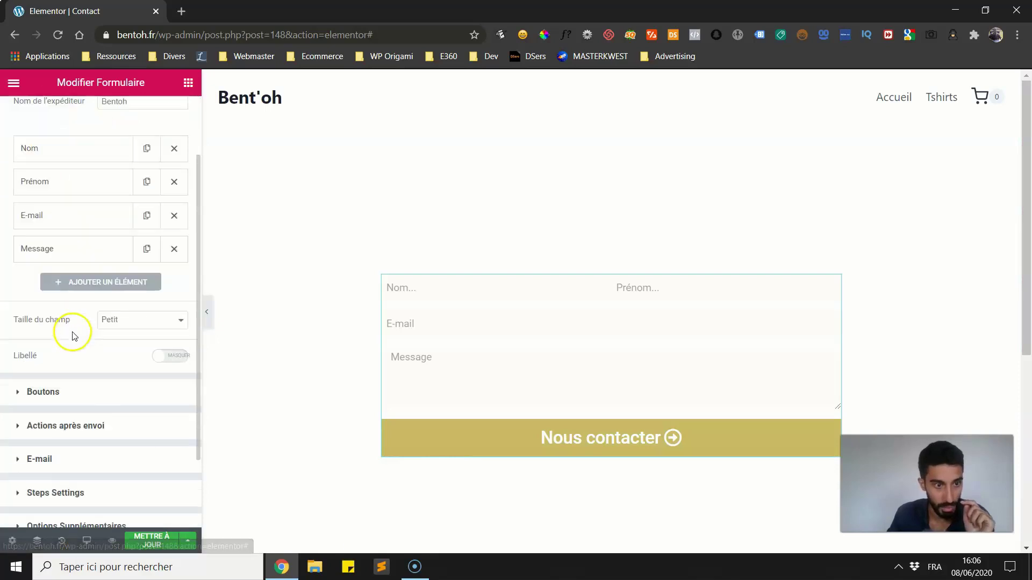
pyautogui.click(73, 396)
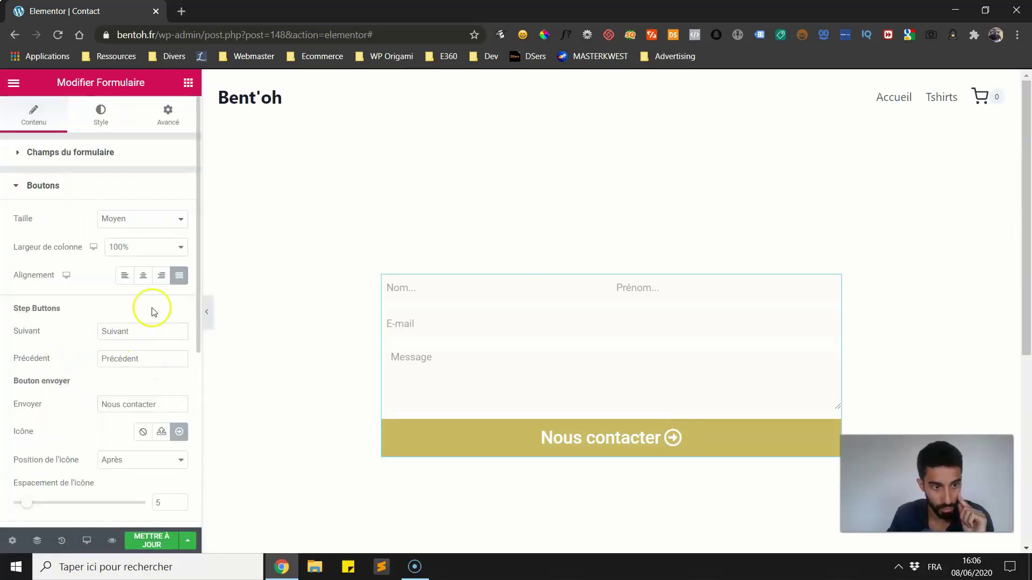
pyautogui.click(144, 433)
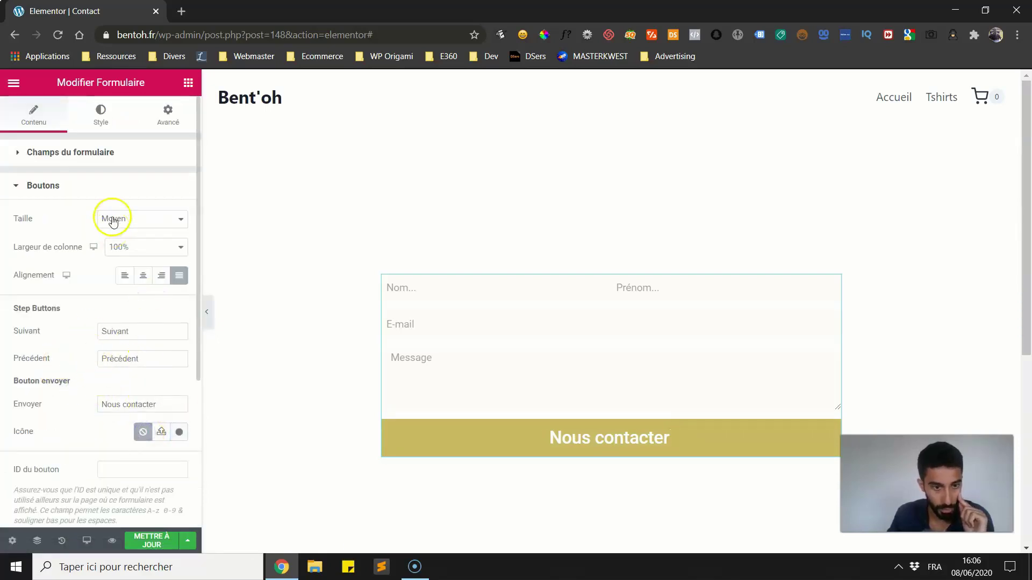
# Set the form button's hover animation to Grow and preview it on the full-width page
pyautogui.click(102, 113)
pyautogui.scroll(-3, 47, 363)
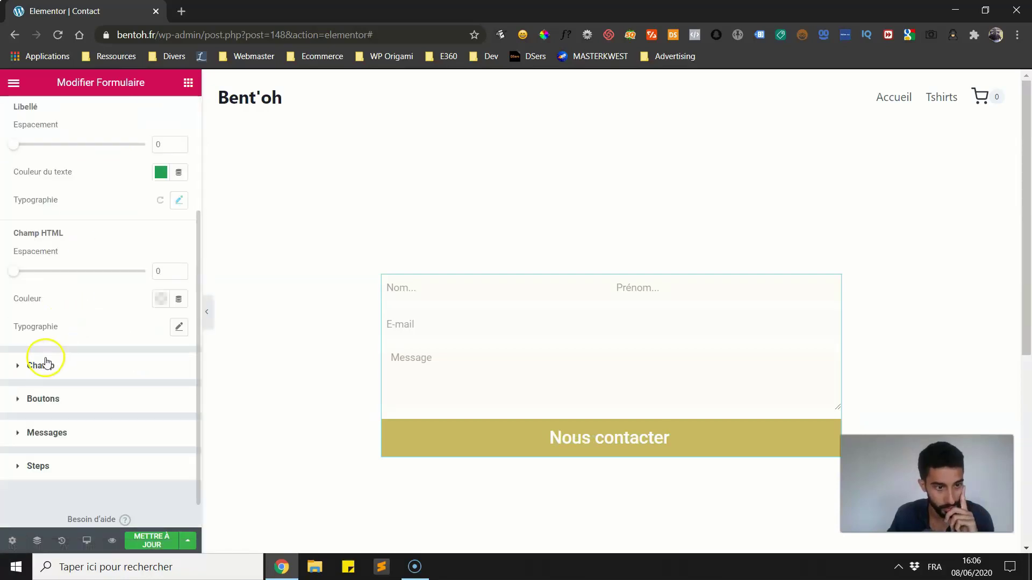
pyautogui.click(34, 397)
pyautogui.scroll(-2, 22, 376)
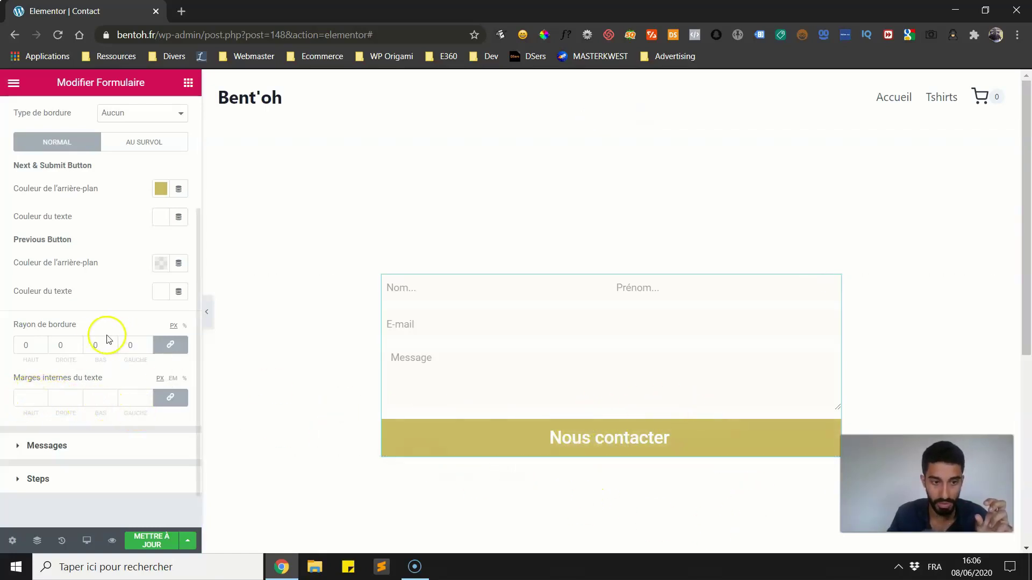
pyautogui.scroll(-1, 54, 358)
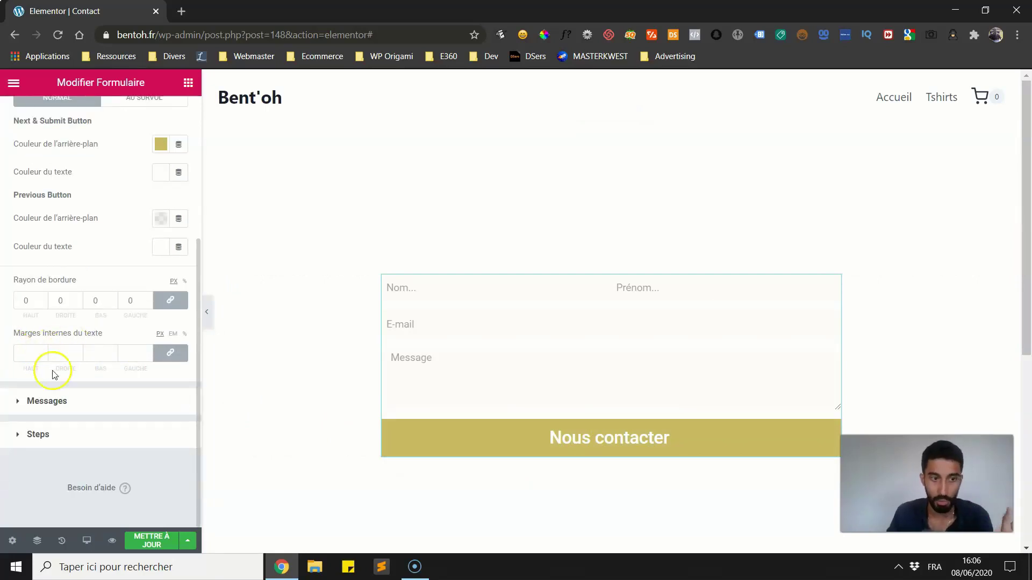
pyautogui.scroll(2, 45, 356)
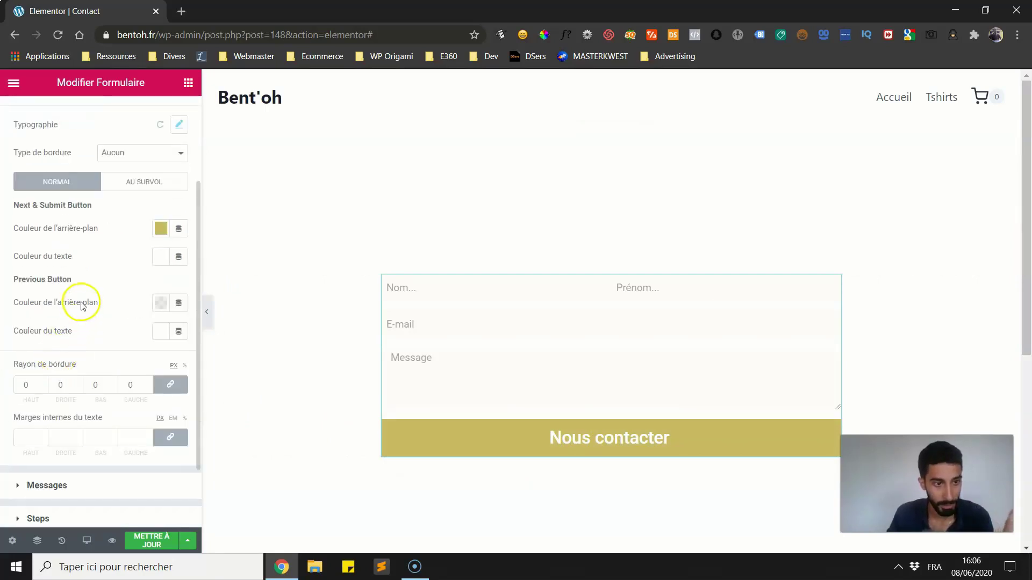
pyautogui.scroll(-2, 78, 304)
pyautogui.scroll(2, 80, 336)
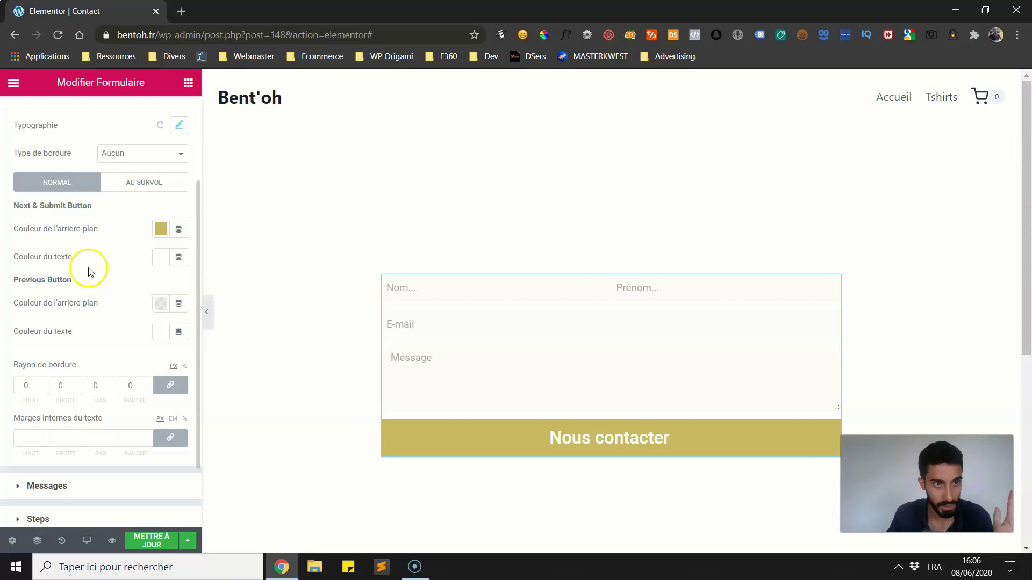
pyautogui.click(134, 183)
pyautogui.click(44, 375)
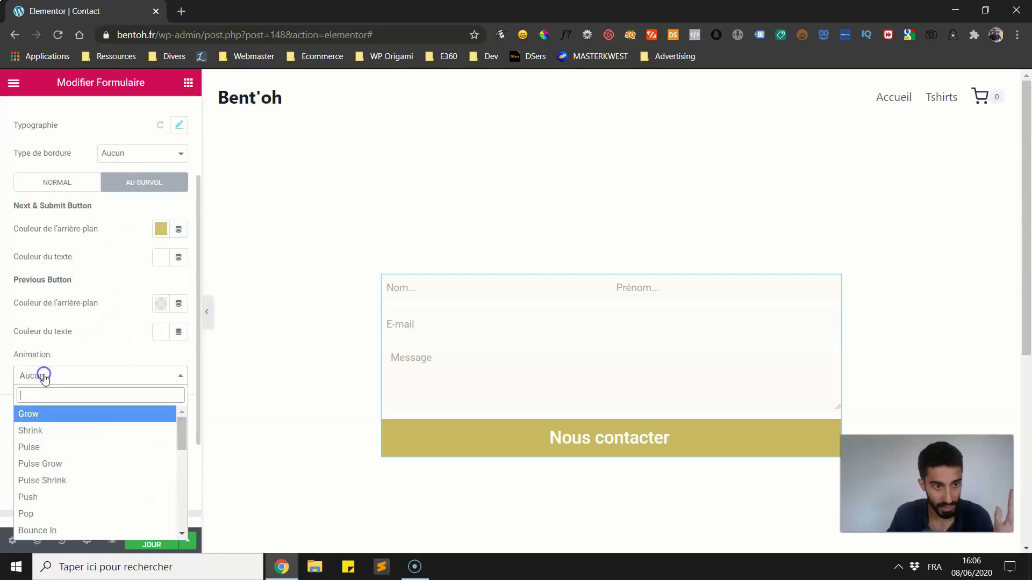
pyautogui.click(45, 414)
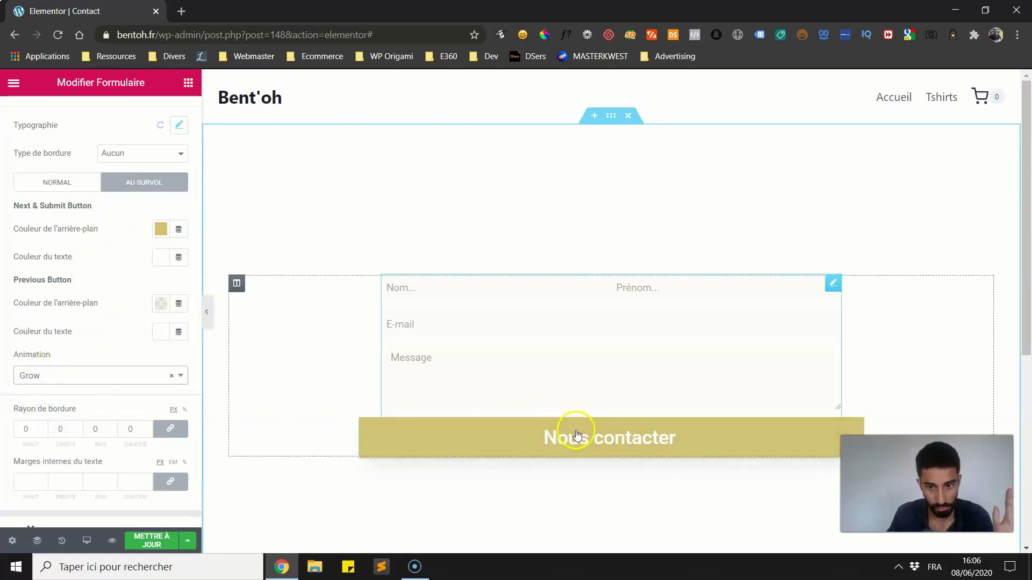
pyautogui.click(206, 312)
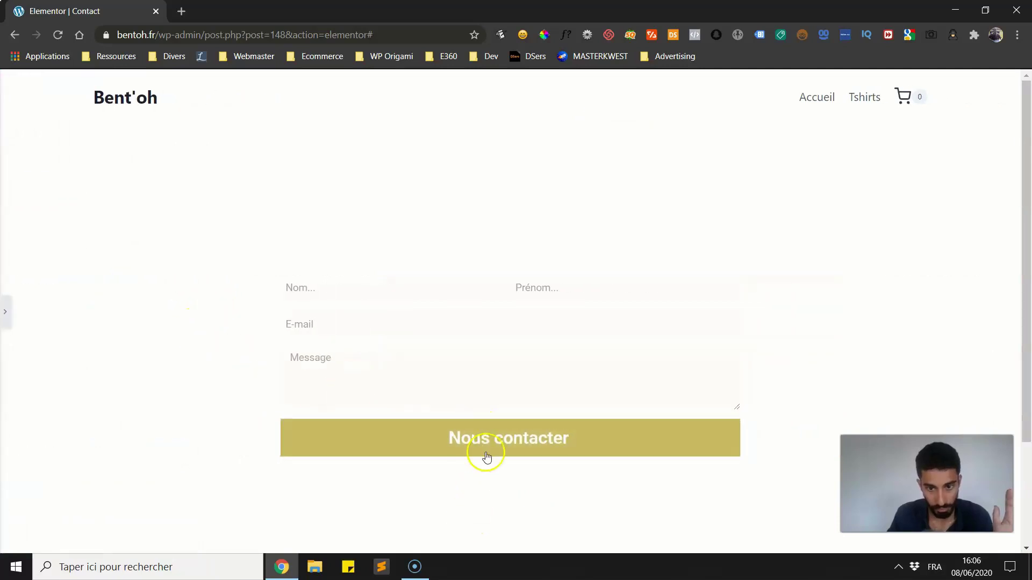
pyautogui.click(5, 312)
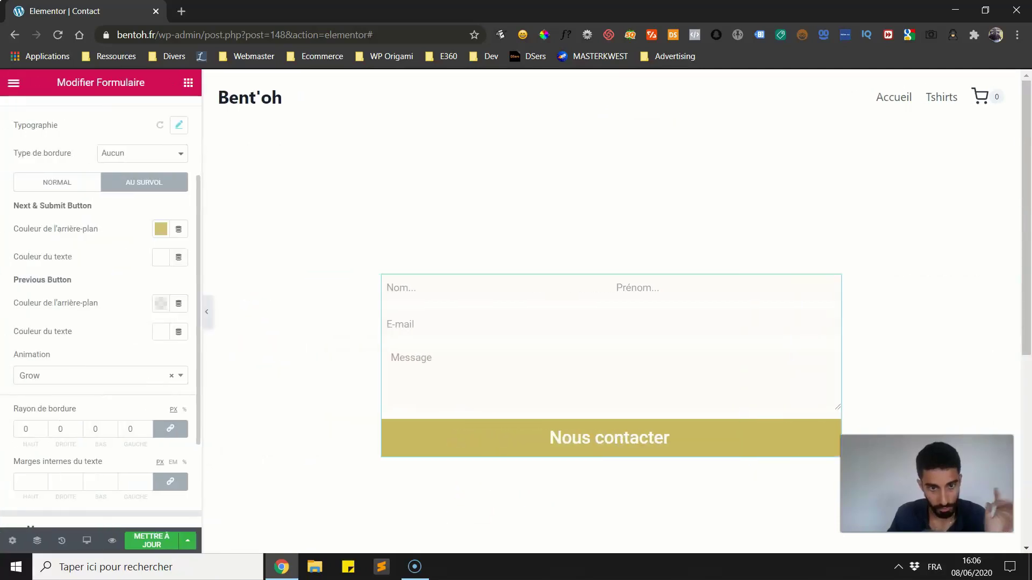
# Review the form's message styling and advanced options, and preview the page without the editing panel
pyautogui.click(53, 401)
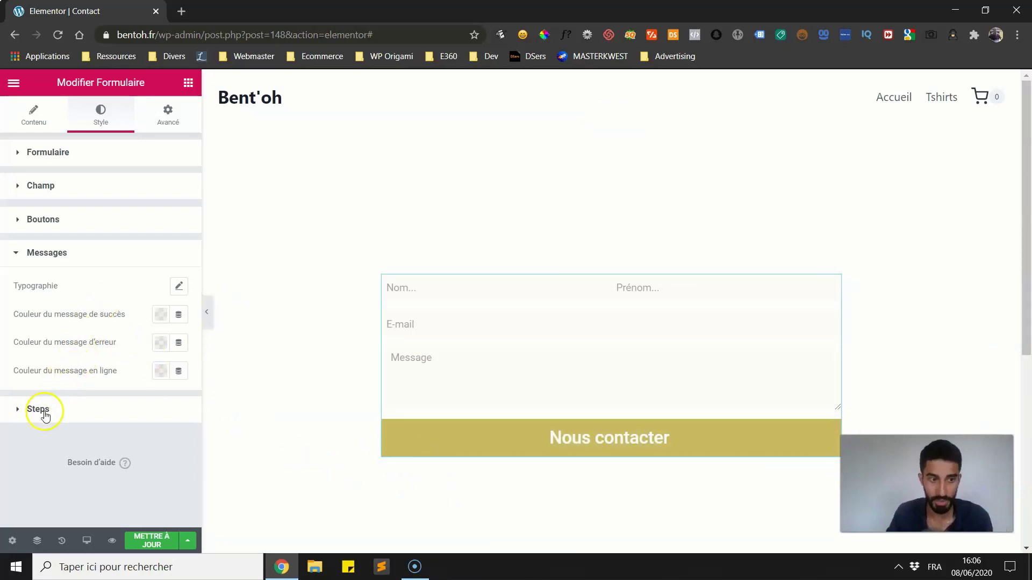
pyautogui.click(158, 124)
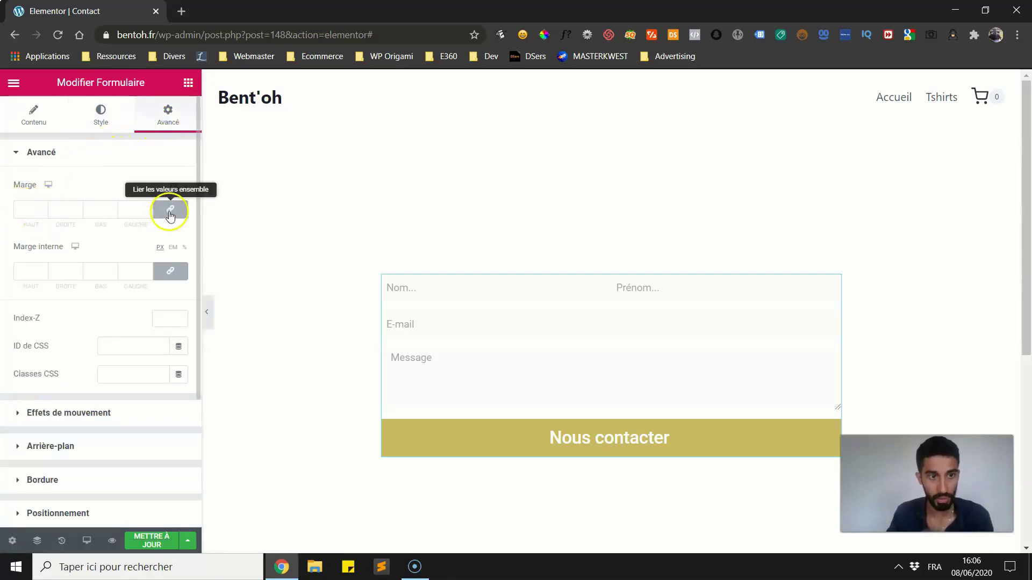
pyautogui.click(208, 311)
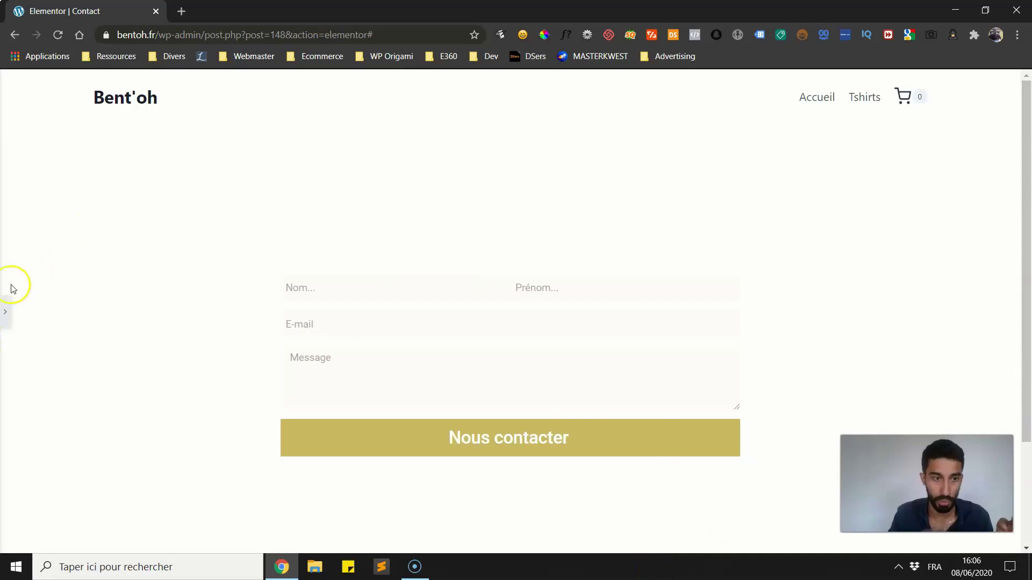
pyautogui.click(5, 312)
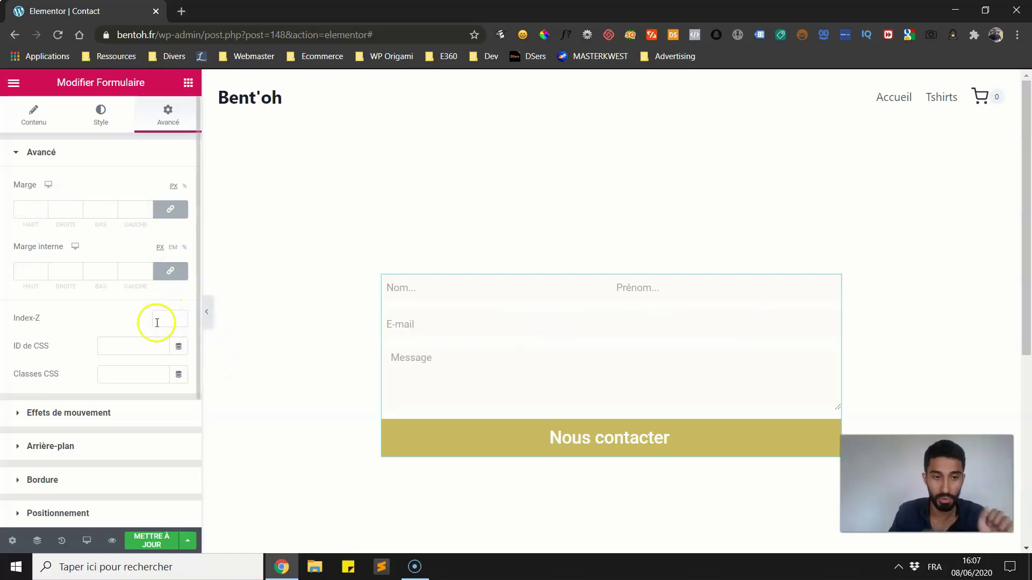
pyautogui.scroll(-4, 107, 325)
pyautogui.scroll(3, 49, 312)
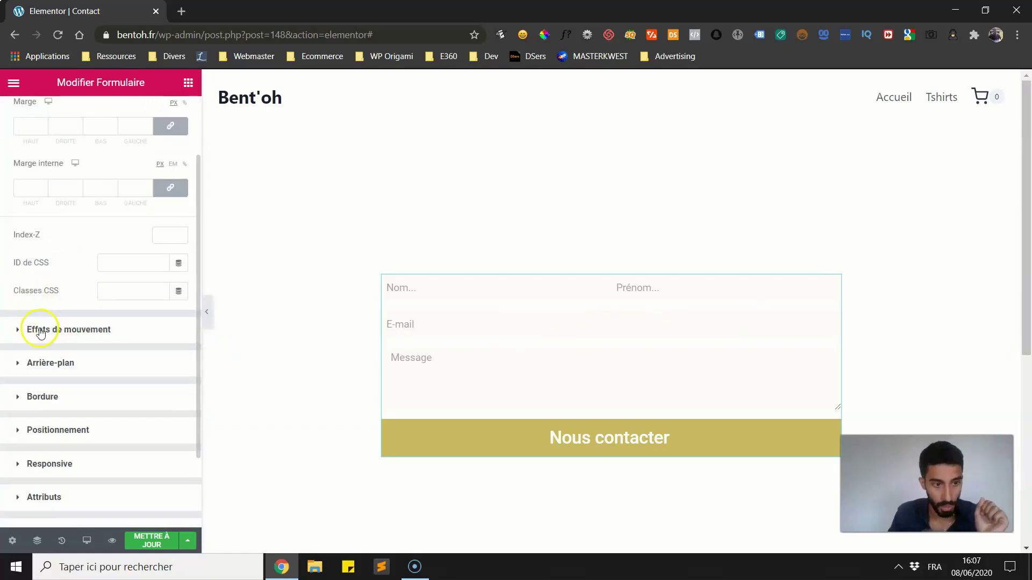
# Preview the contact form in the tablet and mobile layouts
pyautogui.click(86, 535)
pyautogui.click(53, 479)
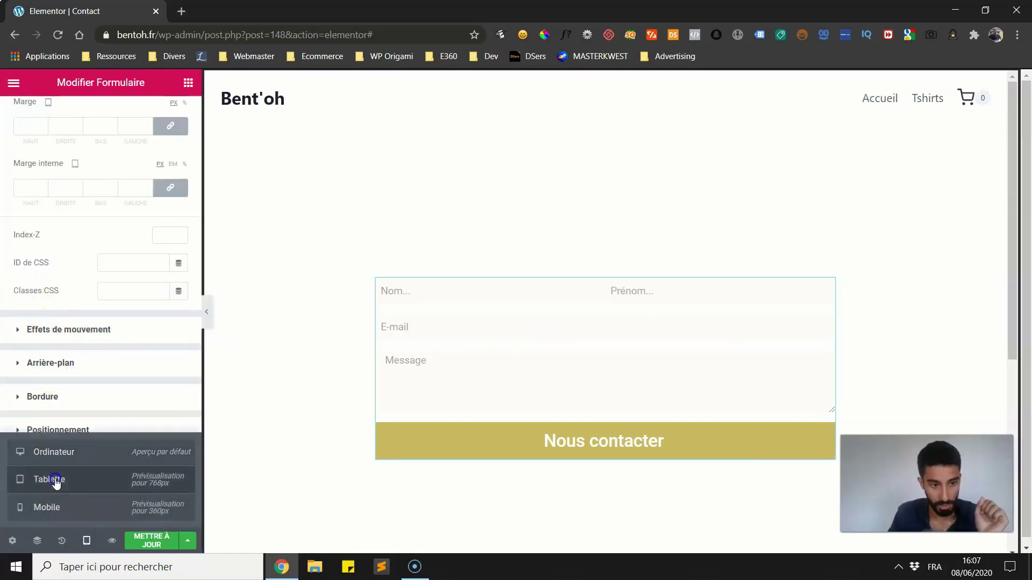
pyautogui.click(37, 506)
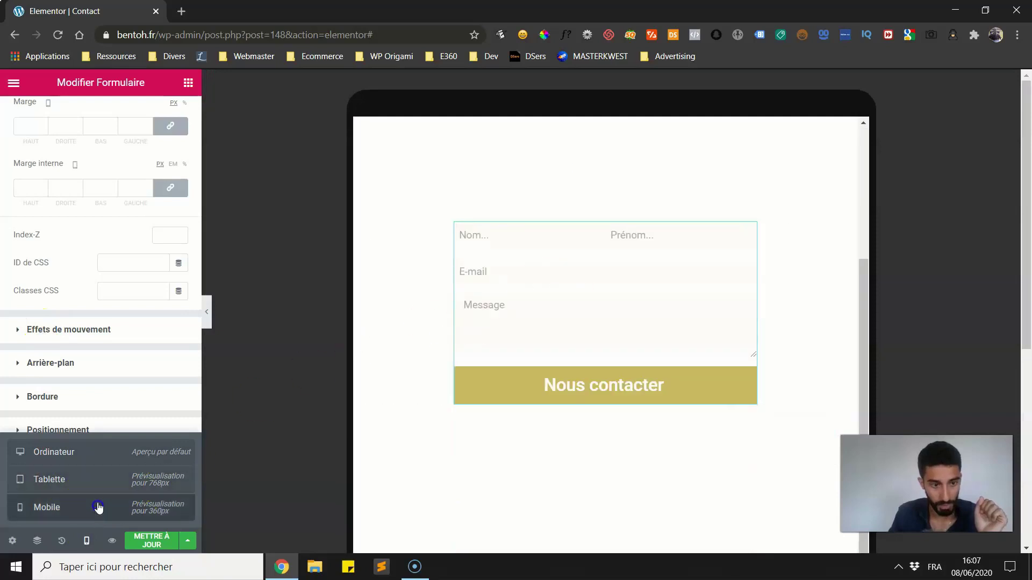
pyautogui.click(67, 477)
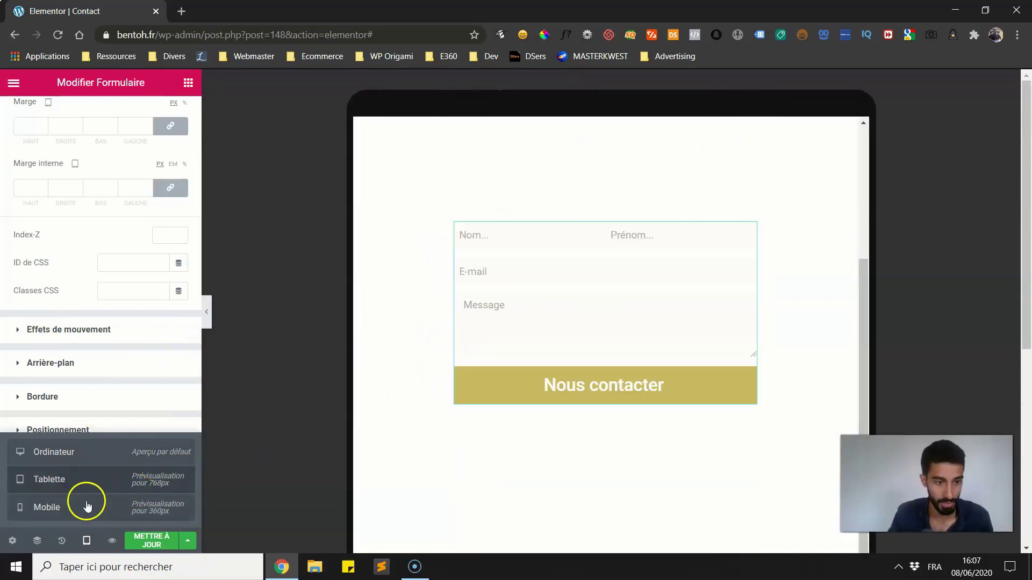
pyautogui.click(85, 503)
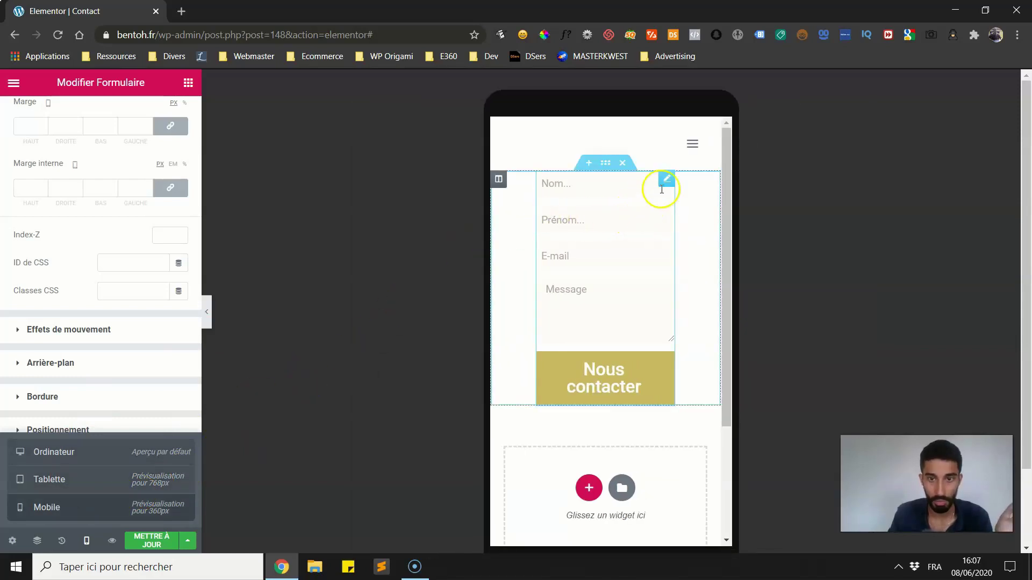
# Unlink the form's mobile margin and padding values, set them to 0 on all sides, and update the page
pyautogui.click(498, 179)
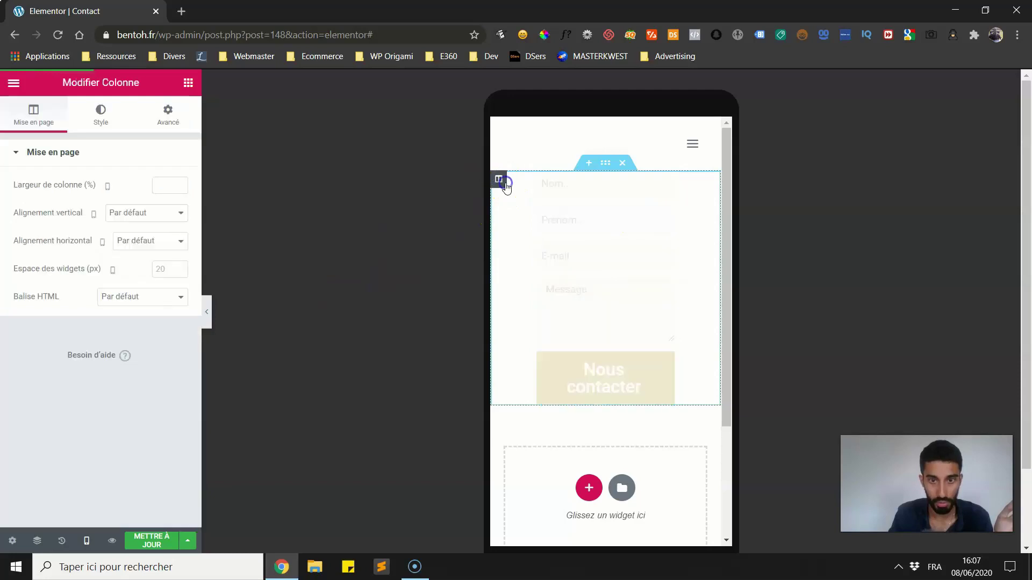
pyautogui.click(162, 118)
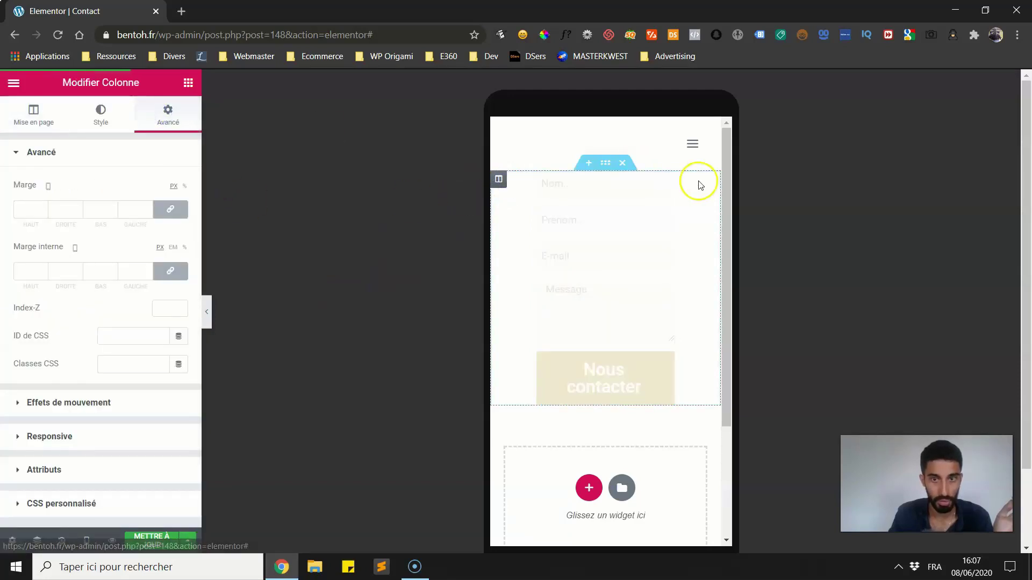
pyautogui.click(670, 184)
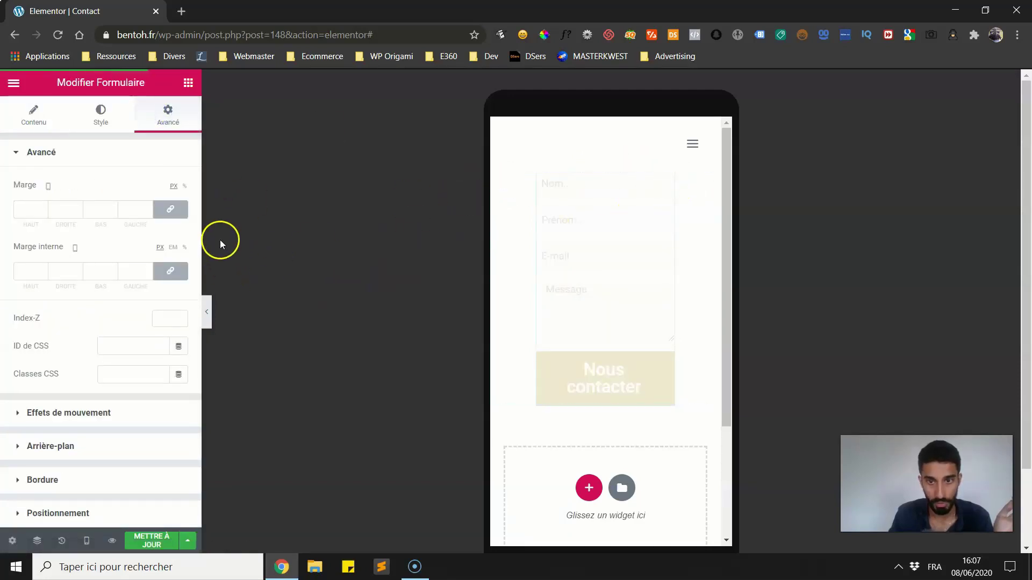
pyautogui.scroll(-3, 576, 265)
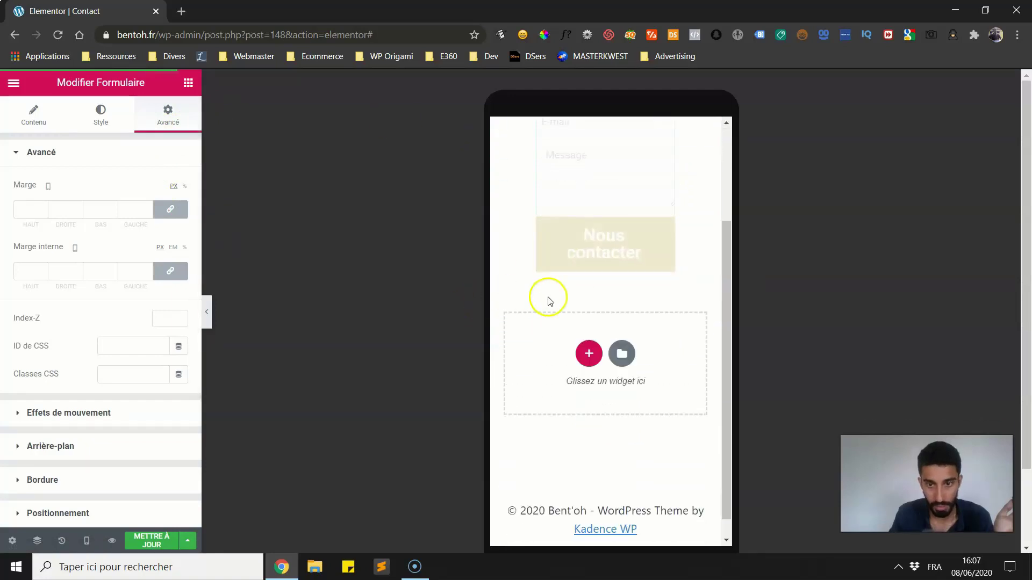
pyautogui.scroll(3, 546, 301)
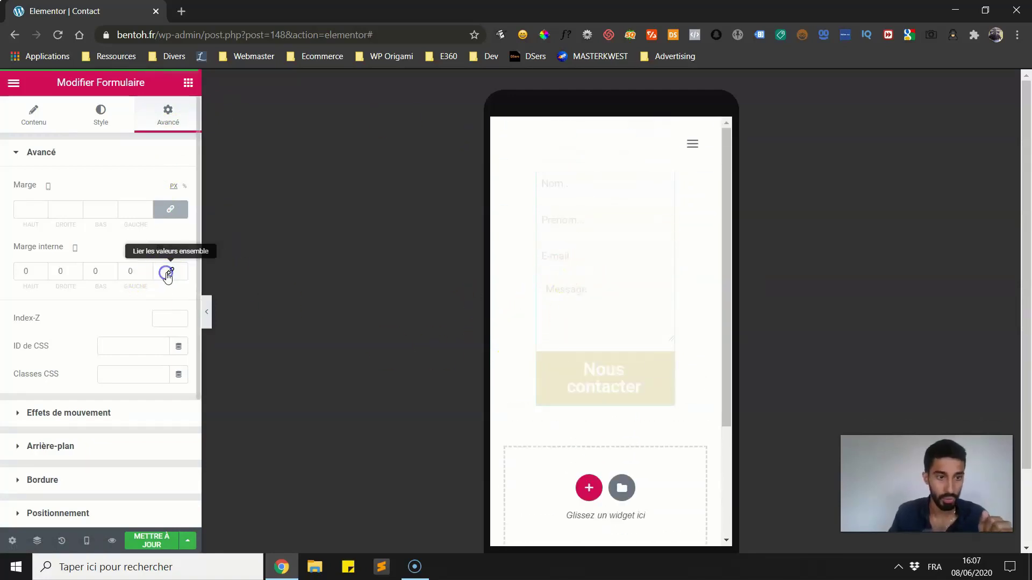
pyautogui.click(170, 209)
pyautogui.click(136, 540)
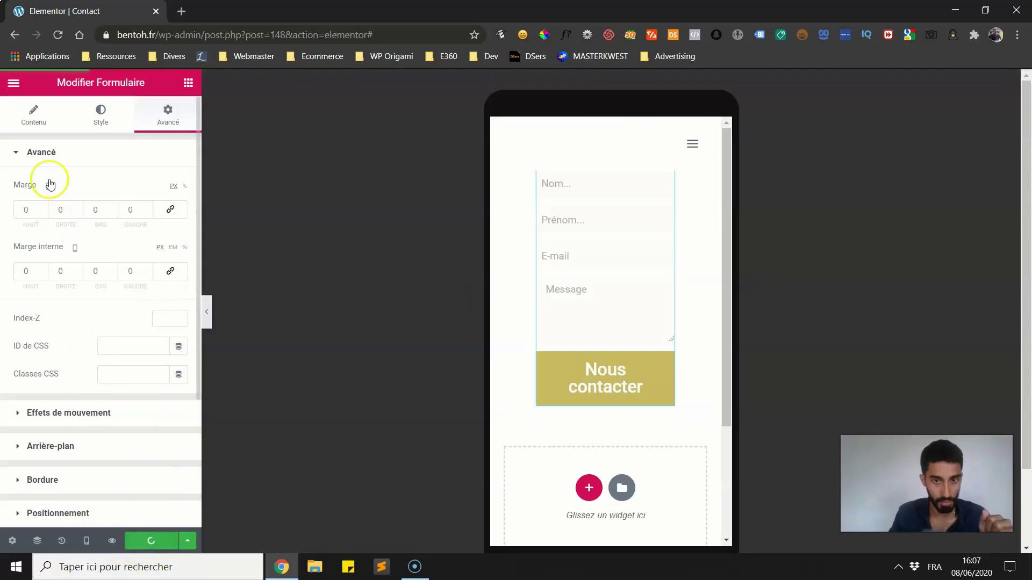
# Reload the Elementor editor, switch to the mobile layout and check the contact form's advanced spacing values
pyautogui.click(58, 36)
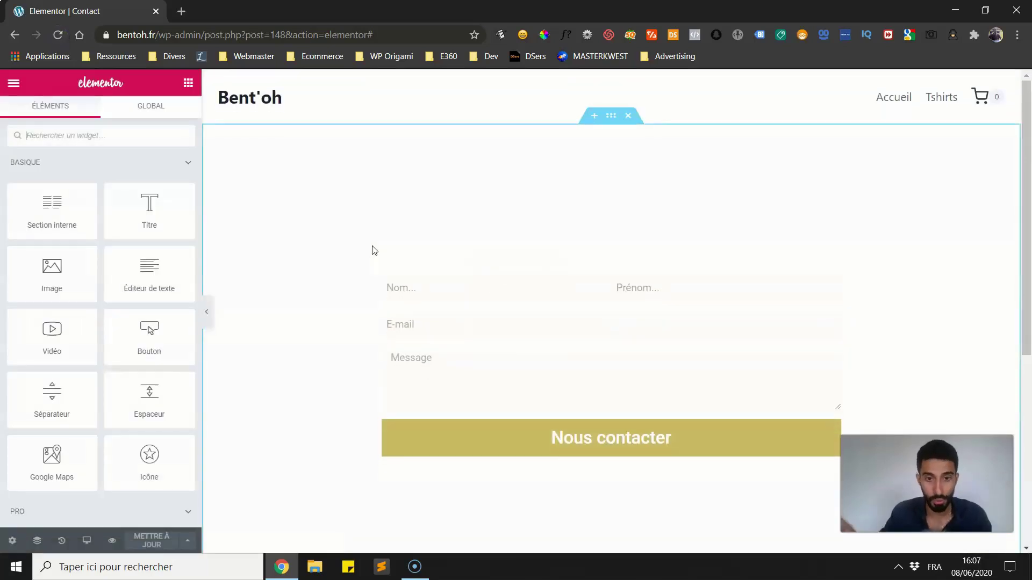
pyautogui.click(86, 540)
pyautogui.click(69, 513)
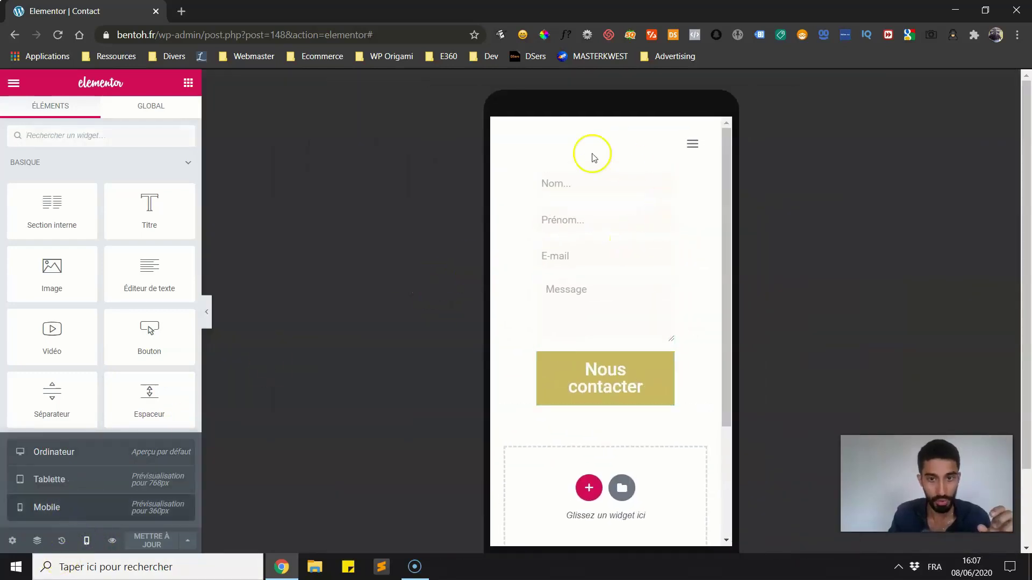
pyautogui.click(666, 179)
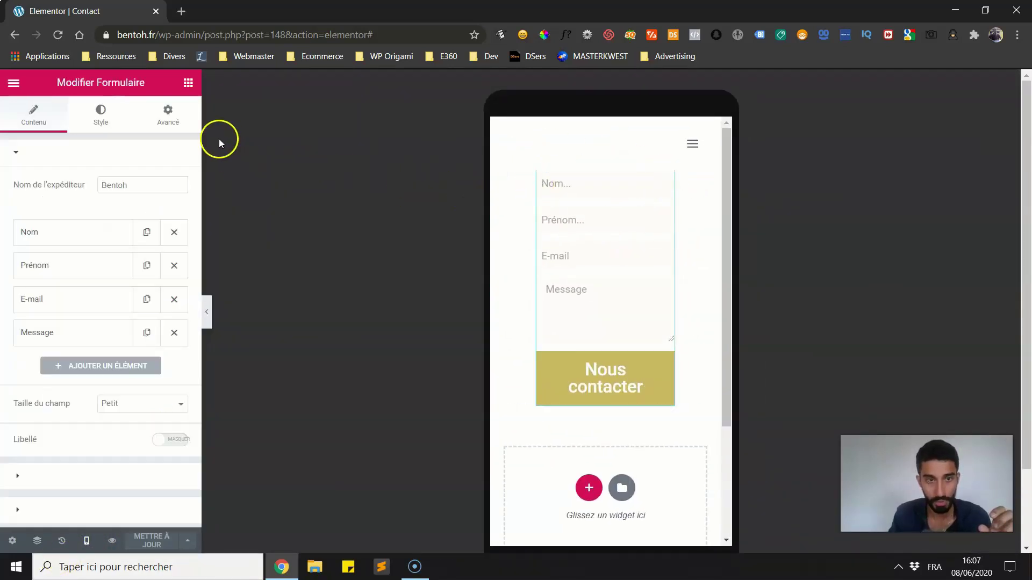
pyautogui.click(168, 114)
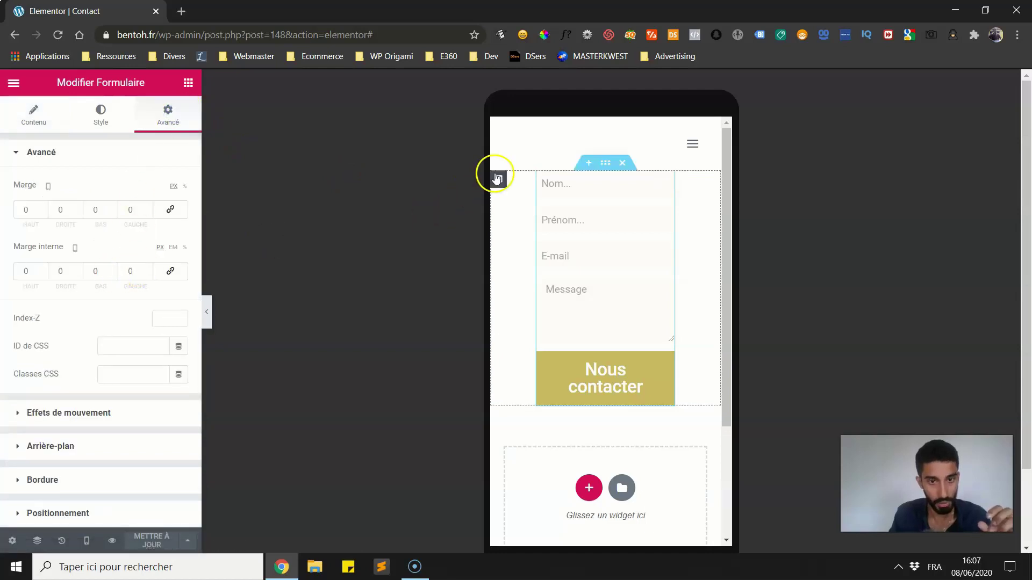
# Unlink the mobile margin and padding of the column holding the form and set them to 0 on all sides
pyautogui.click(499, 179)
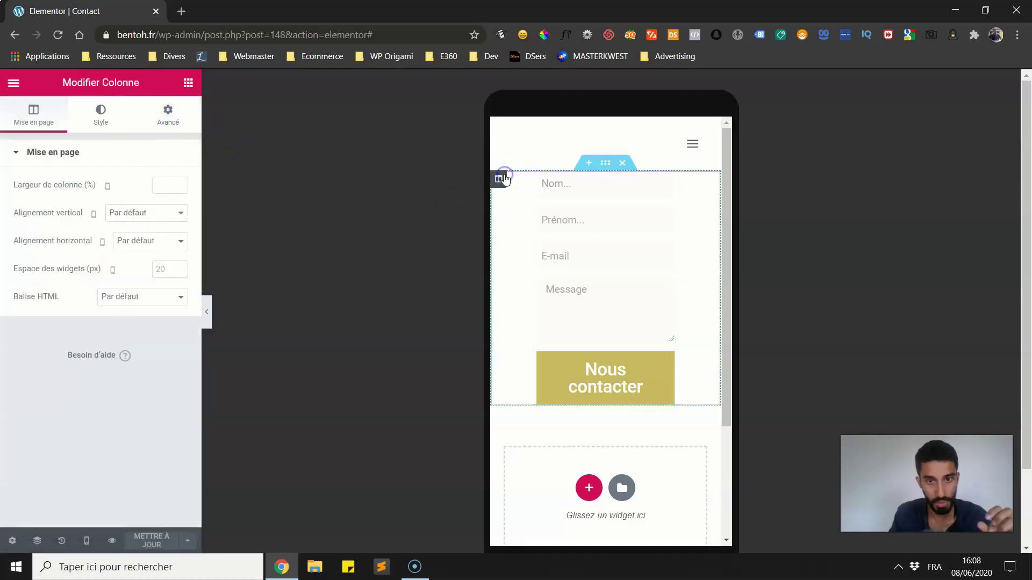
pyautogui.click(193, 125)
pyautogui.click(170, 271)
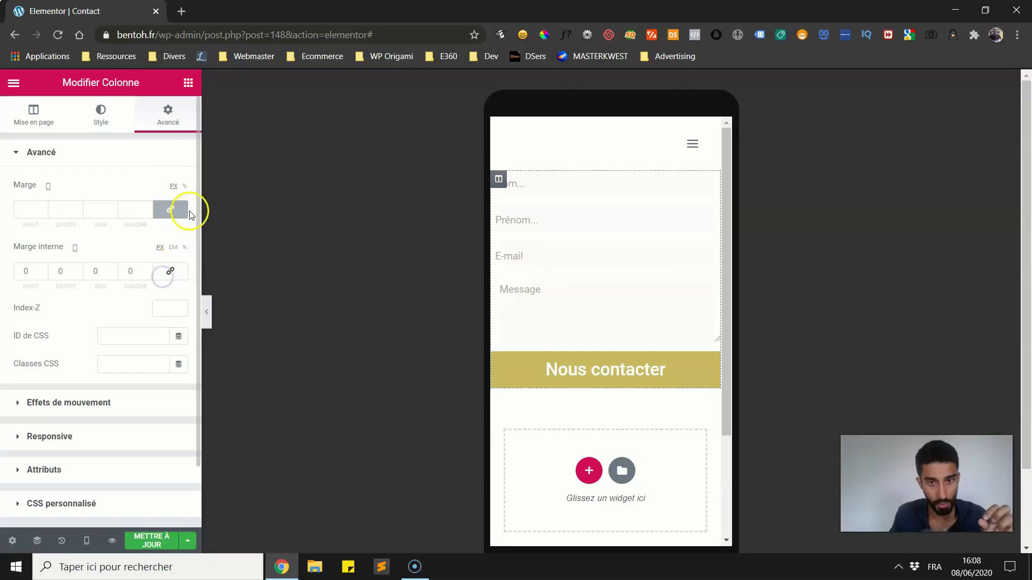
pyautogui.click(185, 211)
pyautogui.click(165, 269)
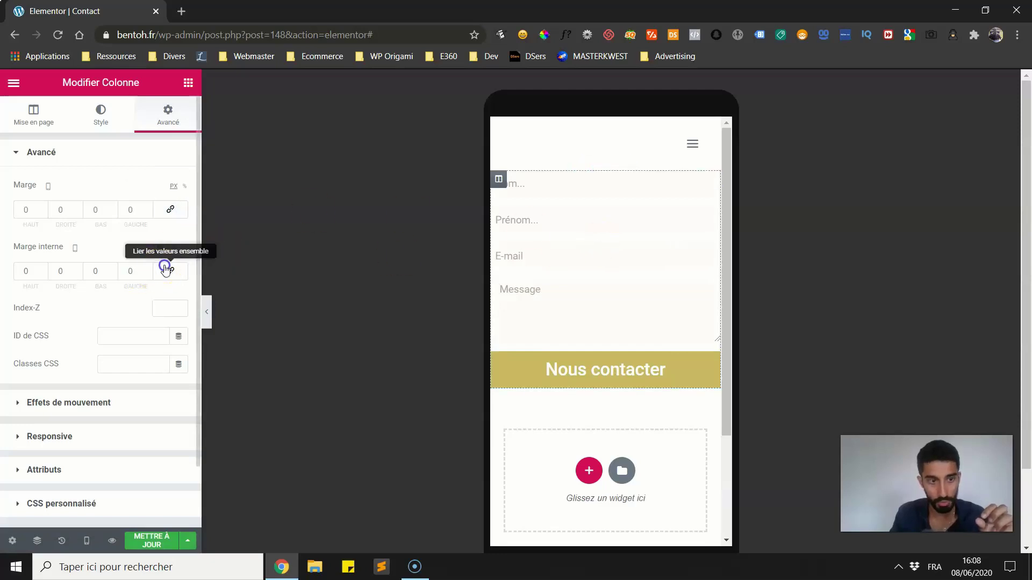
# Link the column's mobile padding values, set them to 10 px on all sides, and preview without the editing panel
pyautogui.click(147, 301)
pyautogui.click(174, 272)
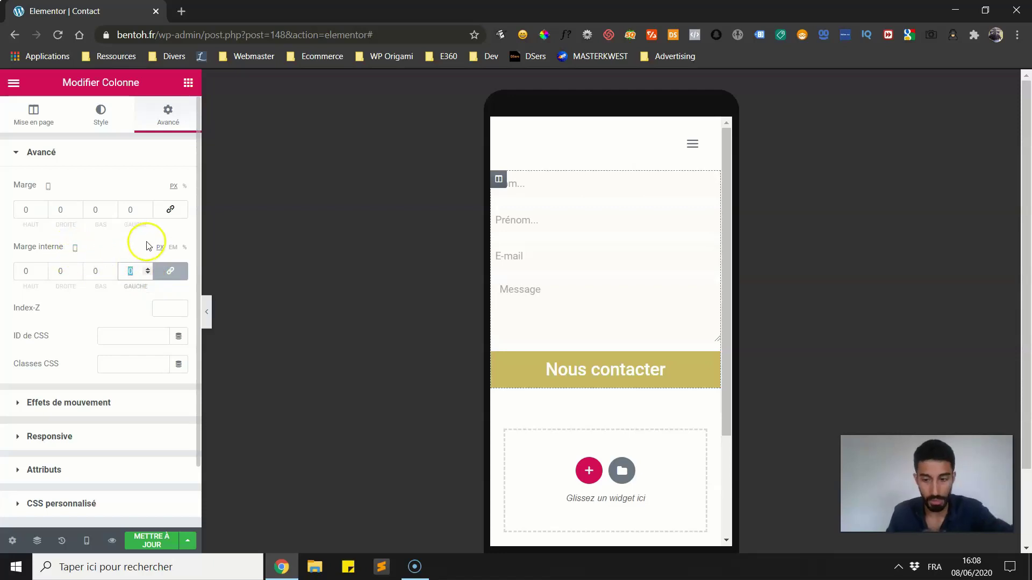
pyautogui.write('10')
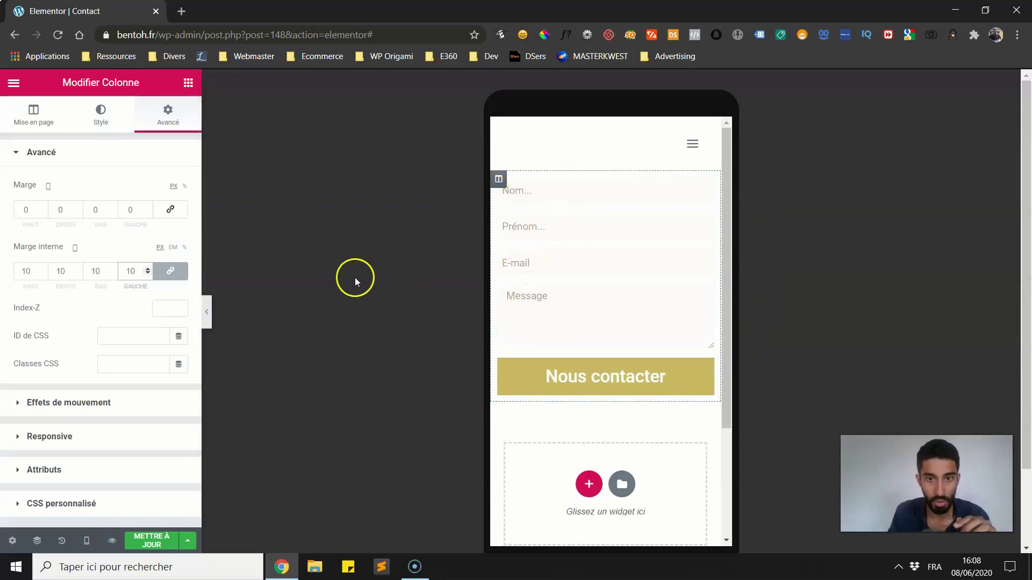
pyautogui.click(208, 311)
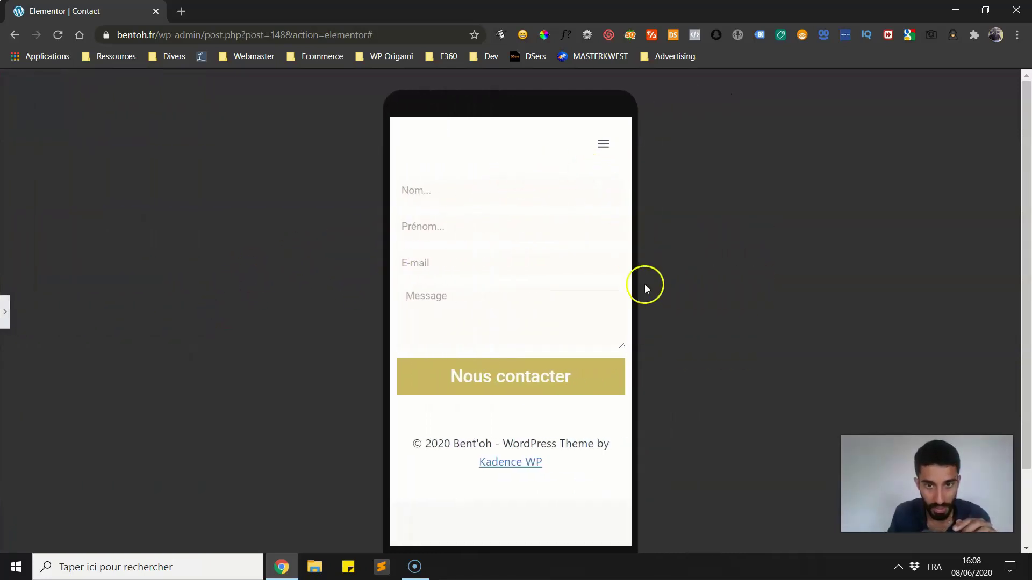
pyautogui.click(5, 312)
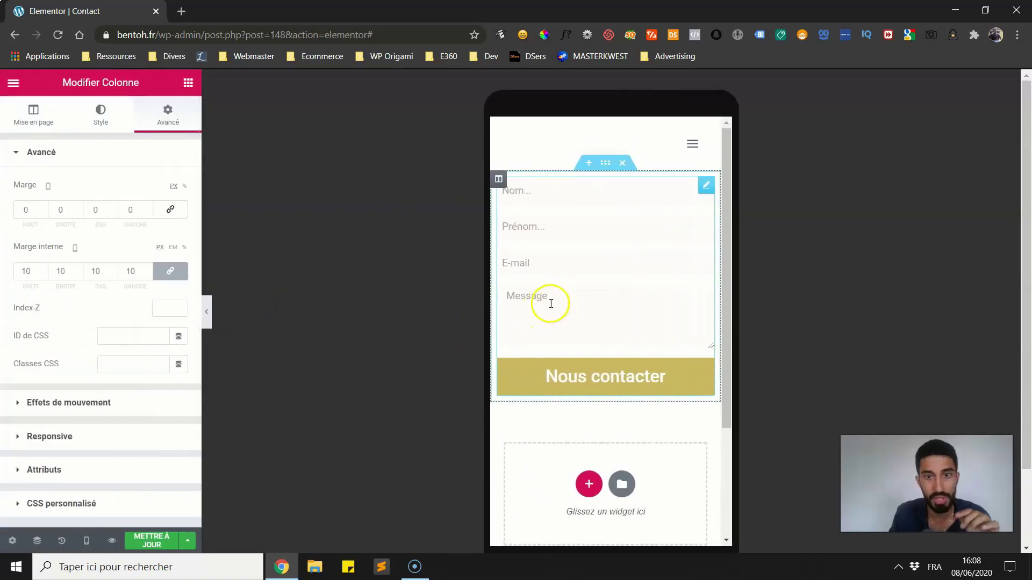
# Review the column's layout and style settings in the desktop layout (Ordinateur) and update the page
pyautogui.click(86, 540)
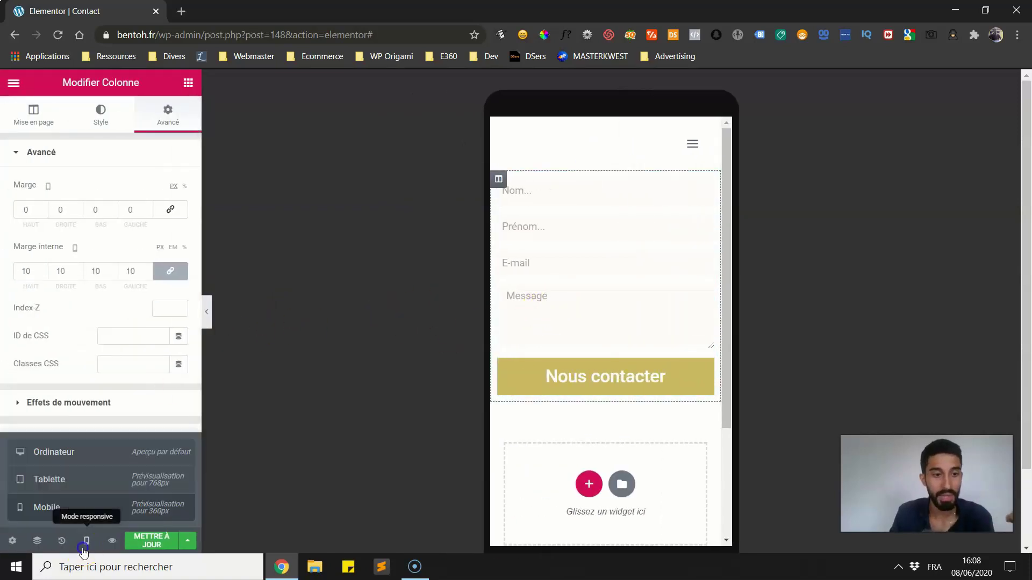
pyautogui.click(69, 459)
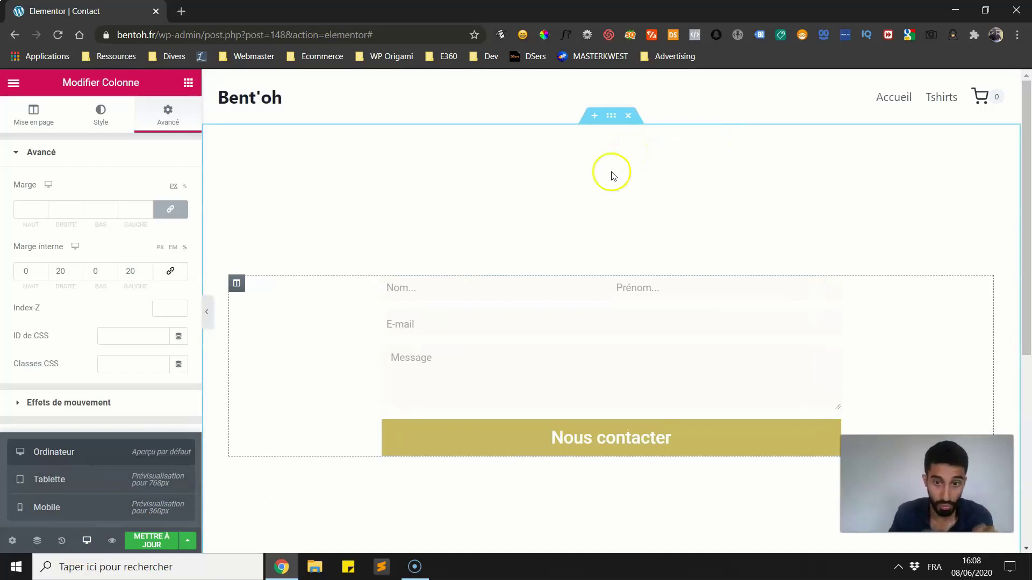
pyautogui.click(37, 328)
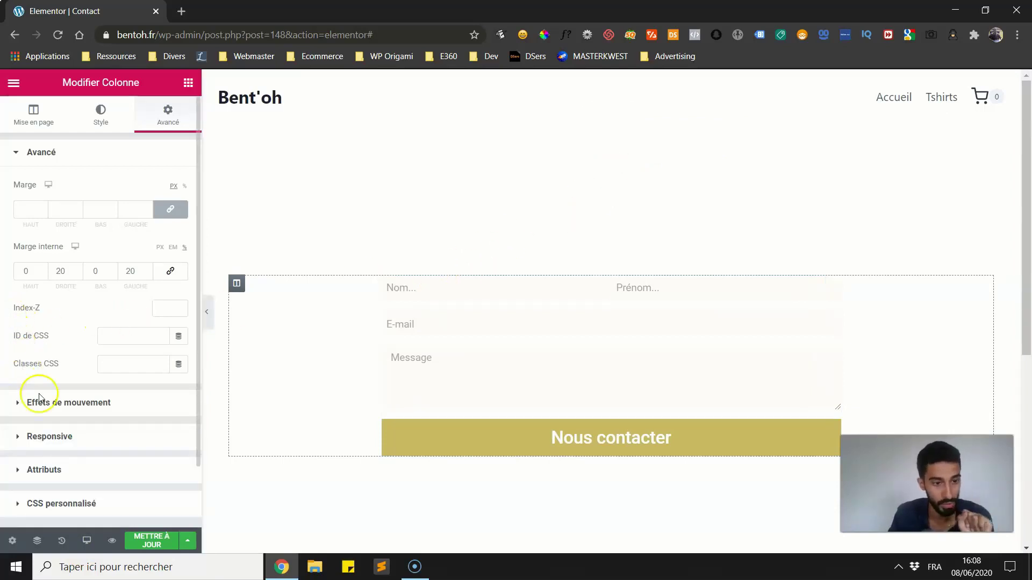
pyautogui.click(15, 121)
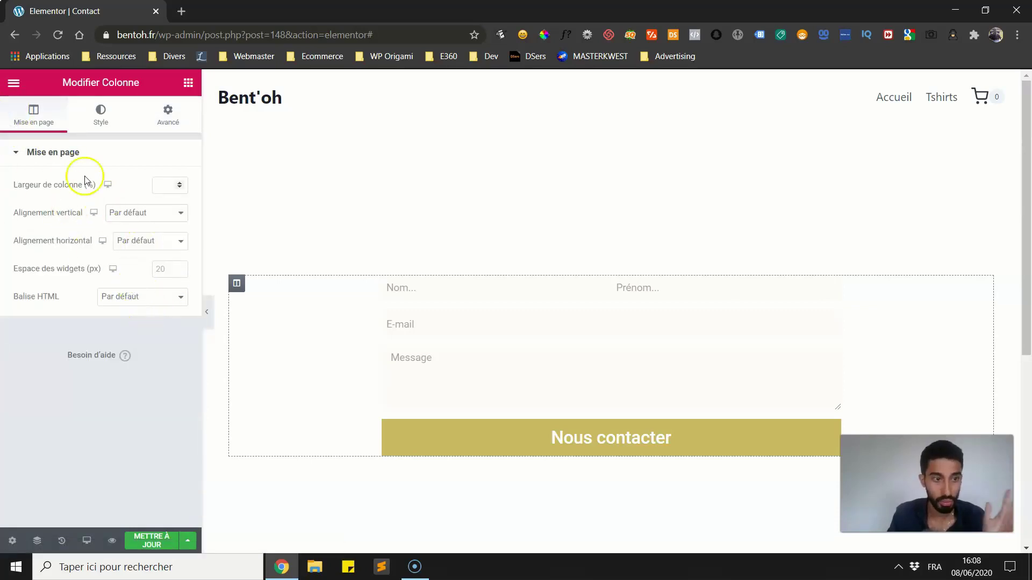
pyautogui.click(103, 111)
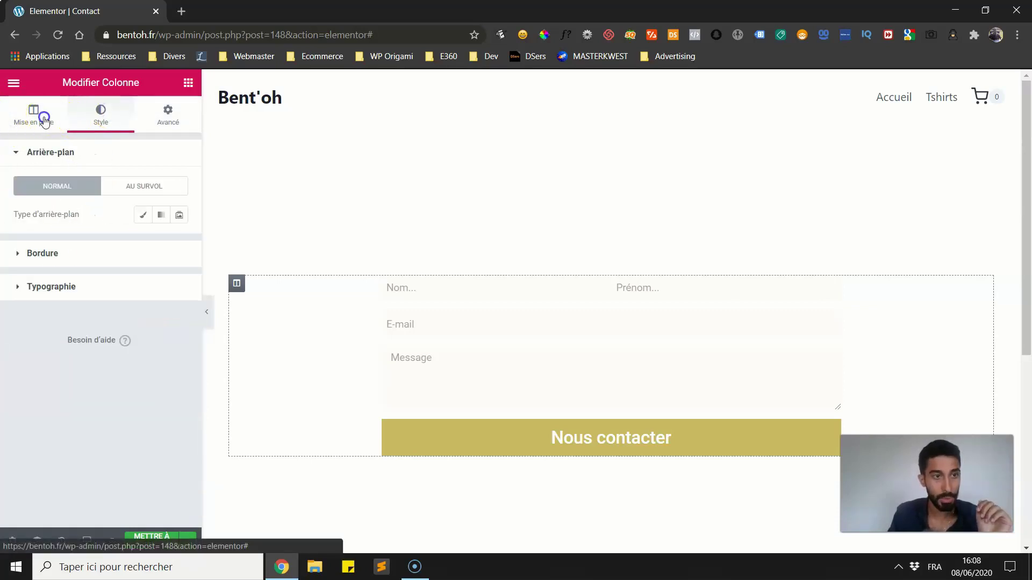
pyautogui.click(44, 119)
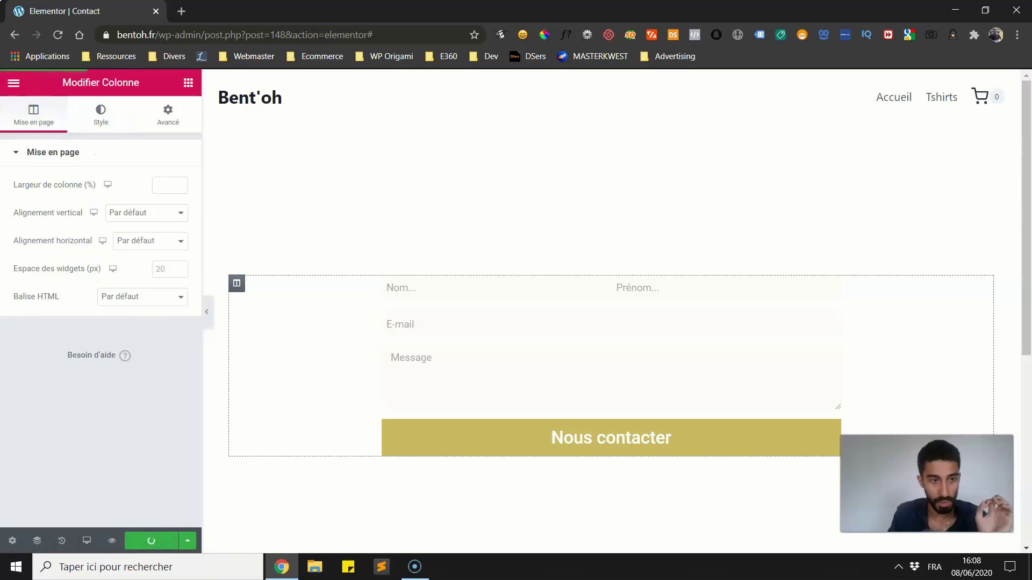
# Leave Elementor for the WordPress editor and go back to the list of pages
pyautogui.click(13, 82)
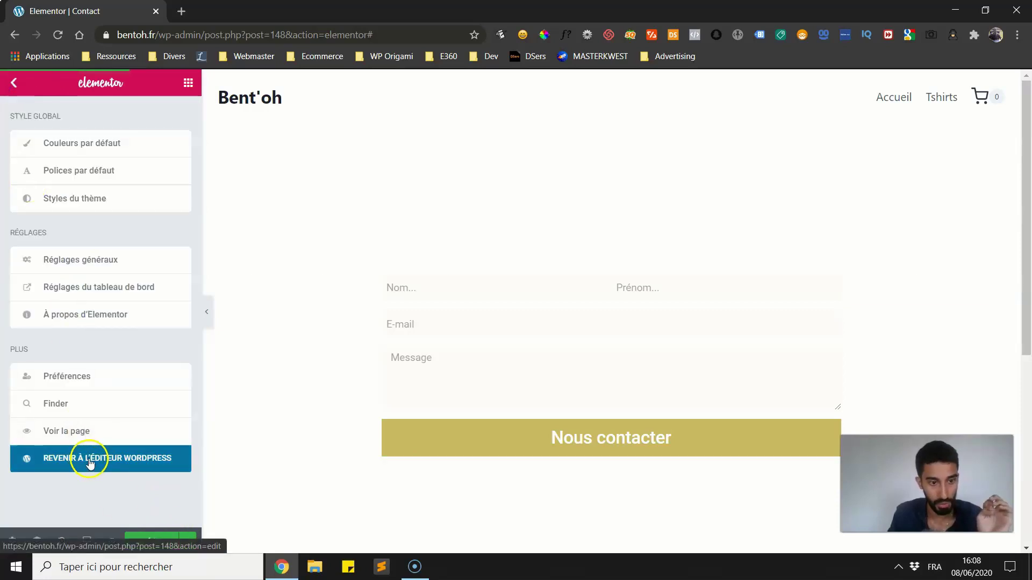
pyautogui.click(70, 473)
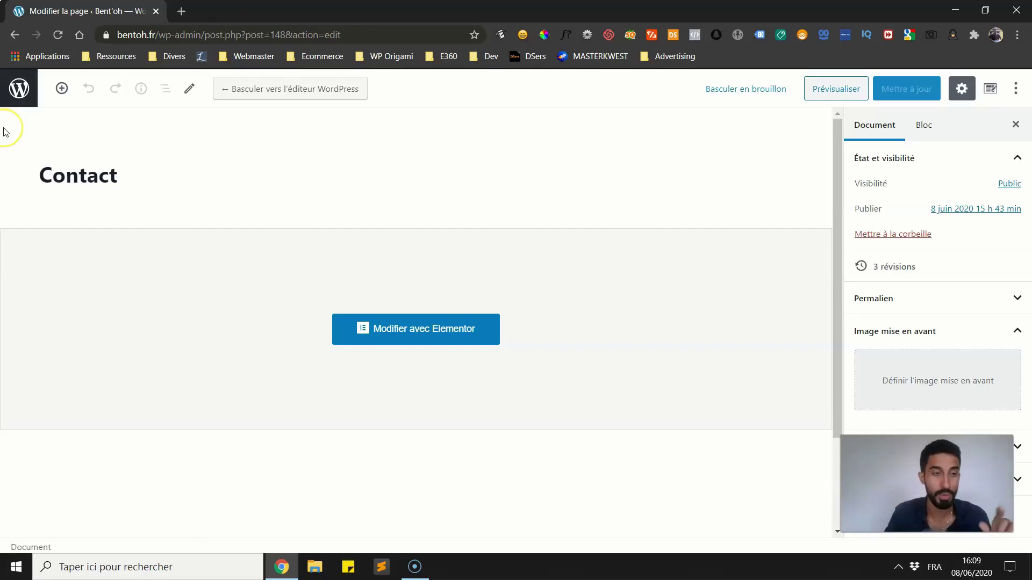
pyautogui.click(19, 89)
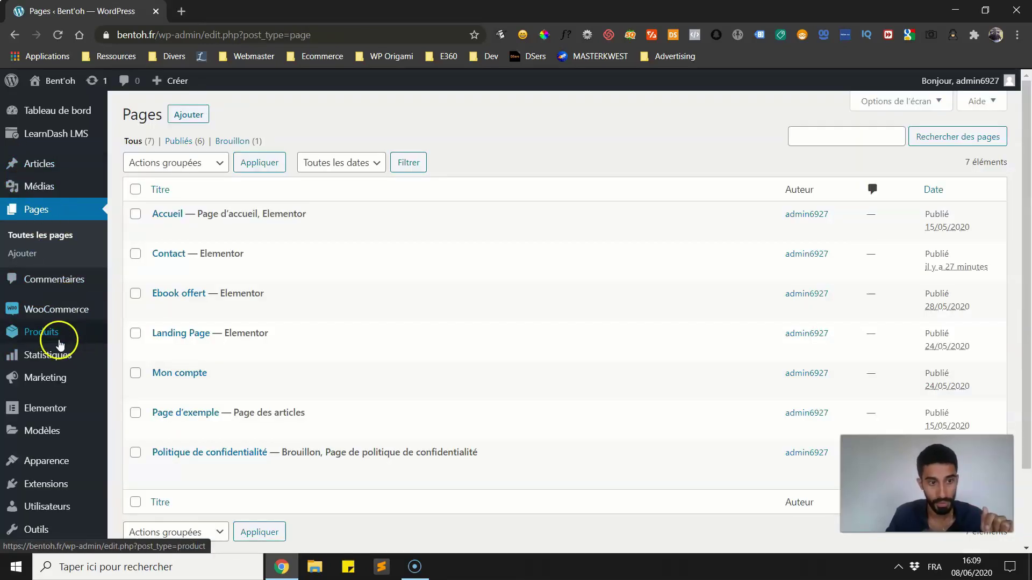
# Open the Intégrations section of Elementor's settings in the WordPress dashboard
pyautogui.moveTo(42, 428)
pyautogui.click(137, 368)
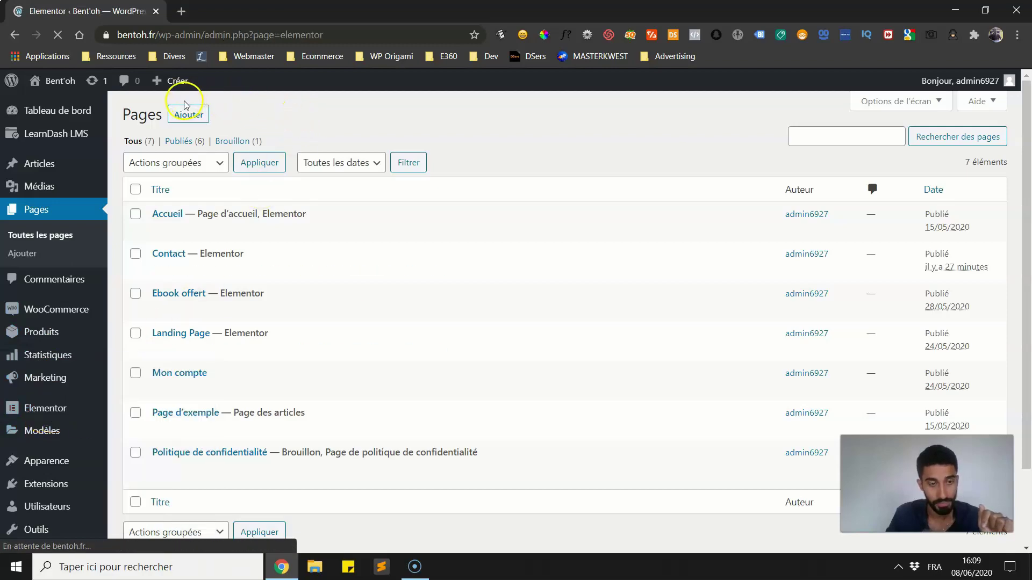
pyautogui.scroll(-2, 227, 98)
pyautogui.scroll(2, 242, 118)
pyautogui.click(256, 144)
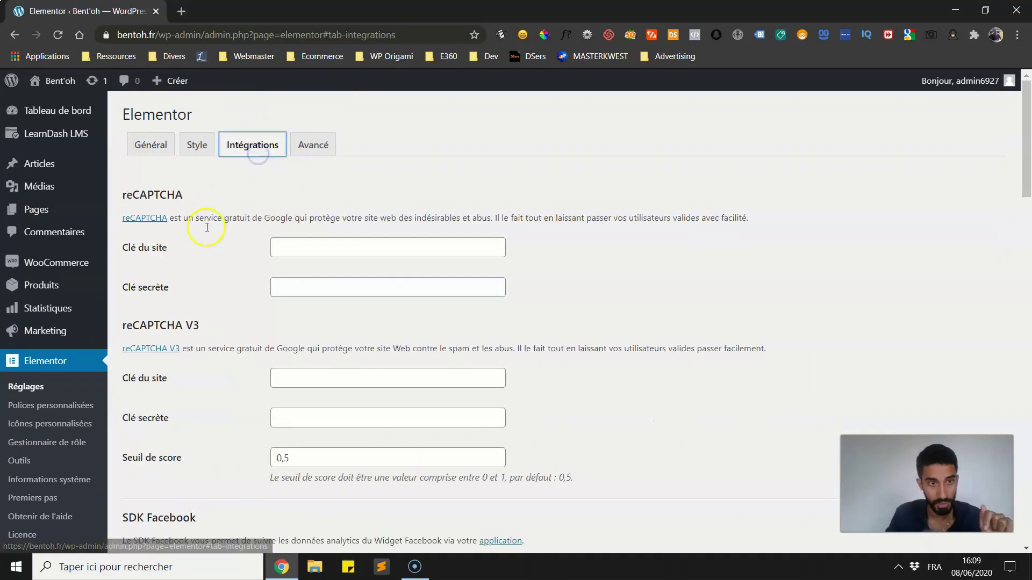
# Examine the available integrations, from reCAPTCHA and the Facebook SDK to the e-mail marketing services, WooCommerce and Adobe fonts
pyautogui.scroll(-4, 201, 242)
pyautogui.scroll(-5, 196, 263)
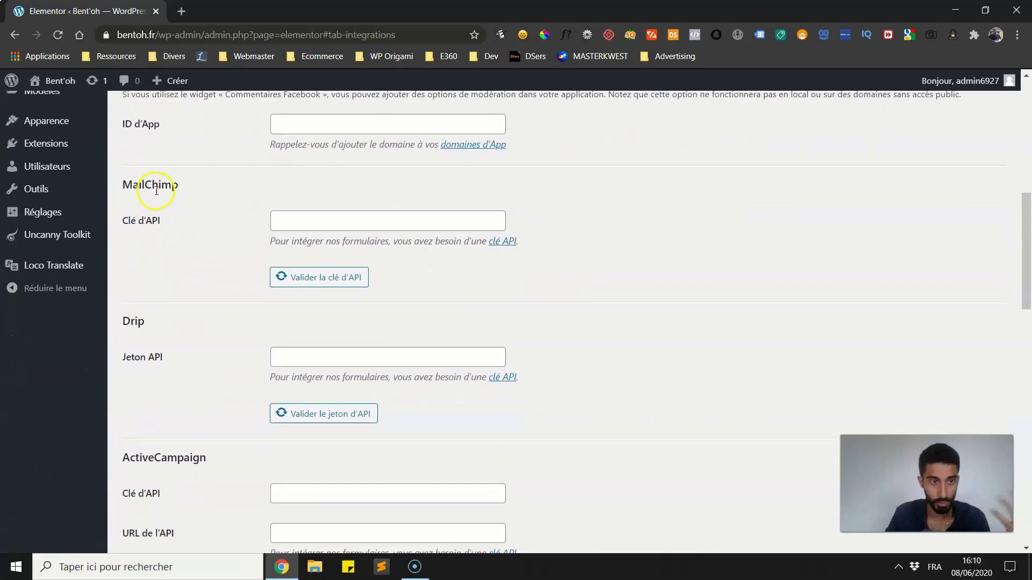
pyautogui.scroll(-3, 179, 207)
pyautogui.scroll(-7, 184, 283)
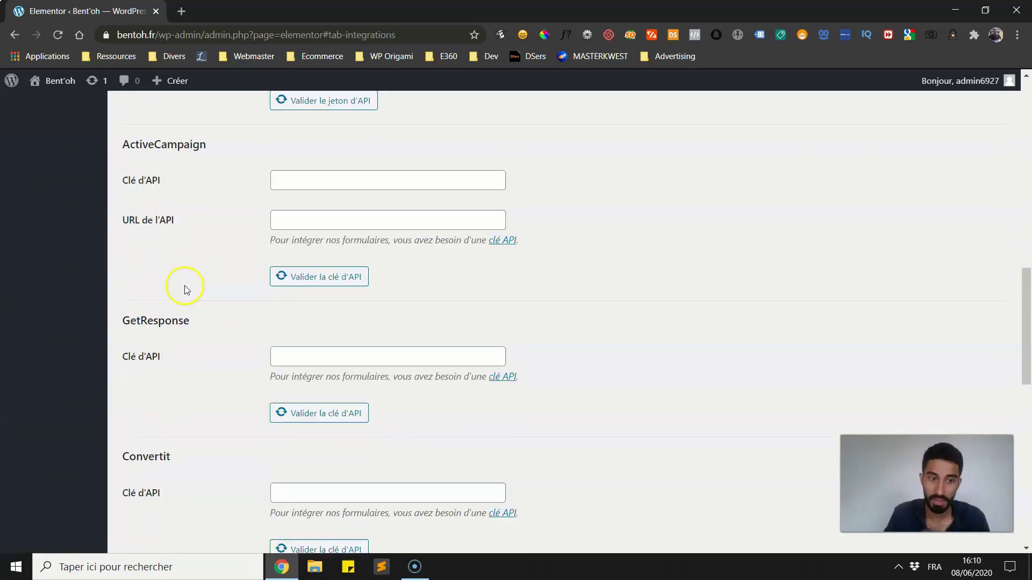
pyautogui.scroll(-5, 176, 236)
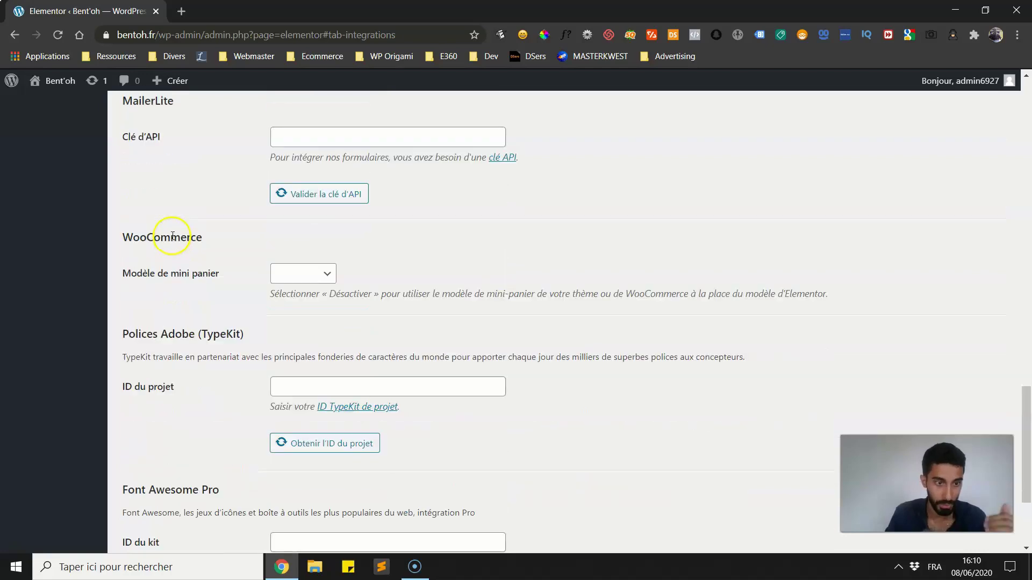
pyautogui.scroll(-3, 174, 232)
pyautogui.scroll(13, 161, 242)
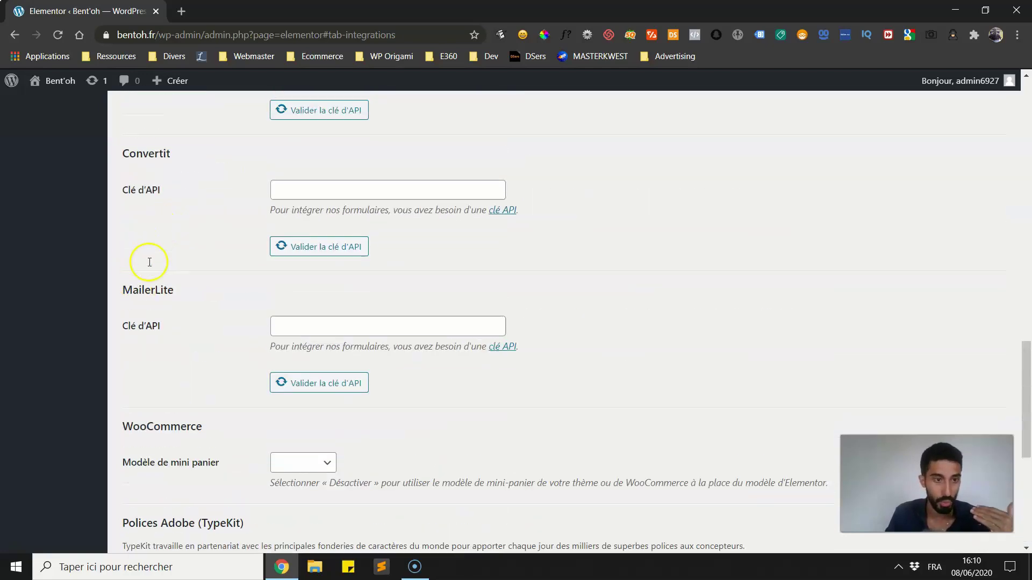
pyautogui.scroll(6, 198, 232)
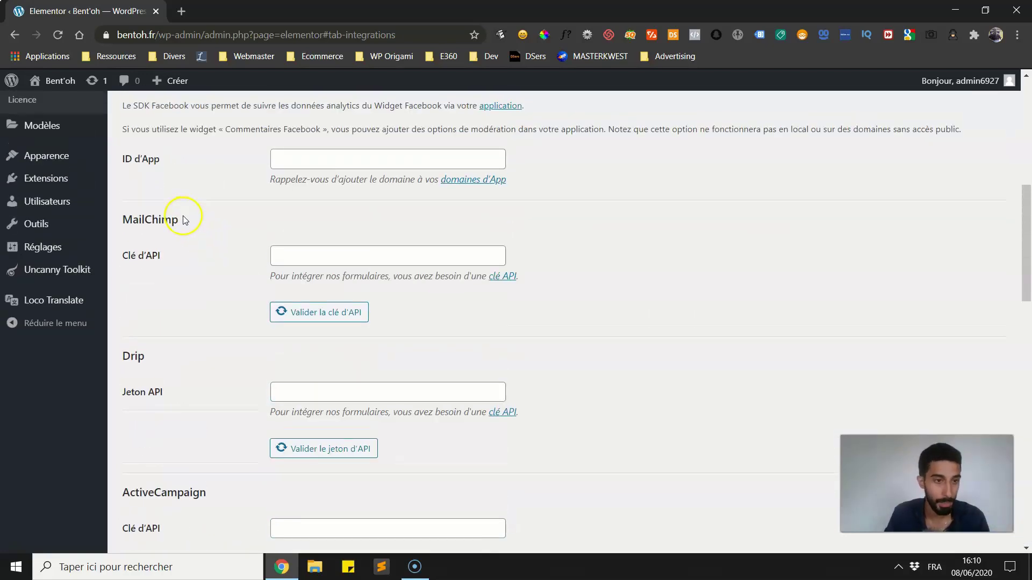
pyautogui.scroll(8, 191, 232)
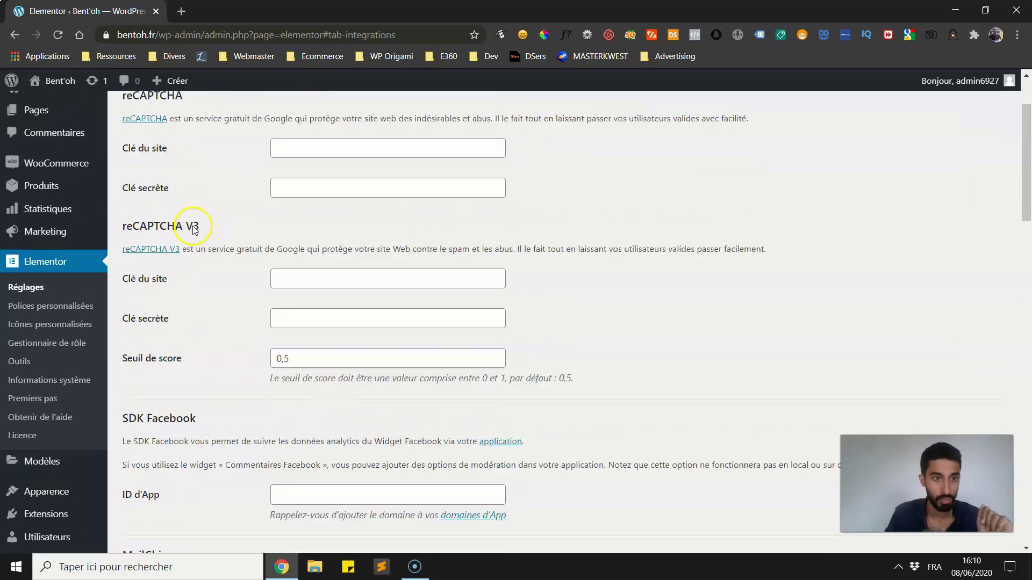
pyautogui.scroll(-7, 205, 215)
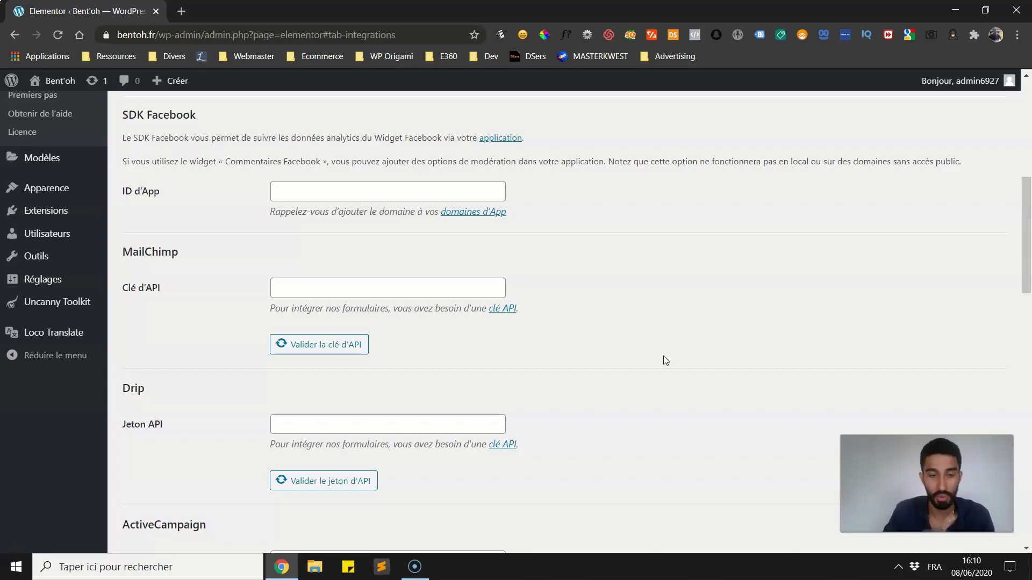
pyautogui.scroll(6, 603, 317)
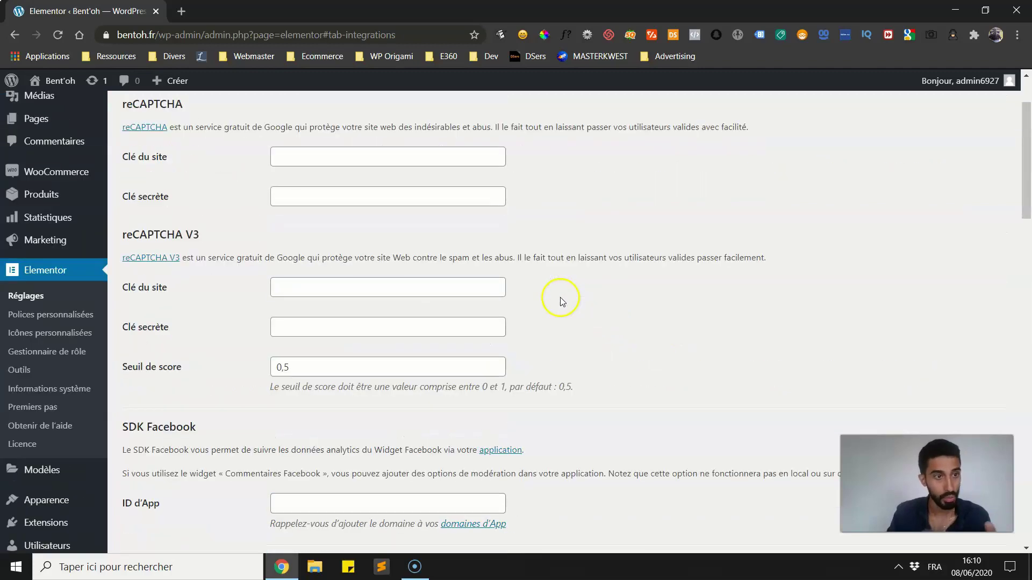
pyautogui.scroll(1, 561, 301)
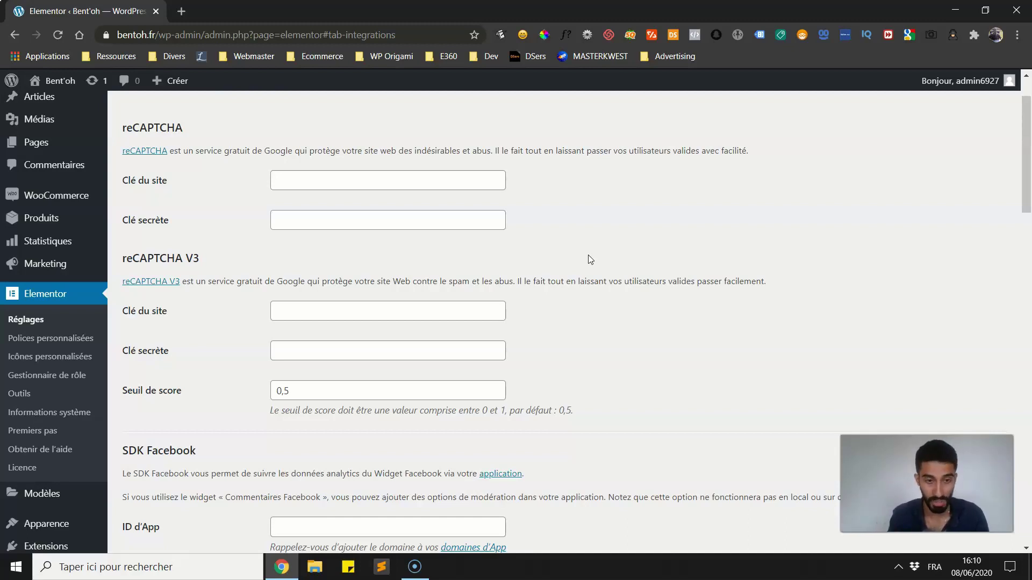
pyautogui.click(553, 253)
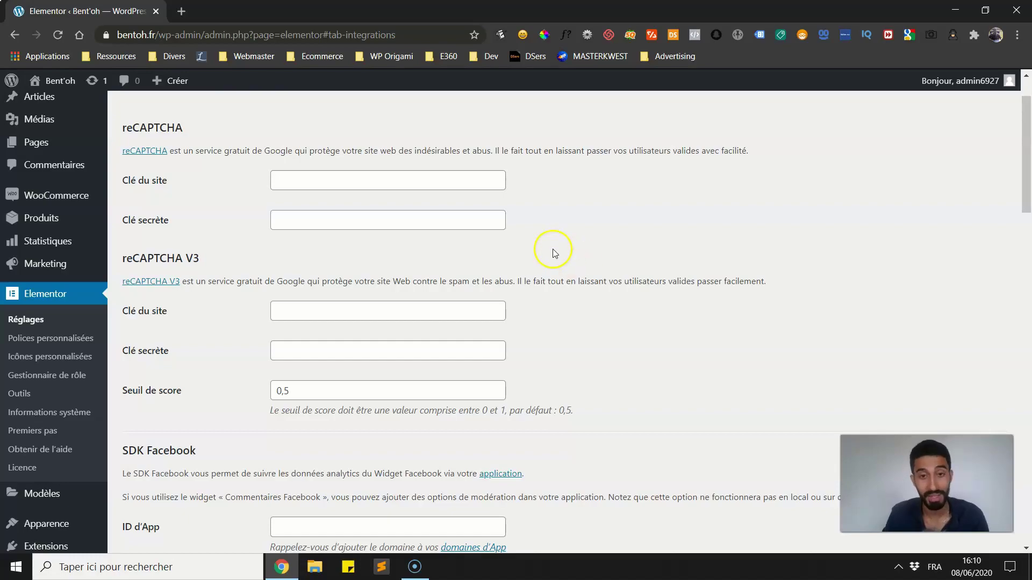